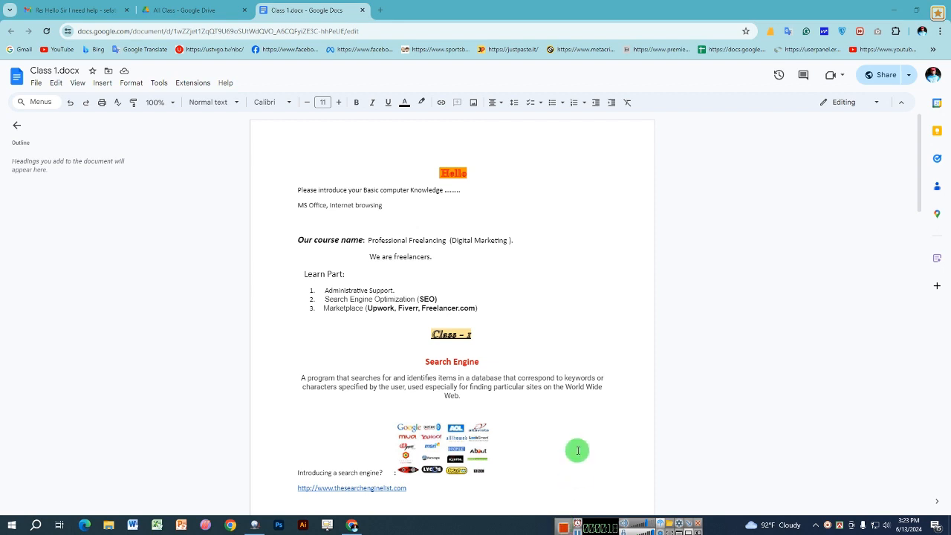
# - Scroll up and down through the Class 1.docx notes
pyautogui.scroll(-2, 538, 391)
pyautogui.scroll(2, 538, 392)
pyautogui.scroll(-3, 538, 392)
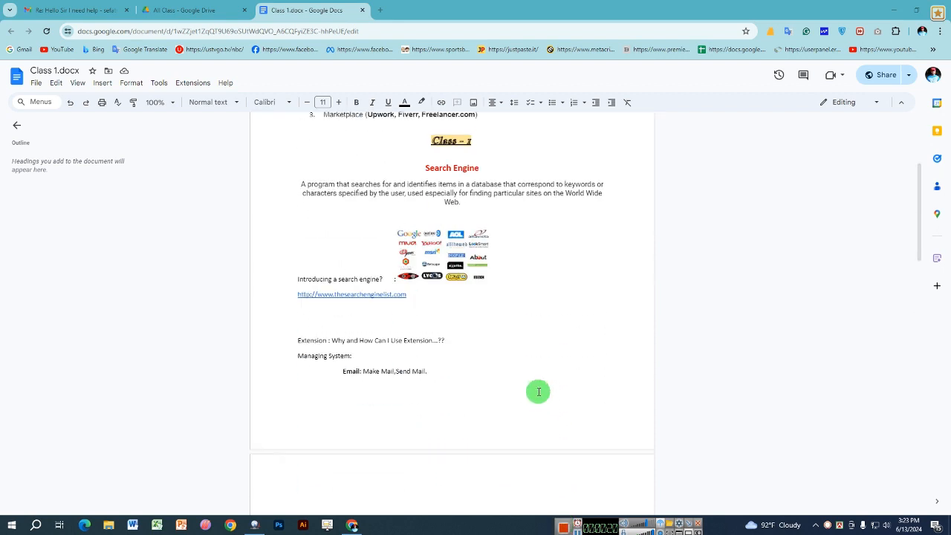
pyautogui.scroll(-3, 538, 391)
pyautogui.scroll(6, 538, 392)
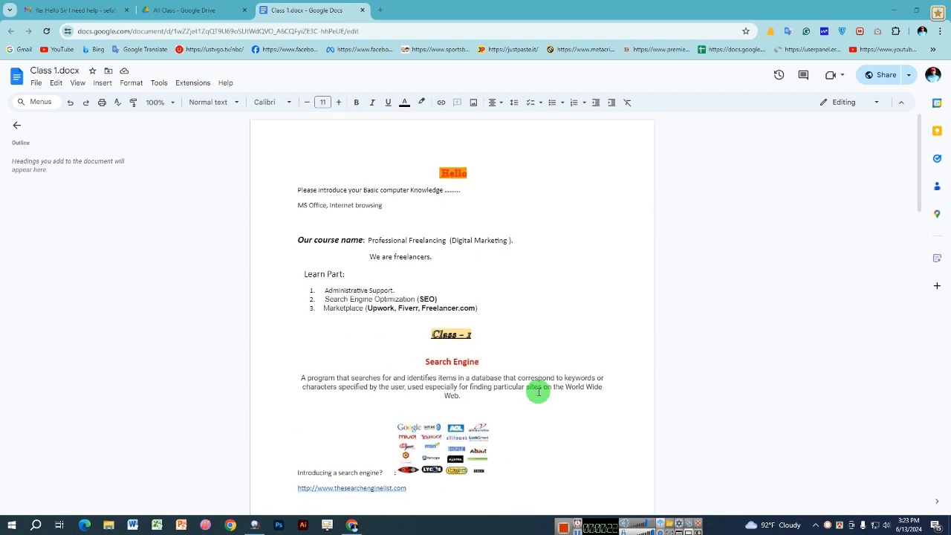
# - Click into the 'Basic Knowledge' introduction line, then minimize Chrome to the desktop
pyautogui.click(309, 190)
pyautogui.click(365, 190)
pyautogui.click(431, 189)
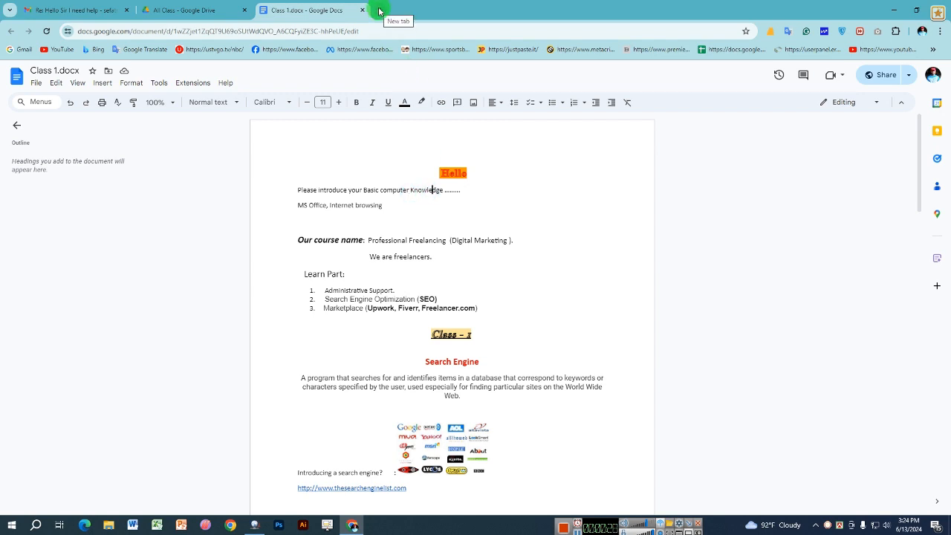
pyautogui.click(911, 11)
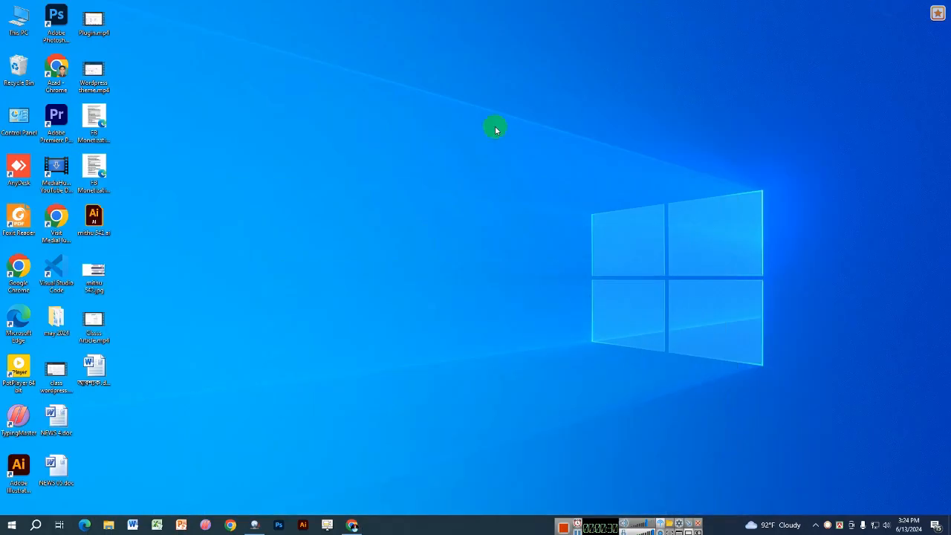
pyautogui.rightClick(491, 128)
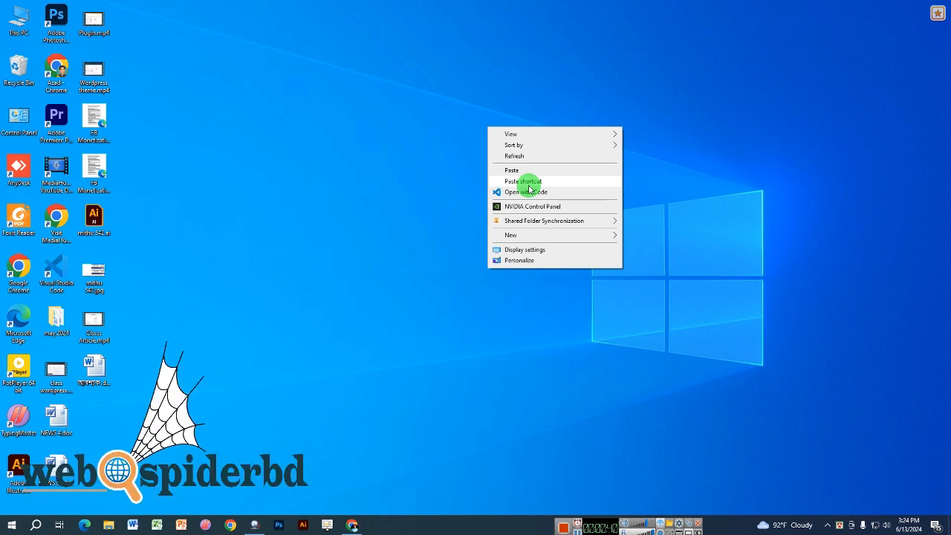
pyautogui.click(442, 198)
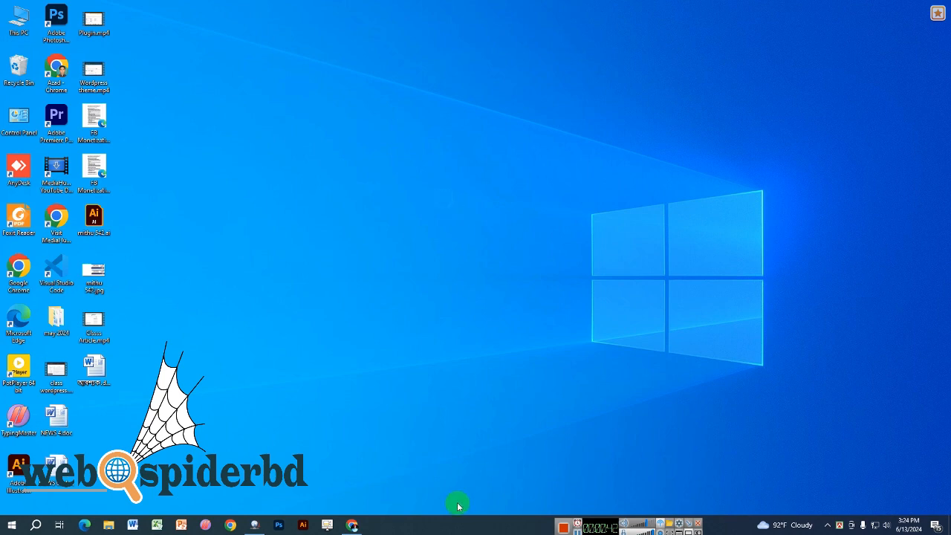
pyautogui.rightClick(352, 155)
pyautogui.click(390, 186)
pyautogui.rightClick(384, 135)
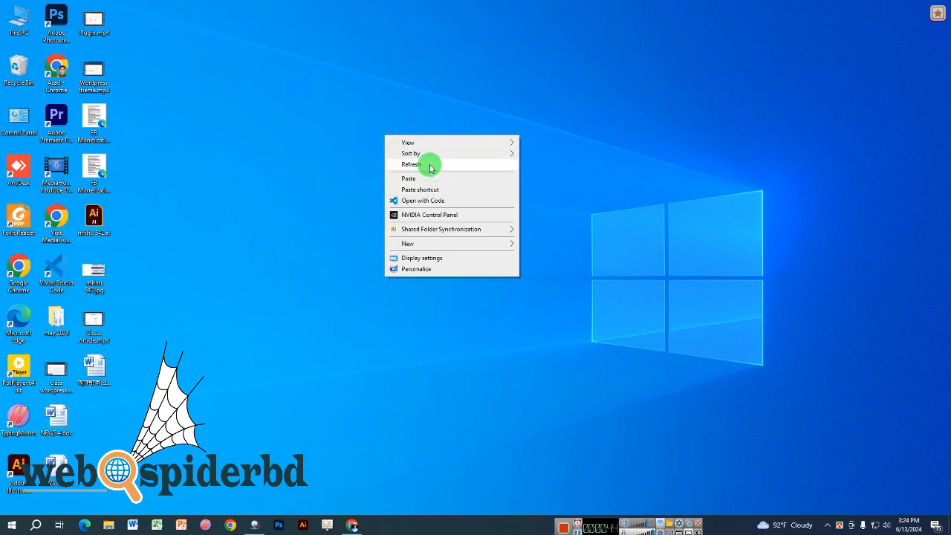
pyautogui.click(429, 162)
pyautogui.rightClick(402, 154)
pyautogui.click(428, 186)
pyautogui.doubleClick(19, 22)
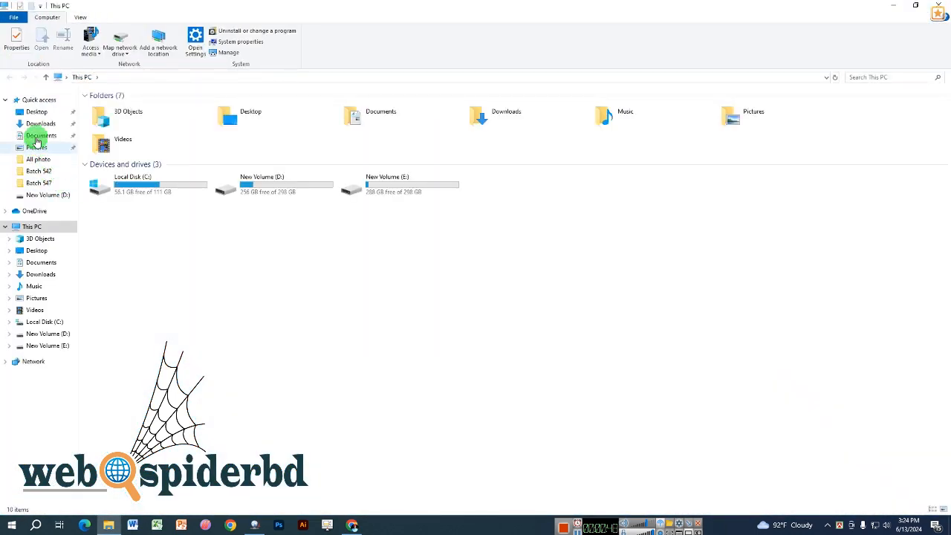
pyautogui.click(39, 124)
pyautogui.click(227, 223)
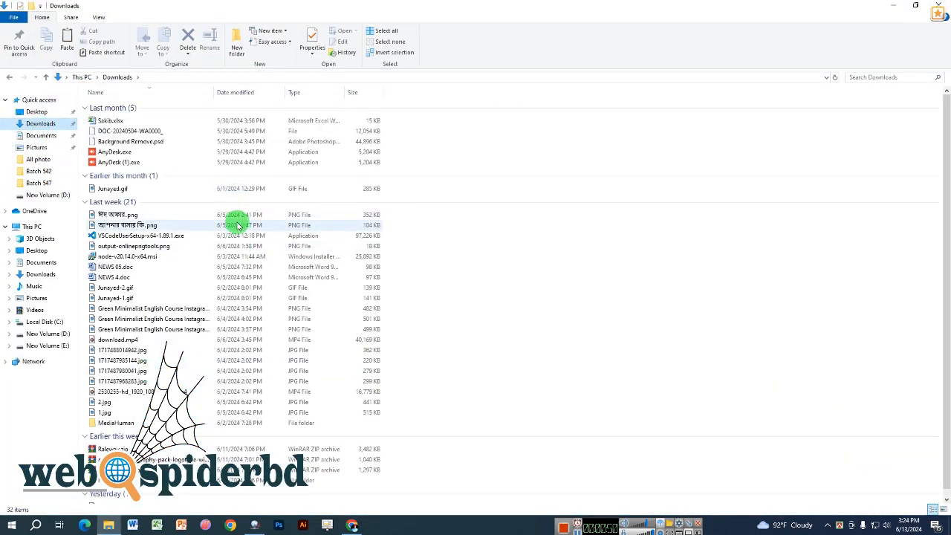
pyautogui.click(933, 5)
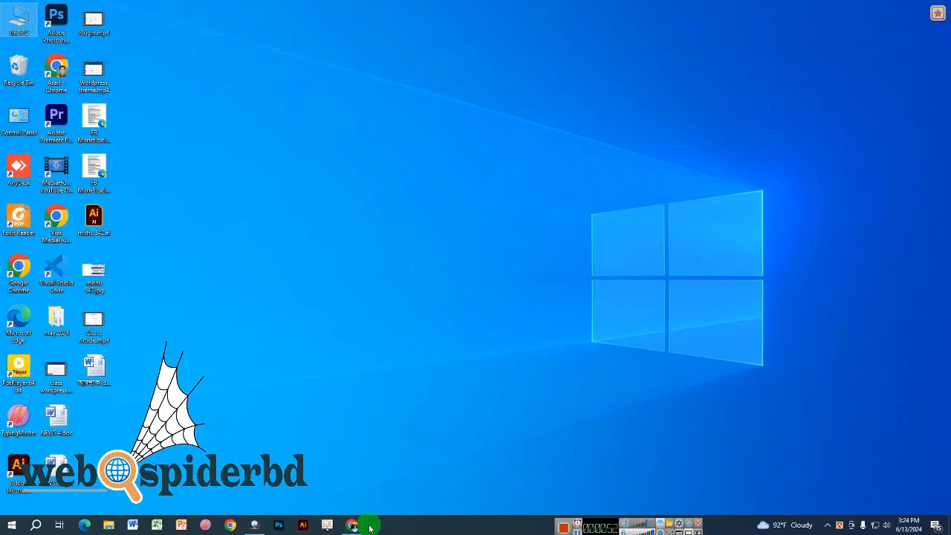
# - Restore Chrome and search Google for 'best mobile phone' in a new tab
pyautogui.click(354, 525)
pyautogui.click(378, 11)
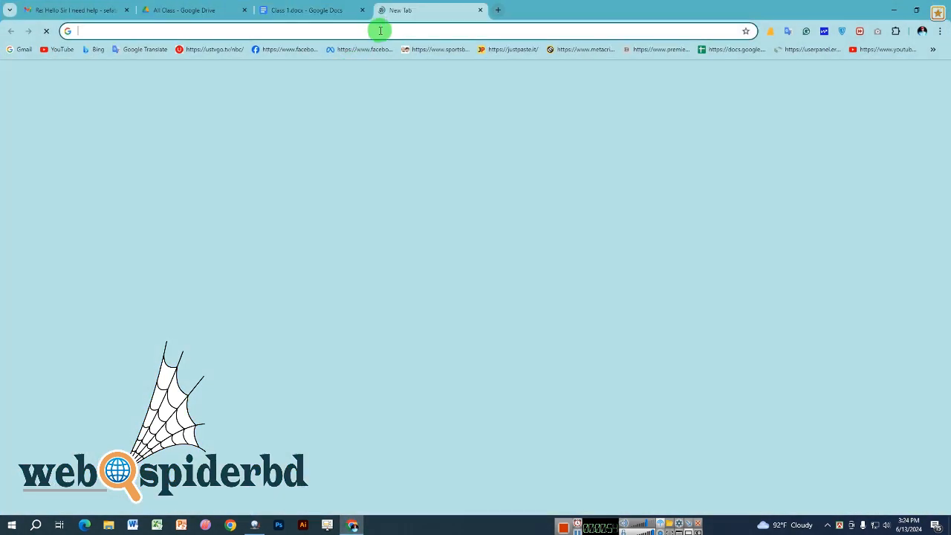
pyautogui.click(378, 33)
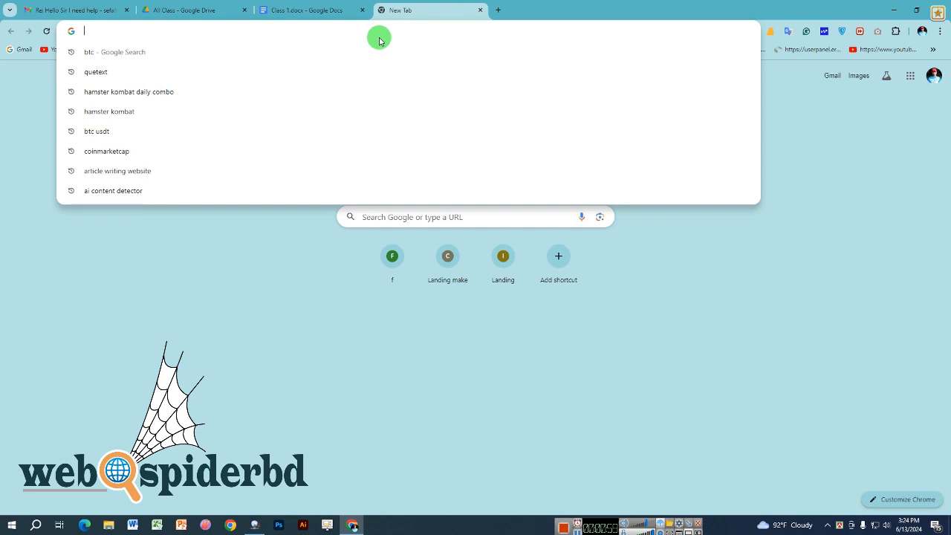
pyautogui.write('be')
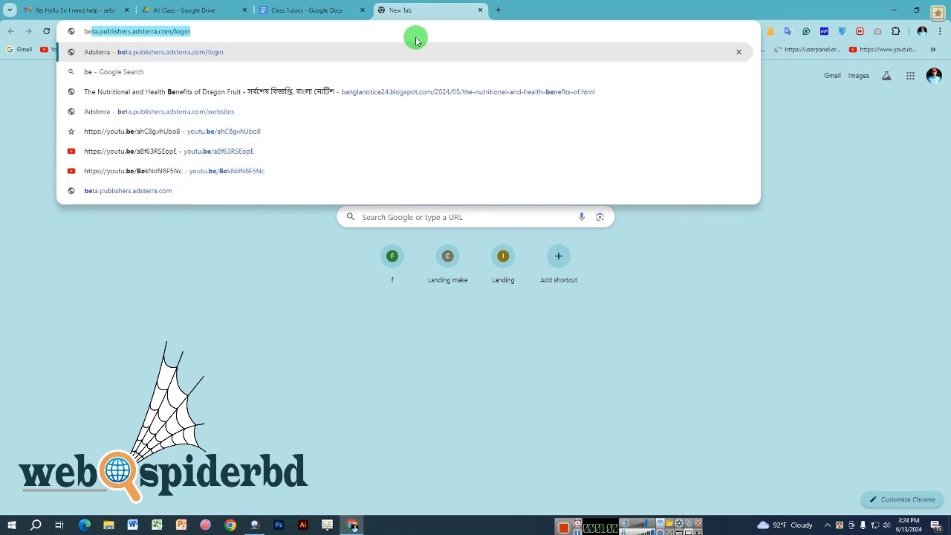
pyautogui.write('st')
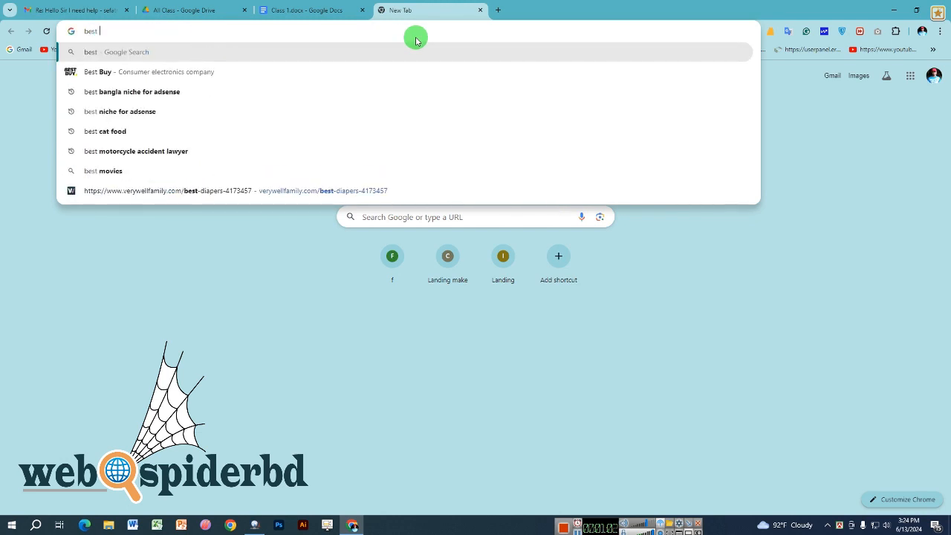
pyautogui.write(' mobile')
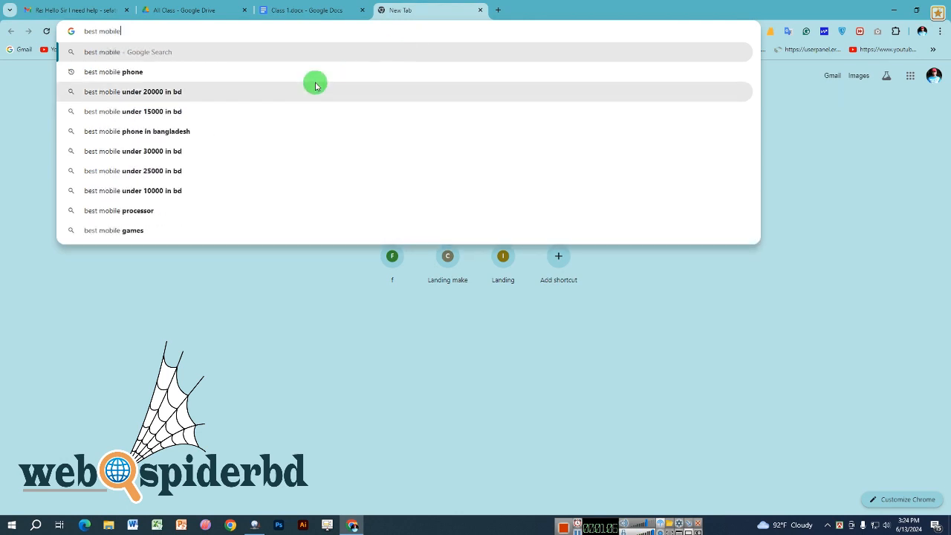
pyautogui.click(322, 71)
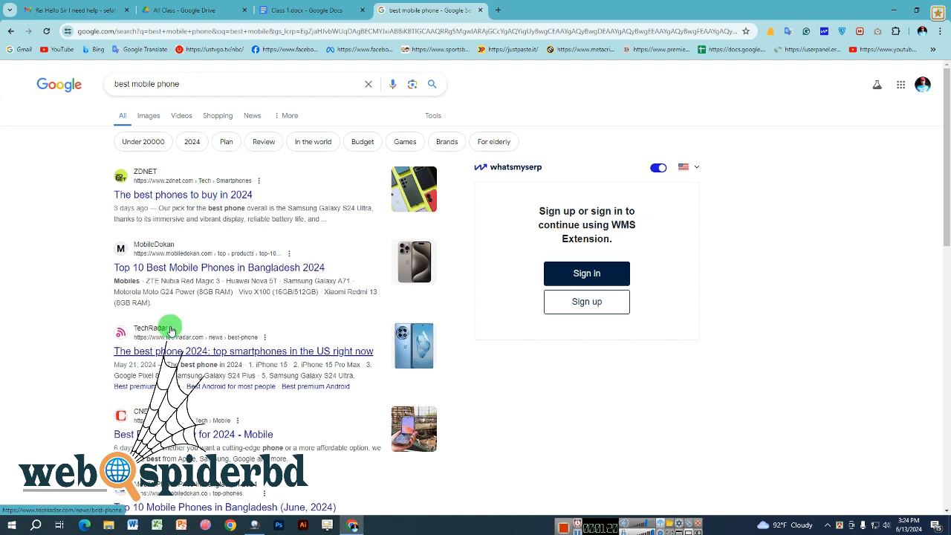
# - Open the ZDNET best phones article, scroll through it, and close its tab
pyautogui.click(195, 193)
pyautogui.click(223, 202)
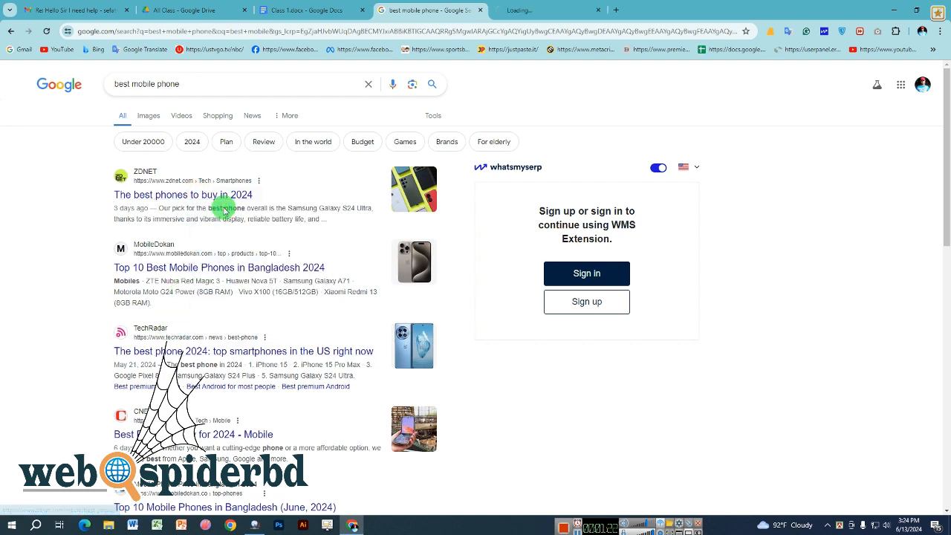
pyautogui.click(564, 4)
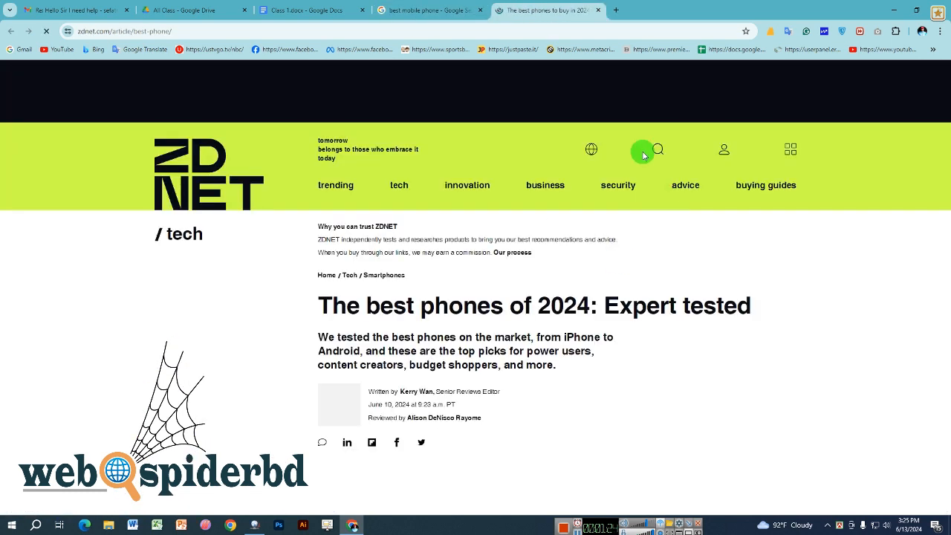
pyautogui.scroll(-2, 557, 251)
pyautogui.scroll(-5, 557, 252)
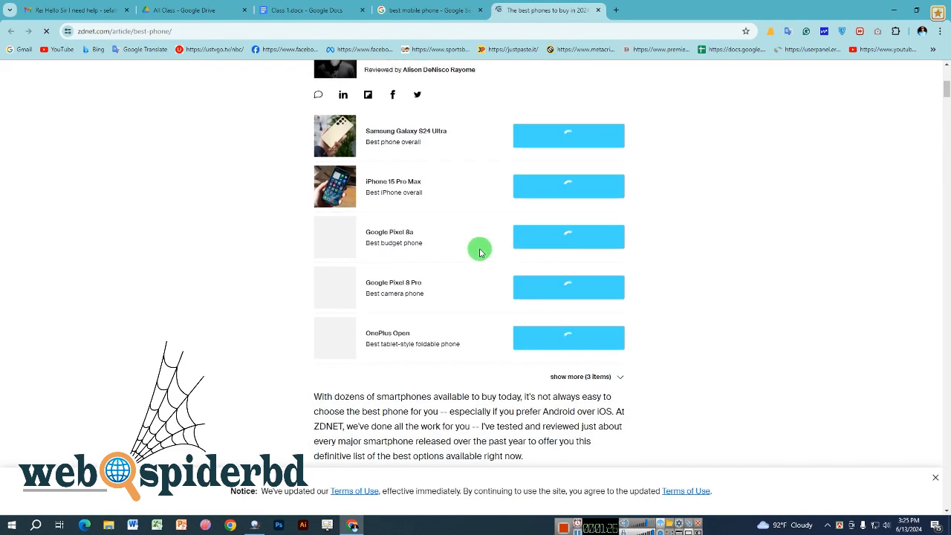
pyautogui.scroll(-10, 494, 325)
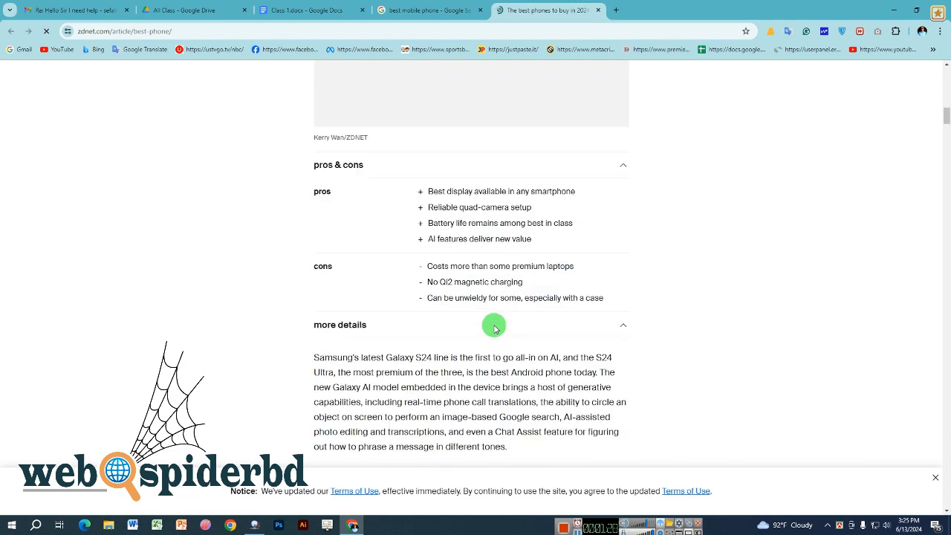
pyautogui.scroll(3, 494, 325)
pyautogui.scroll(15, 494, 325)
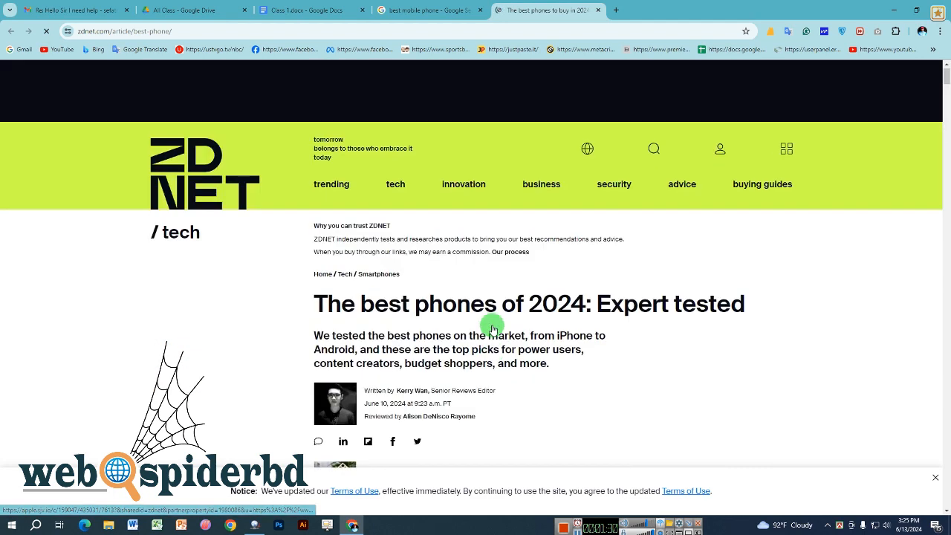
pyautogui.click(598, 9)
# - Open another new tab, then return to the Class 1.docx document
pyautogui.click(498, 10)
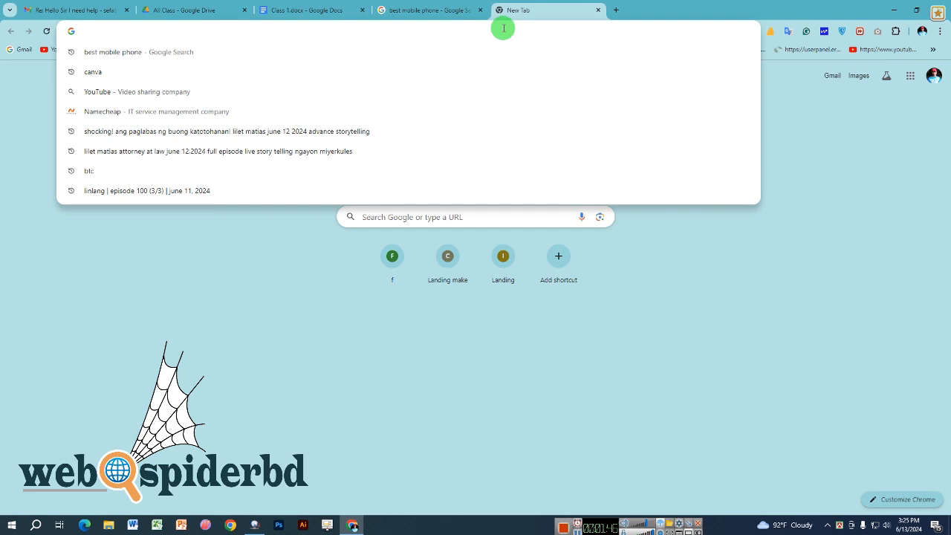
pyautogui.click(425, 9)
pyautogui.click(350, 6)
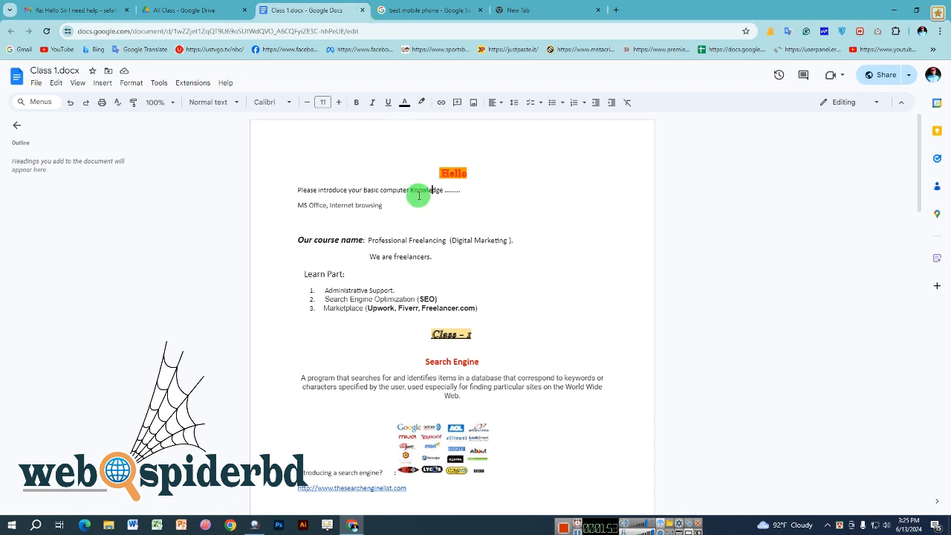
# - Delete the stray letters 'iotjko' typed after 'Internet browsing'
pyautogui.click(427, 214)
pyautogui.write('iotjko')
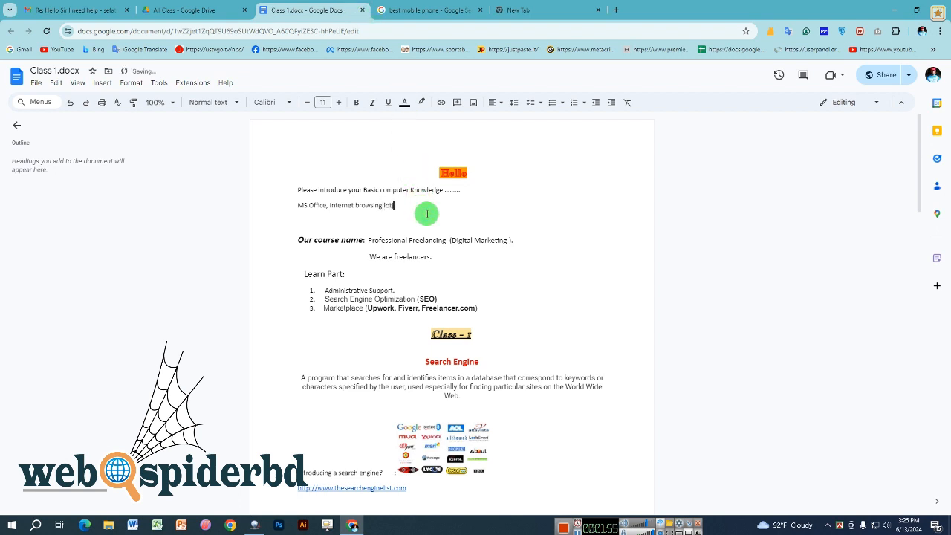
pyautogui.press('BackSpace')
pyautogui.press('BackSpace')
pyautogui.press('BackSpace')
pyautogui.press('BackSpace')
pyautogui.press('BackSpace')
pyautogui.press('BackSpace')
pyautogui.press('BackSpace')
# - Select and deselect the introduction line and the 'MS Office, Internet browsing' line
pyautogui.click(412, 192)
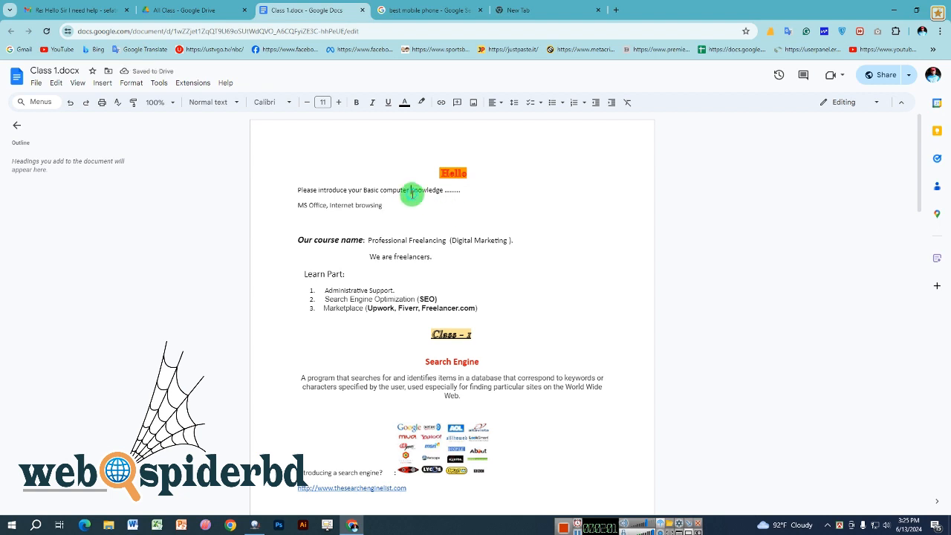
pyautogui.tripleClick(412, 192)
pyautogui.click(319, 205)
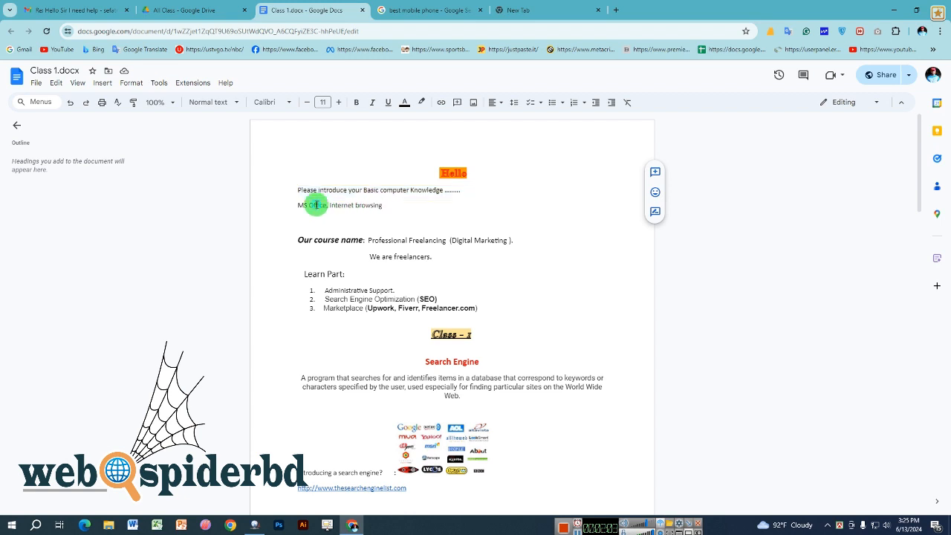
pyautogui.moveTo(301, 206); pyautogui.dragTo(330, 206)
pyautogui.click(334, 206)
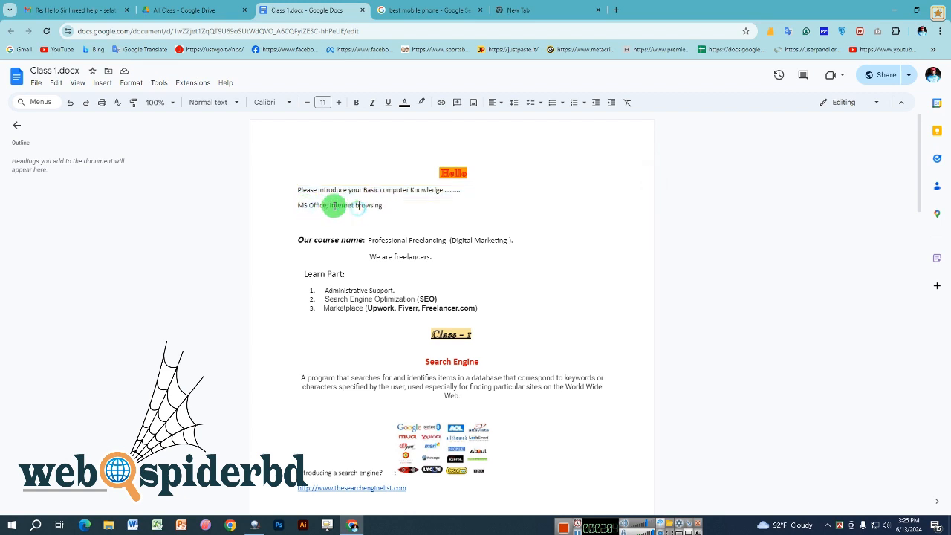
pyautogui.tripleClick(339, 207)
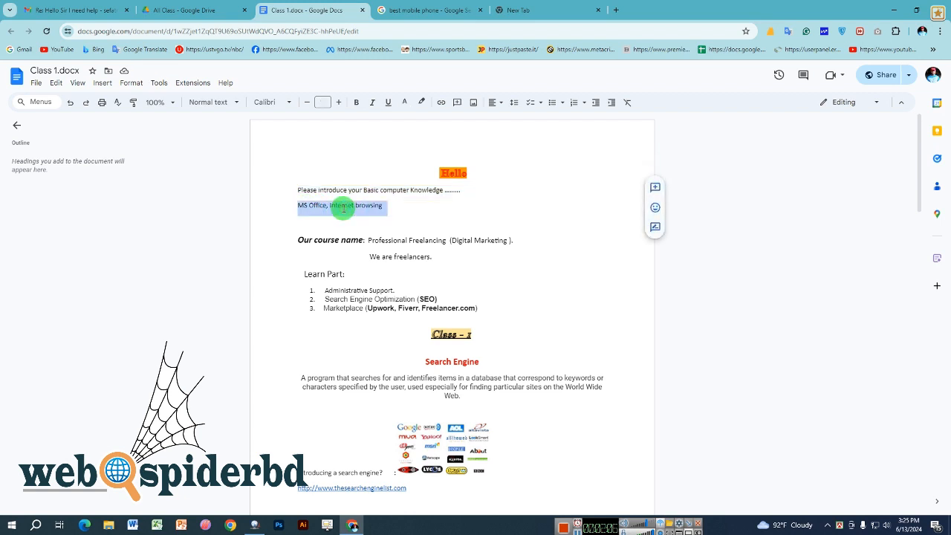
pyautogui.click(384, 243)
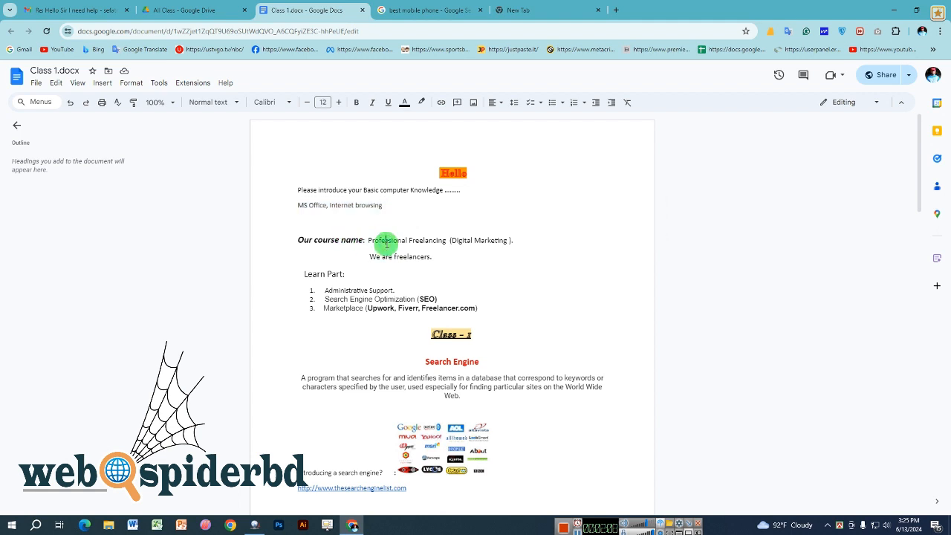
# - Highlight the course name, then the 'We are freelancers.' line, leaving text unchanged
pyautogui.moveTo(401, 241); pyautogui.dragTo(508, 240)
pyautogui.click(489, 242)
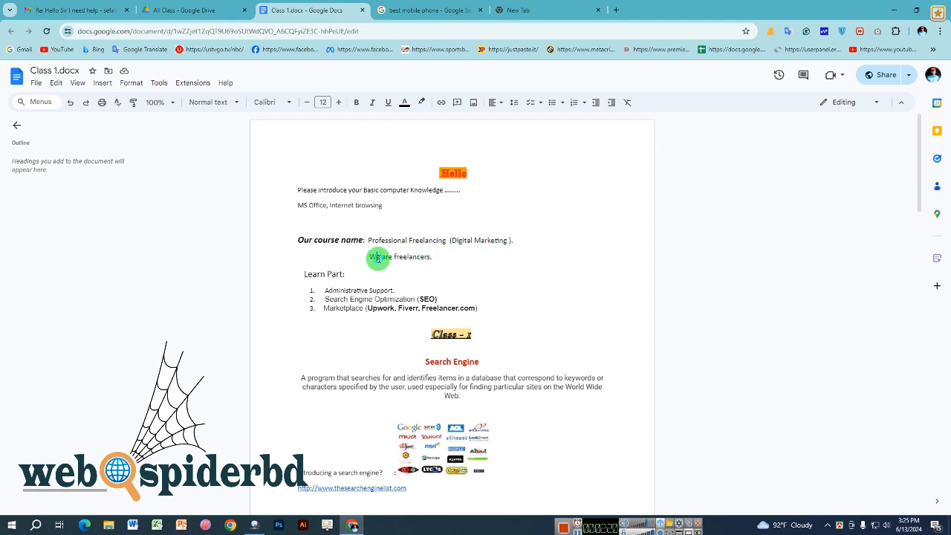
pyautogui.tripleClick(378, 259)
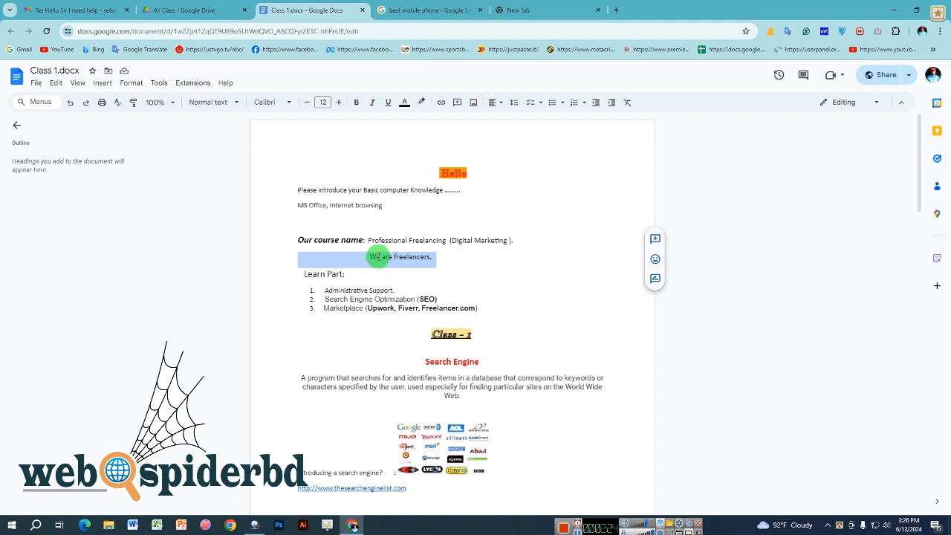
pyautogui.click(379, 258)
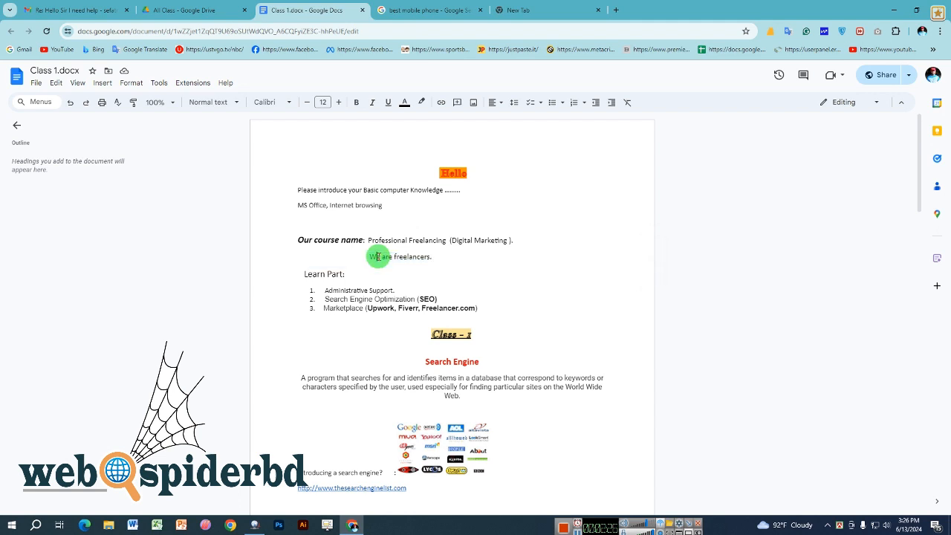
pyautogui.scroll(-1, 378, 257)
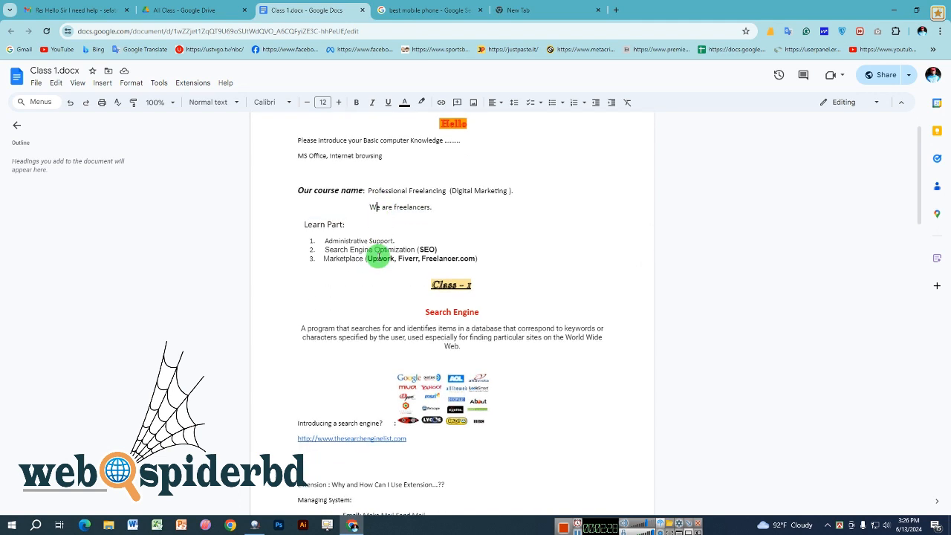
pyautogui.click(356, 241)
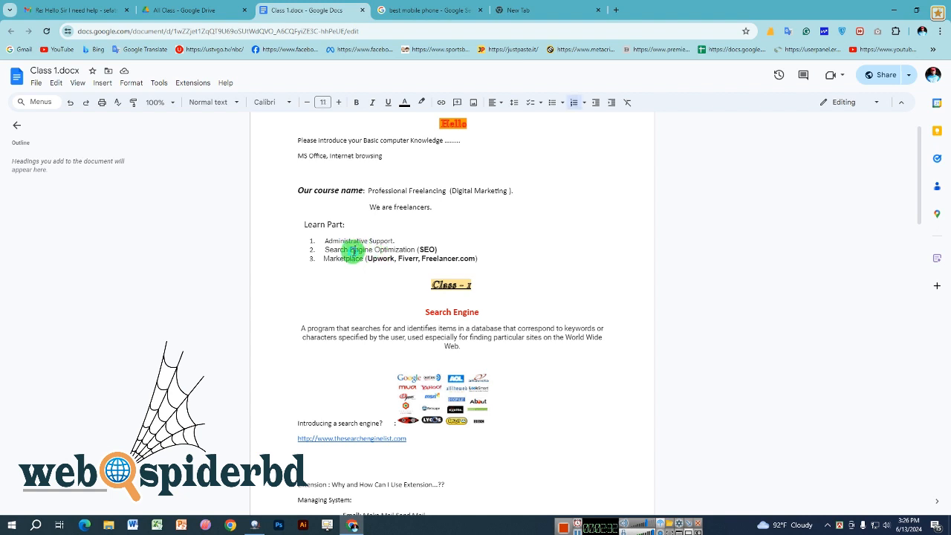
pyautogui.click(353, 258)
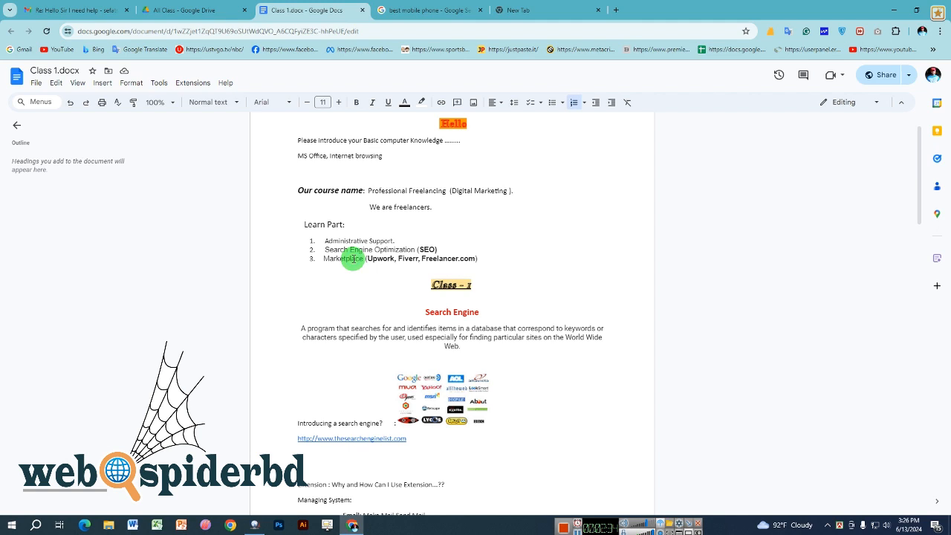
pyautogui.tripleClick(353, 241)
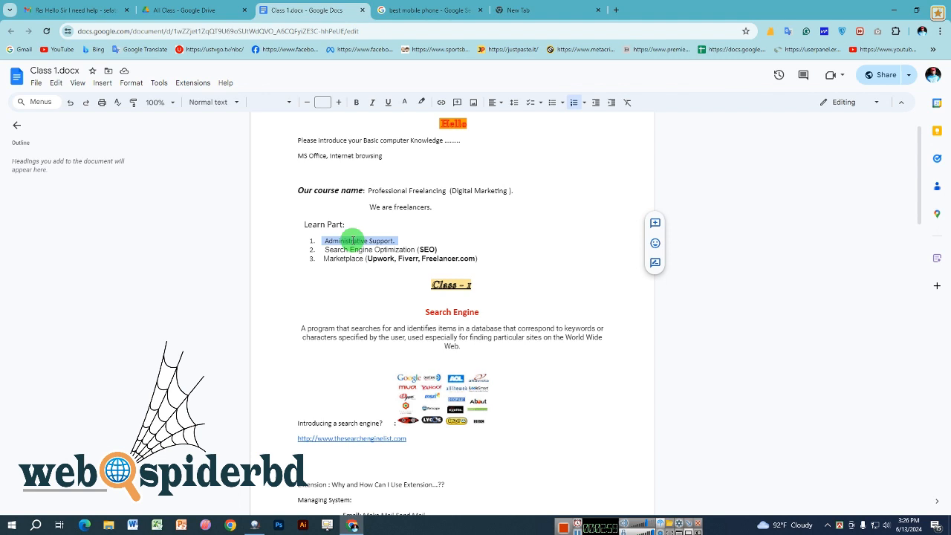
pyautogui.click(353, 240)
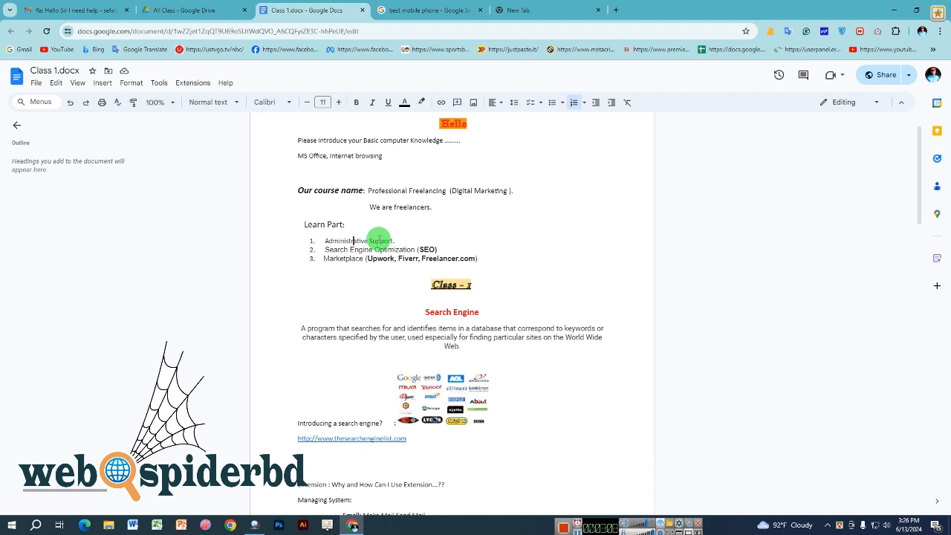
pyautogui.tripleClick(379, 240)
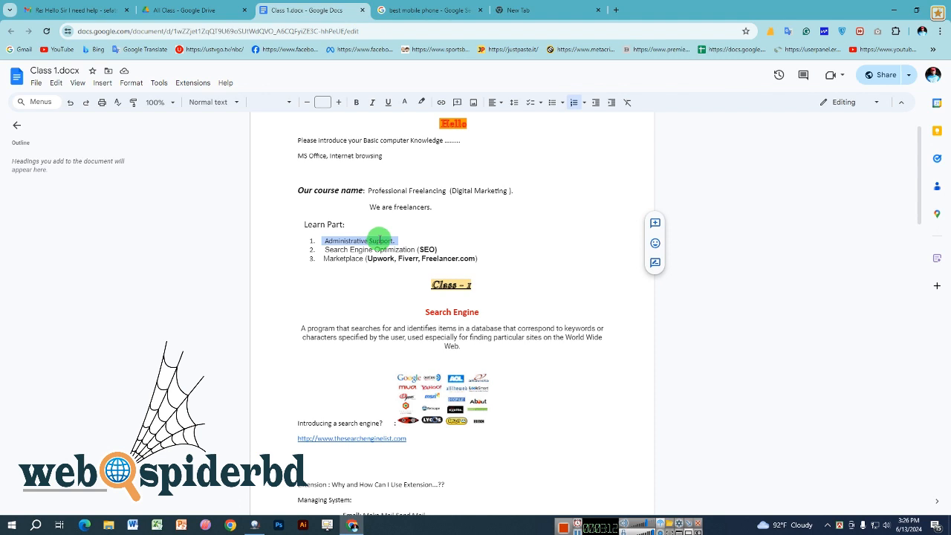
pyautogui.click(379, 241)
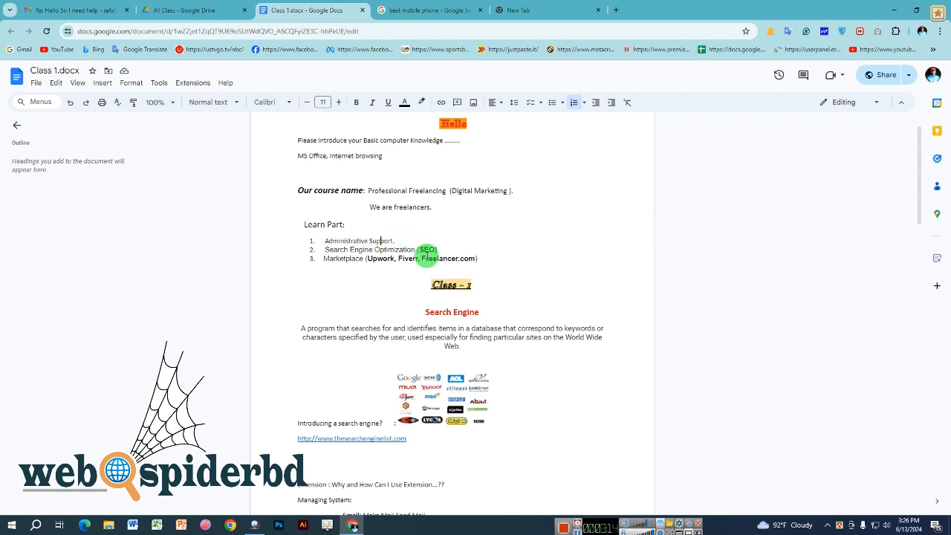
pyautogui.click(413, 239)
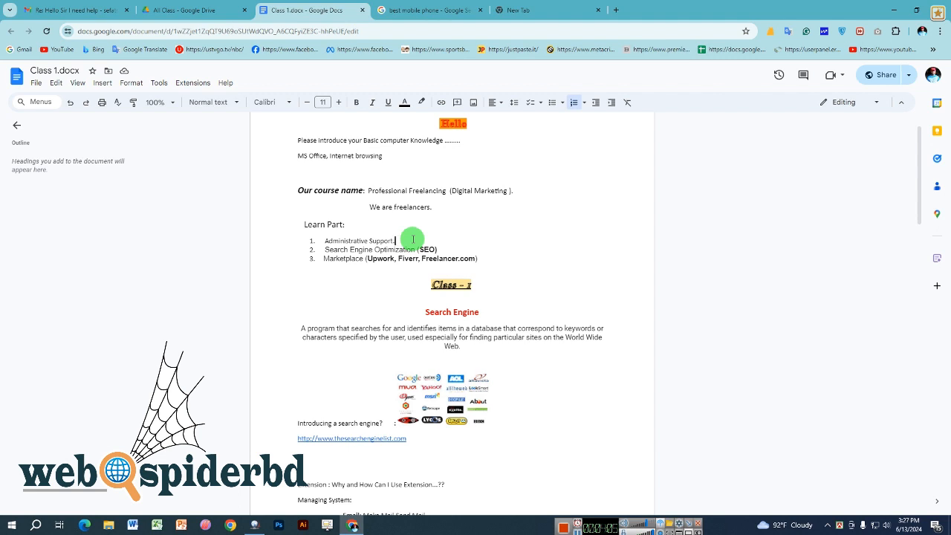
pyautogui.moveTo(412, 239); pyautogui.dragTo(324, 241)
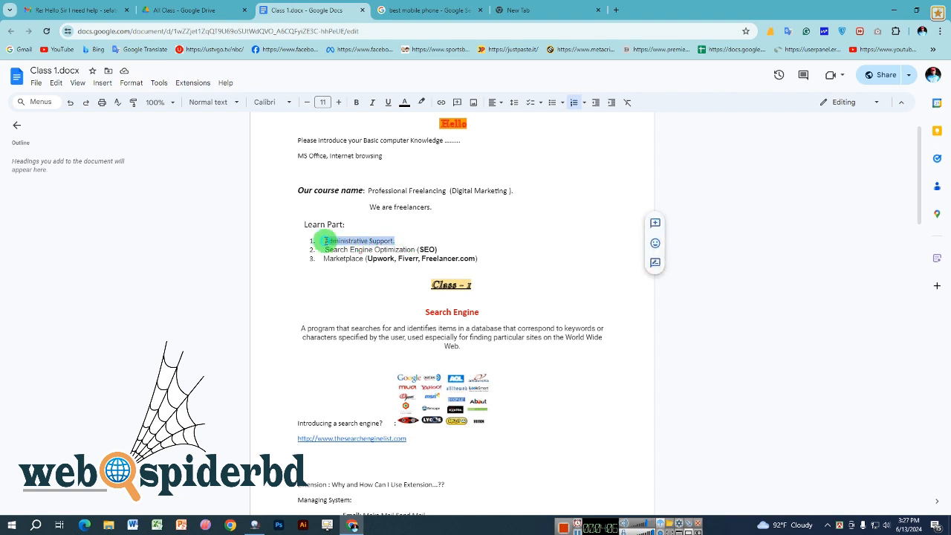
pyautogui.click(340, 241)
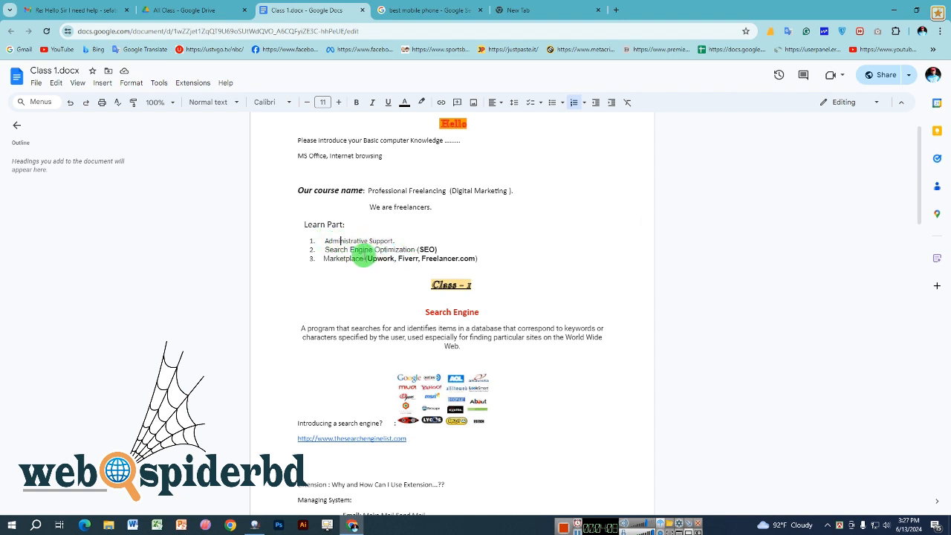
pyautogui.tripleClick(361, 250)
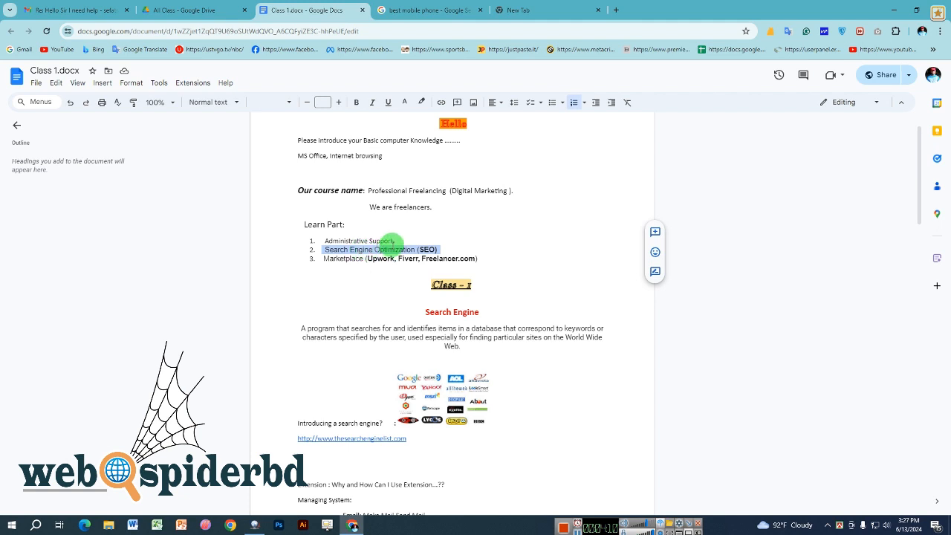
pyautogui.moveTo(438, 250); pyautogui.dragTo(318, 249)
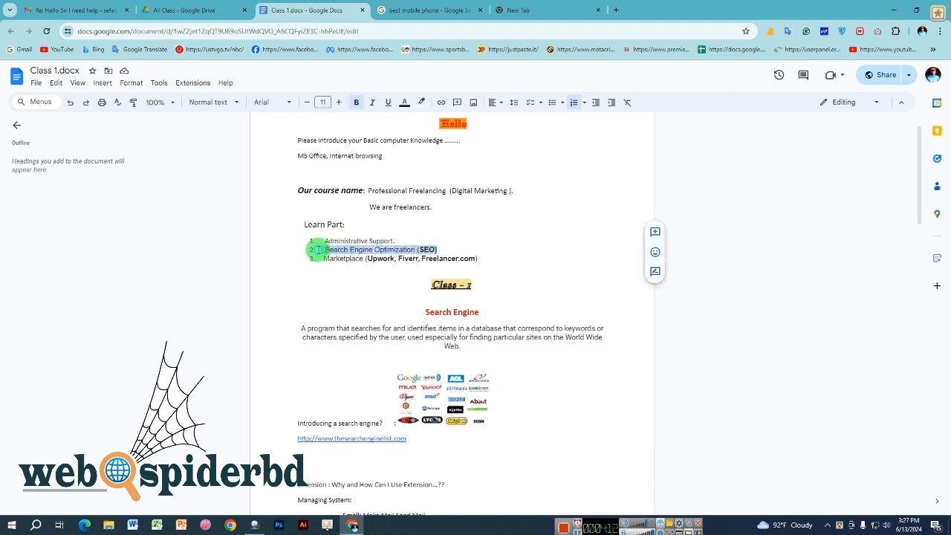
pyautogui.click(333, 249)
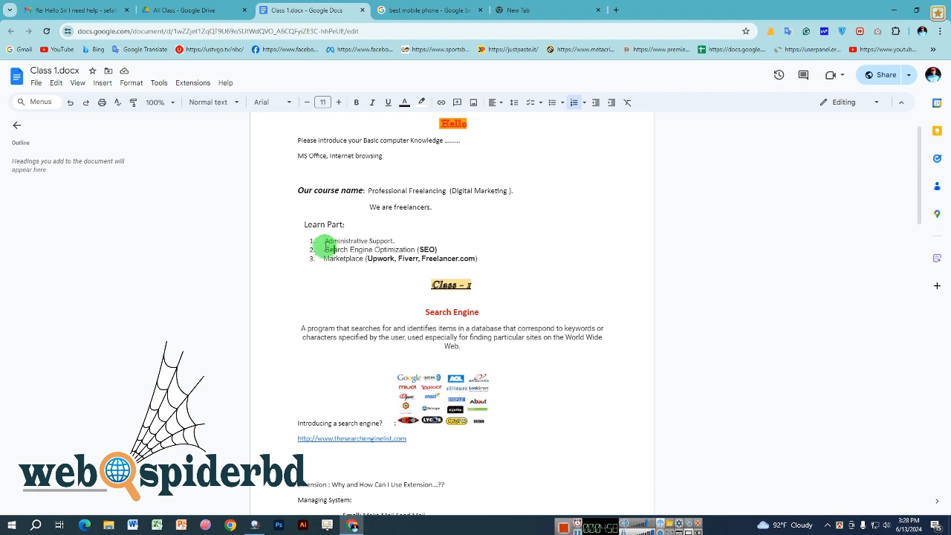
pyautogui.doubleClick(327, 249)
pyautogui.moveTo(369, 252); pyautogui.dragTo(327, 248)
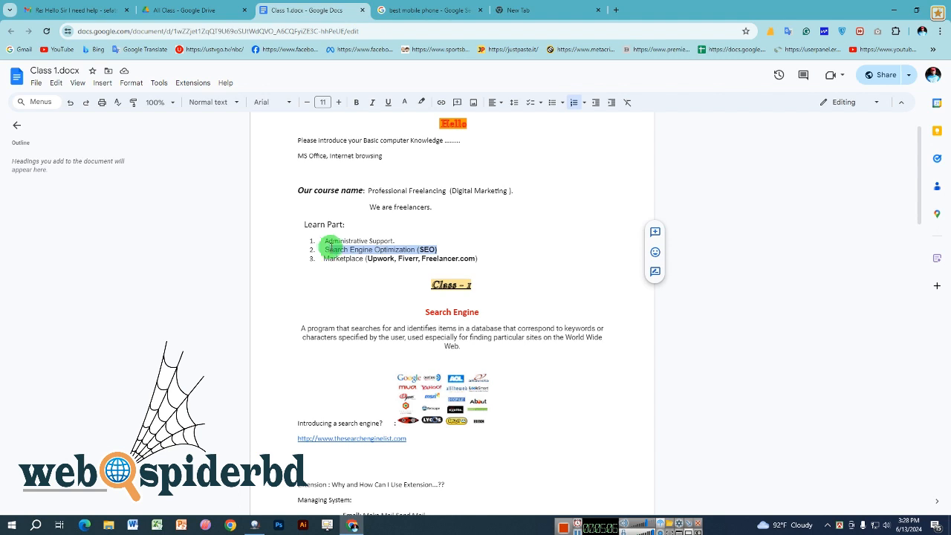
pyautogui.click(336, 242)
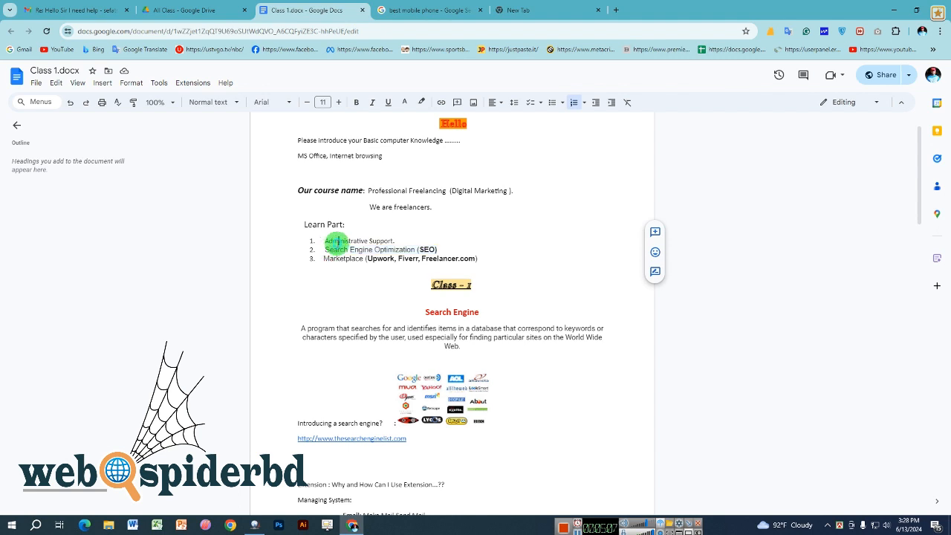
pyautogui.click(453, 252)
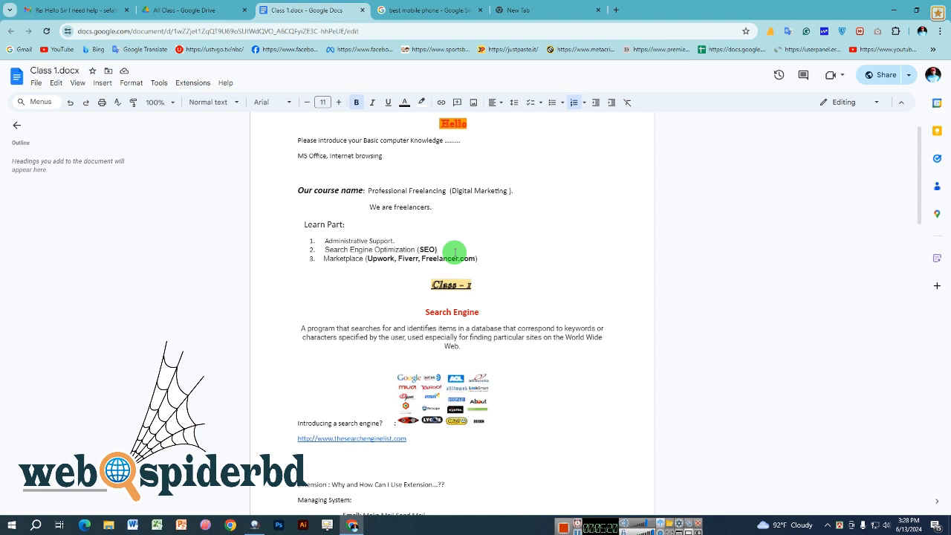
pyautogui.moveTo(455, 253); pyautogui.dragTo(325, 250)
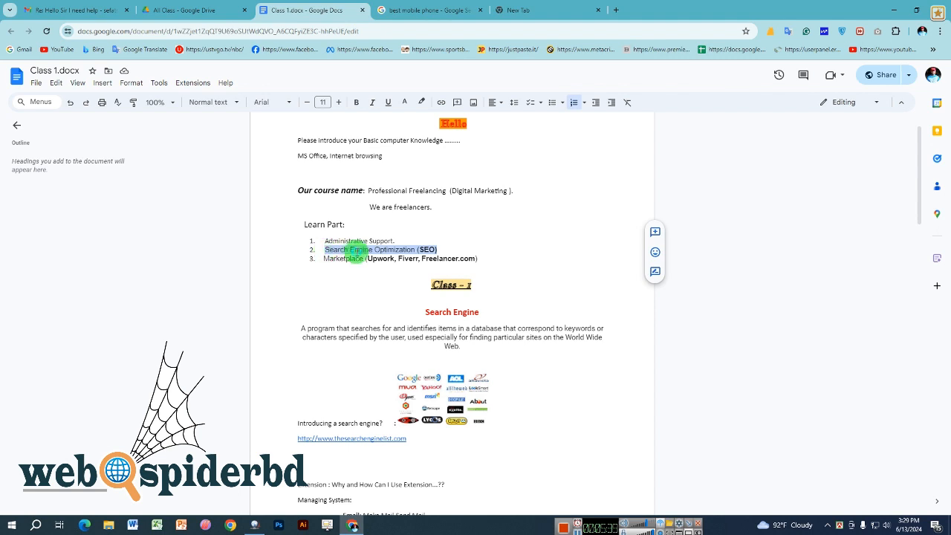
pyautogui.tripleClick(355, 251)
pyautogui.click(439, 249)
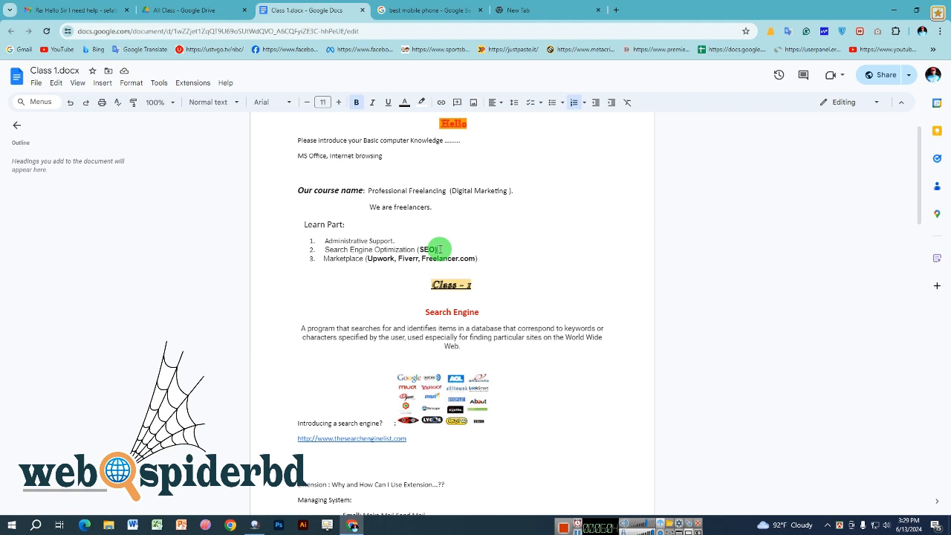
pyautogui.moveTo(439, 250); pyautogui.dragTo(159, 220)
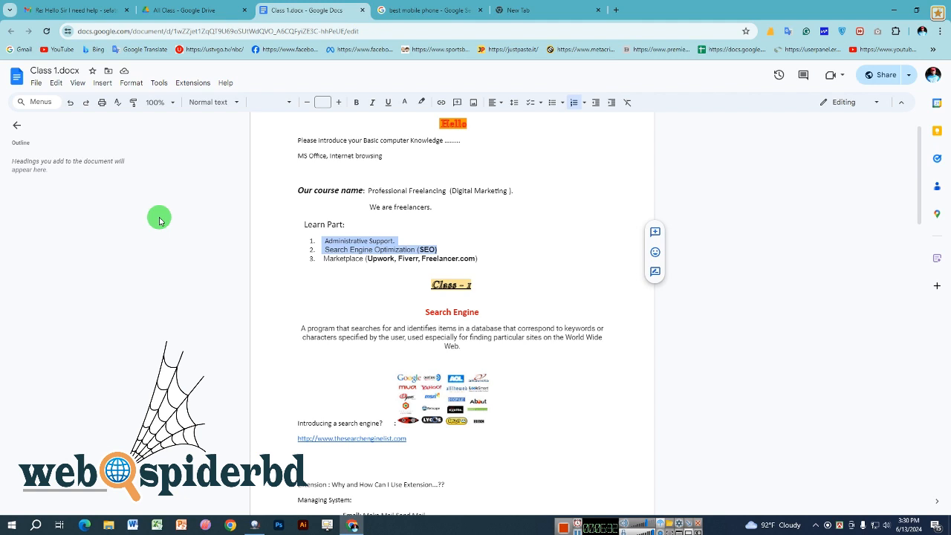
pyautogui.click(364, 250)
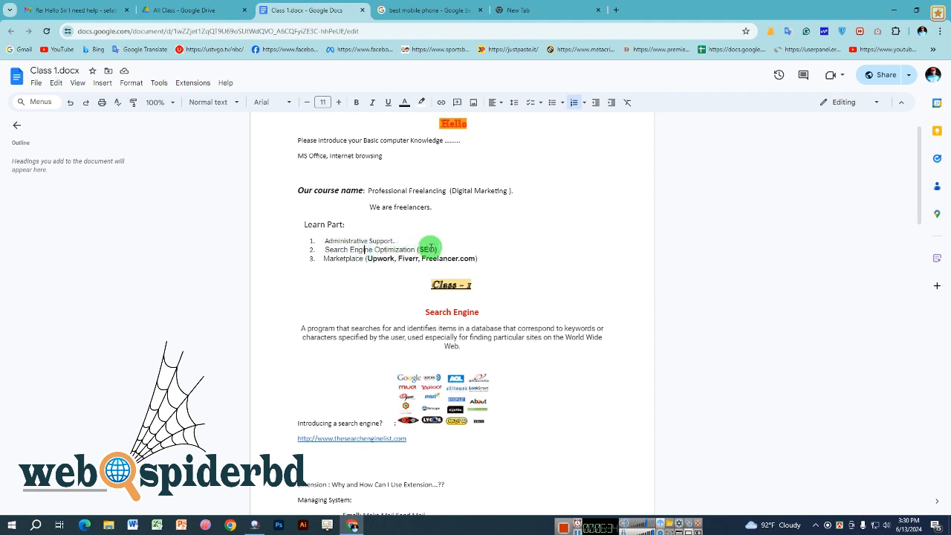
pyautogui.moveTo(437, 250); pyautogui.dragTo(325, 243)
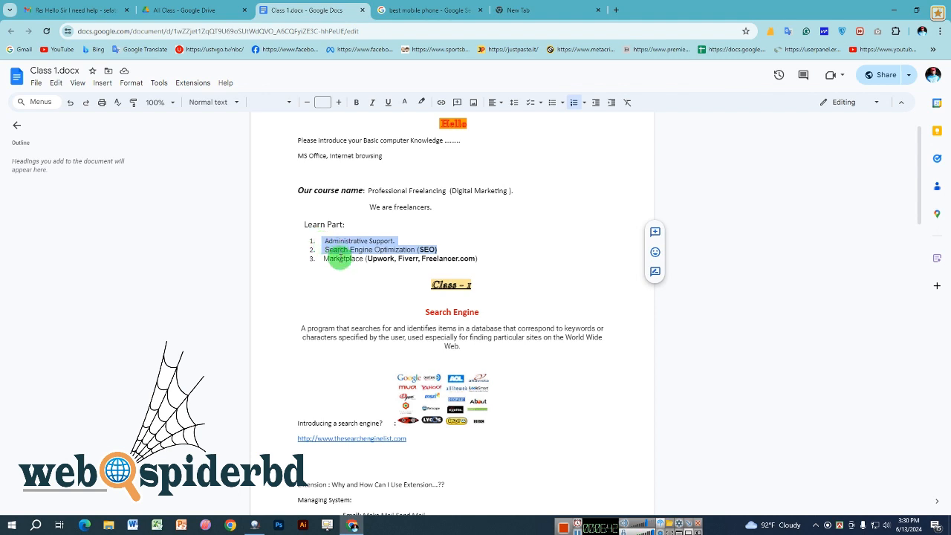
pyautogui.click(339, 258)
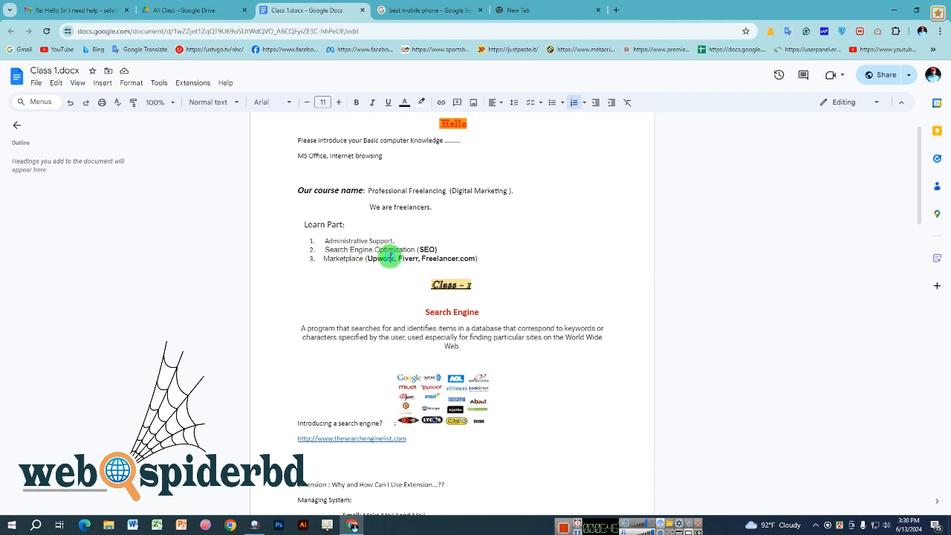
pyautogui.moveTo(389, 259); pyautogui.dragTo(362, 249)
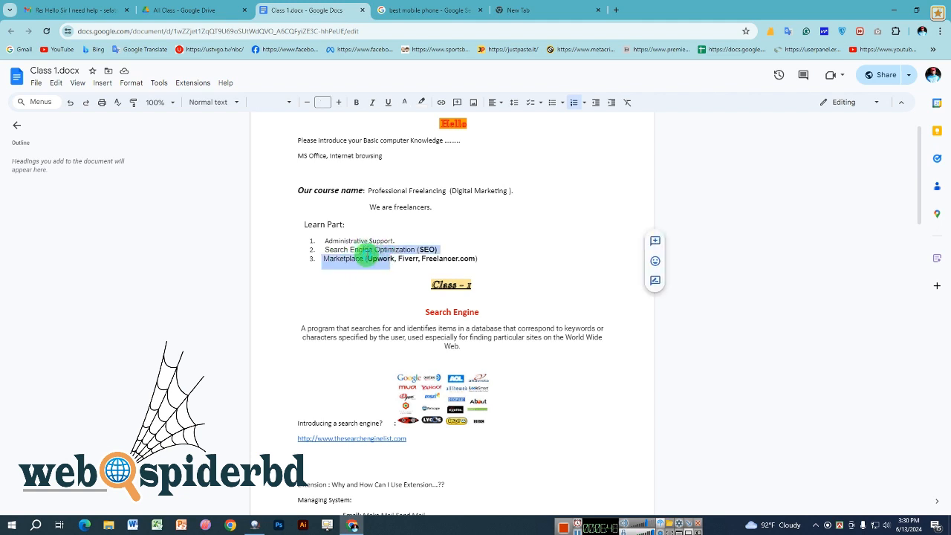
pyautogui.click(366, 258)
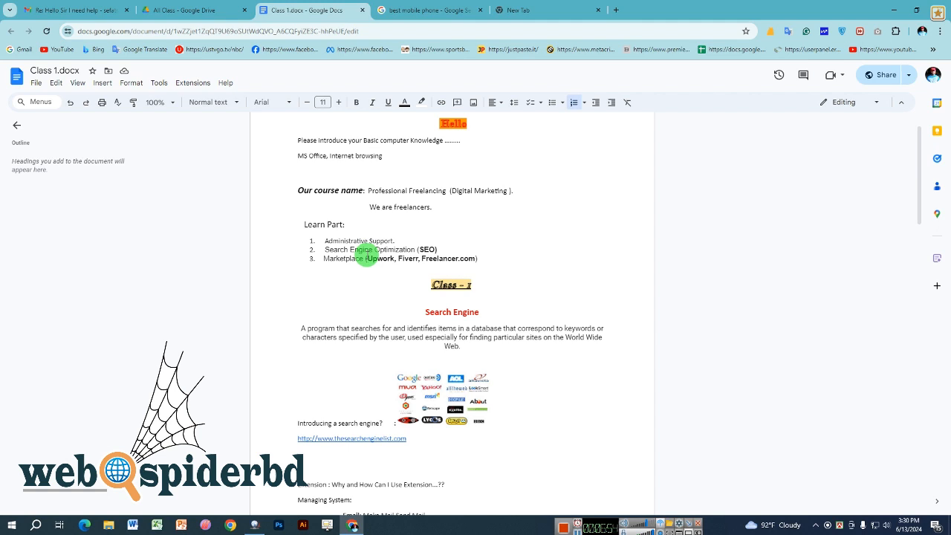
pyautogui.moveTo(361, 260); pyautogui.dragTo(400, 260)
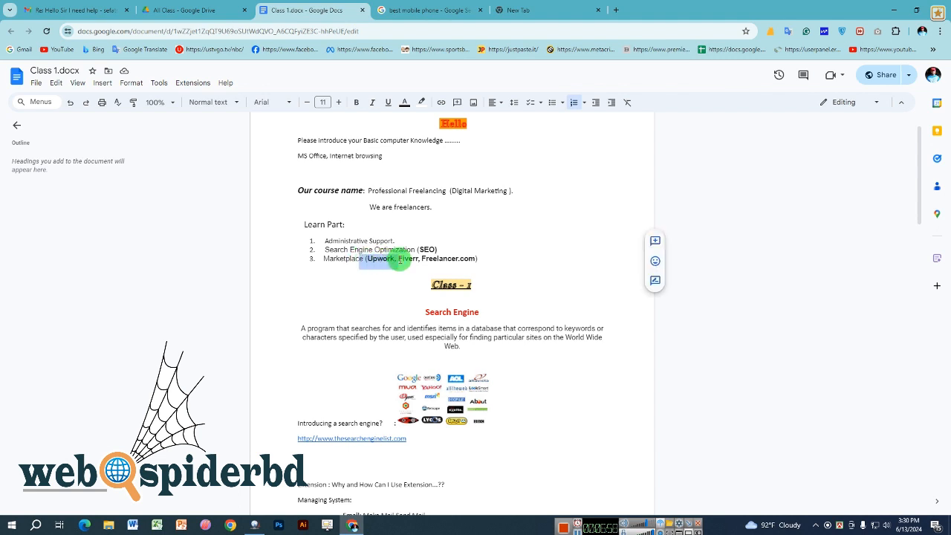
pyautogui.click(399, 260)
pyautogui.click(455, 259)
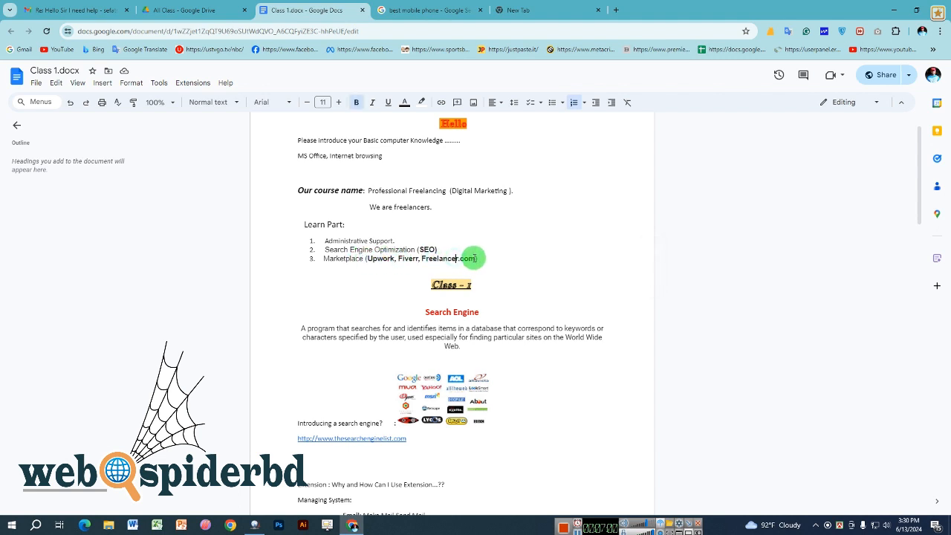
pyautogui.moveTo(477, 259); pyautogui.dragTo(369, 260)
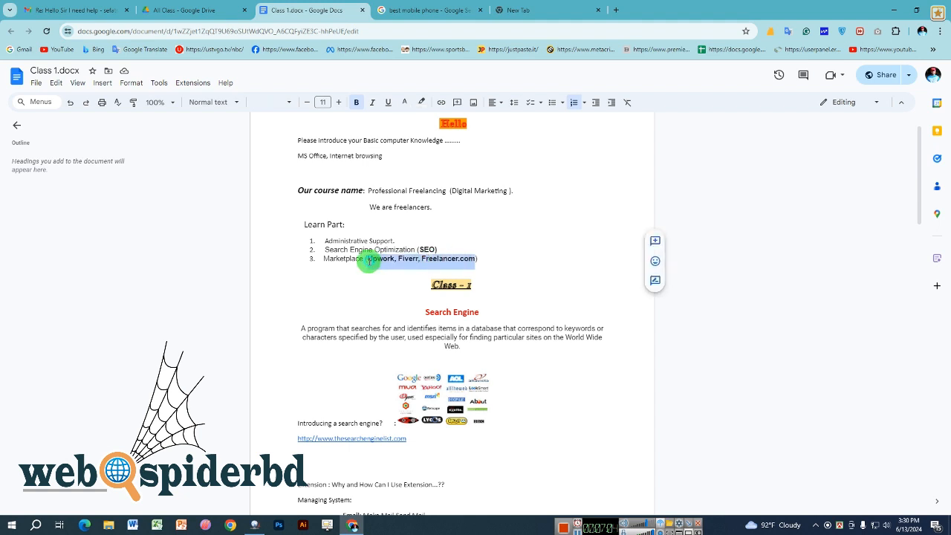
pyautogui.tripleClick(369, 260)
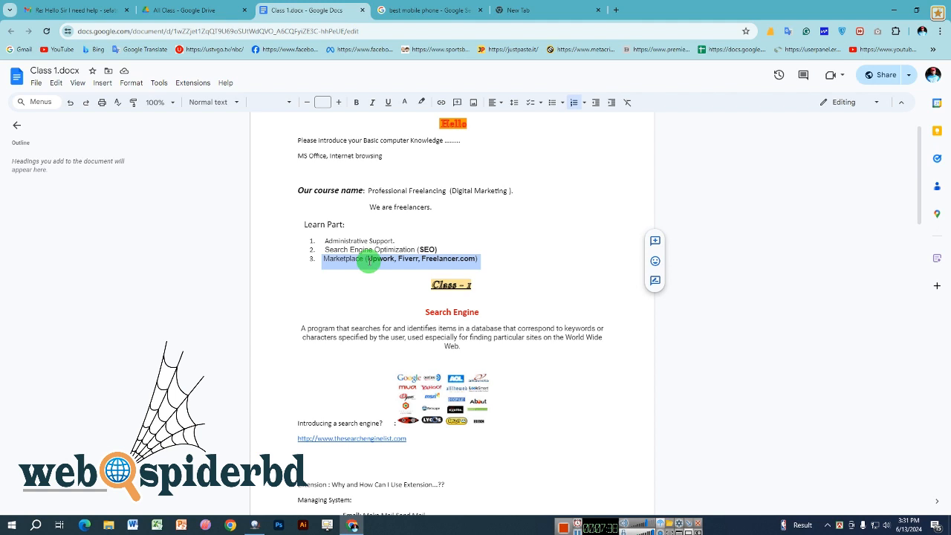
# - Select and deselect parts of the SEO and Marketplace list items, including 'Fiverr'
pyautogui.click(370, 240)
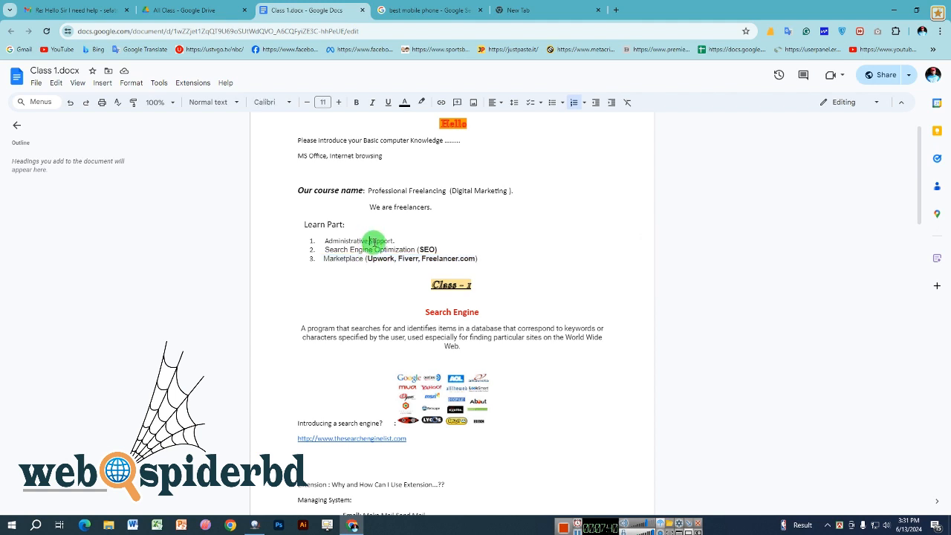
pyautogui.moveTo(414, 249); pyautogui.dragTo(359, 249)
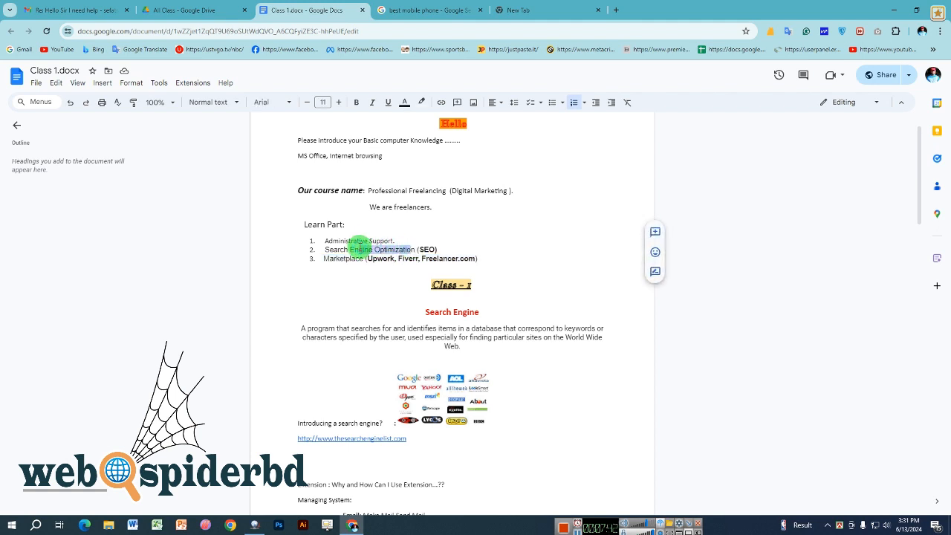
pyautogui.click(359, 250)
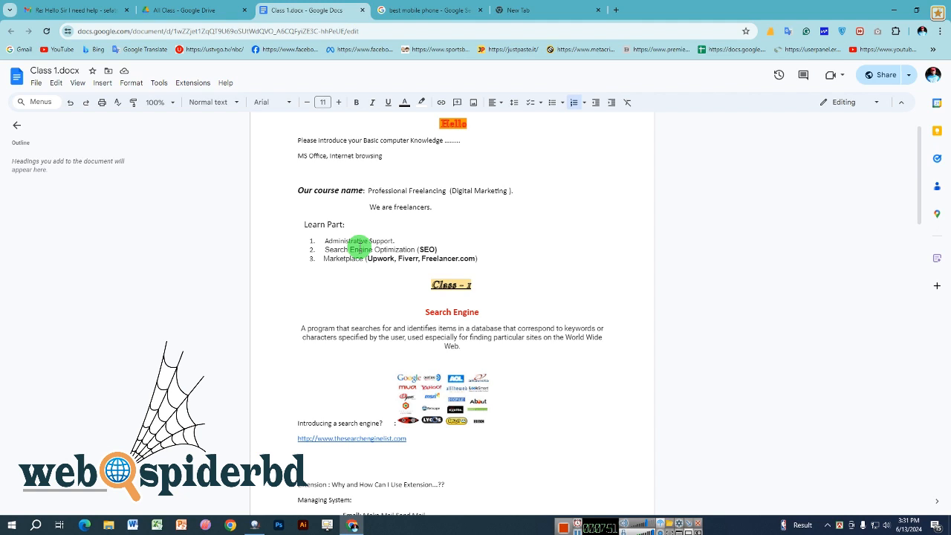
pyautogui.moveTo(322, 250); pyautogui.dragTo(443, 249)
pyautogui.click(443, 249)
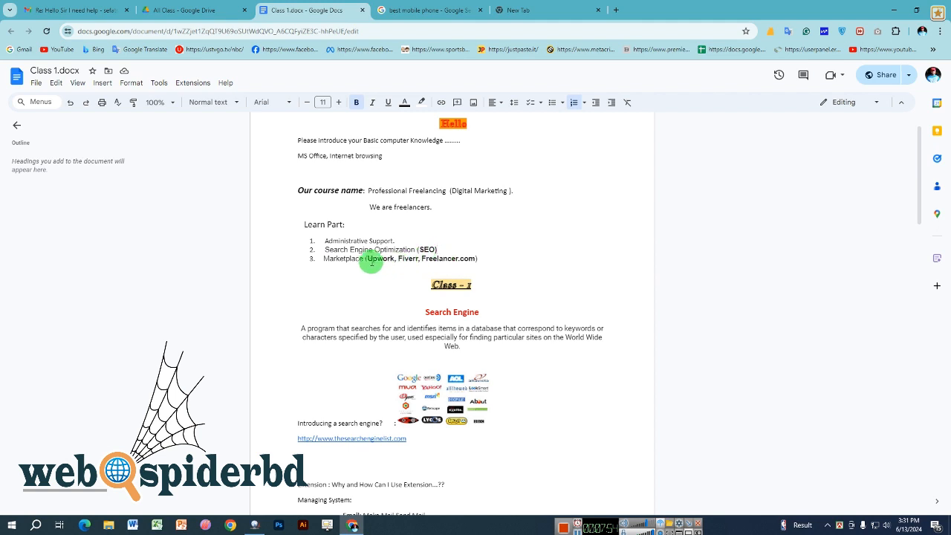
pyautogui.moveTo(363, 259); pyautogui.dragTo(344, 256)
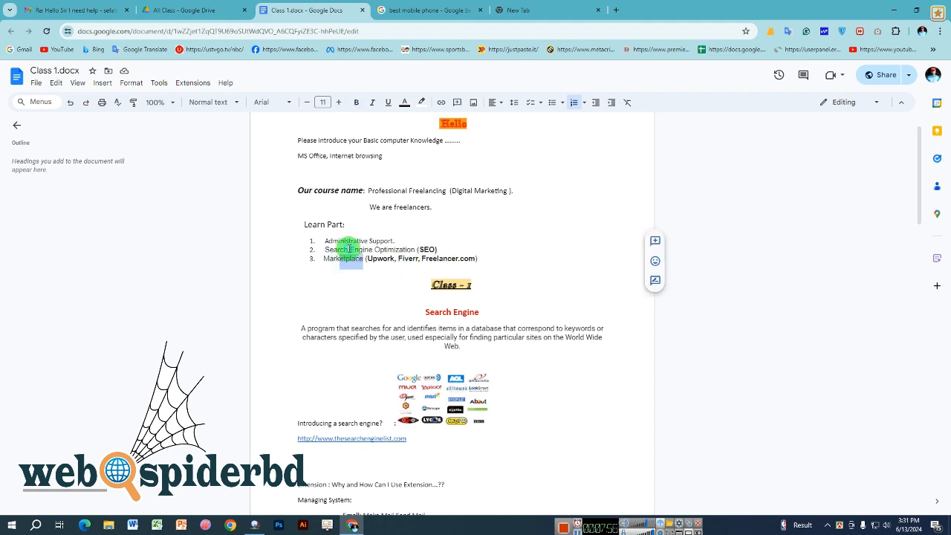
pyautogui.click(349, 250)
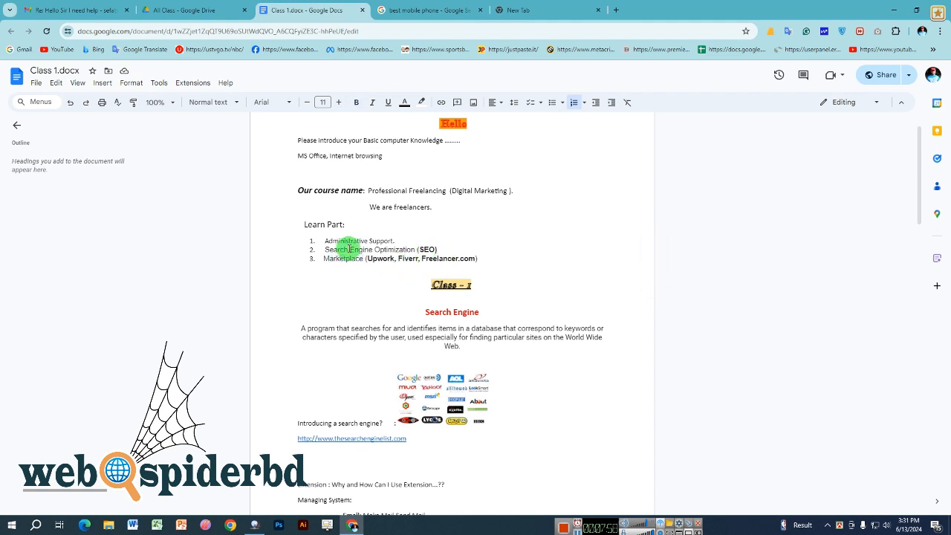
pyautogui.moveTo(359, 259); pyautogui.dragTo(387, 261)
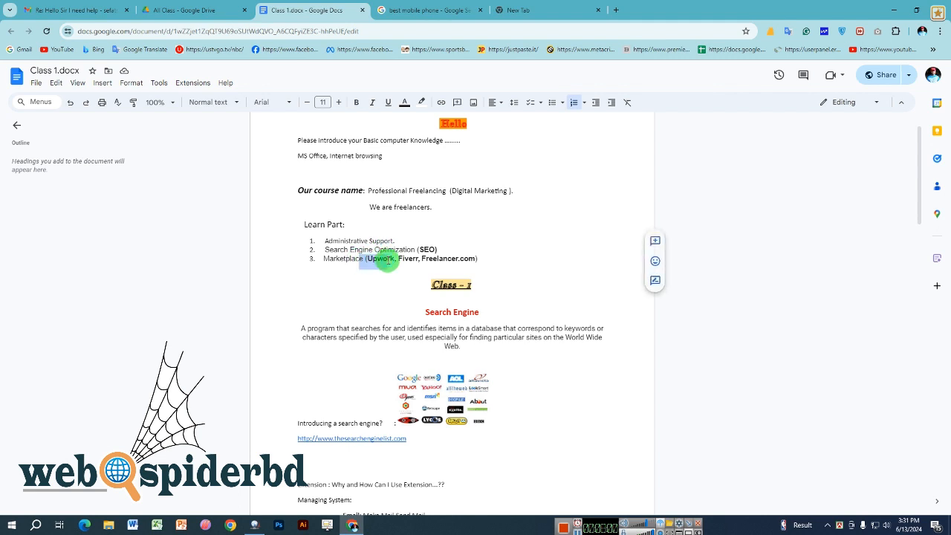
pyautogui.doubleClick(399, 259)
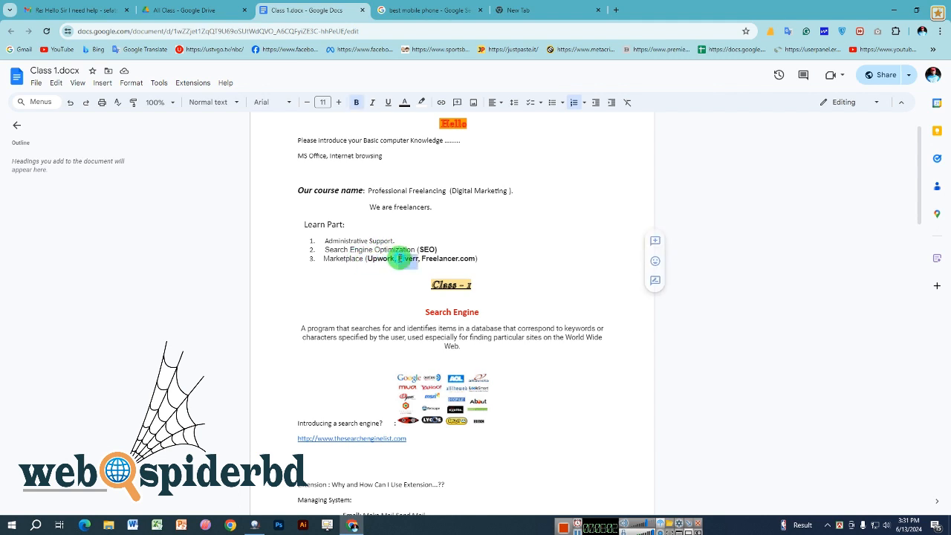
pyautogui.tripleClick(399, 259)
# - Select the Marketplace platform names, then turn on bold after 'Freelancer.com)'
pyautogui.doubleClick(401, 250)
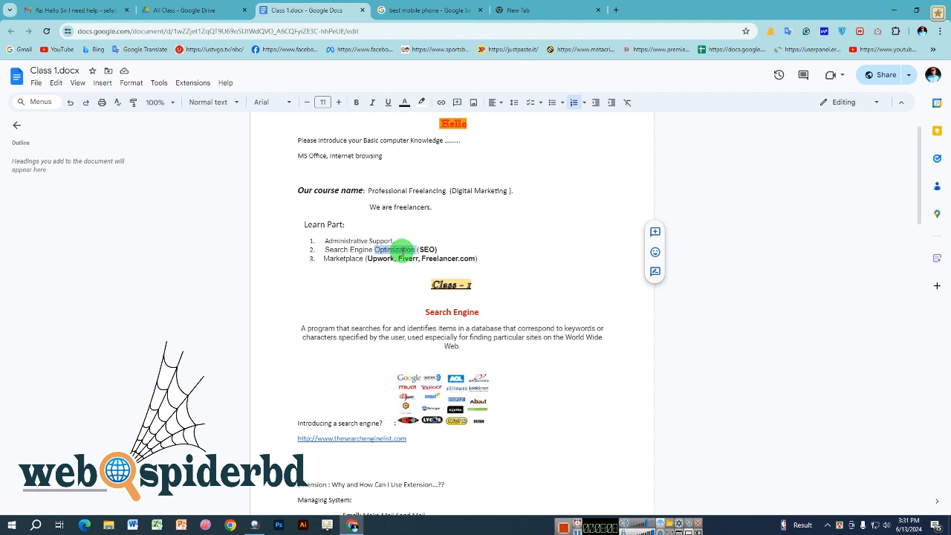
pyautogui.moveTo(371, 259); pyautogui.dragTo(434, 256)
pyautogui.click(428, 249)
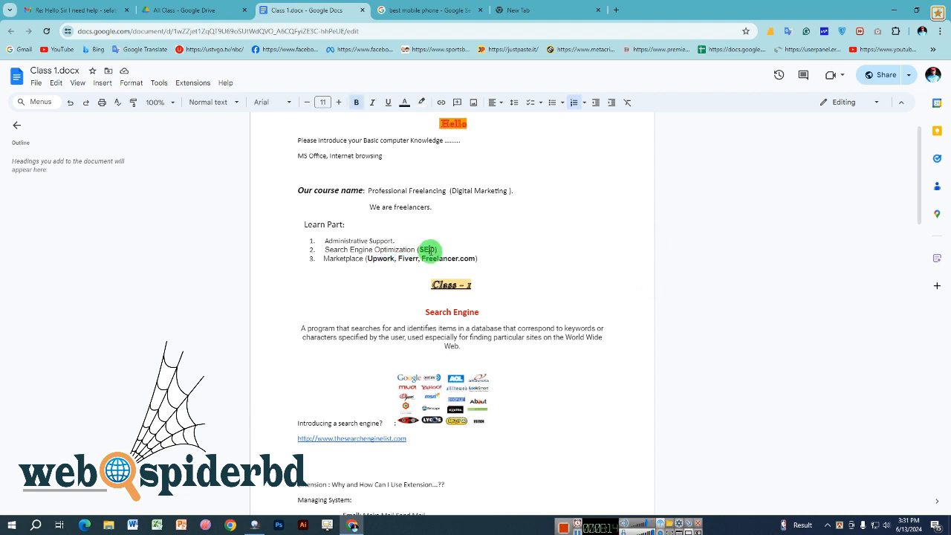
pyautogui.tripleClick(417, 260)
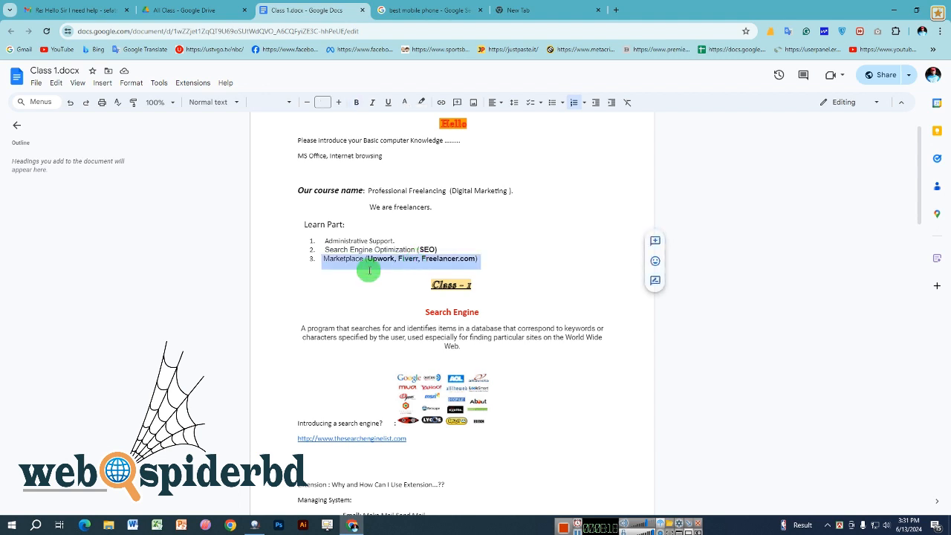
pyautogui.click(361, 244)
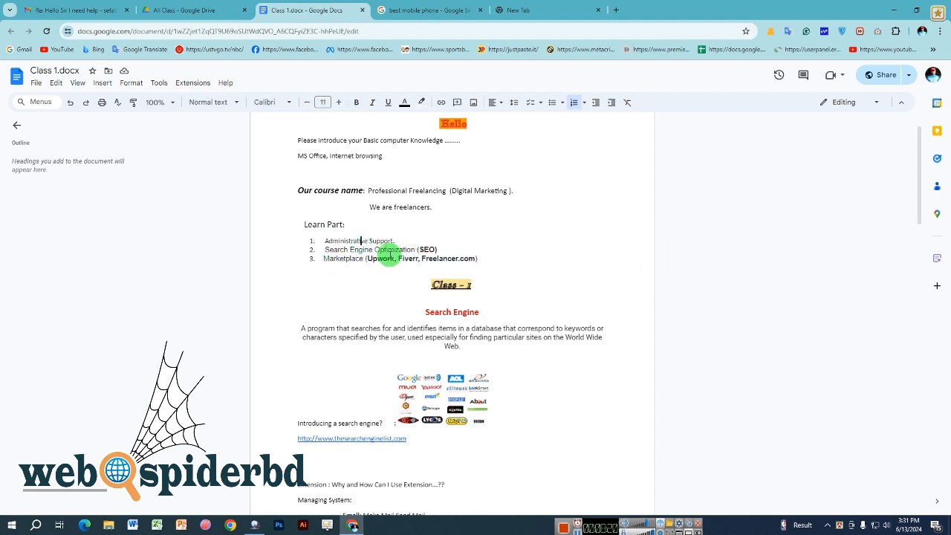
pyautogui.click(474, 259)
pyautogui.hotkey('ctrl', 'b')
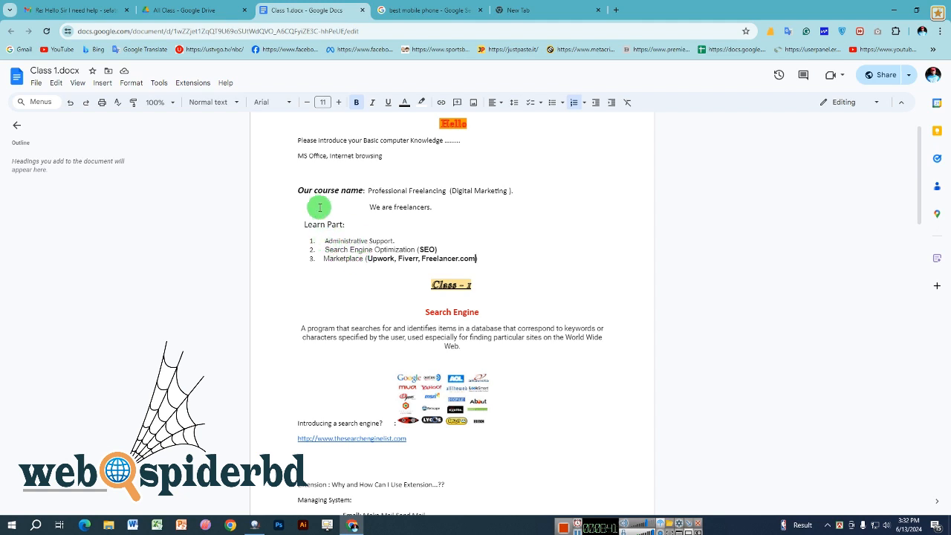
# - Select all three Learn Part list items, then clear the selection
pyautogui.moveTo(327, 239); pyautogui.dragTo(379, 258)
pyautogui.click(424, 259)
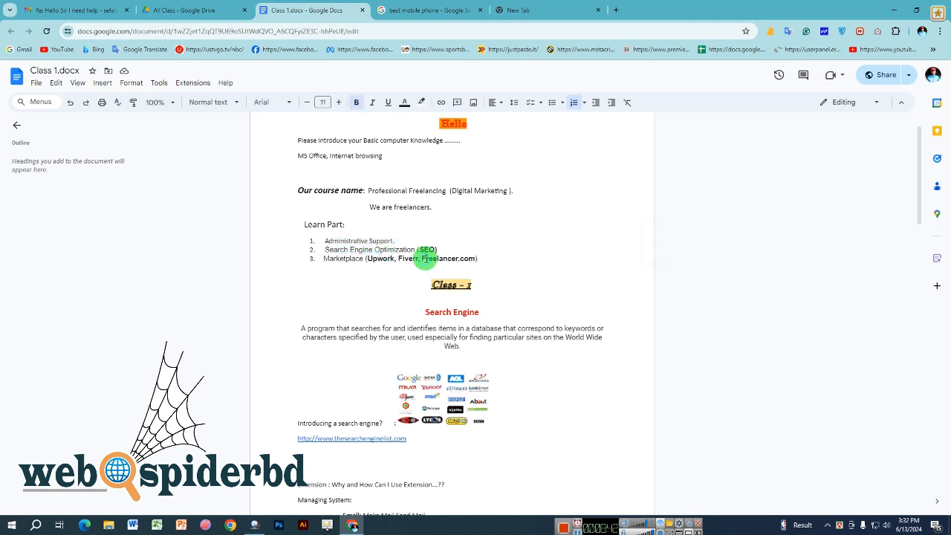
pyautogui.moveTo(481, 258); pyautogui.dragTo(324, 241)
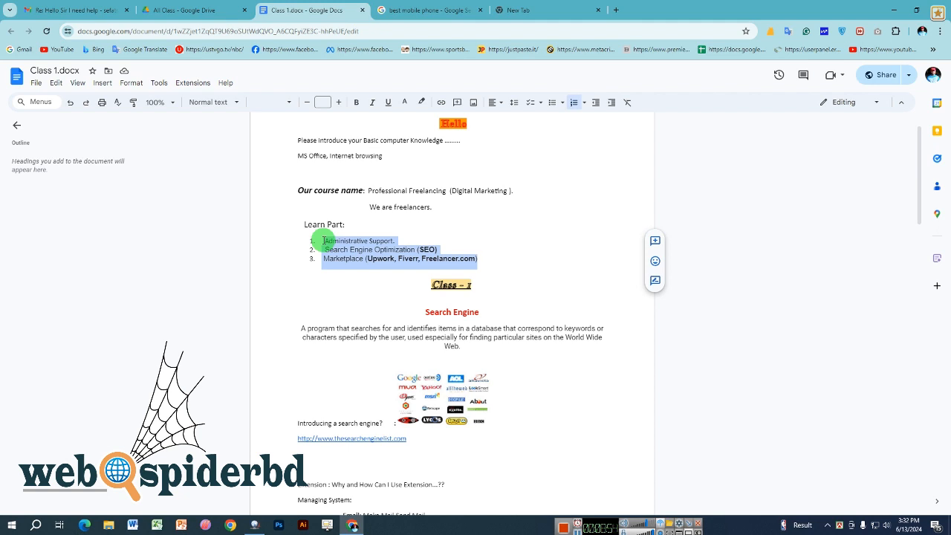
pyautogui.scroll(-3, 399, 273)
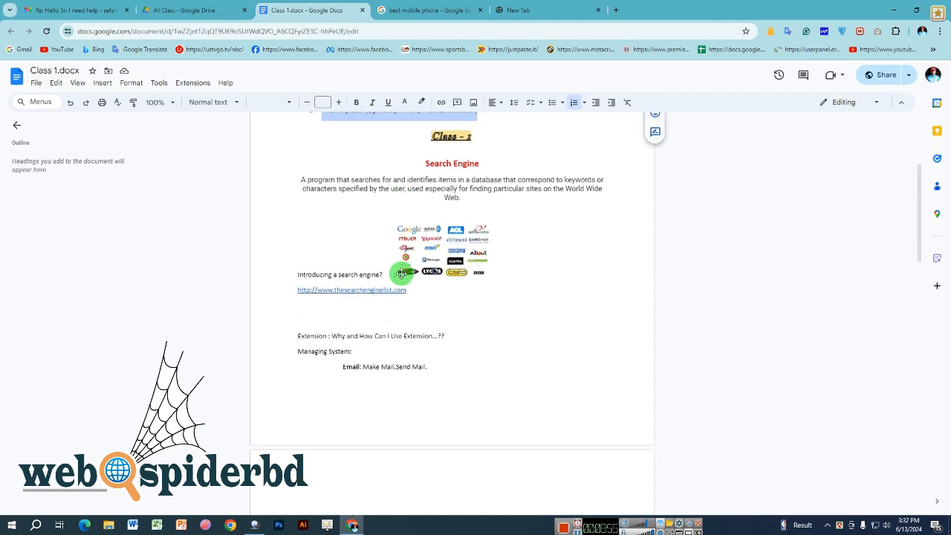
pyautogui.click(466, 162)
pyautogui.scroll(2, 467, 162)
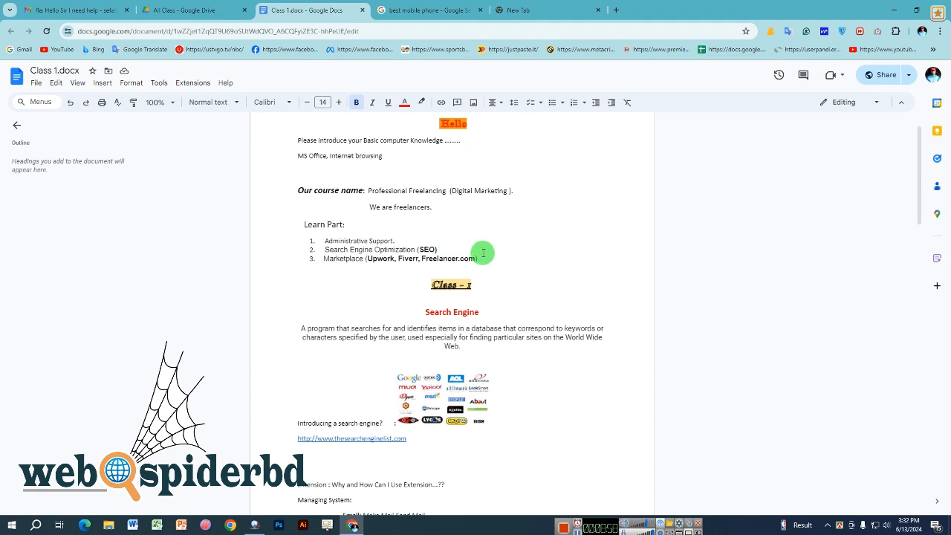
pyautogui.moveTo(483, 253); pyautogui.dragTo(350, 246)
pyautogui.click(471, 255)
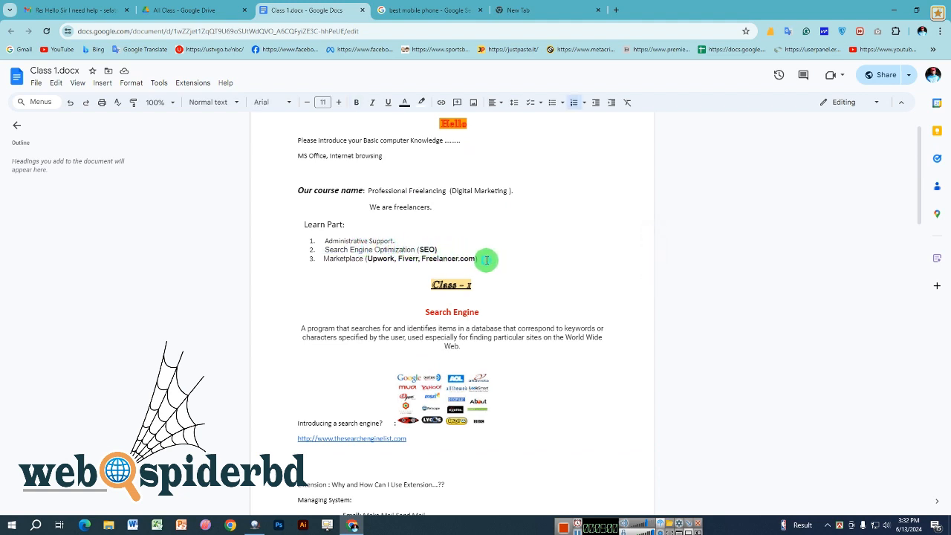
pyautogui.moveTo(486, 261); pyautogui.dragTo(320, 238)
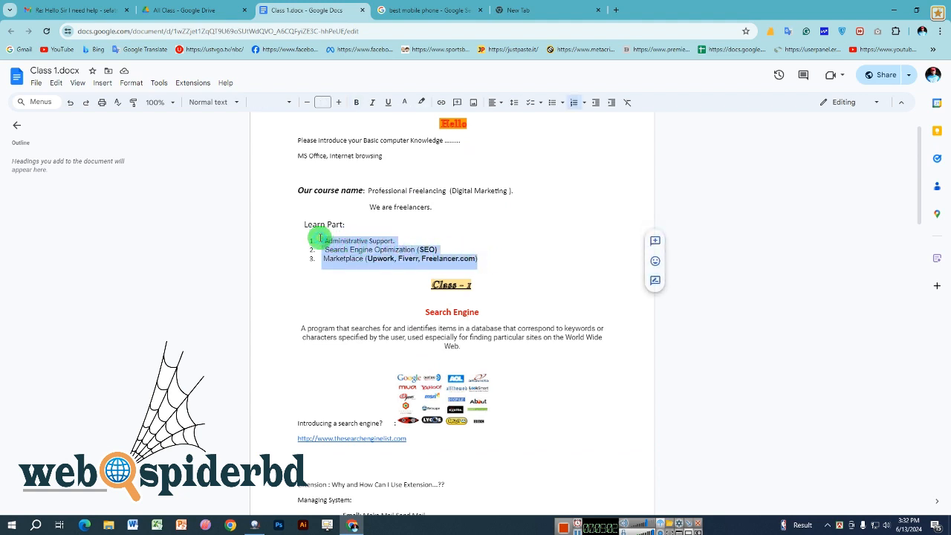
pyautogui.click(341, 334)
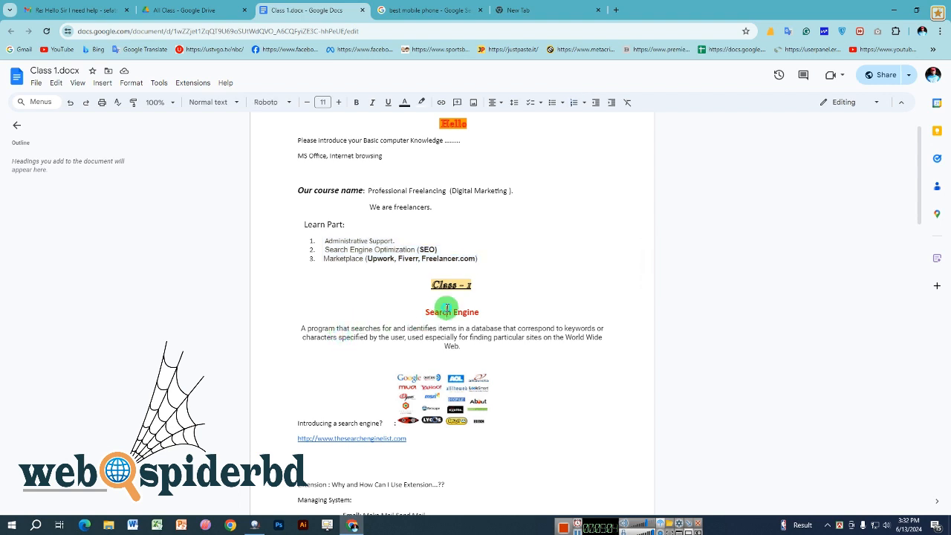
# - Select and deselect the Search Engine heading, then switch to the blank new tab
pyautogui.tripleClick(448, 307)
pyautogui.click(392, 320)
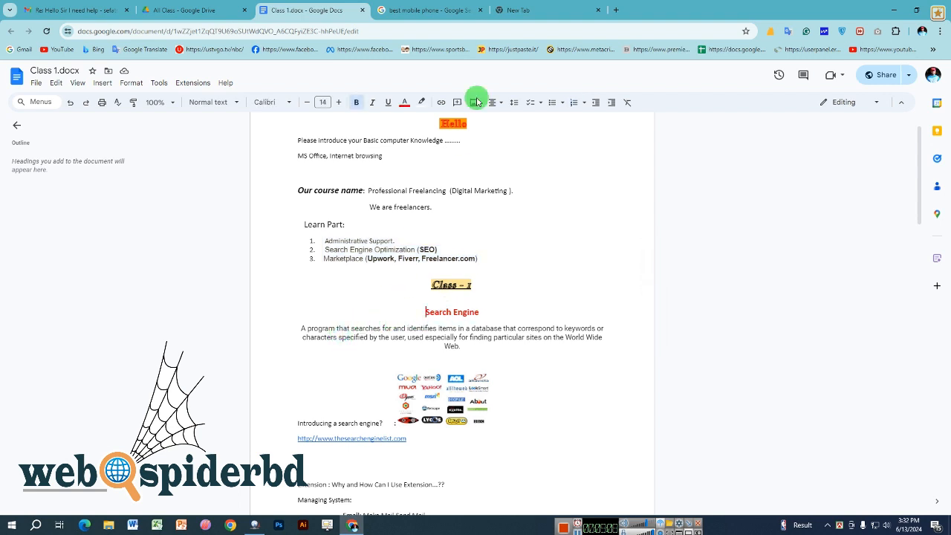
pyautogui.click(527, 9)
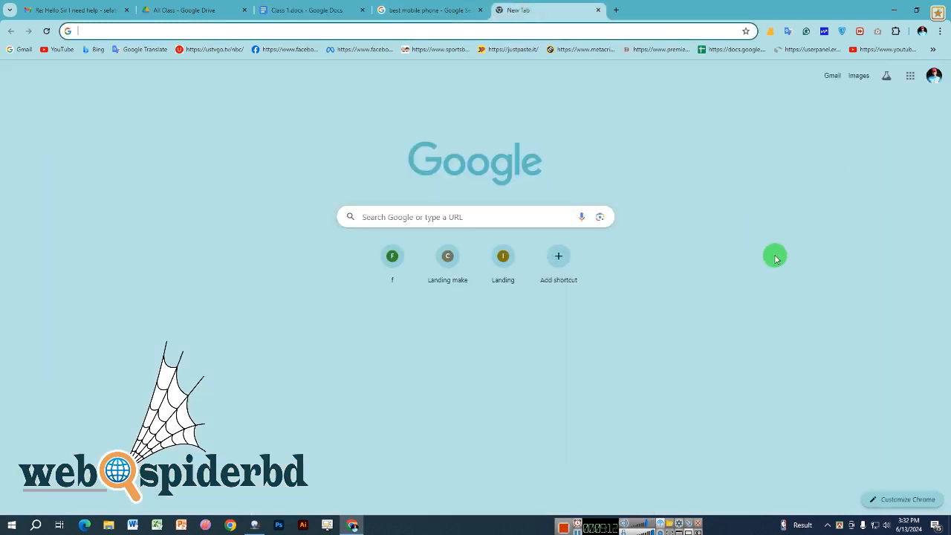
# - Run the 'cat food review' Google search from the suggestions after typing 'Cat'
pyautogui.write('Cat')
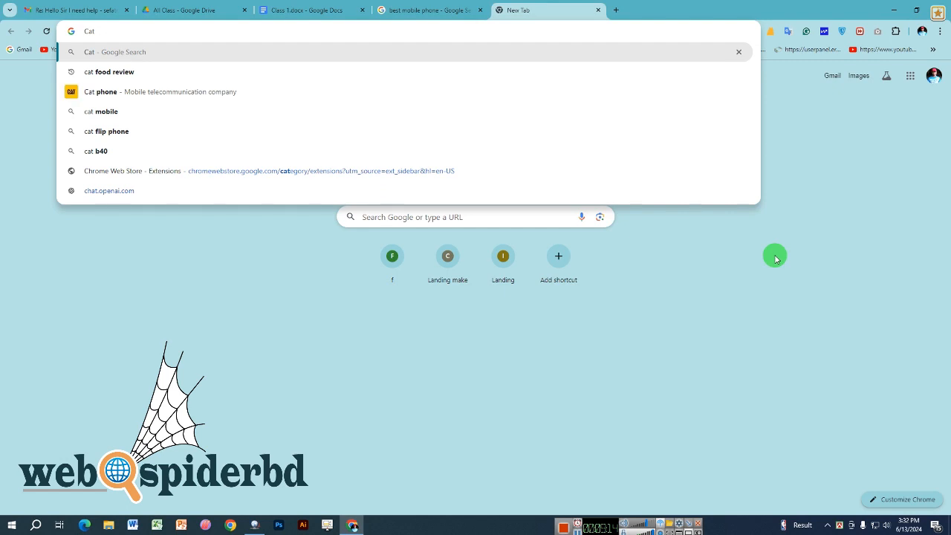
pyautogui.click(199, 73)
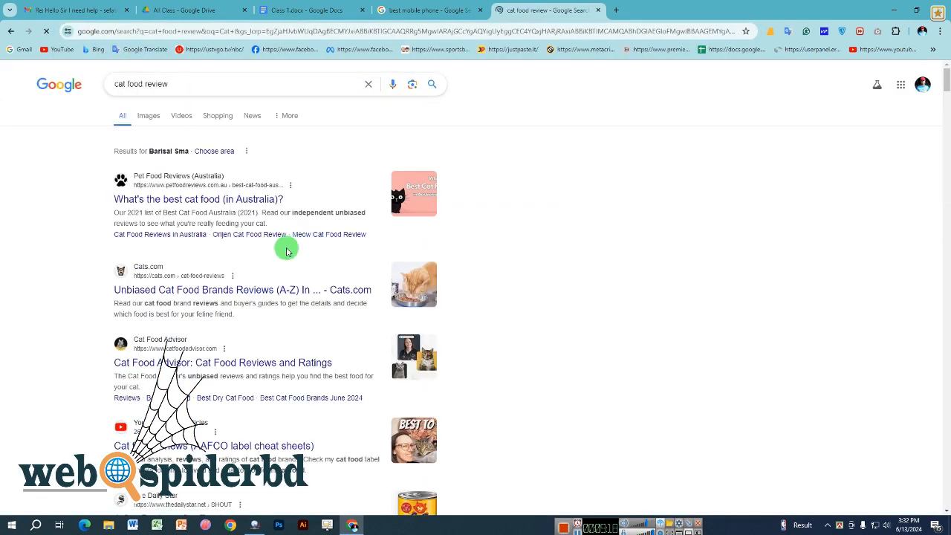
pyautogui.click(217, 85)
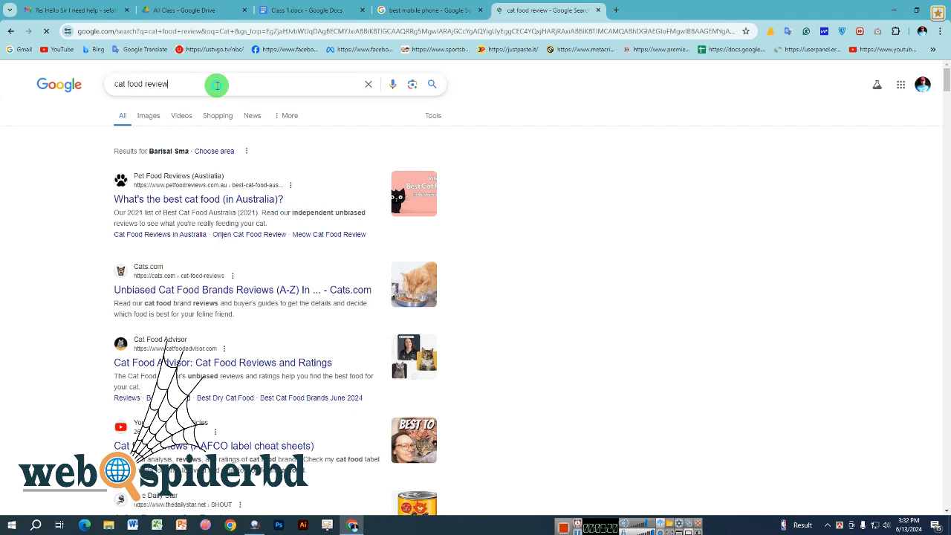
pyautogui.click(104, 343)
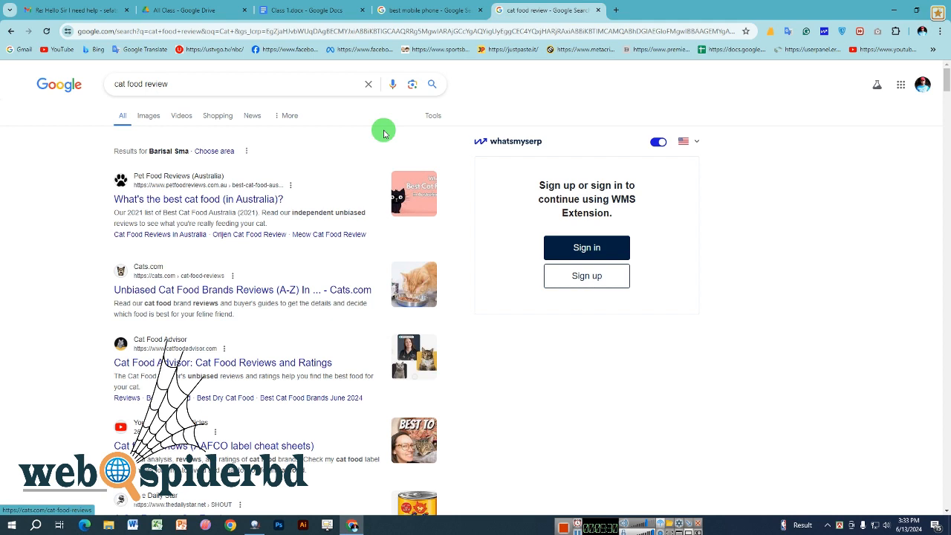
pyautogui.click(613, 11)
# - Search Google for 'rtrtgregdgh', then return to the cat food review results
pyautogui.write('rtrtgreg')
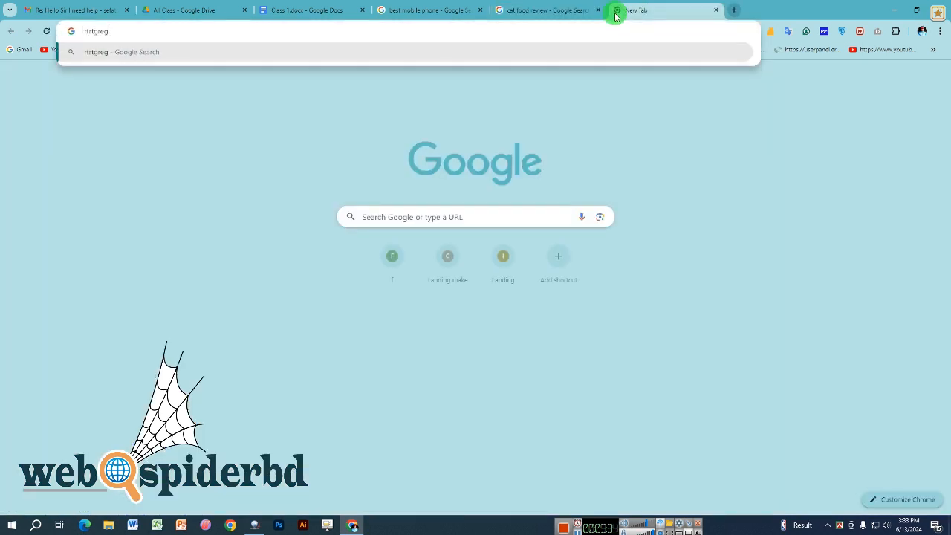
pyautogui.write('dgh')
pyautogui.press('Return')
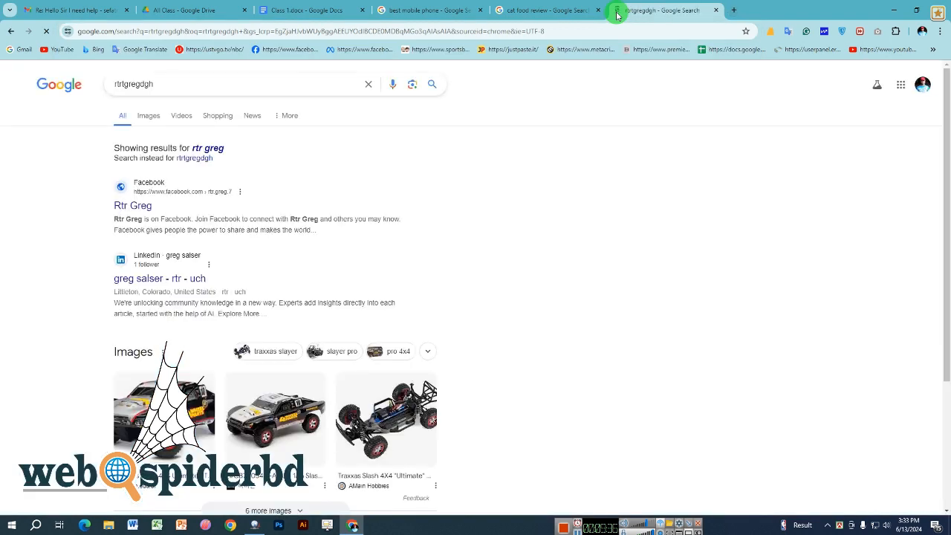
pyautogui.click(550, 11)
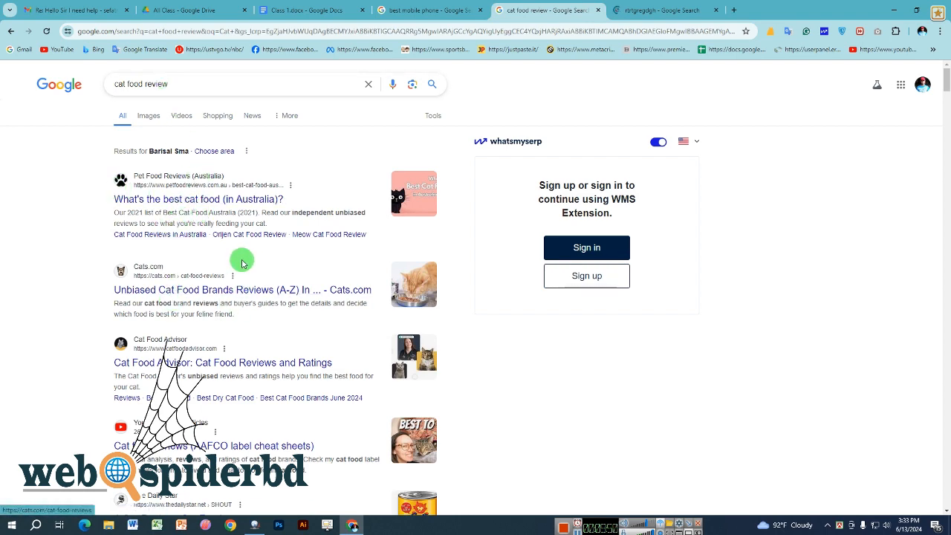
# - Scroll the cat food review results and cycle through the open tabs, ending on Class 1.docx
pyautogui.scroll(-2, 197, 228)
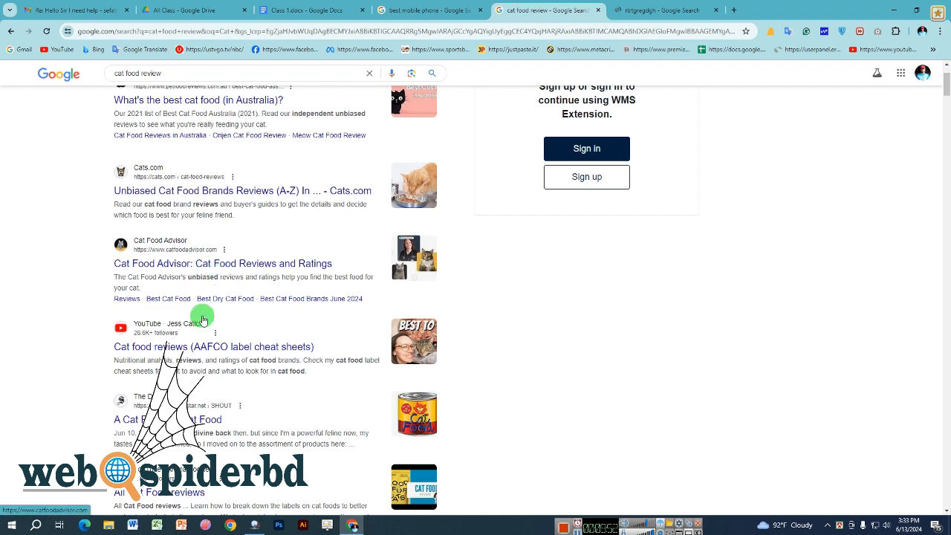
pyautogui.scroll(-1, 185, 354)
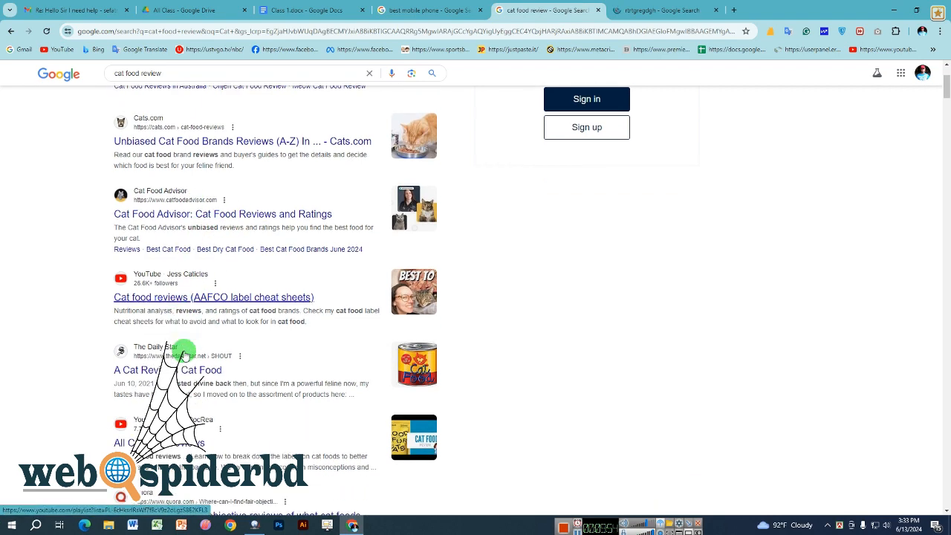
pyautogui.scroll(2, 185, 355)
pyautogui.scroll(1, 186, 354)
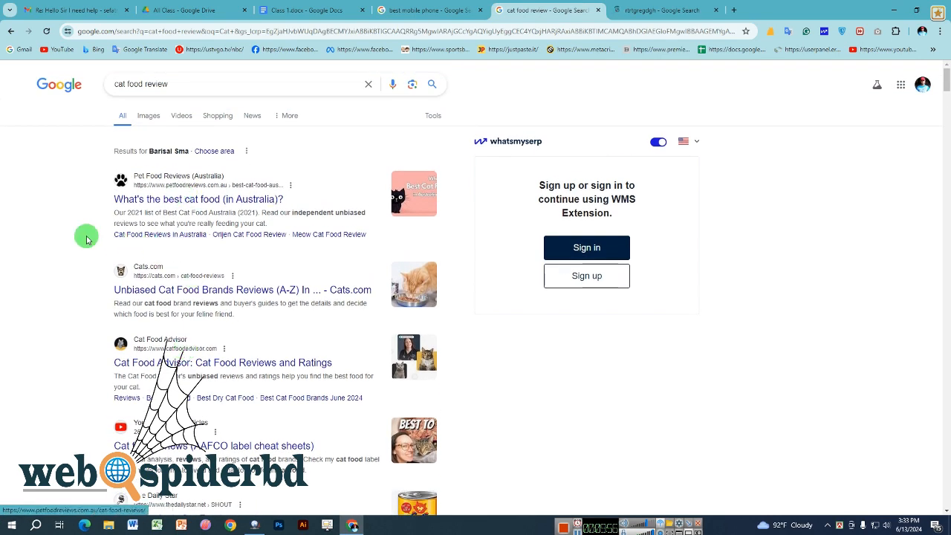
pyautogui.click(632, 16)
pyautogui.click(330, 7)
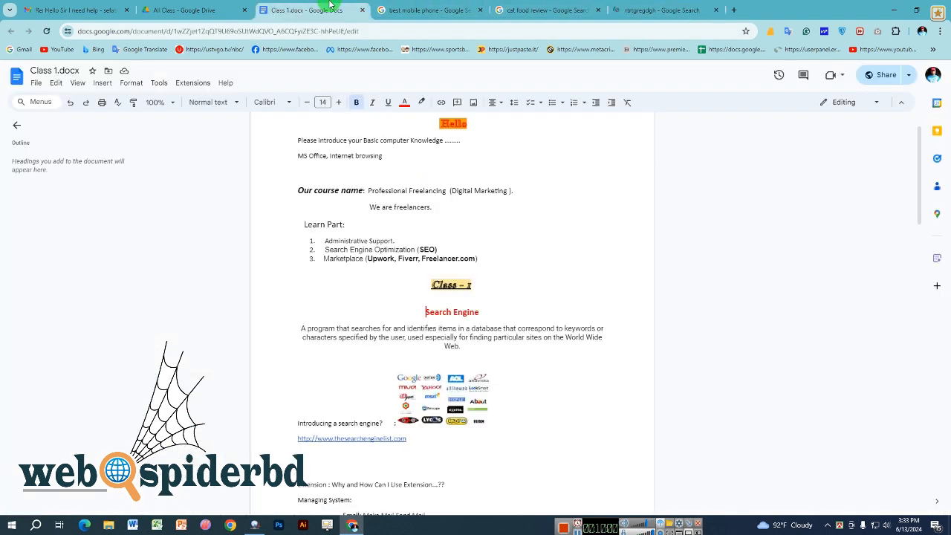
pyautogui.click(680, 9)
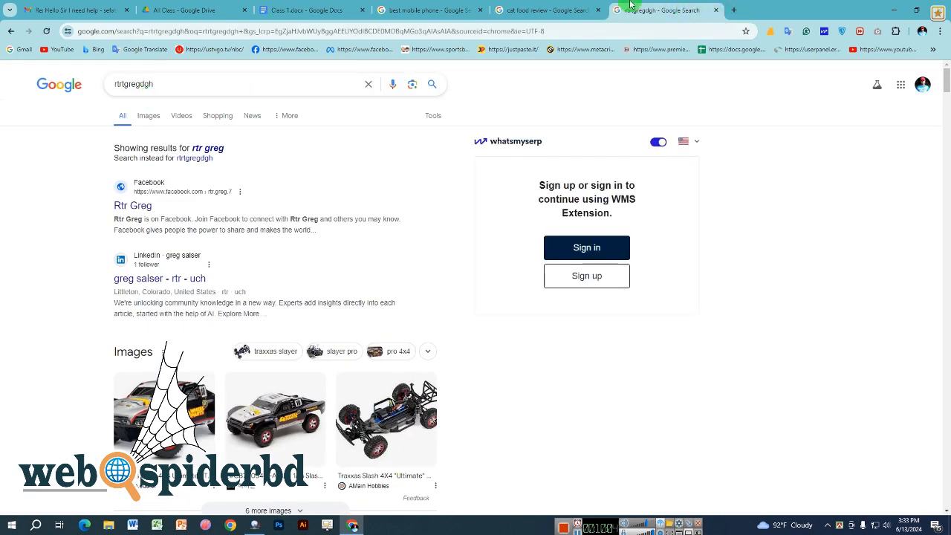
pyautogui.click(574, 7)
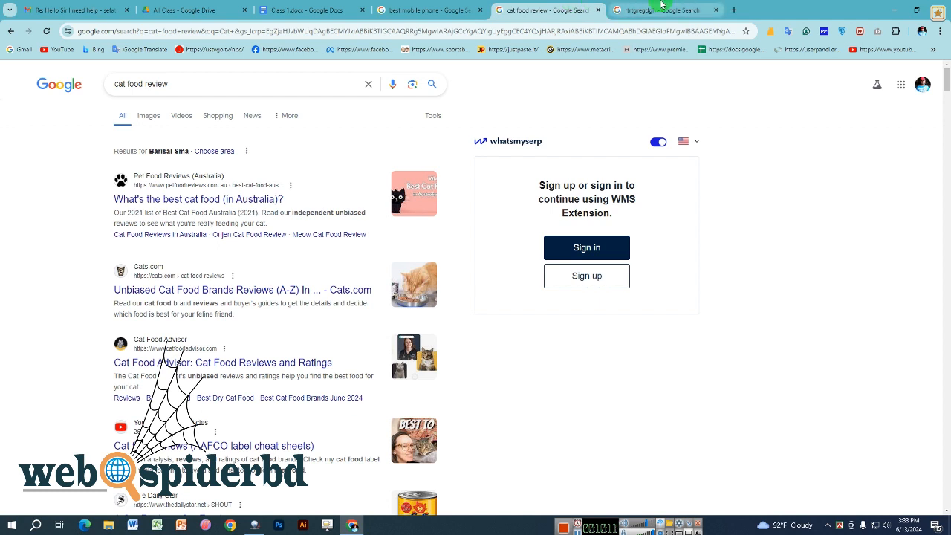
pyautogui.click(922, 30)
pyautogui.click(723, 152)
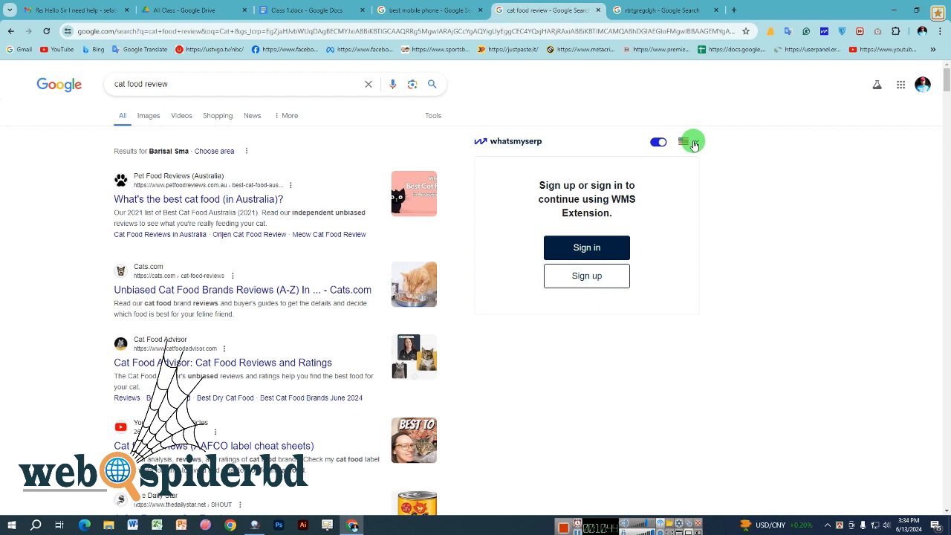
pyautogui.click(301, 9)
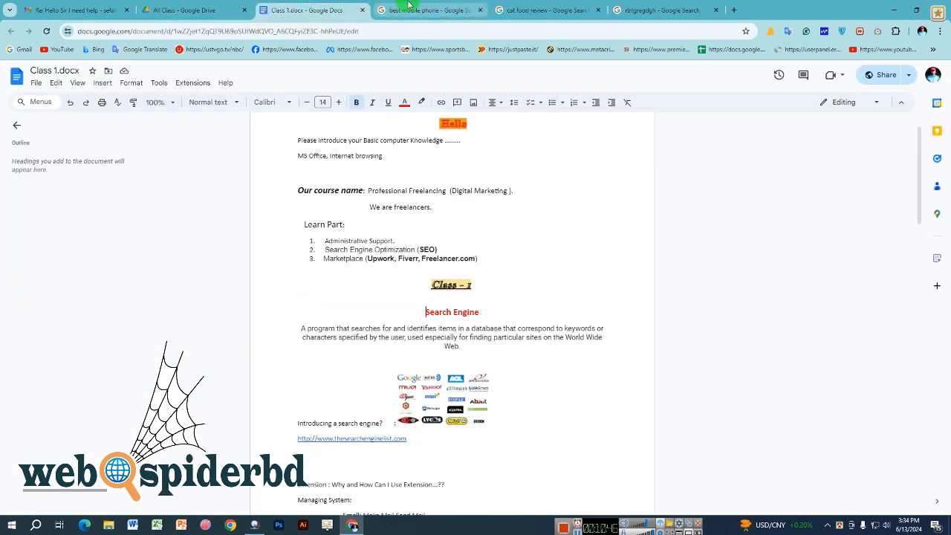
# - Switch through the best mobile phone, cat food review and rtrtgregdgh tabs
pyautogui.click(408, 7)
pyautogui.click(520, 10)
pyautogui.click(665, 13)
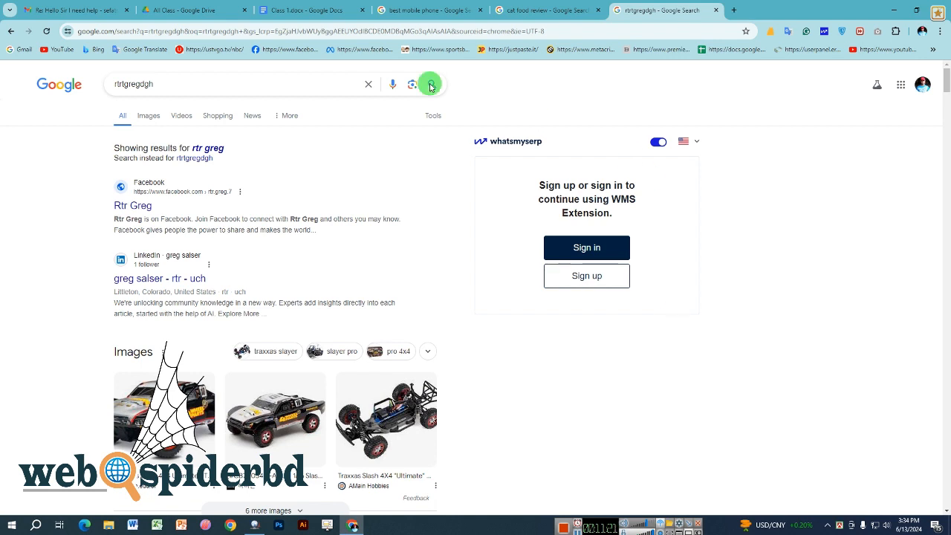
# - Open the first result, 'What's the best cat food (in Australia)?', in a new tab and view it
pyautogui.click(520, 10)
pyautogui.tripleClick(192, 83)
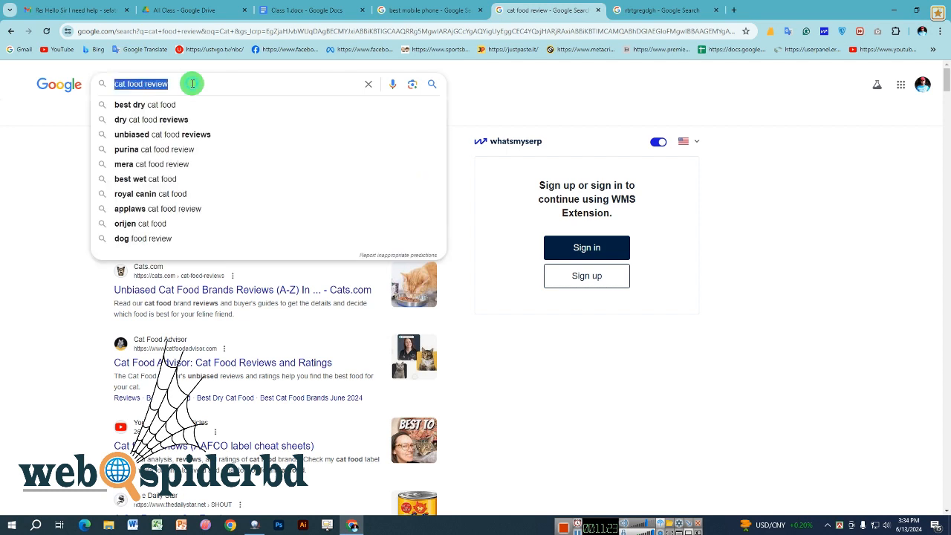
pyautogui.click(44, 227)
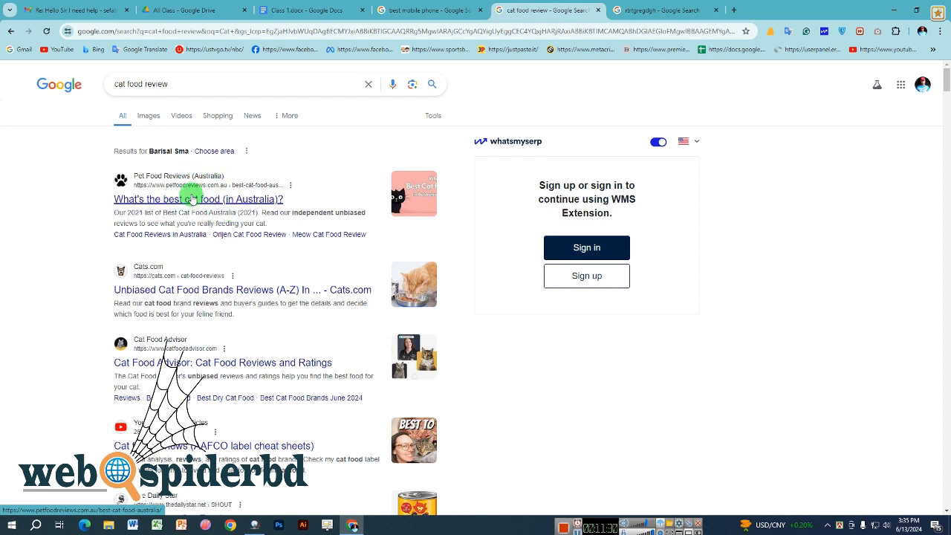
pyautogui.click(191, 196)
pyautogui.rightClick(191, 196)
pyautogui.click(240, 144)
pyautogui.click(637, 10)
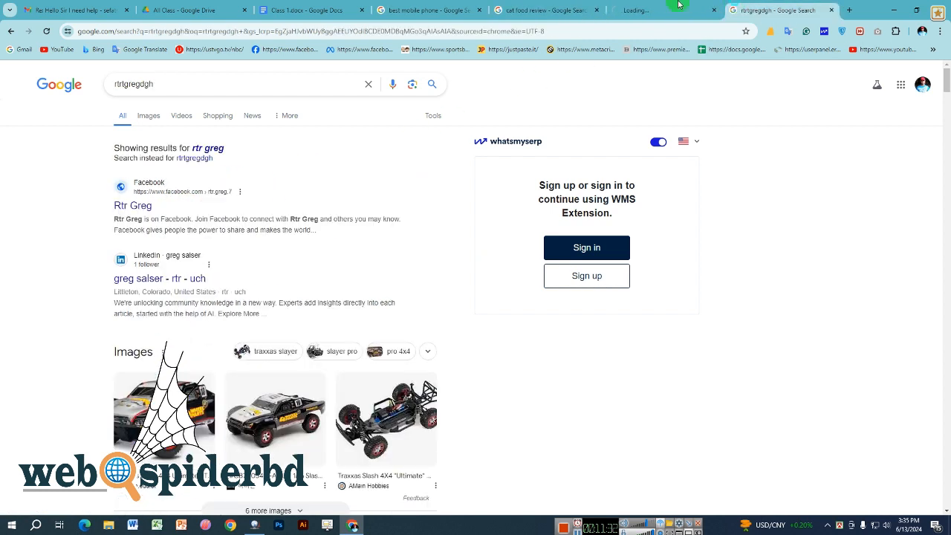
pyautogui.click(625, 6)
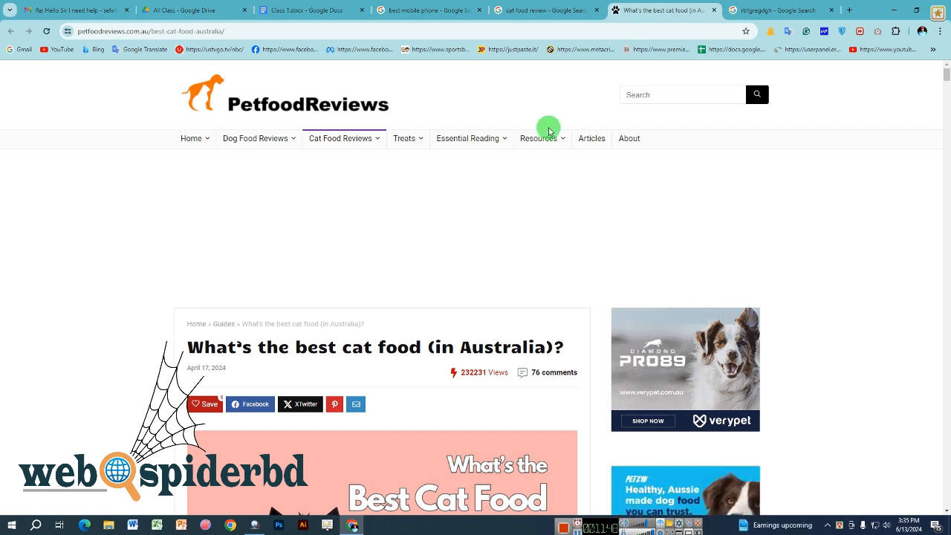
# - Cycle through the Class 1.docx and search tabs, ending on the cat food article
pyautogui.click(286, 10)
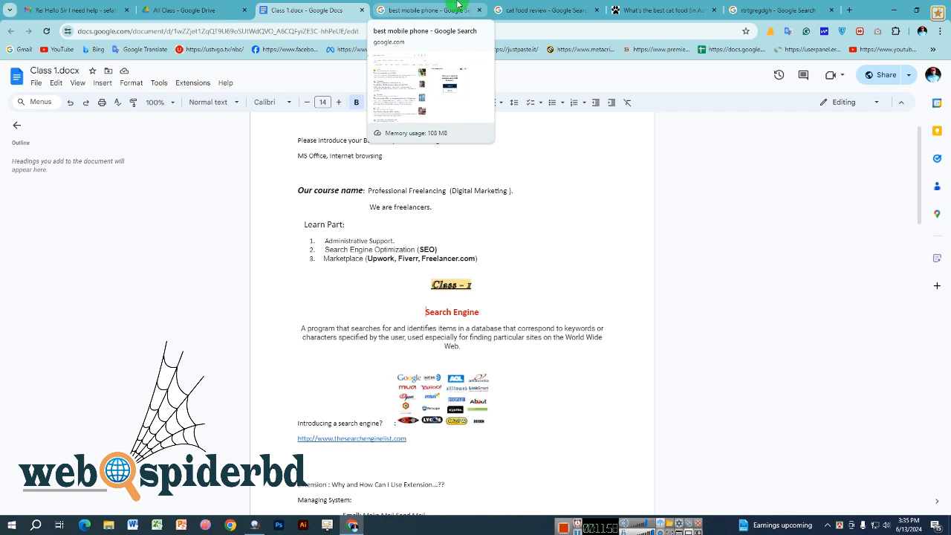
pyautogui.click(542, 9)
pyautogui.click(423, 5)
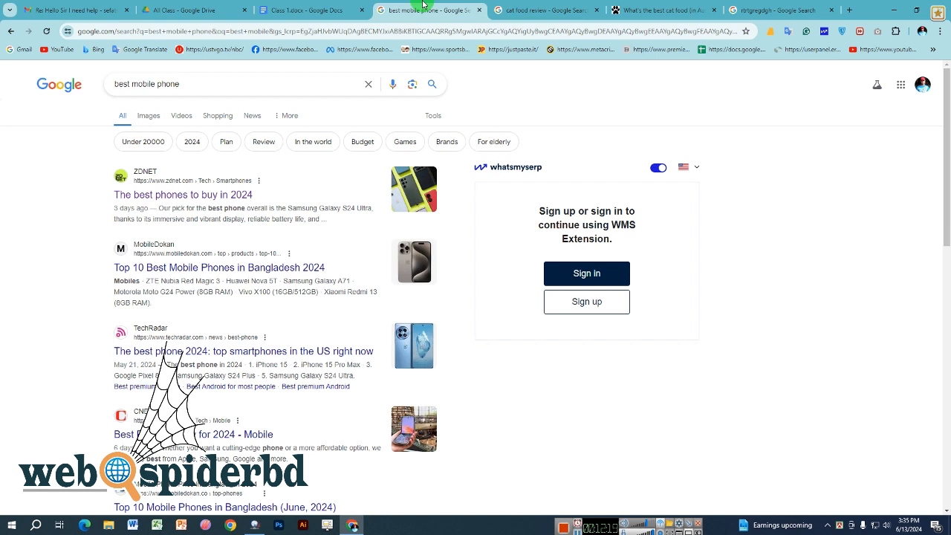
pyautogui.click(639, 10)
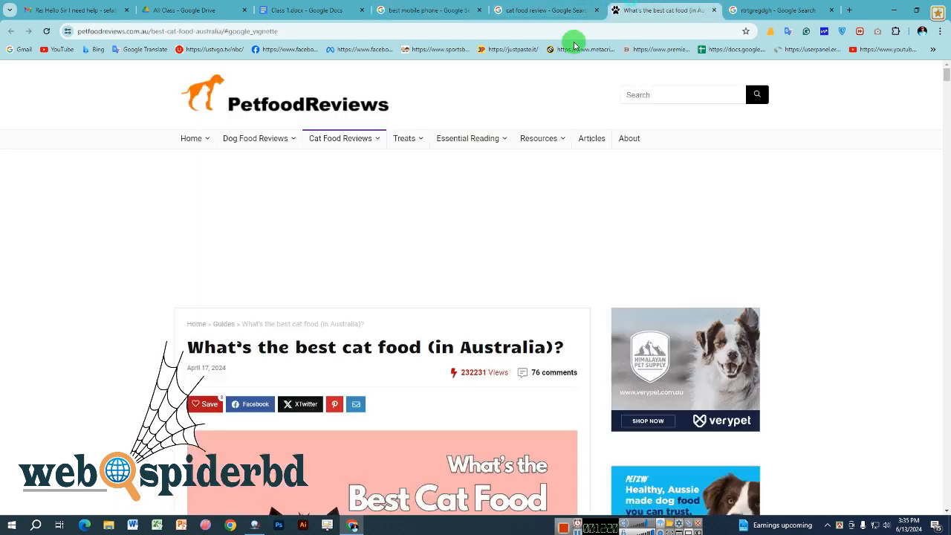
# - Close the covering ad, highlight 'the best cat food' in the heading, then return to Class 1.docx
pyautogui.click(545, 182)
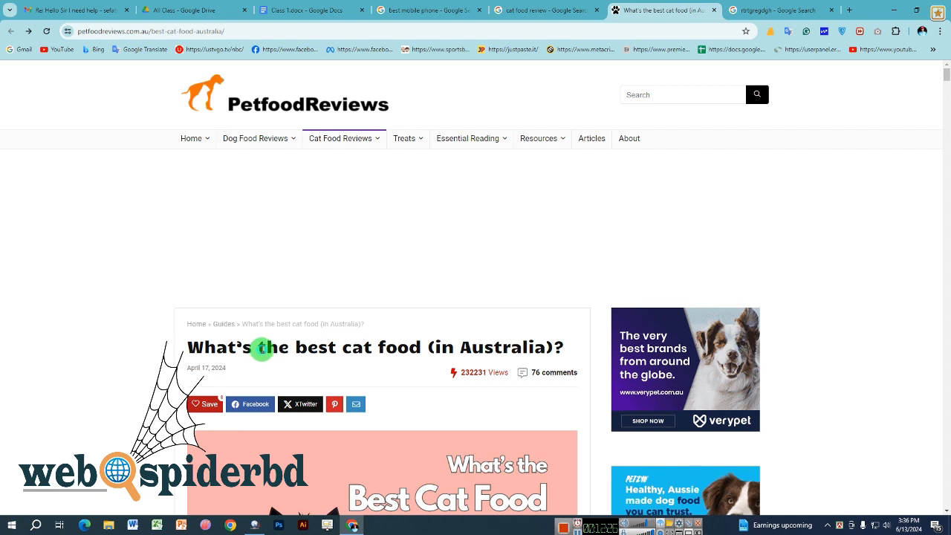
pyautogui.moveTo(261, 346); pyautogui.dragTo(418, 347)
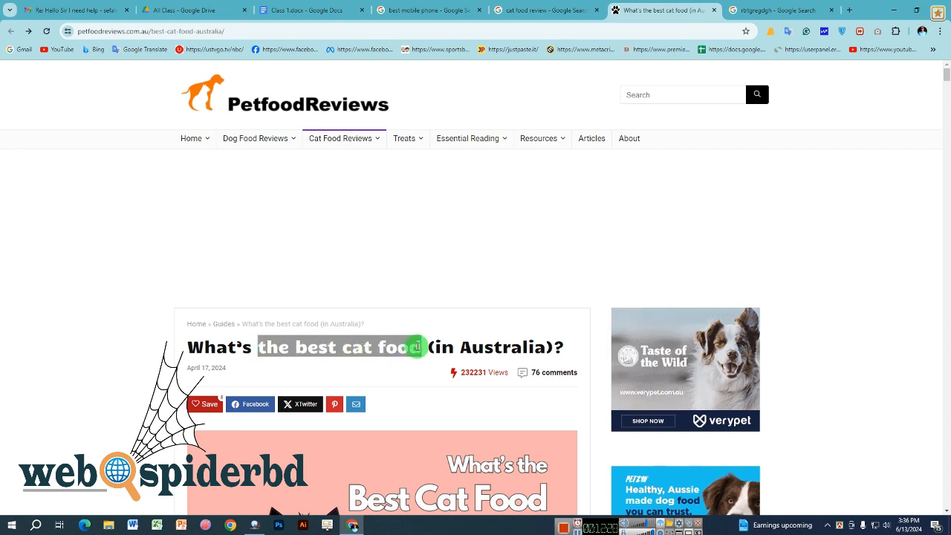
pyautogui.moveTo(418, 346); pyautogui.dragTo(255, 346)
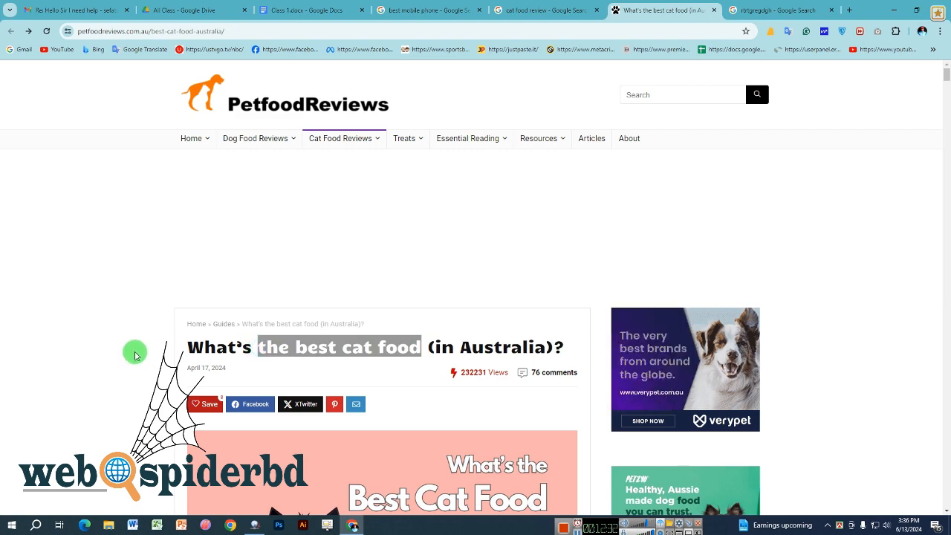
pyautogui.click(275, 10)
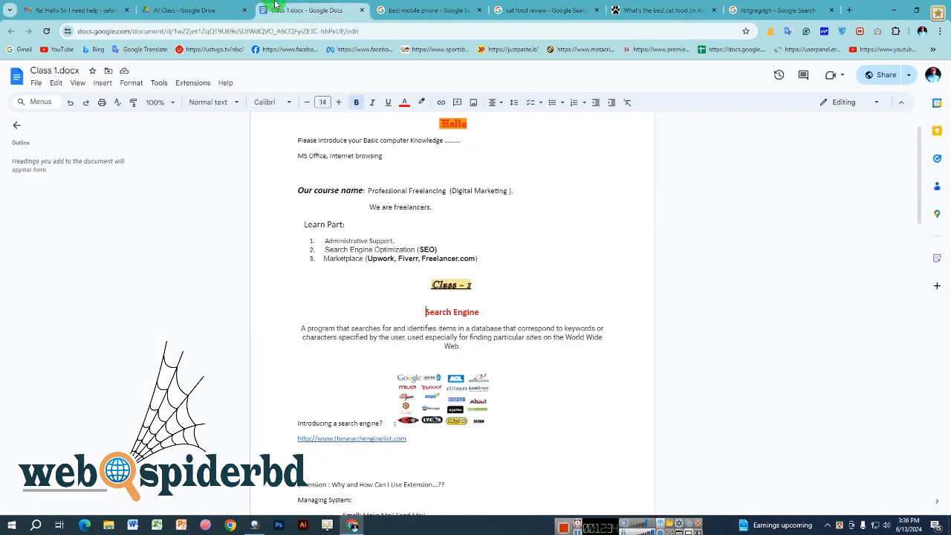
pyautogui.click(649, 6)
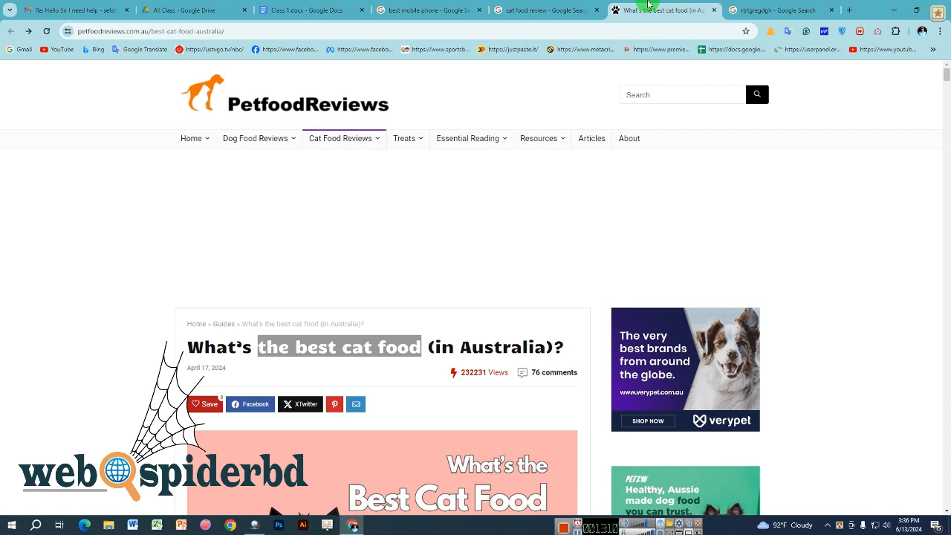
pyautogui.click(338, 6)
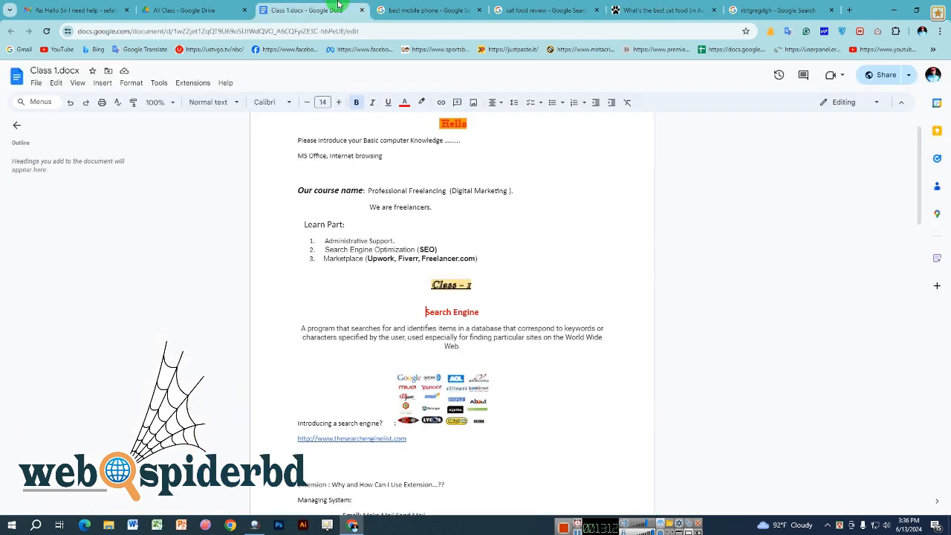
# - Try opening the search engine list link from the Class 1 notes and check its loading page
pyautogui.scroll(-3, 567, 205)
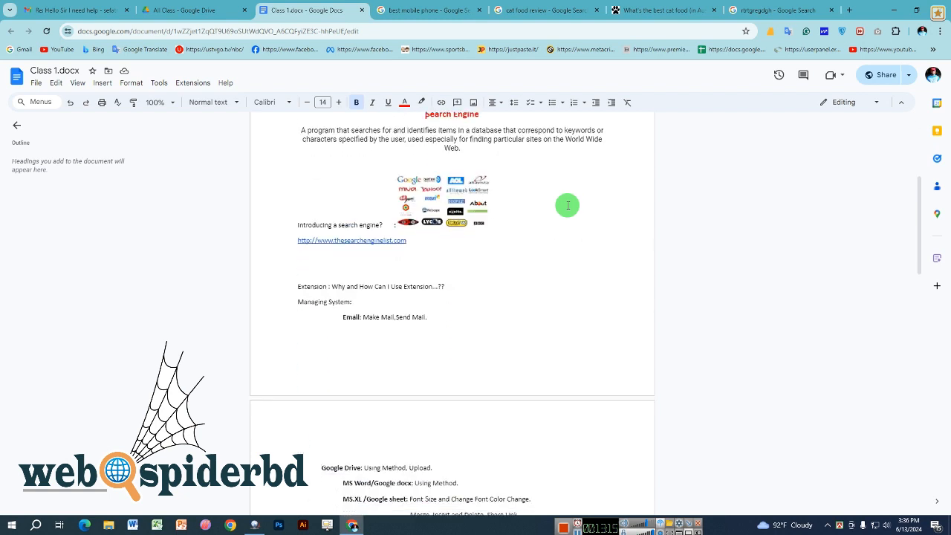
pyautogui.scroll(1, 567, 205)
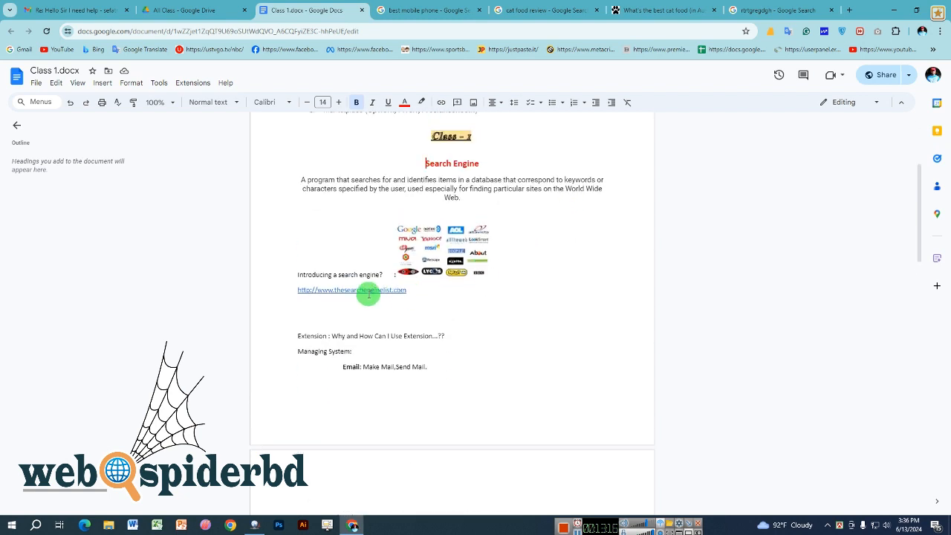
pyautogui.click(368, 291)
pyautogui.click(369, 305)
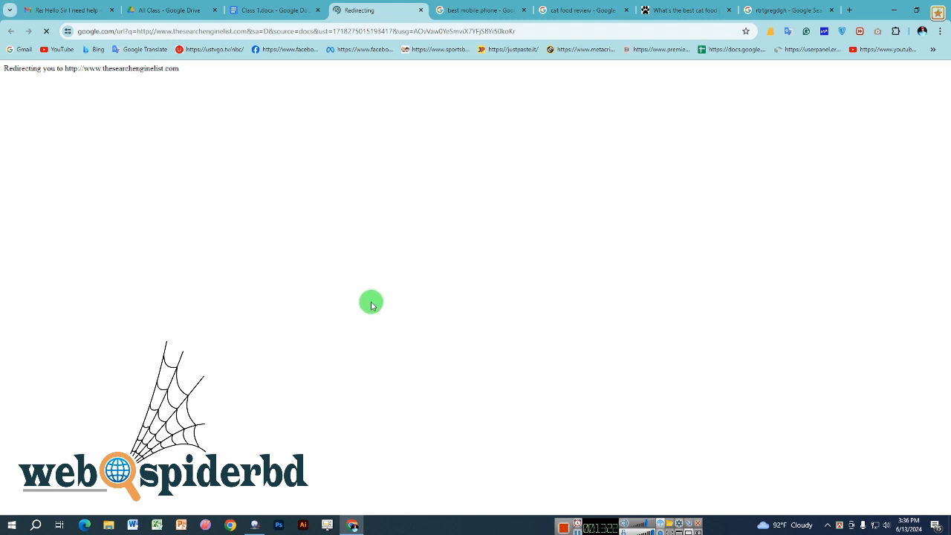
pyautogui.click(294, 9)
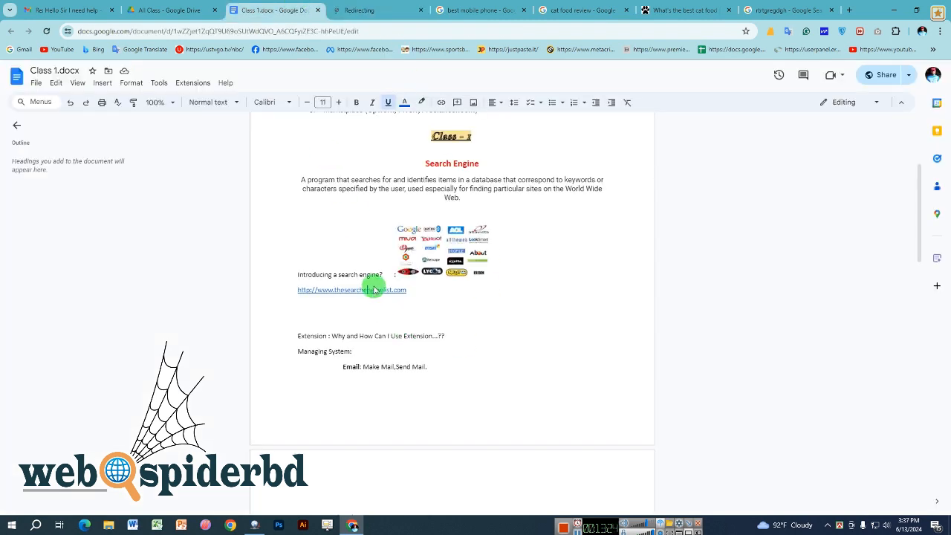
pyautogui.click(373, 291)
pyautogui.click(401, 9)
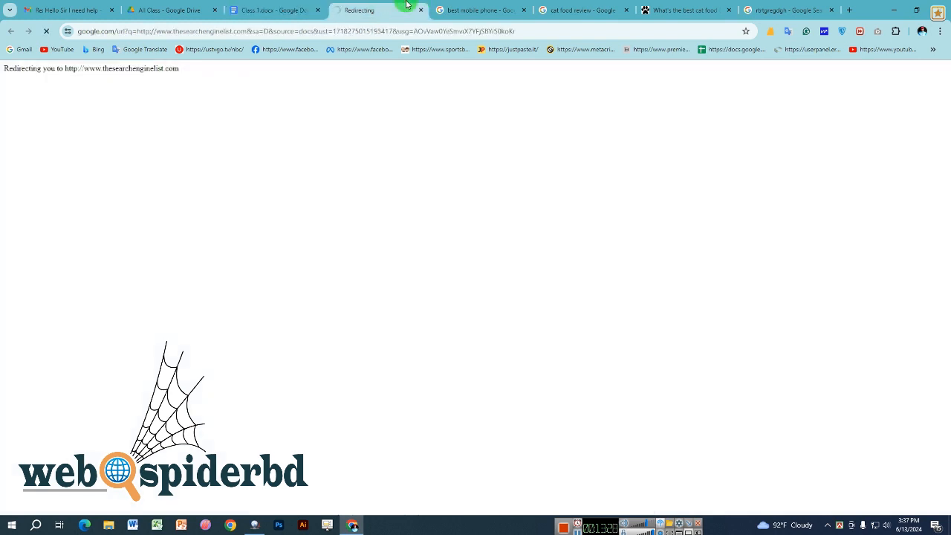
pyautogui.click(288, 8)
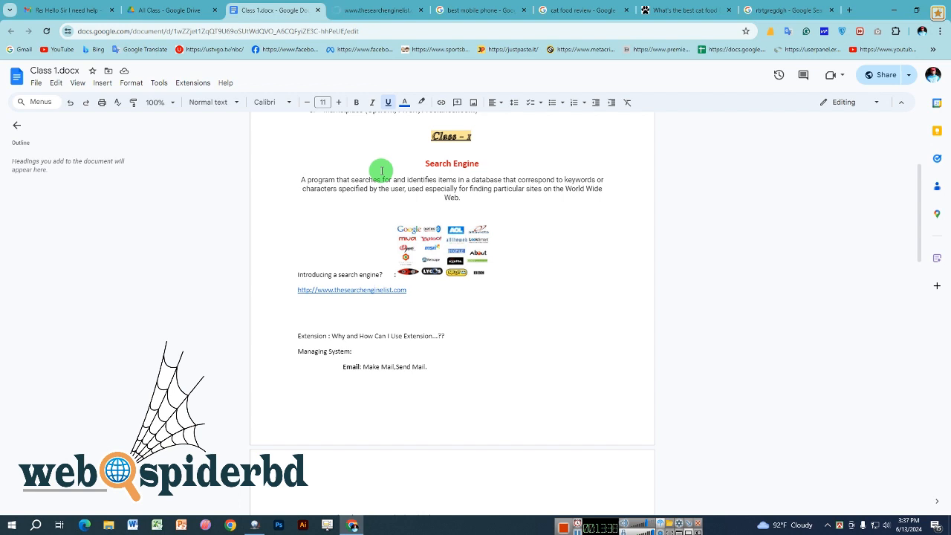
# - Close the unreachable search engine page and four old result tabs, then open a blank tab
pyautogui.click(419, 11)
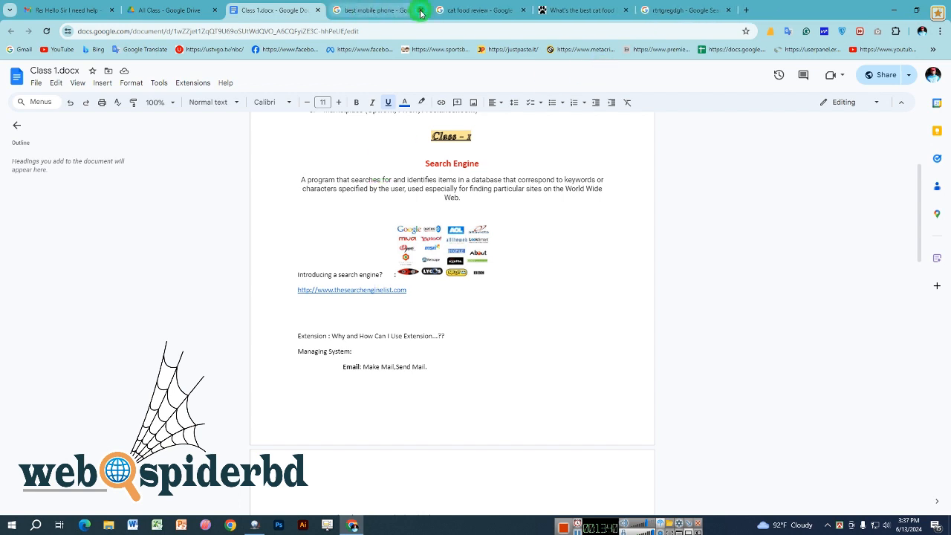
pyautogui.click(420, 11)
pyautogui.click(420, 11)
pyautogui.click(420, 11)
pyautogui.click(420, 11)
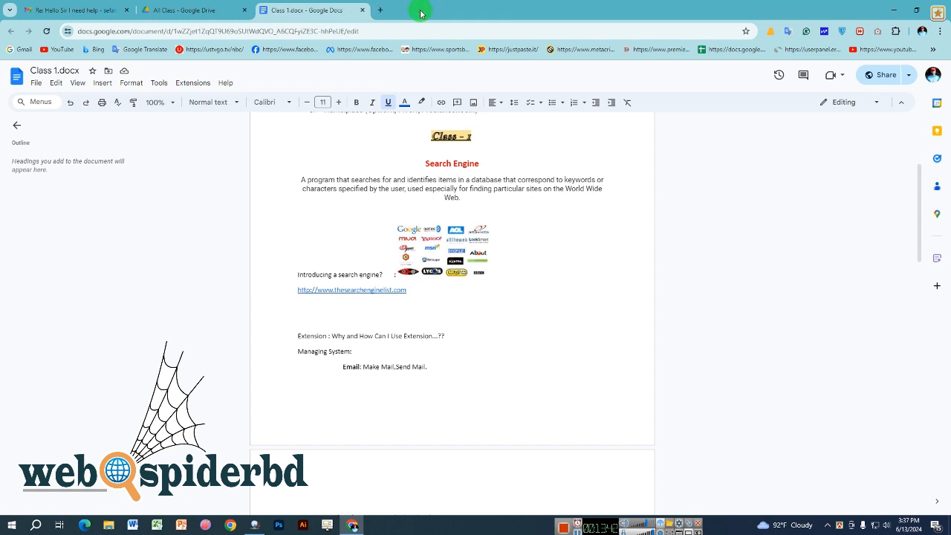
pyautogui.click(422, 23)
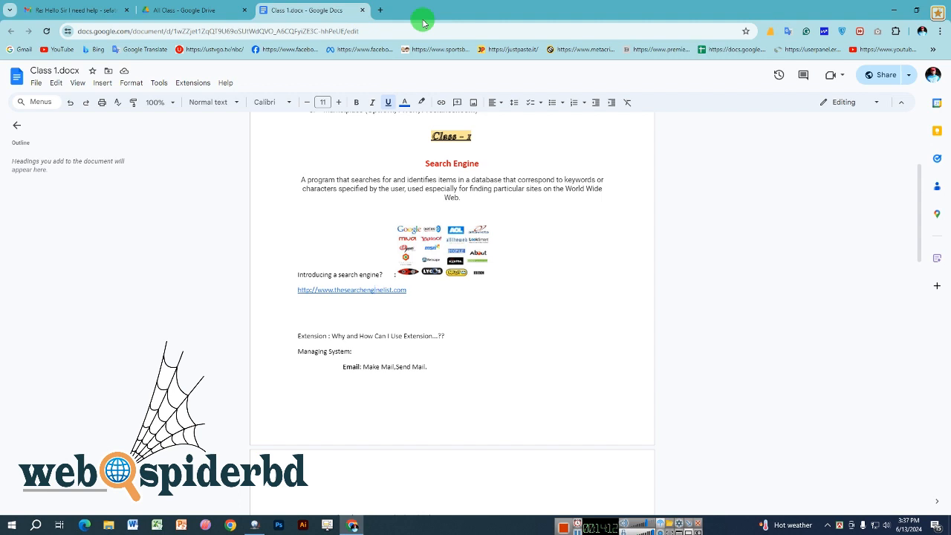
pyautogui.click(380, 10)
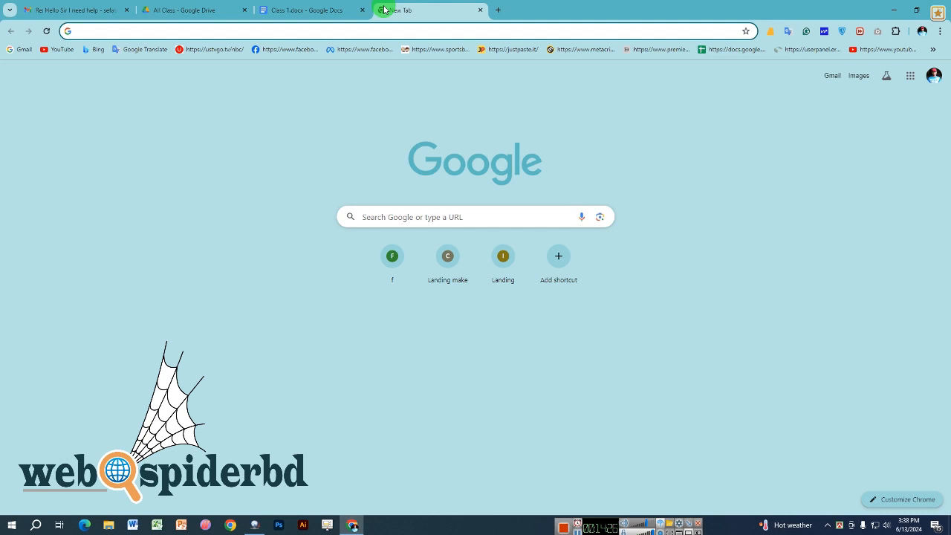
# - Check the signed-in Google account details from the avatar on the new tab page
pyautogui.click(334, 6)
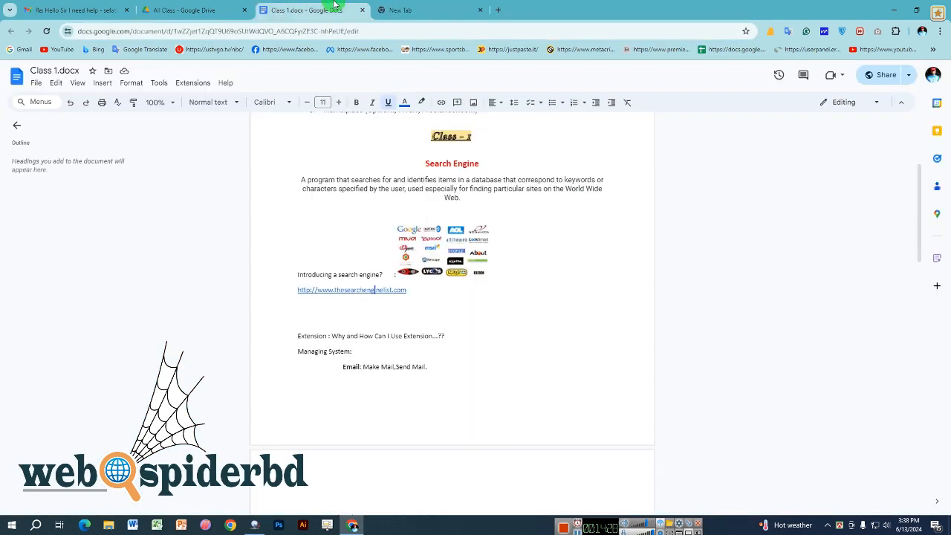
pyautogui.click(438, 7)
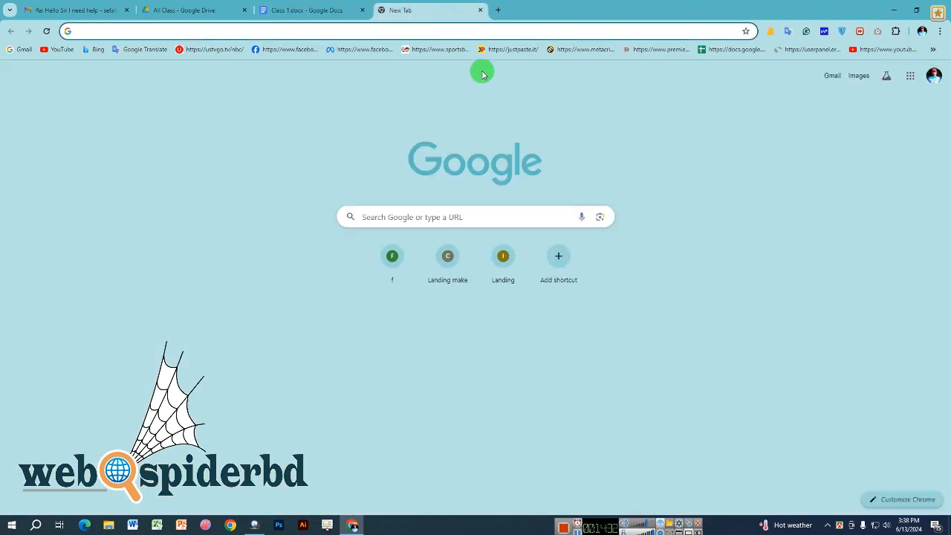
pyautogui.click(934, 77)
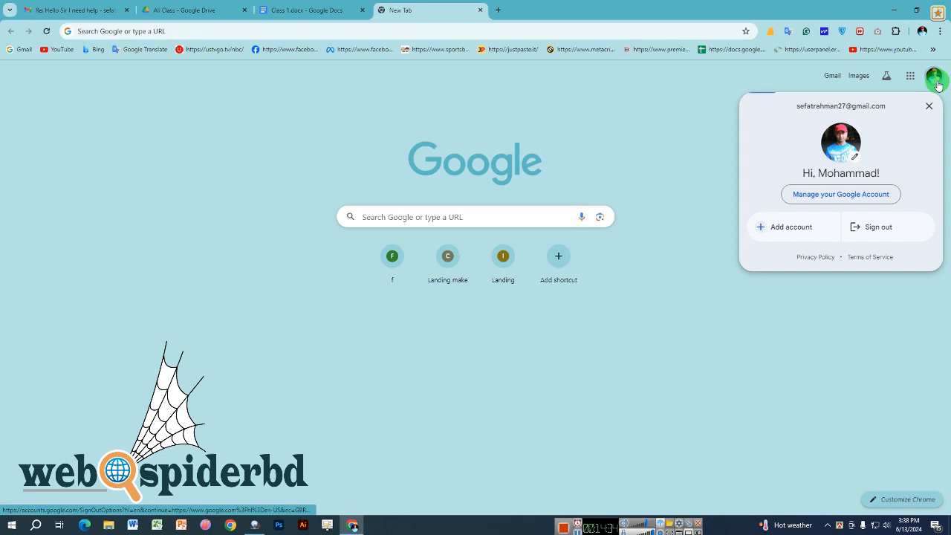
pyautogui.tripleClick(831, 102)
pyautogui.click(849, 107)
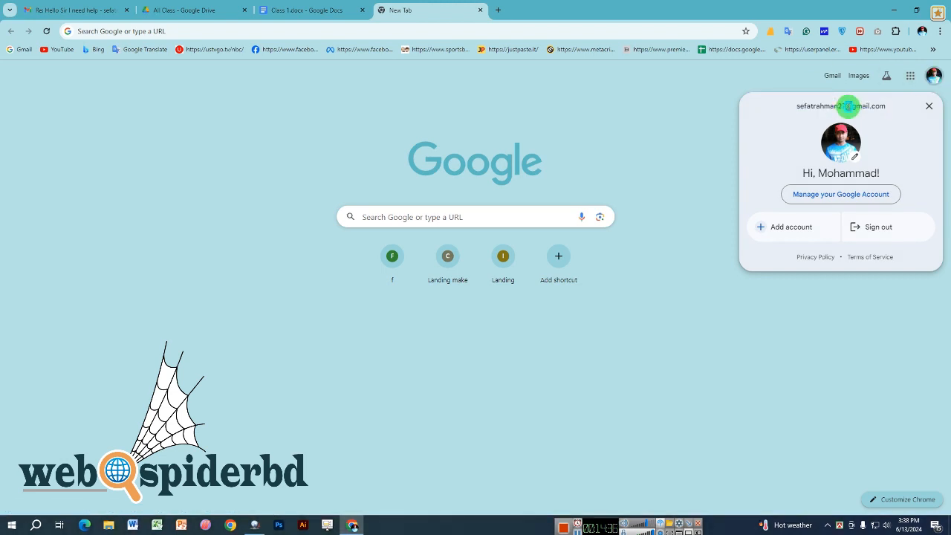
pyautogui.tripleClick(849, 106)
pyautogui.click(720, 107)
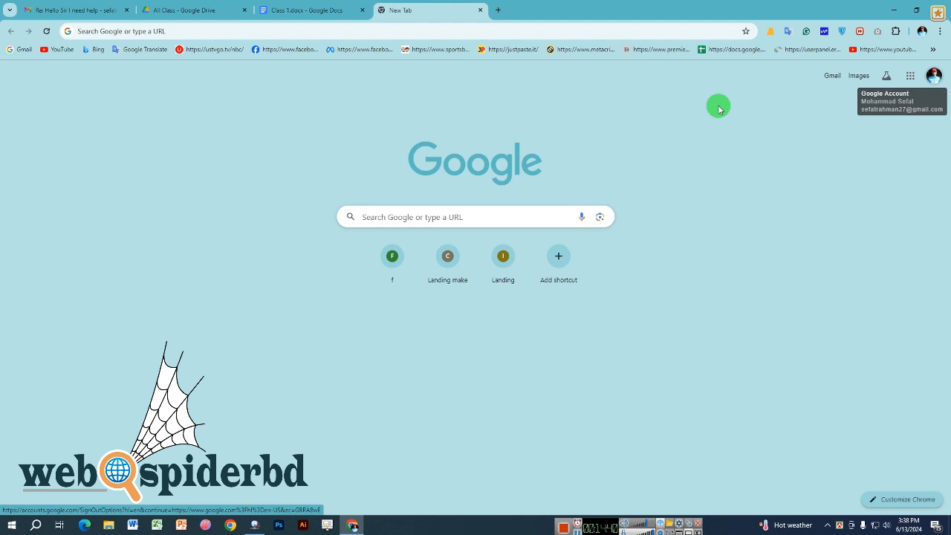
# - Launch Google Drive from the nine-dot Google apps grid
pyautogui.click(910, 75)
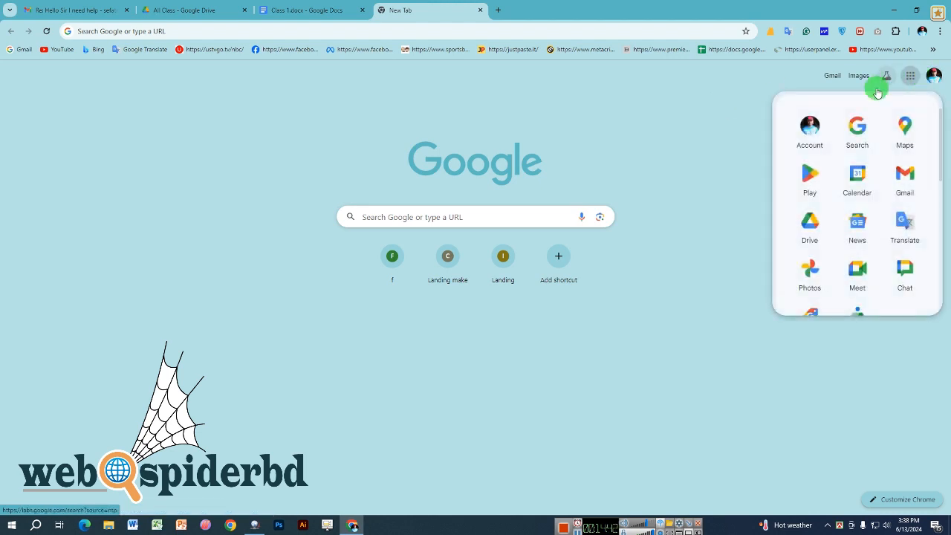
pyautogui.scroll(-8, 849, 248)
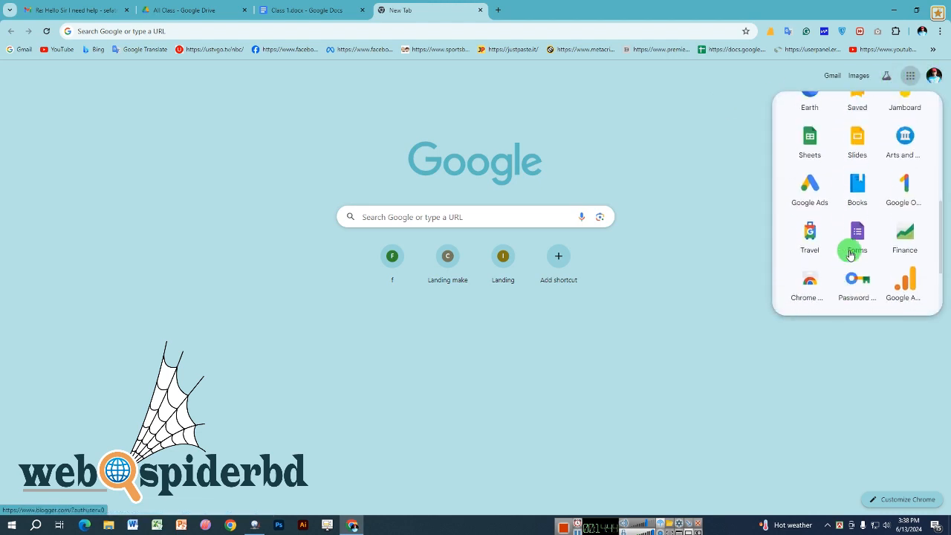
pyautogui.scroll(8, 851, 254)
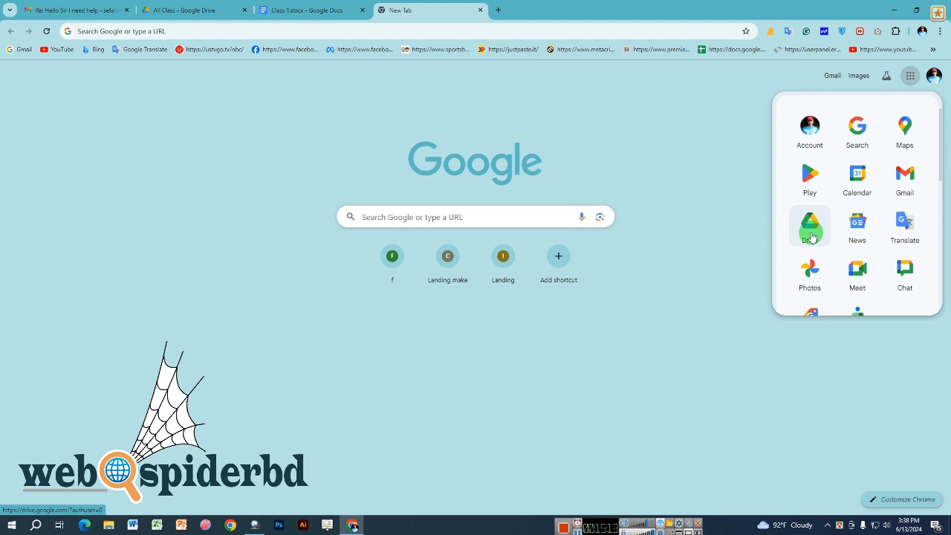
pyautogui.scroll(-10, 812, 237)
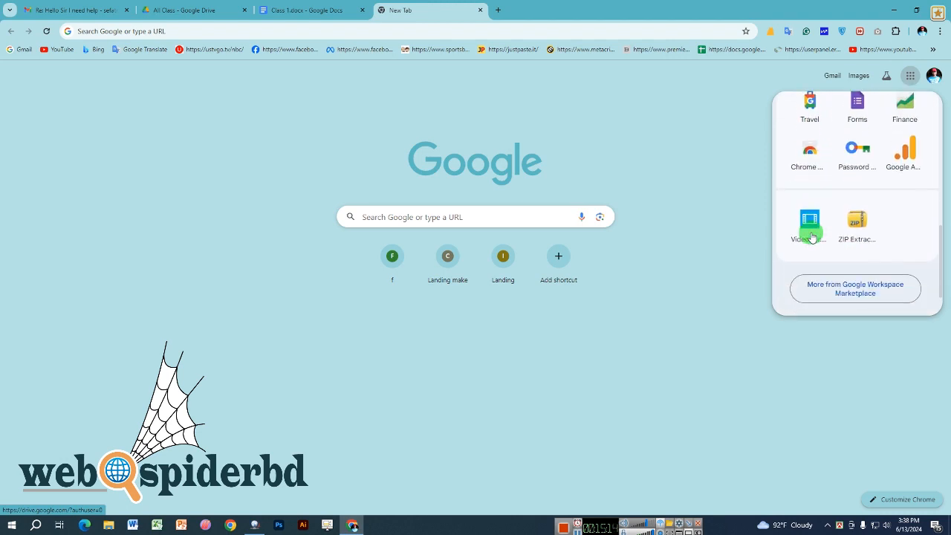
pyautogui.scroll(10, 810, 234)
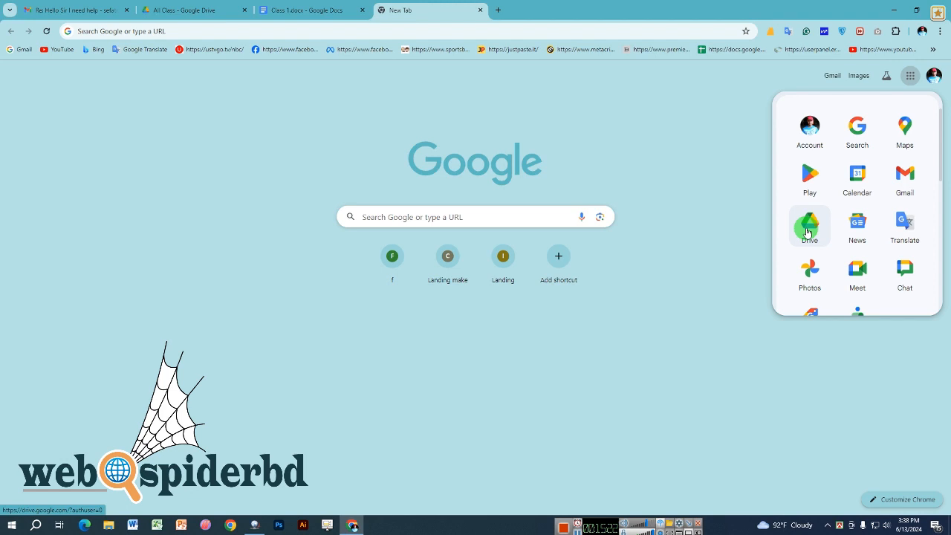
pyautogui.click(809, 232)
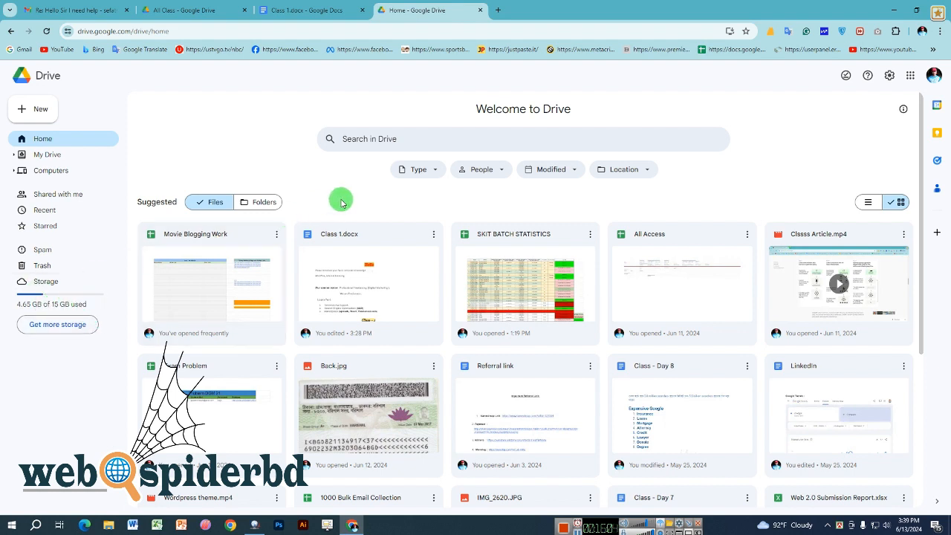
# - Switch Drive Home's suggestions to Folders and bring up the New menu
pyautogui.click(280, 202)
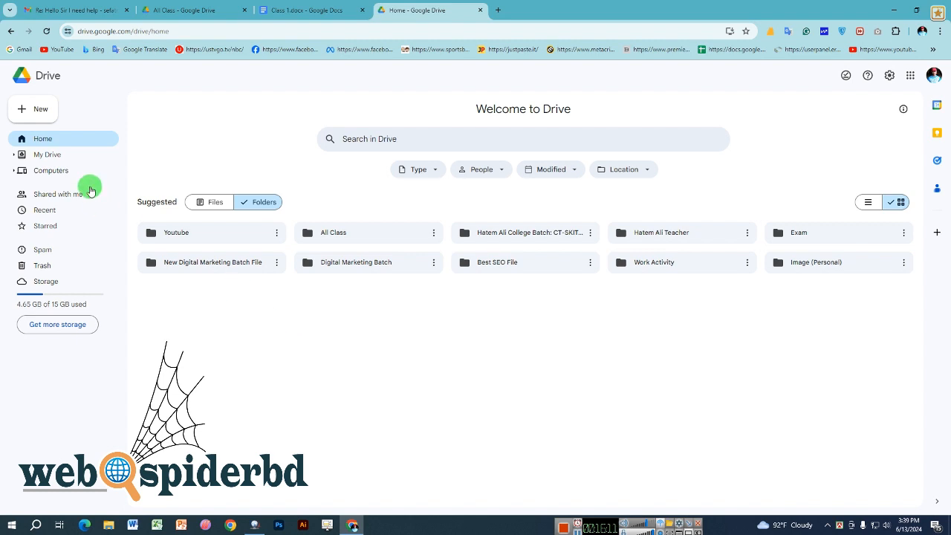
pyautogui.click(35, 110)
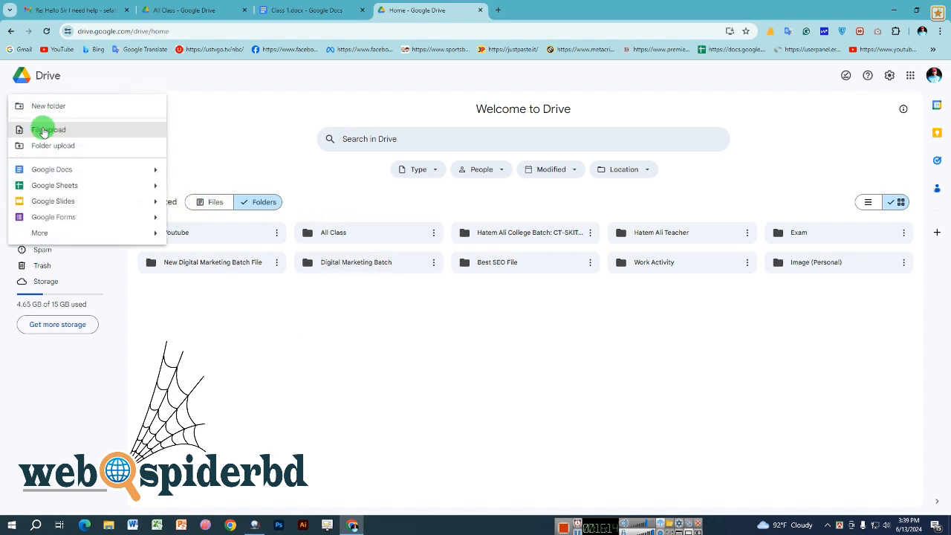
# - Upload Classs Article.mp4 from the Desktop via File upload
pyautogui.click(57, 131)
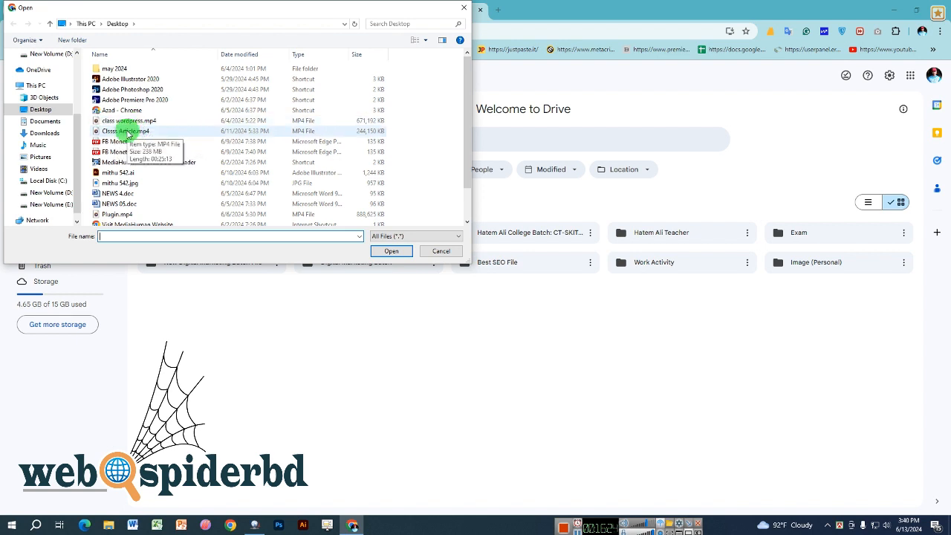
pyautogui.doubleClick(126, 132)
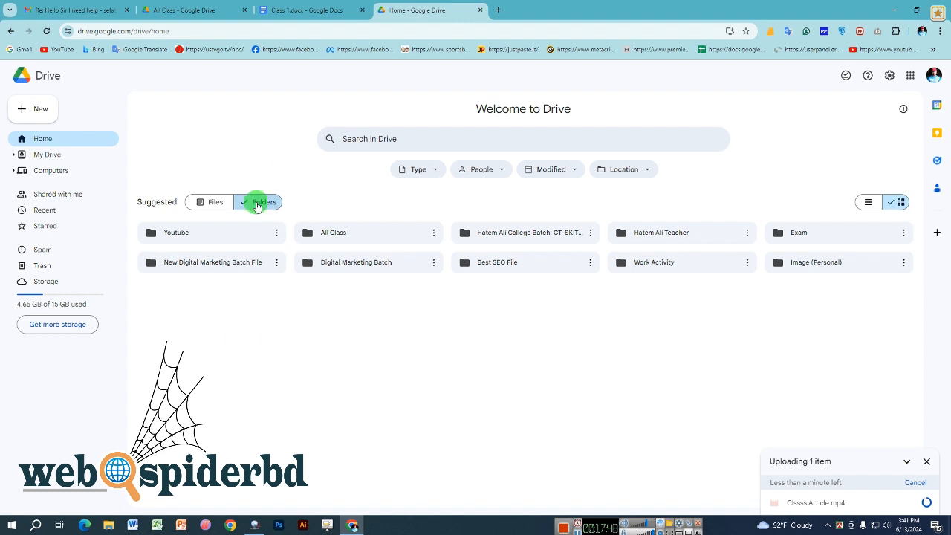
# - Once Classs Article.mp4 finishes uploading, bring up the New menu again
pyautogui.click(50, 112)
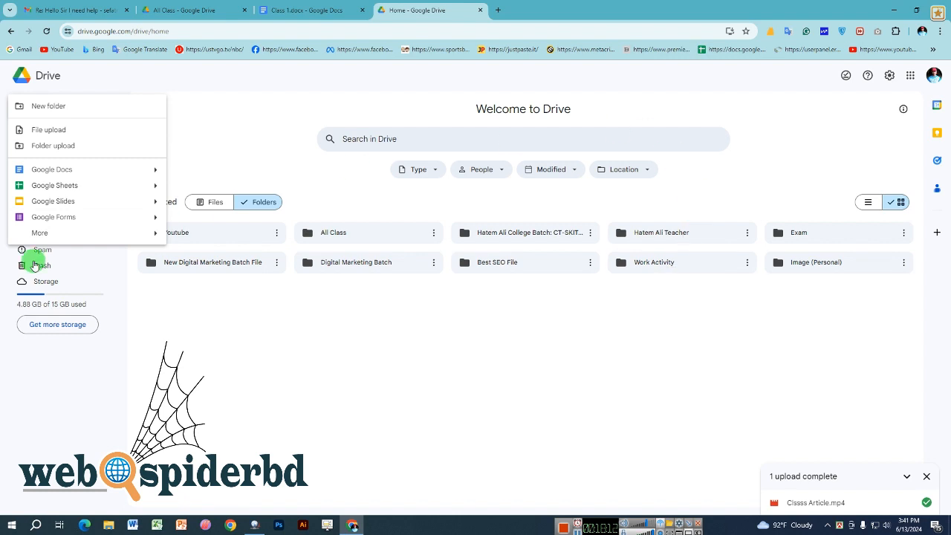
# - Create a folder named 'Asif BSL' in My Drive and open it
pyautogui.click(59, 108)
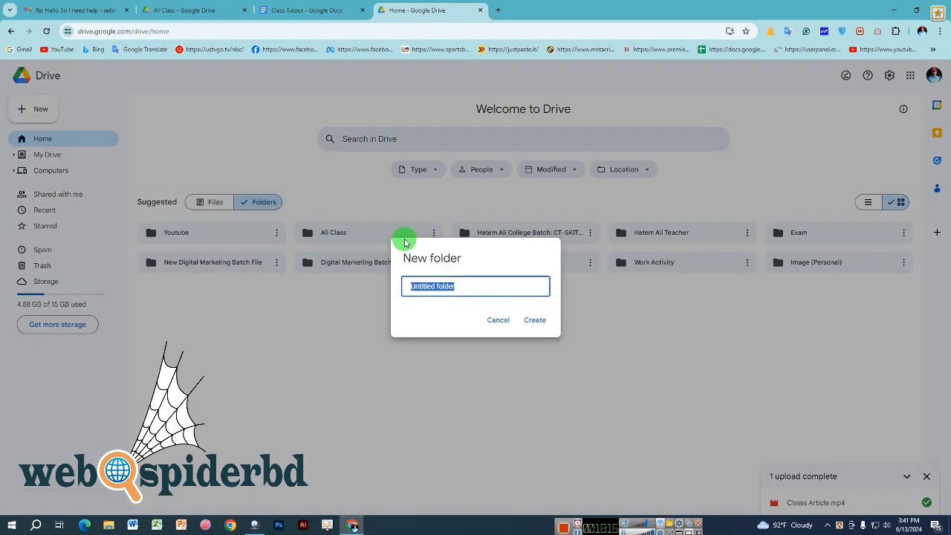
pyautogui.write('Asif')
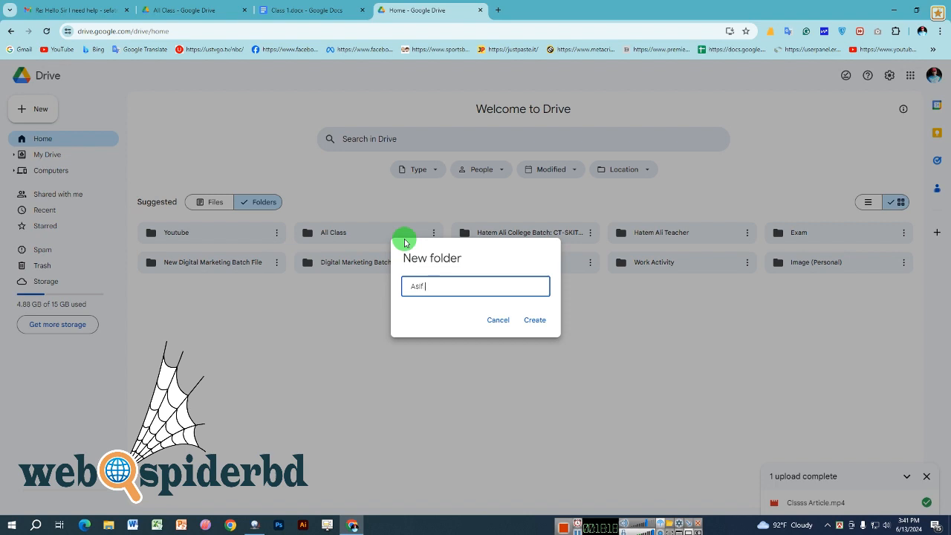
pyautogui.write(' BSL')
pyautogui.click(537, 321)
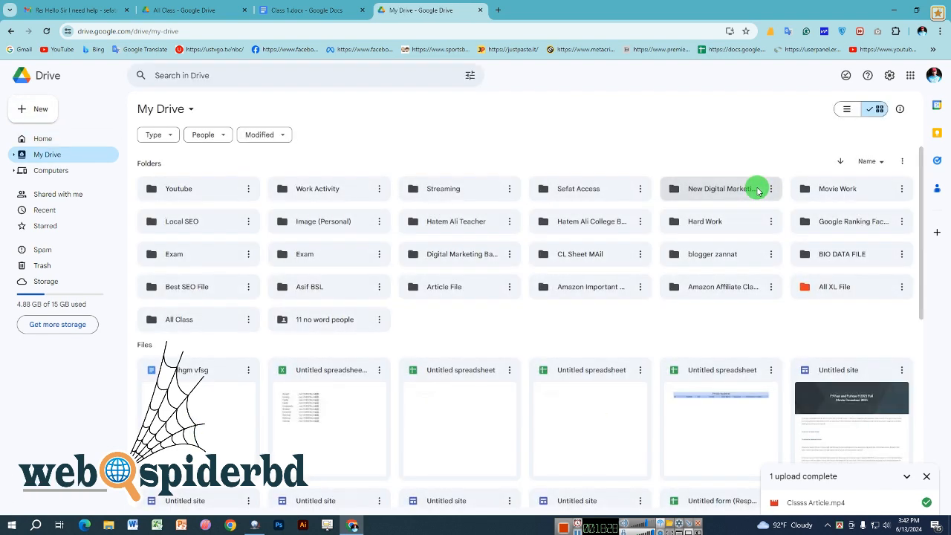
pyautogui.click(335, 287)
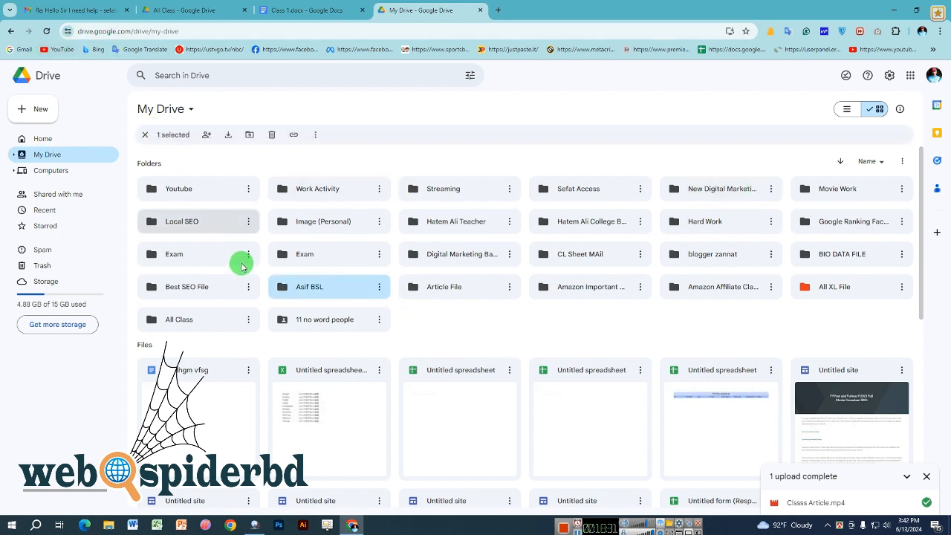
pyautogui.doubleClick(312, 295)
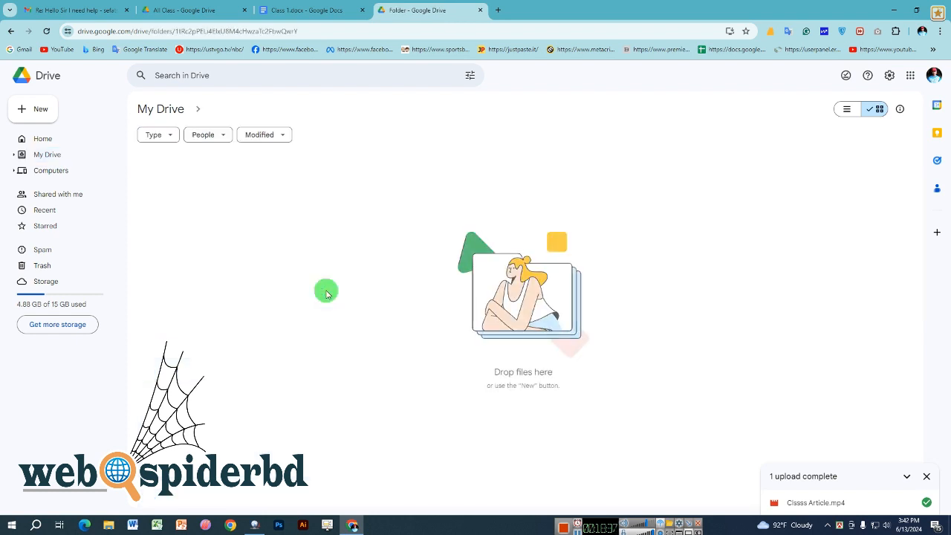
pyautogui.rightClick(305, 235)
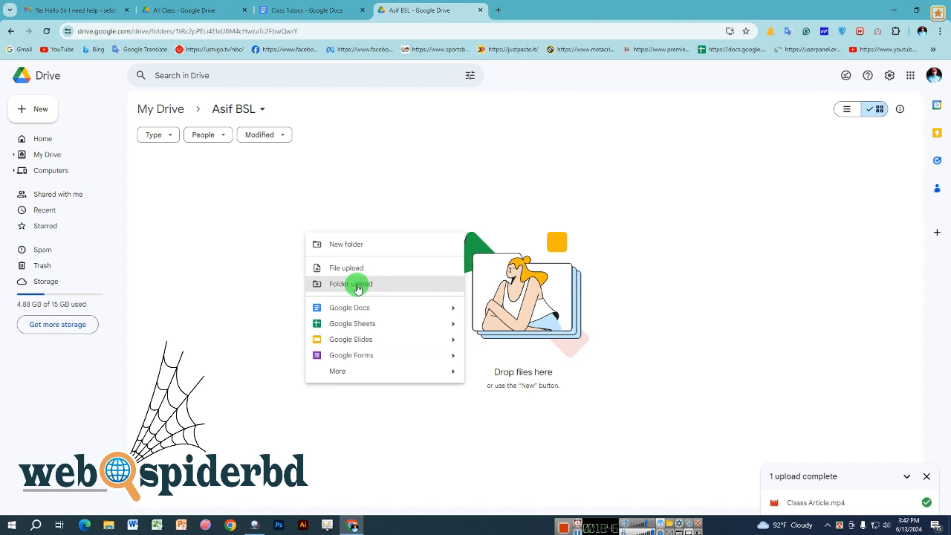
pyautogui.click(352, 268)
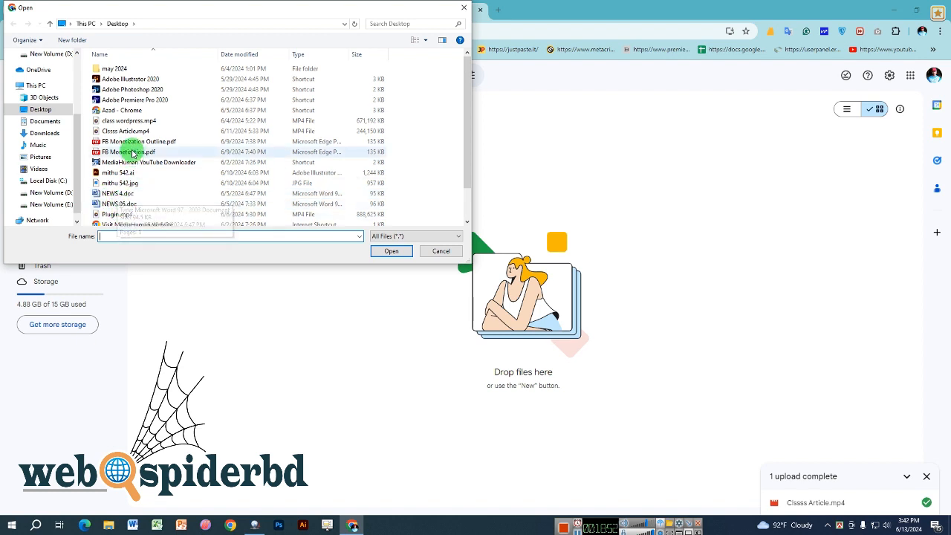
pyautogui.scroll(-2, 124, 176)
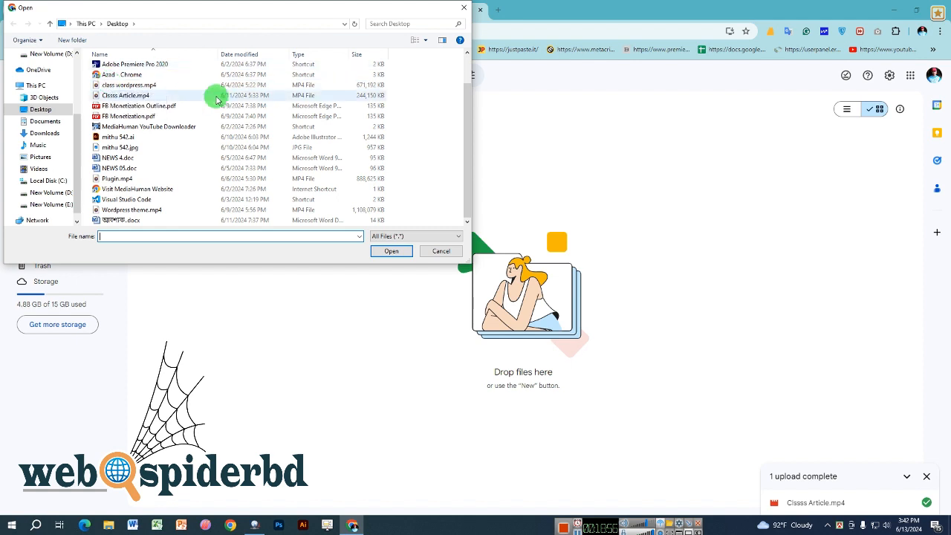
pyautogui.click(428, 252)
pyautogui.rightClick(387, 228)
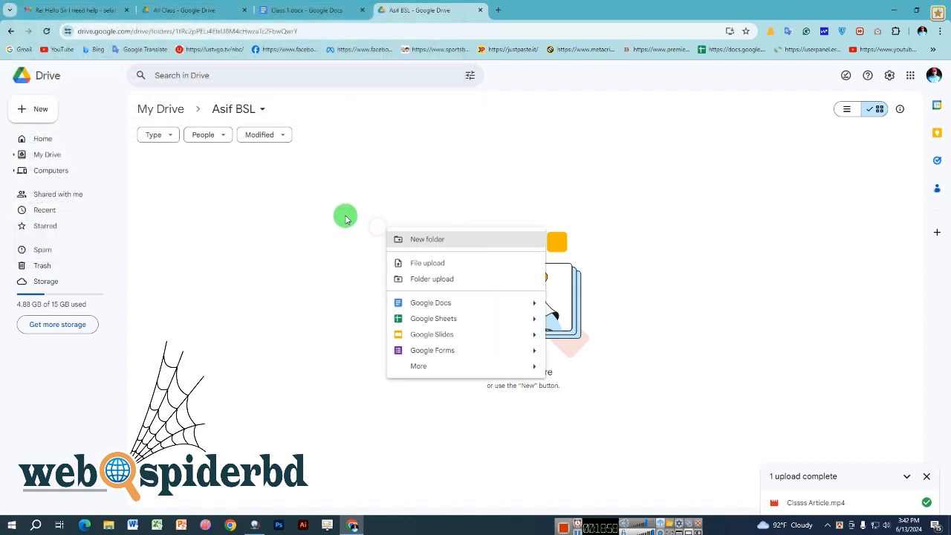
pyautogui.click(251, 240)
pyautogui.click(32, 111)
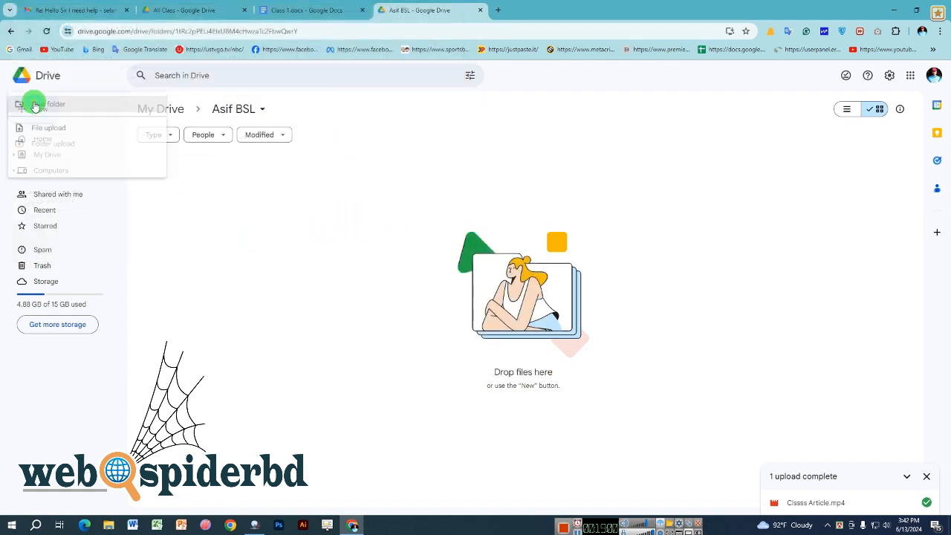
pyautogui.rightClick(355, 216)
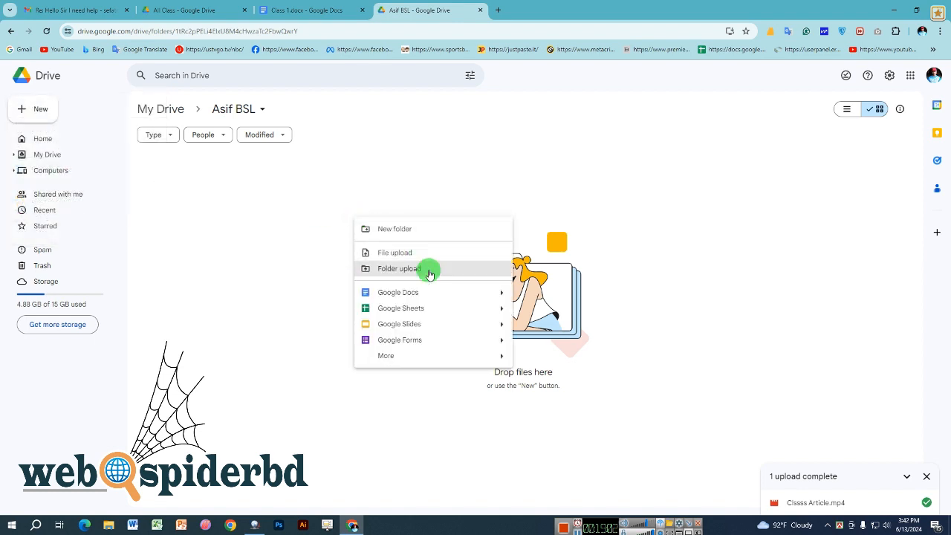
pyautogui.rightClick(618, 248)
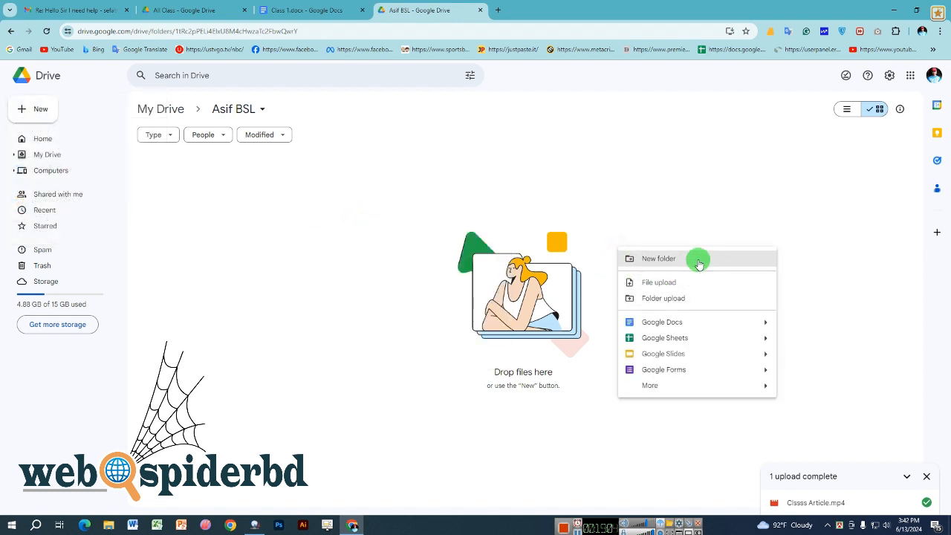
pyautogui.click(227, 282)
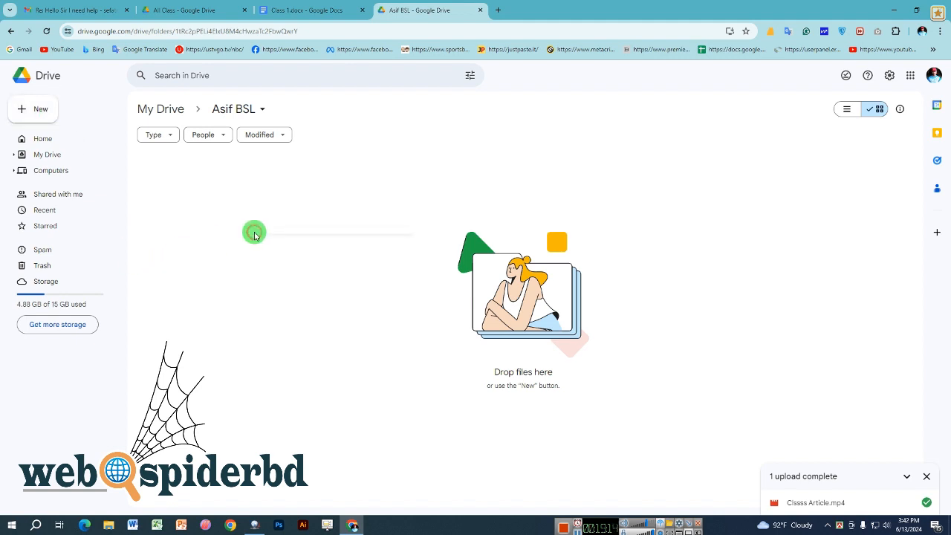
pyautogui.rightClick(254, 236)
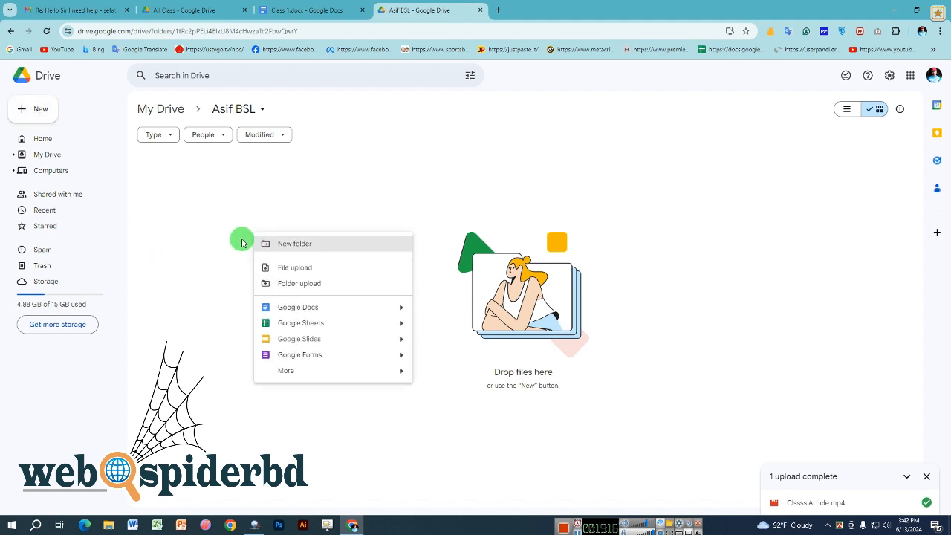
pyautogui.click(212, 240)
pyautogui.rightClick(240, 191)
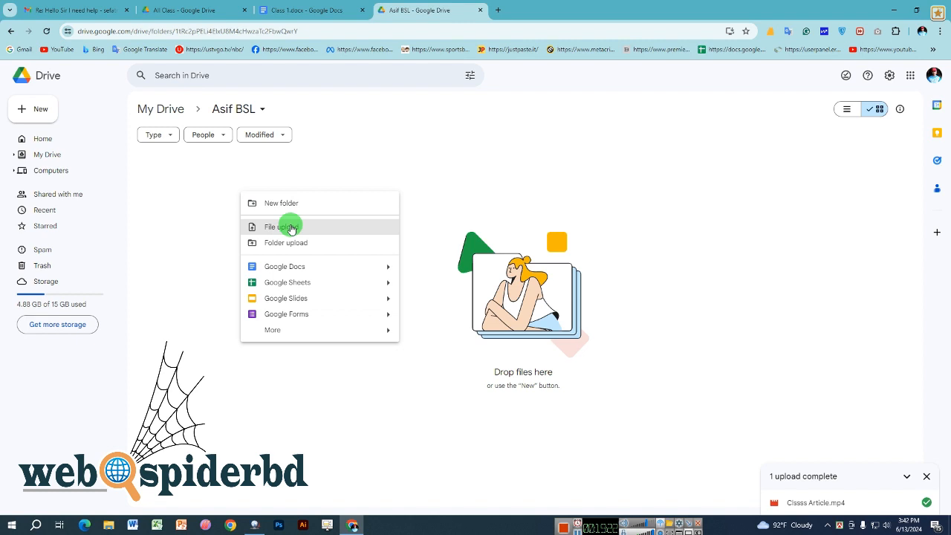
pyautogui.click(216, 251)
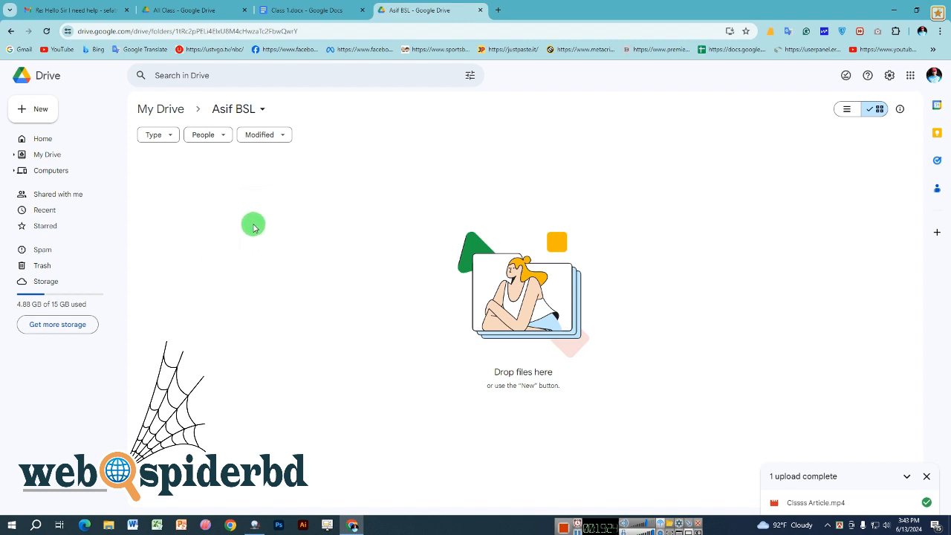
pyautogui.rightClick(280, 198)
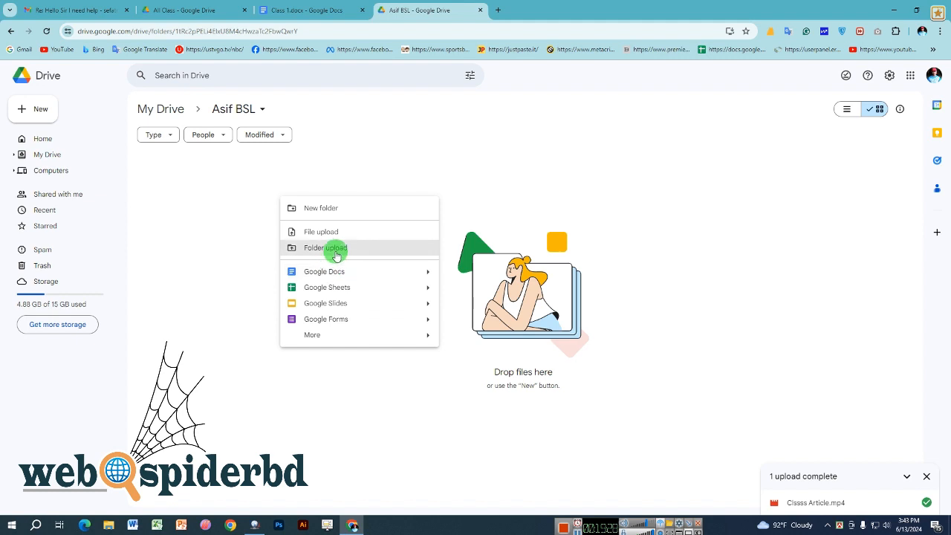
pyautogui.click(336, 253)
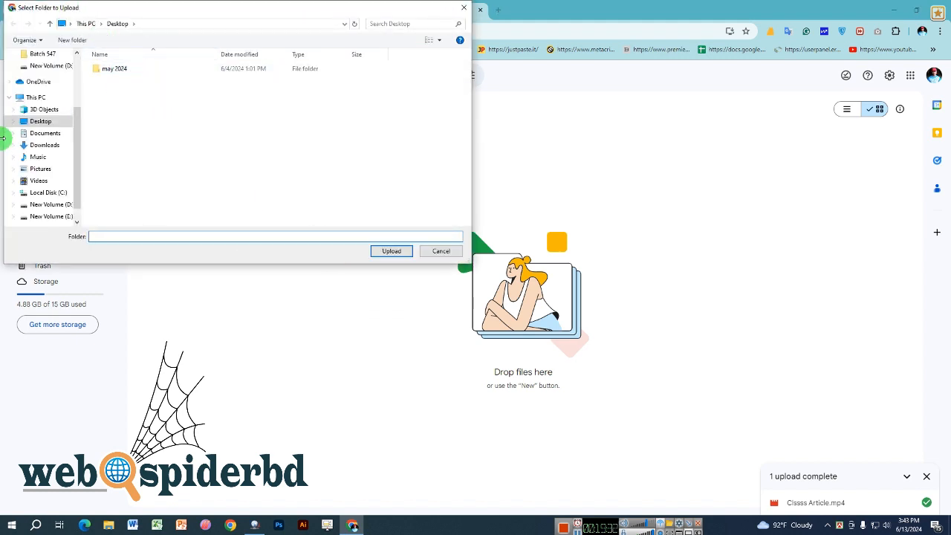
pyautogui.click(43, 145)
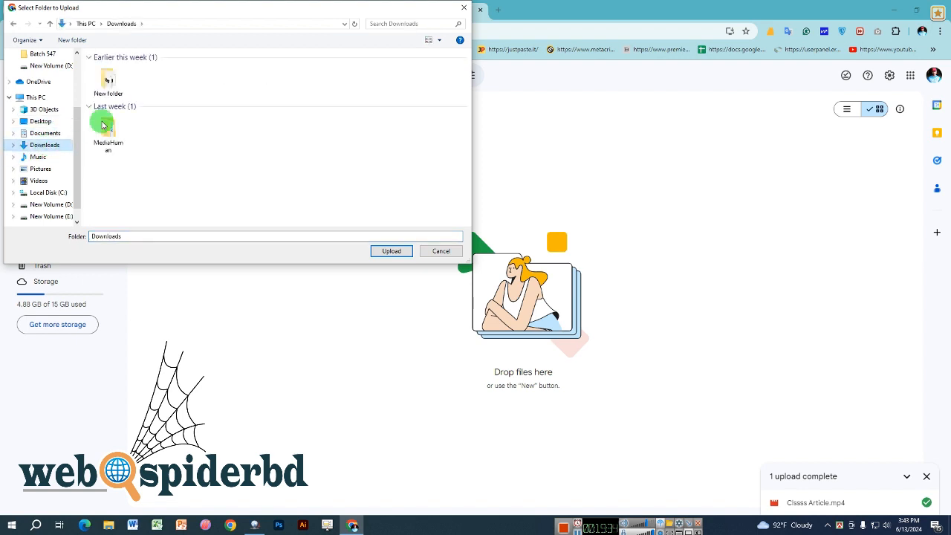
pyautogui.click(103, 125)
pyautogui.click(438, 252)
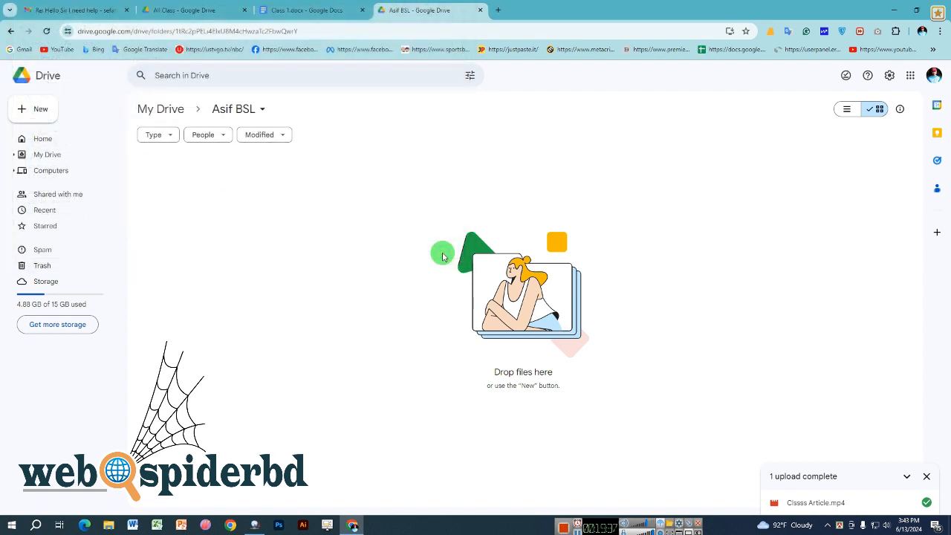
pyautogui.rightClick(290, 226)
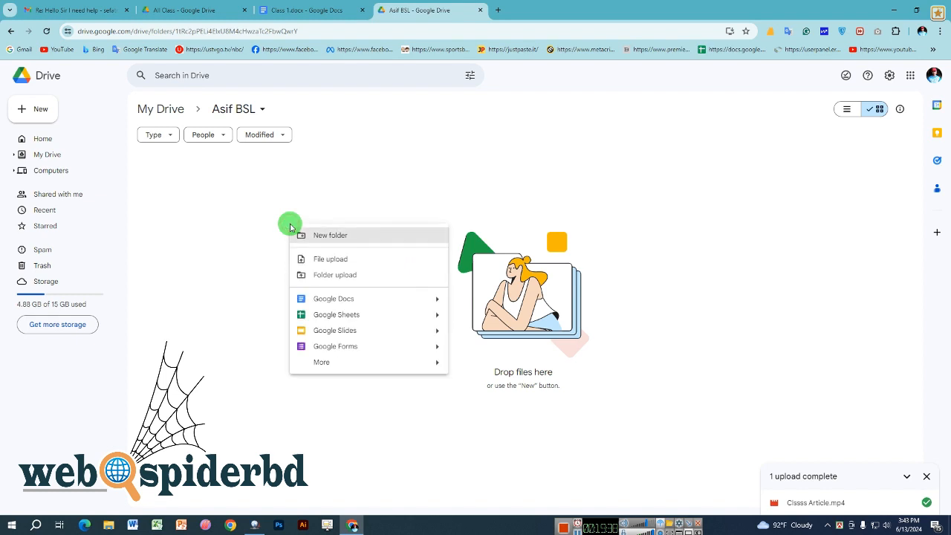
pyautogui.click(825, 501)
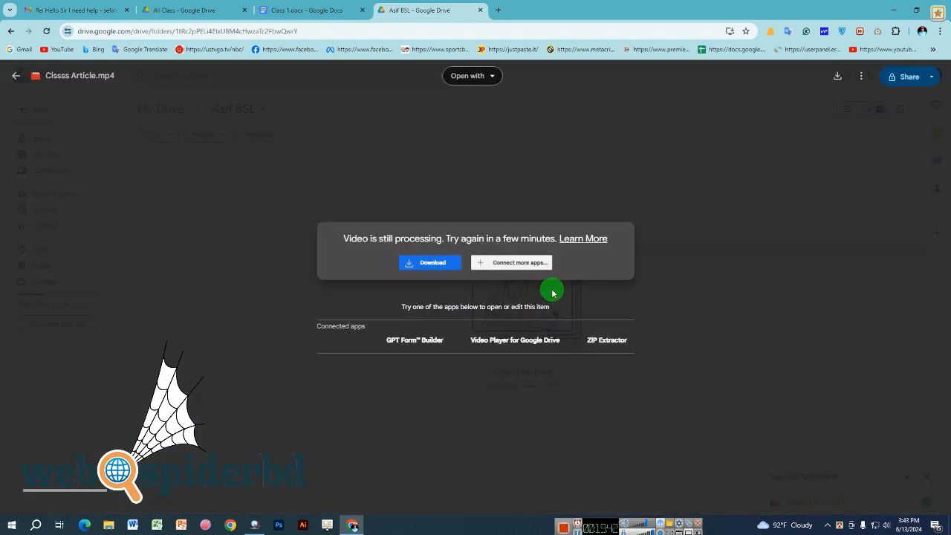
# - Close the Classs Article.mp4 preview and dismiss the '1 upload complete' notice
pyautogui.click(12, 75)
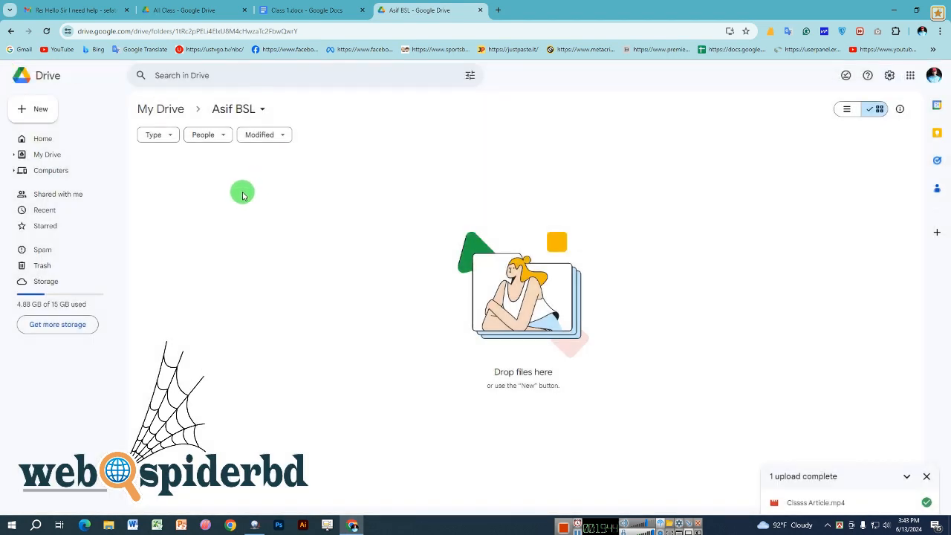
pyautogui.click(926, 476)
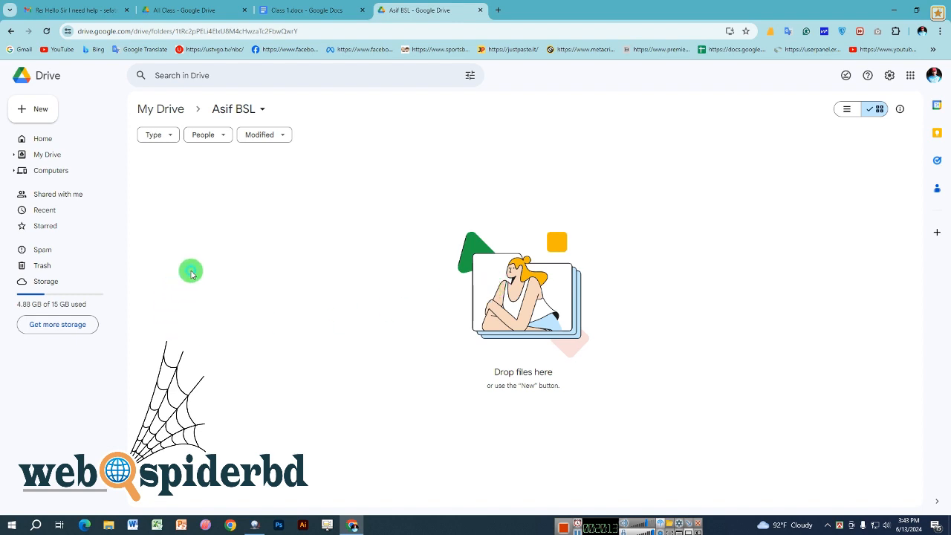
# - Right-click in the empty Asif BSL folder to show the Google Docs blank and template options
pyautogui.click(43, 118)
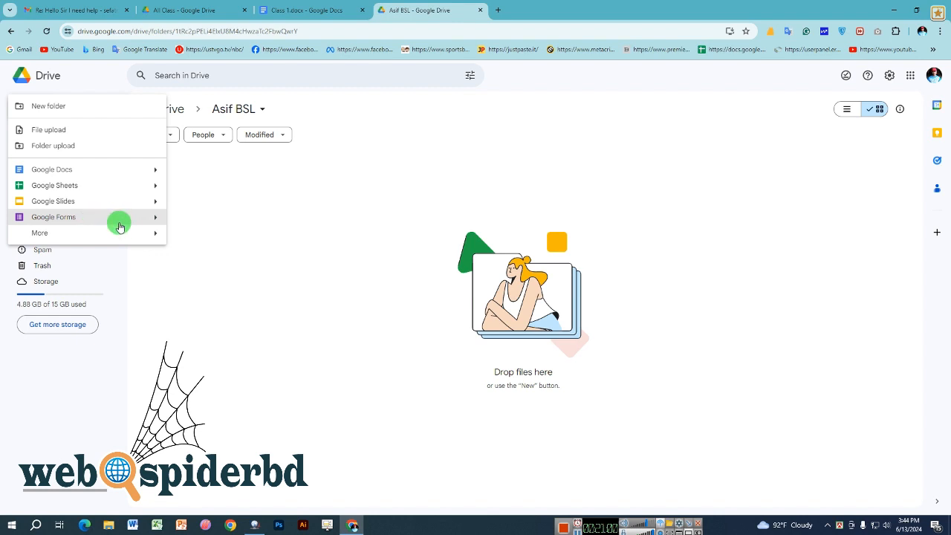
pyautogui.moveTo(70, 232)
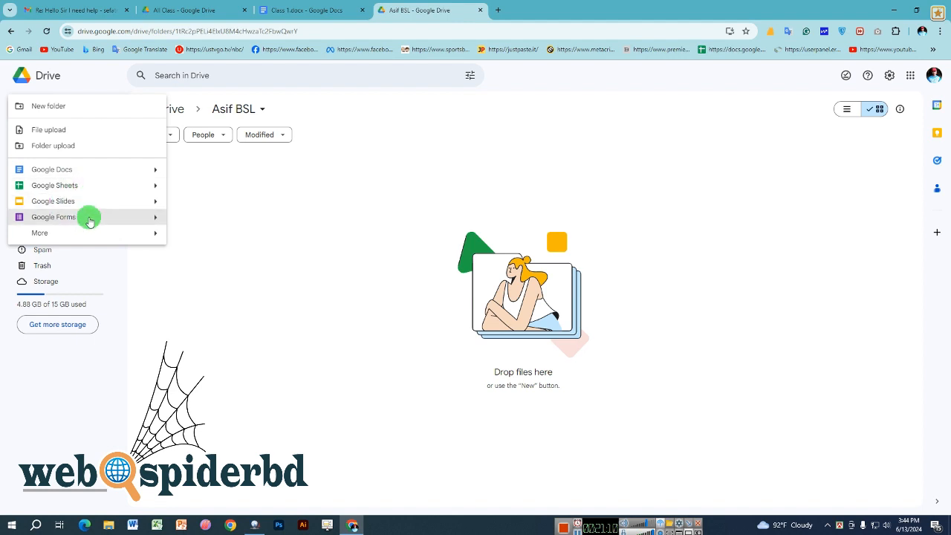
pyautogui.click(223, 206)
pyautogui.rightClick(224, 208)
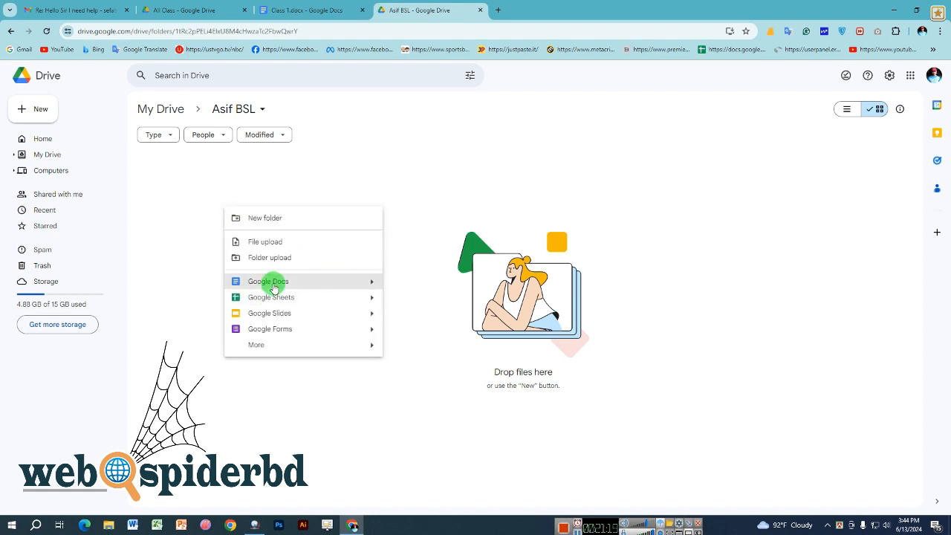
pyautogui.click(372, 281)
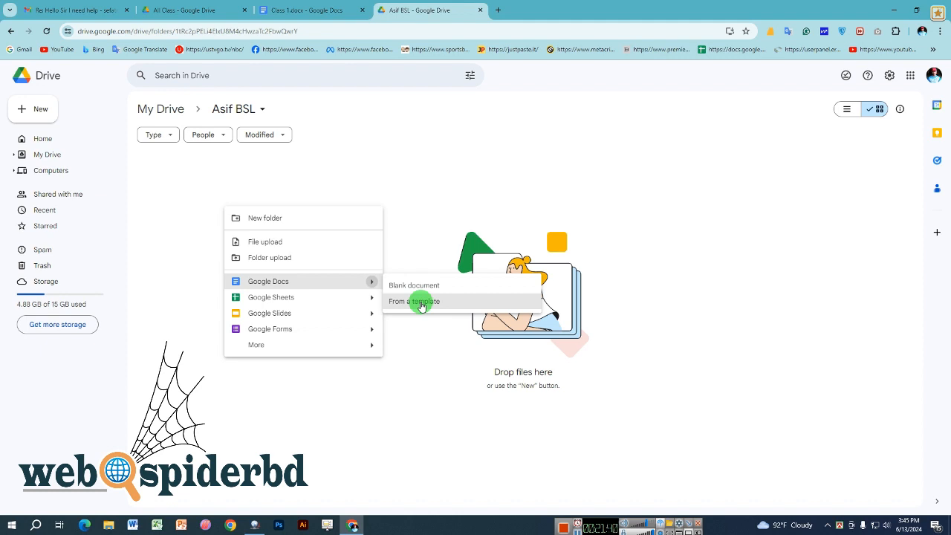
# - Create a new Business letter document from the Geometric template
pyautogui.click(420, 303)
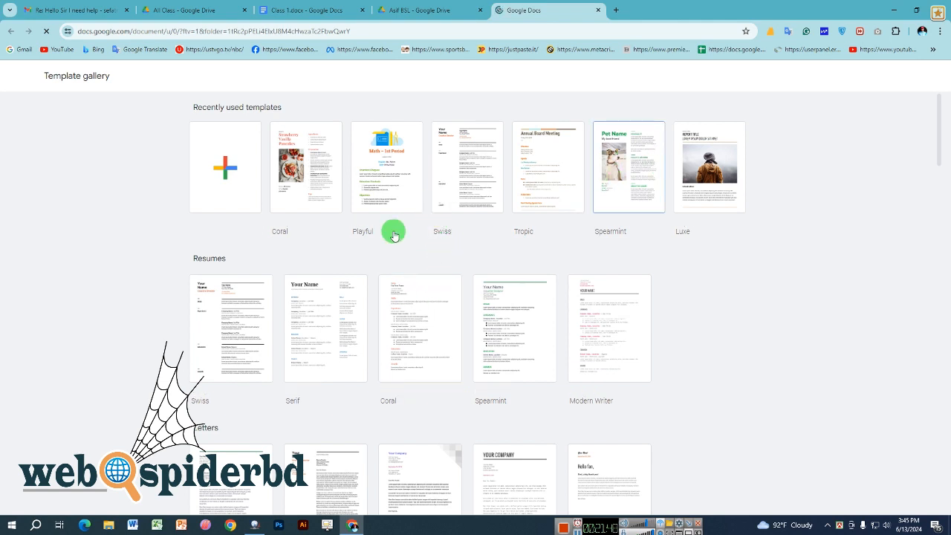
pyautogui.scroll(-3, 393, 232)
pyautogui.scroll(-1, 394, 236)
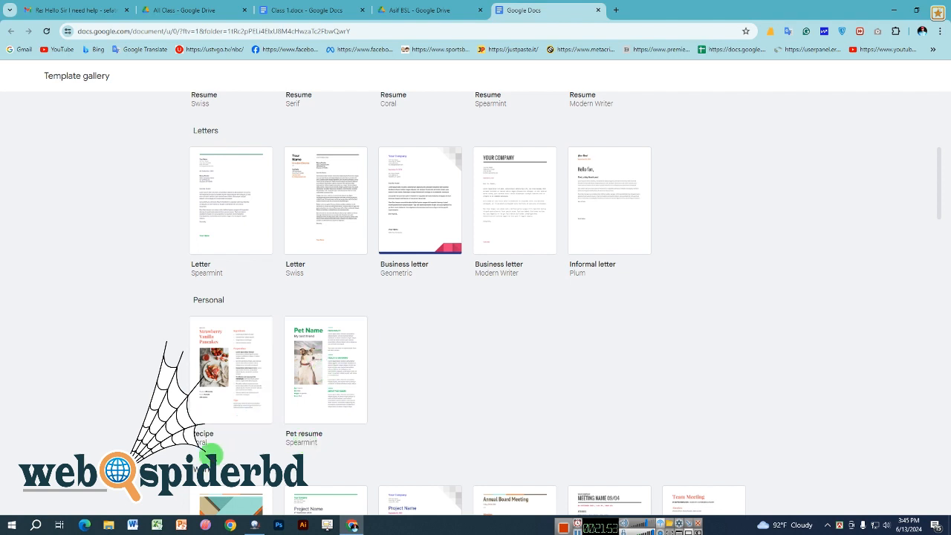
pyautogui.scroll(2, 241, 367)
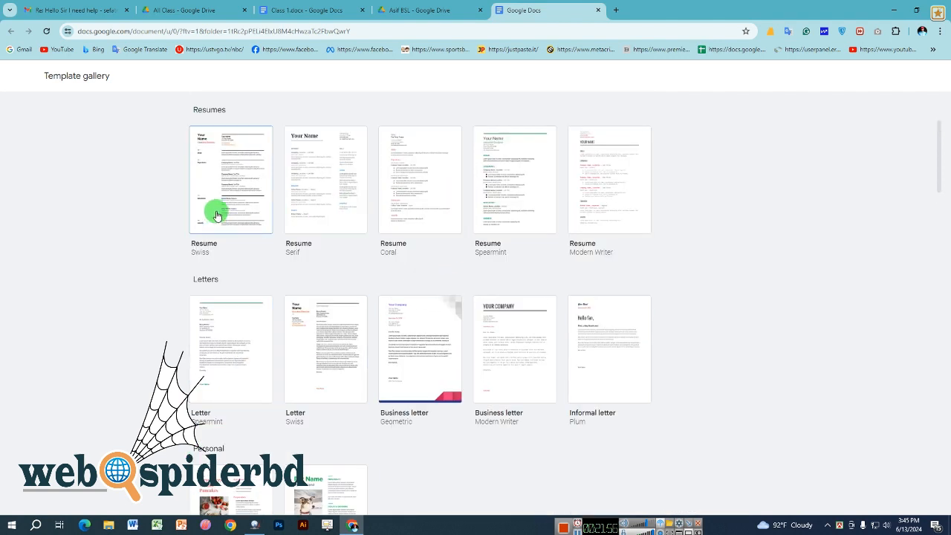
pyautogui.scroll(-10, 541, 227)
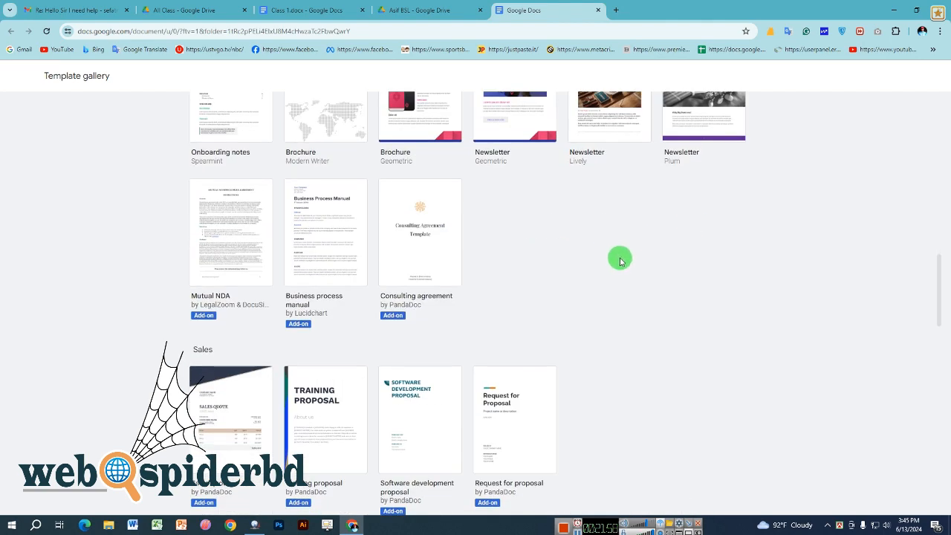
pyautogui.scroll(3, 620, 223)
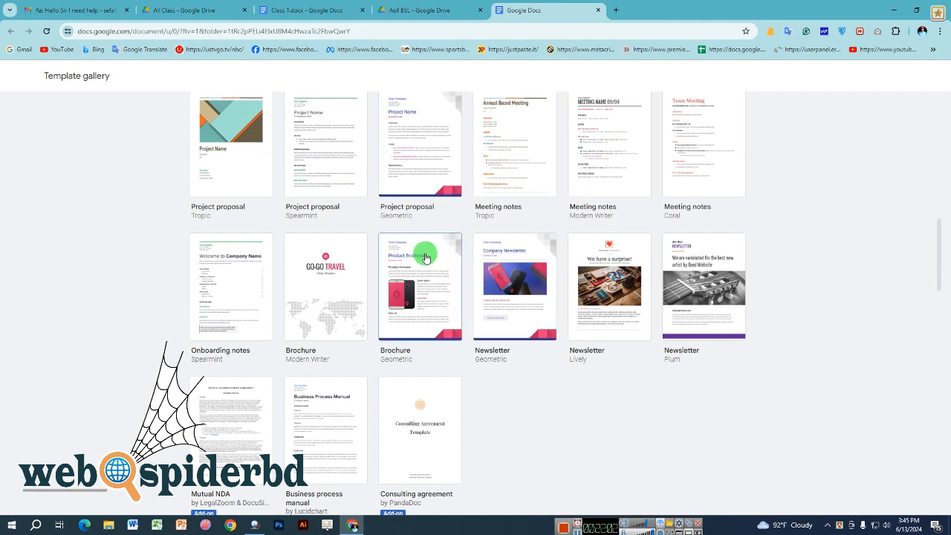
pyautogui.scroll(3, 424, 252)
pyautogui.scroll(2, 323, 245)
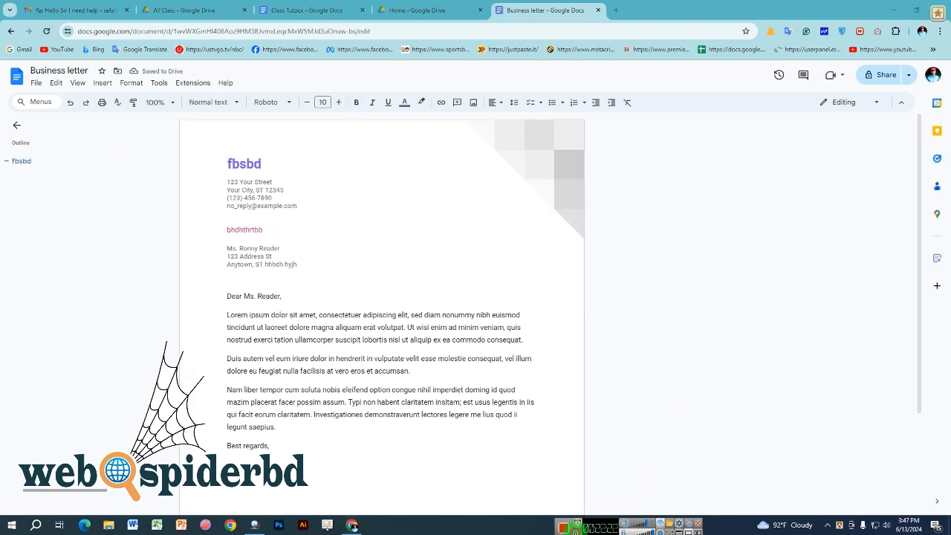
# - Type 'jyh' into the letter heading, select the body paragraphs, and return to Drive Home
pyautogui.click(275, 164)
pyautogui.write('jyh')
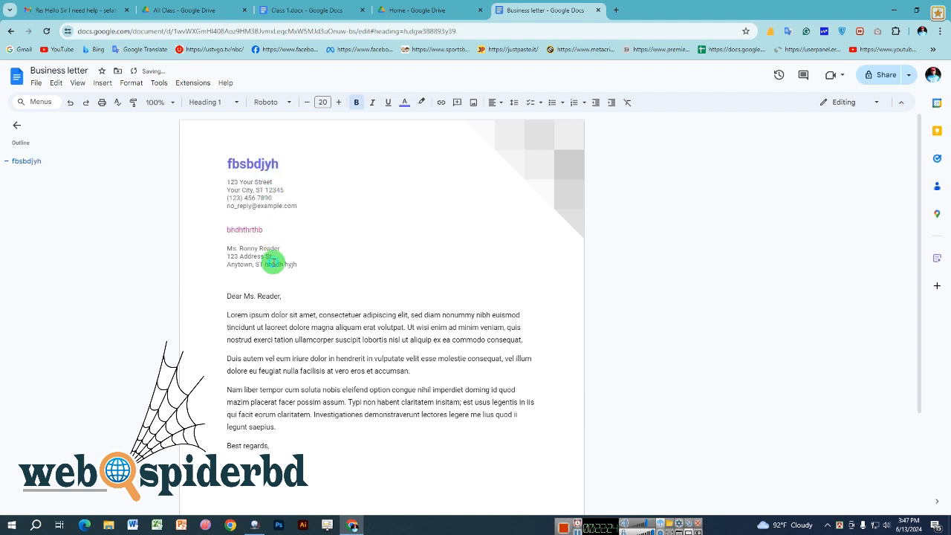
pyautogui.click(259, 296)
pyautogui.moveTo(253, 324); pyautogui.dragTo(361, 416)
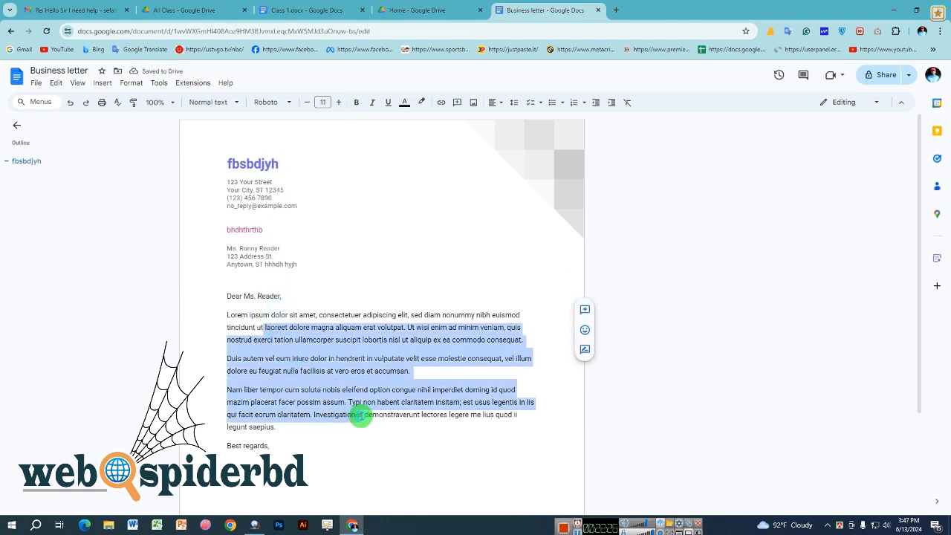
pyautogui.click(377, 407)
pyautogui.click(413, 10)
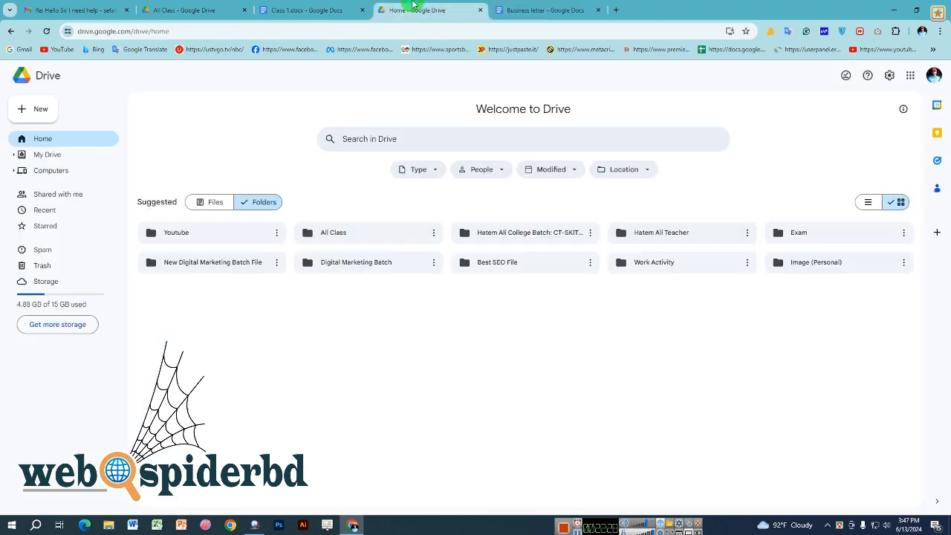
# - Close the letter tab, then open the Asif BSL folder from My Drive to find the Business letter
pyautogui.click(598, 10)
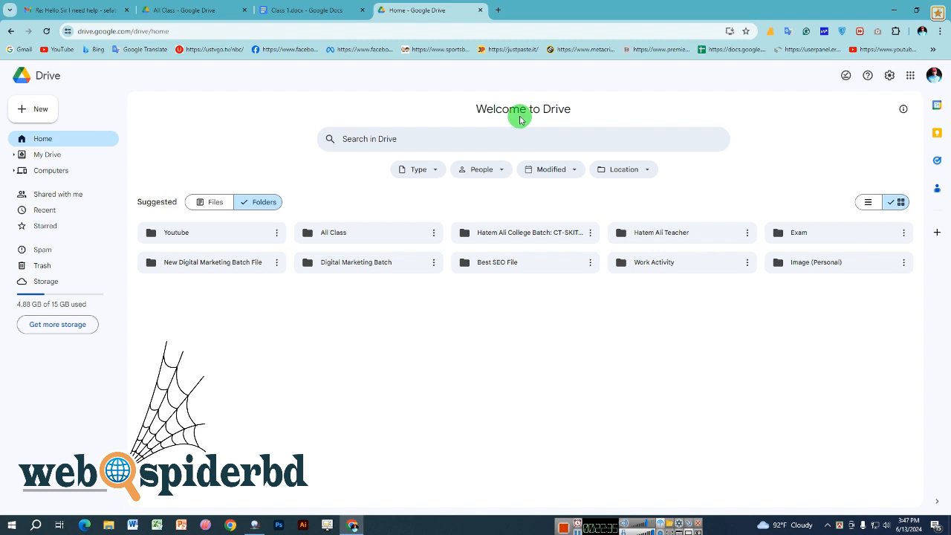
pyautogui.click(300, 8)
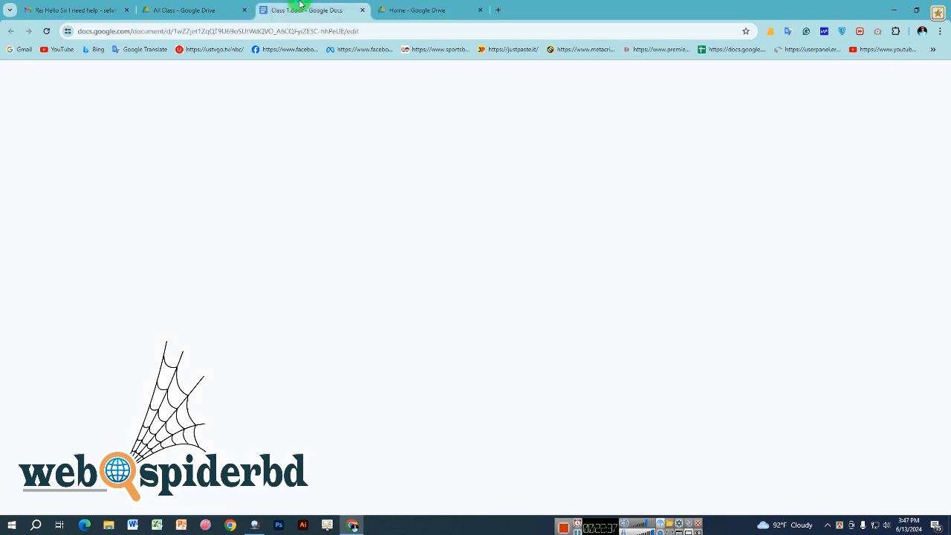
pyautogui.click(397, 10)
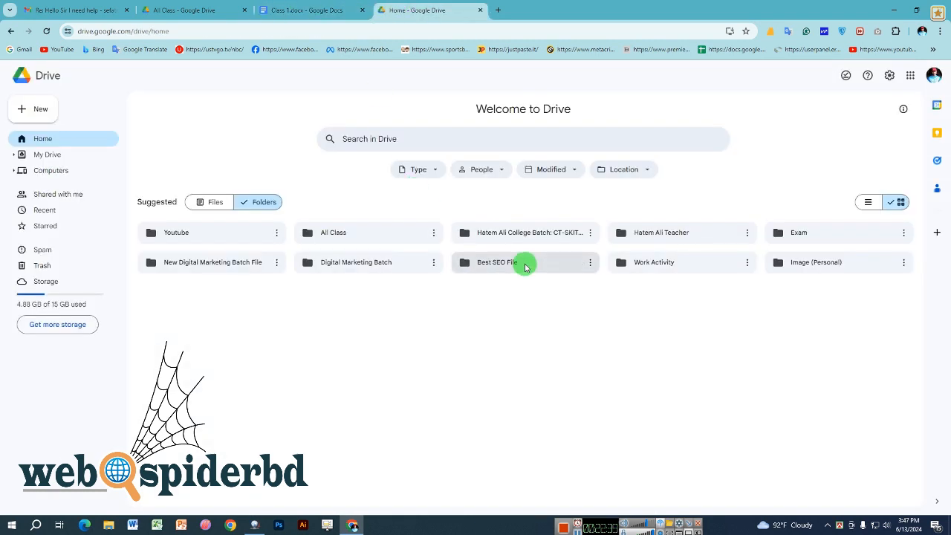
pyautogui.click(50, 153)
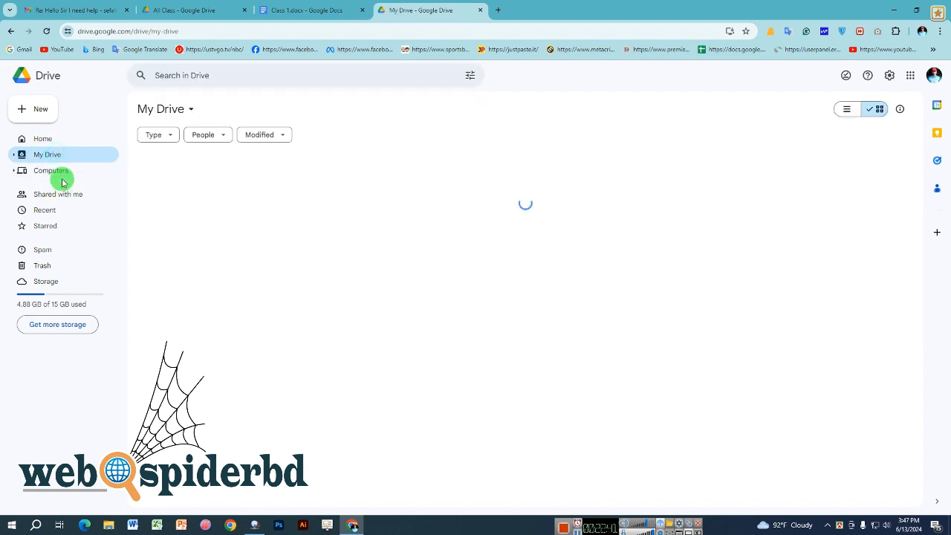
pyautogui.click(56, 142)
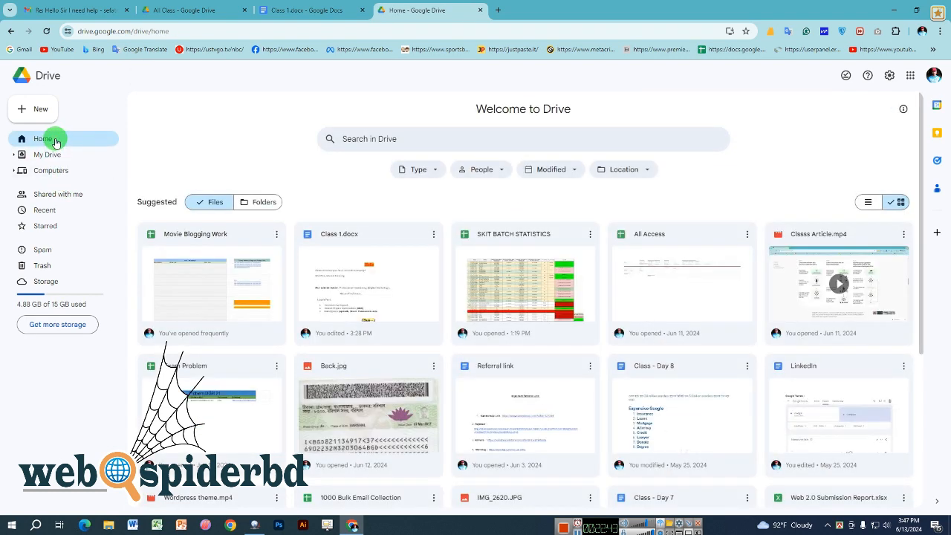
pyautogui.click(201, 206)
pyautogui.click(256, 207)
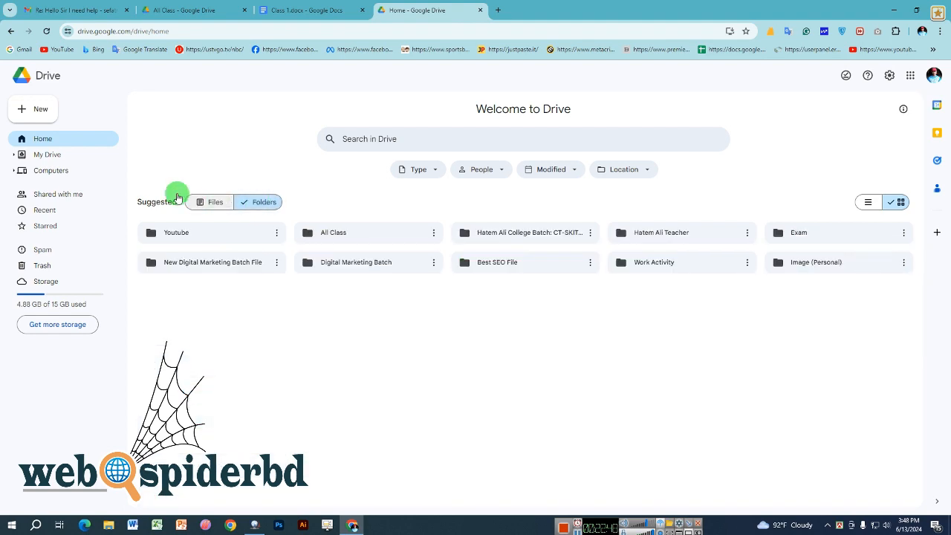
pyautogui.click(68, 154)
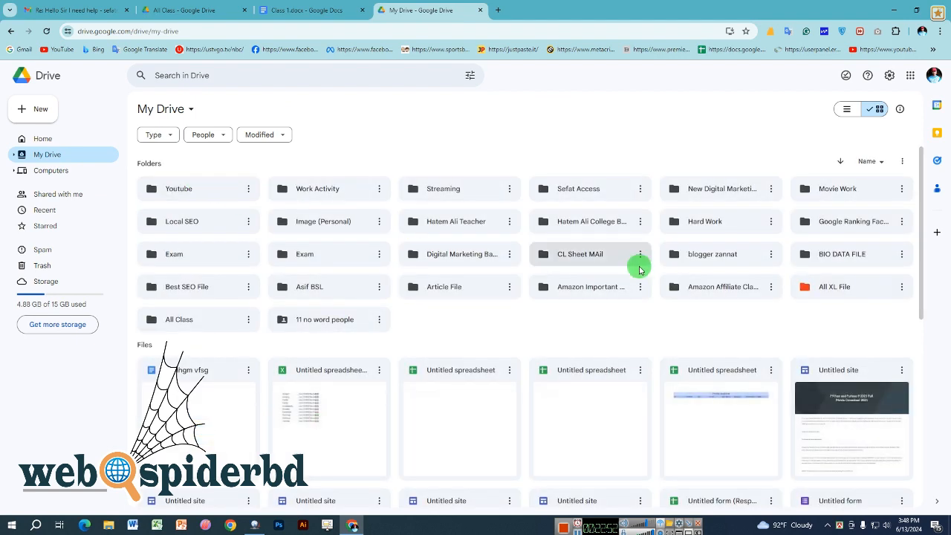
pyautogui.doubleClick(325, 289)
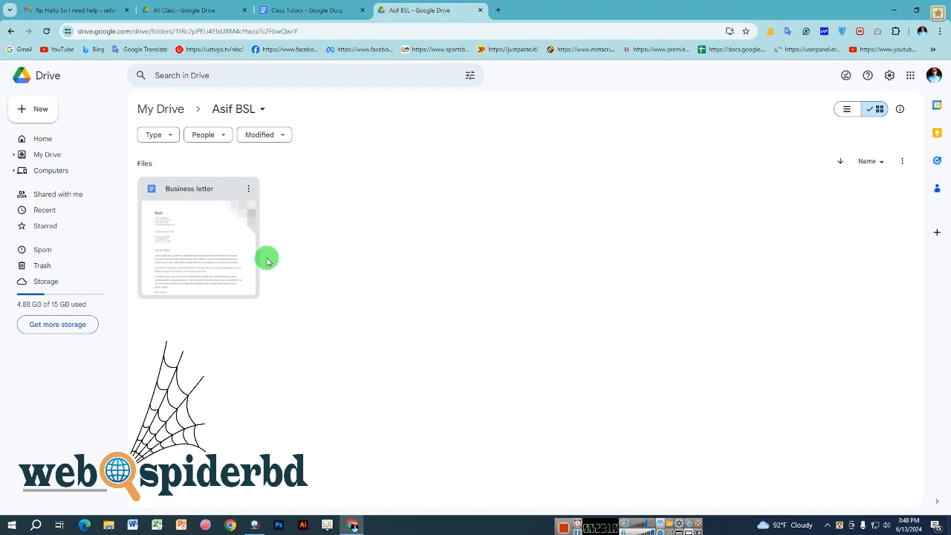
# - Create a new blank Google Docs document from the current Drive folder's right-click menu
pyautogui.rightClick(323, 201)
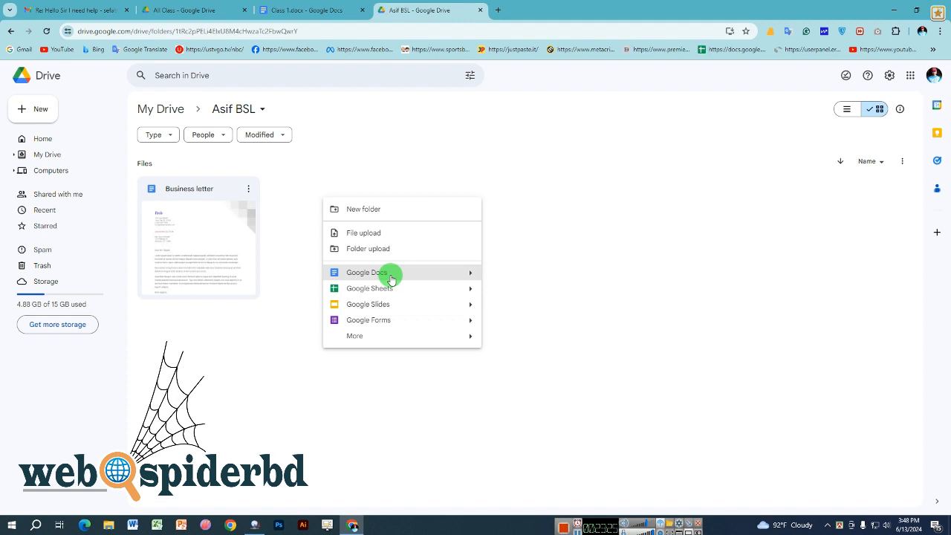
pyautogui.moveTo(465, 272)
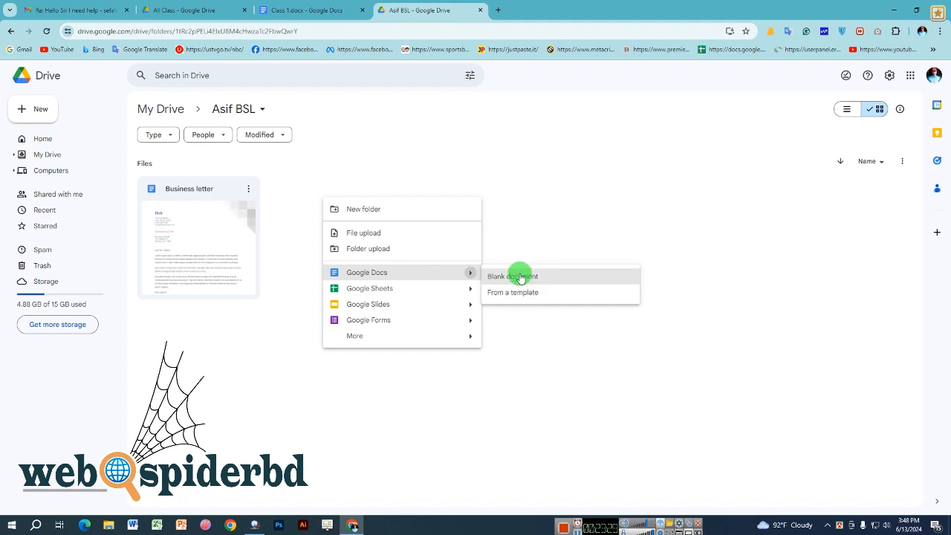
pyautogui.click(520, 276)
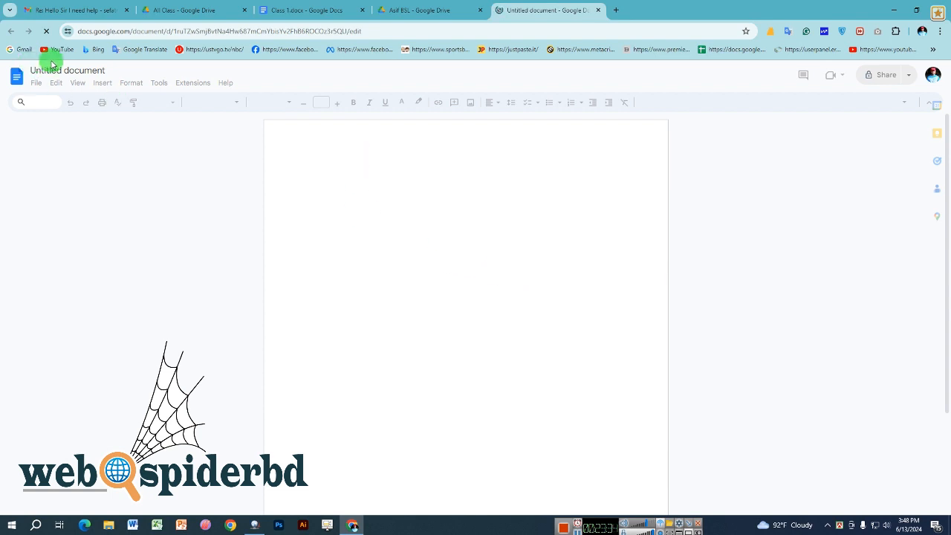
# - Rename the untitled document to 'gdfydtgh'
pyautogui.click(87, 71)
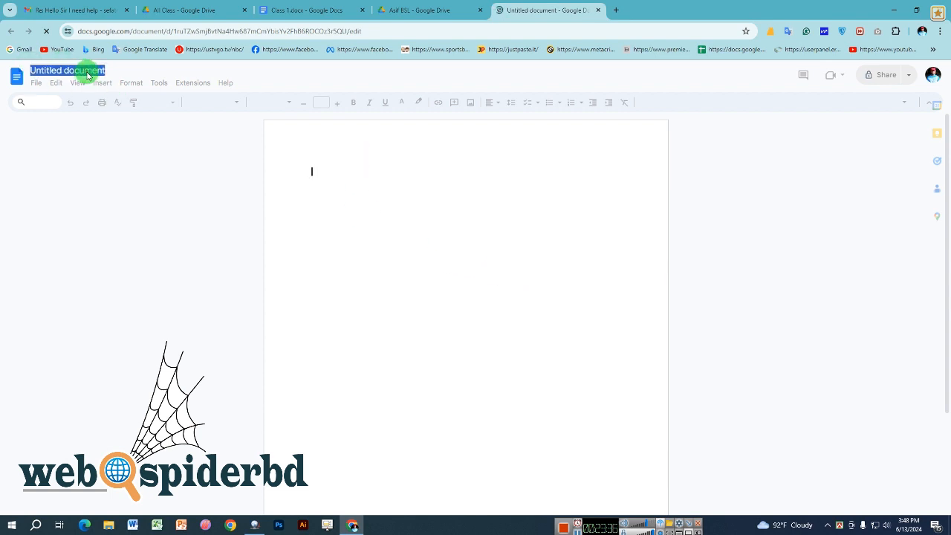
pyautogui.click(301, 156)
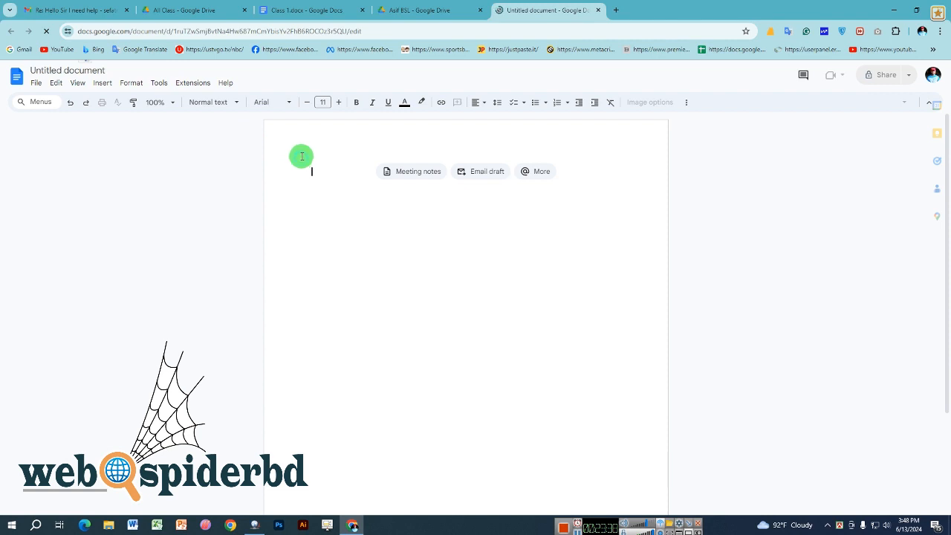
pyautogui.click(82, 71)
pyautogui.write('g')
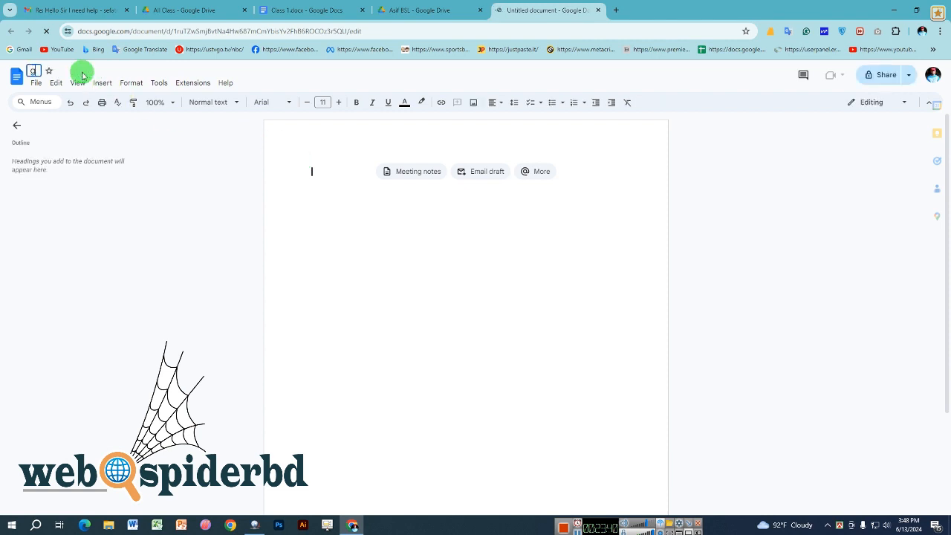
pyautogui.write('dfydtgh')
pyautogui.click(318, 174)
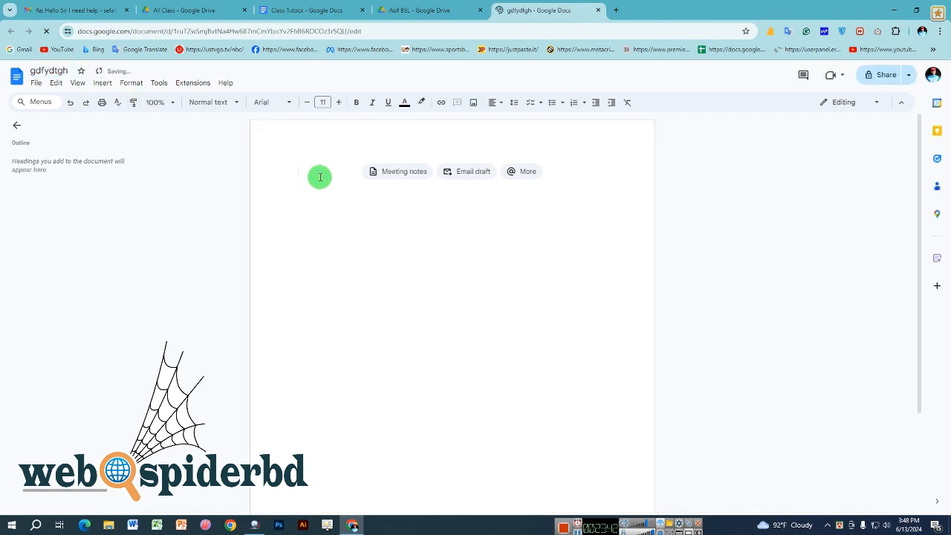
# - Type the filler text 'Gr jhvj yul hjt', 'k7k7', 'uuk ujyikyiky7' into the body
pyautogui.write('Gr jhvj yul')
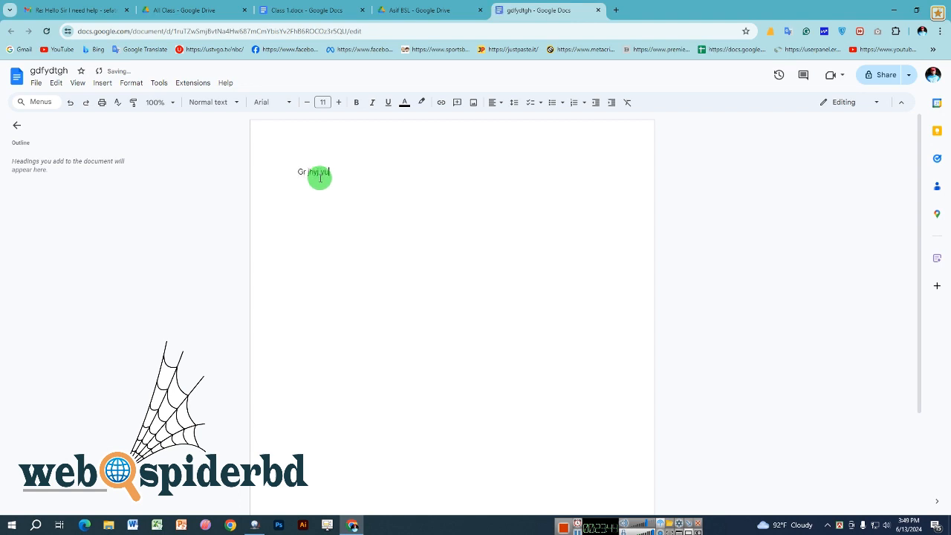
pyautogui.write(' hjt')
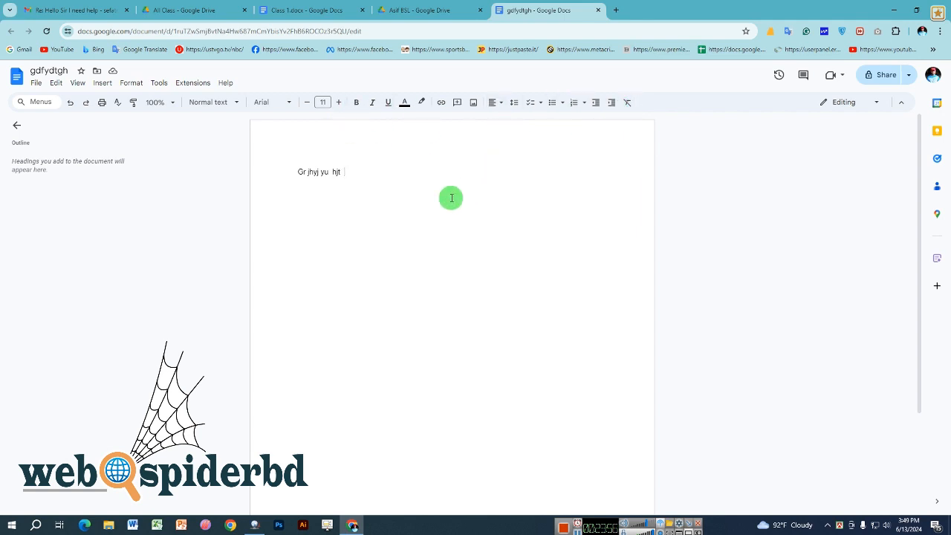
pyautogui.write('k7k7')
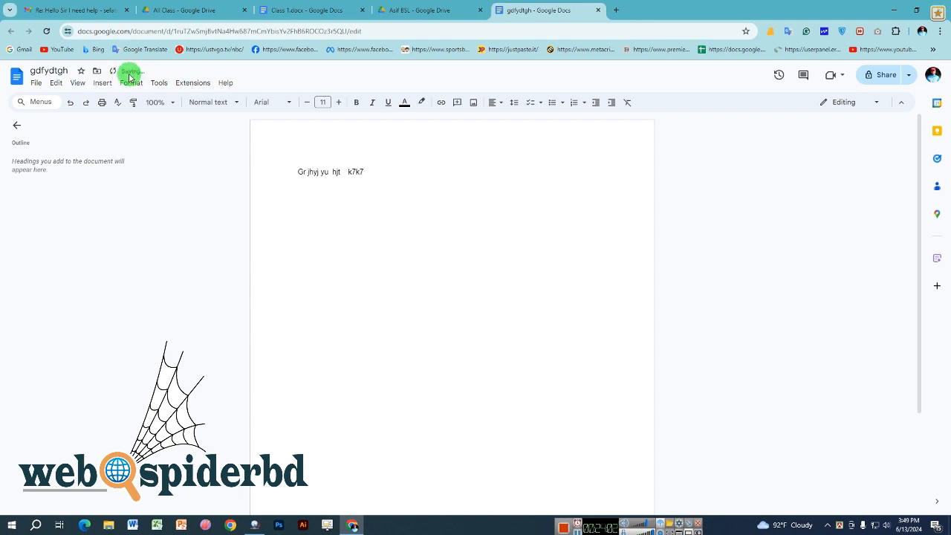
pyautogui.write('uuk ujyikyiky7i')
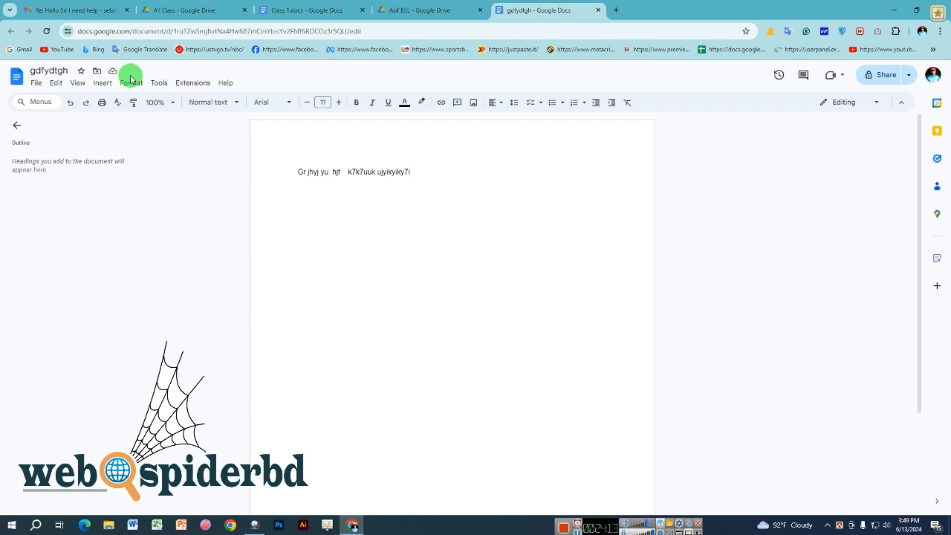
# - Replace the body line with 'Grth tn uyuyn' and open the Share dialog's add-people field
pyautogui.tripleClick(363, 171)
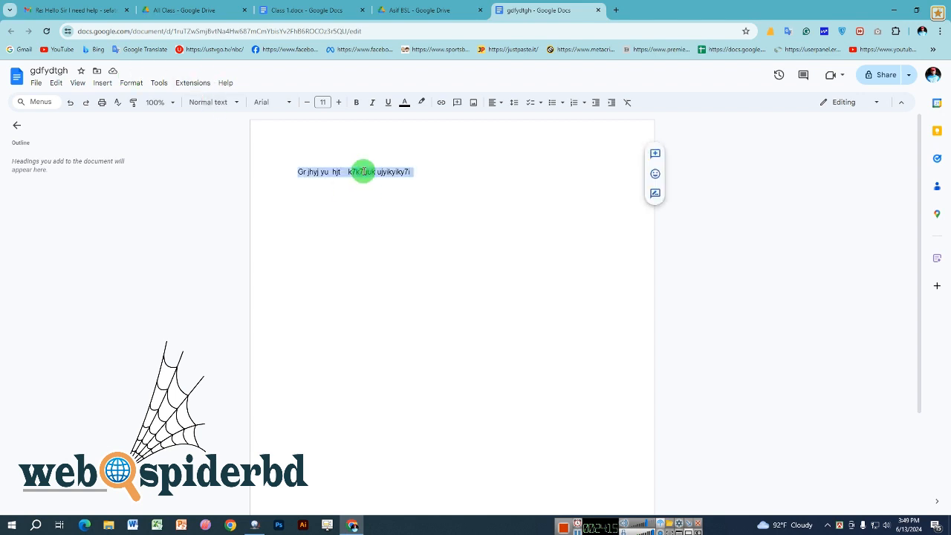
pyautogui.press('BackSpace')
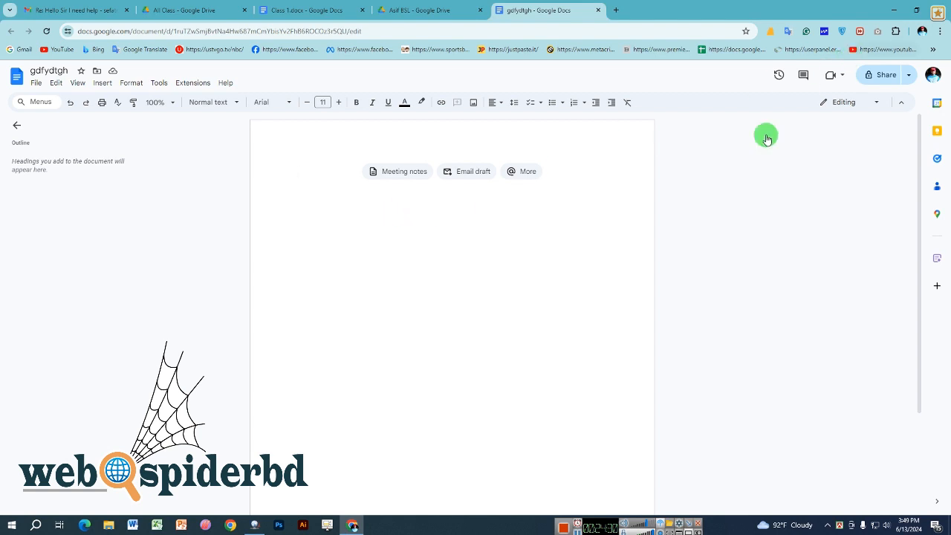
pyautogui.write('gn')
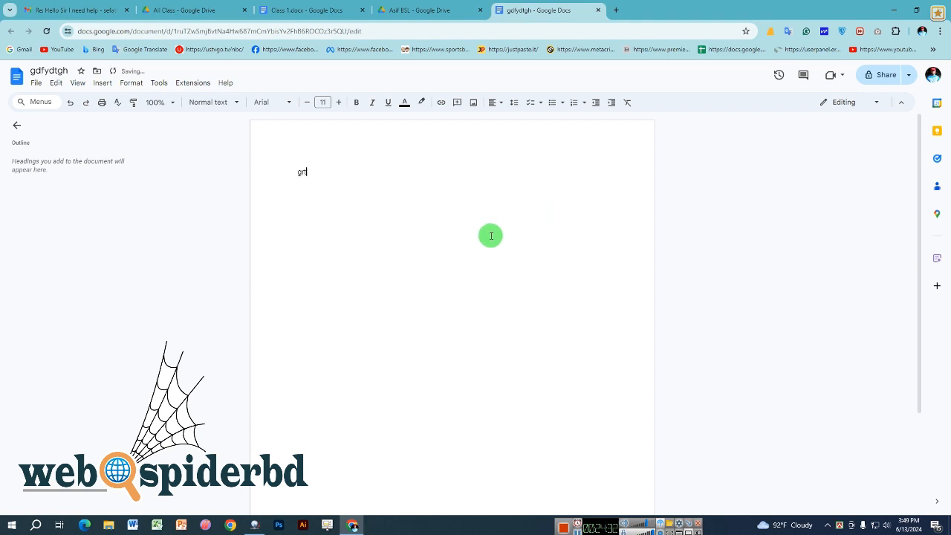
pyautogui.write('th tn uyuyn')
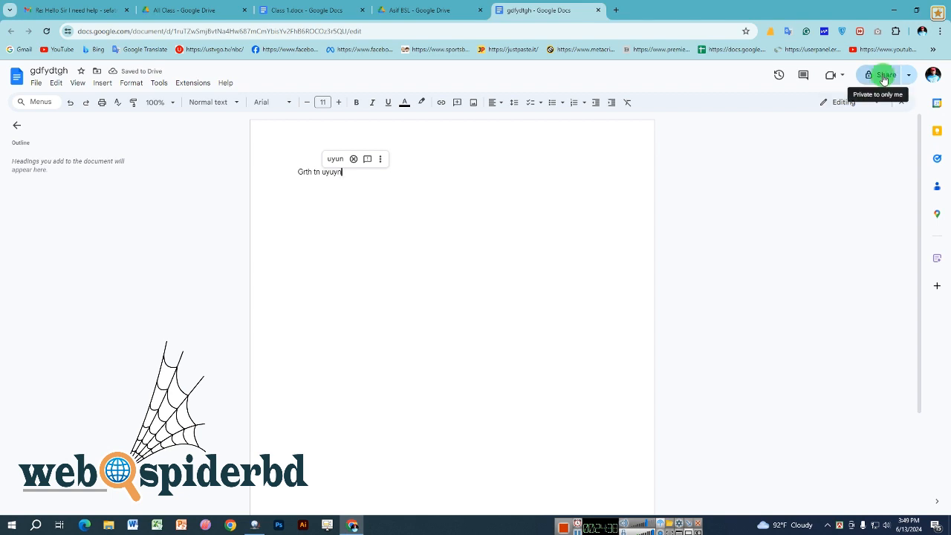
pyautogui.click(884, 77)
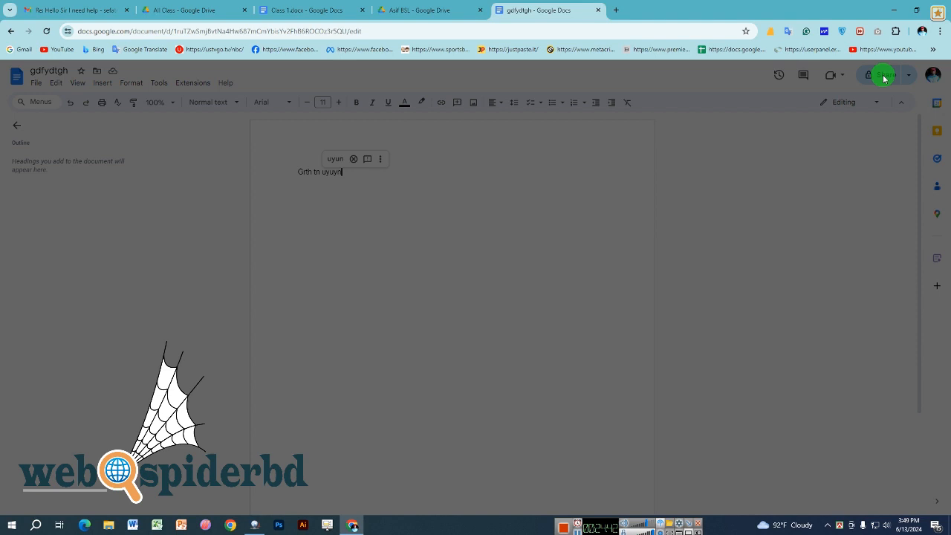
pyautogui.click(460, 227)
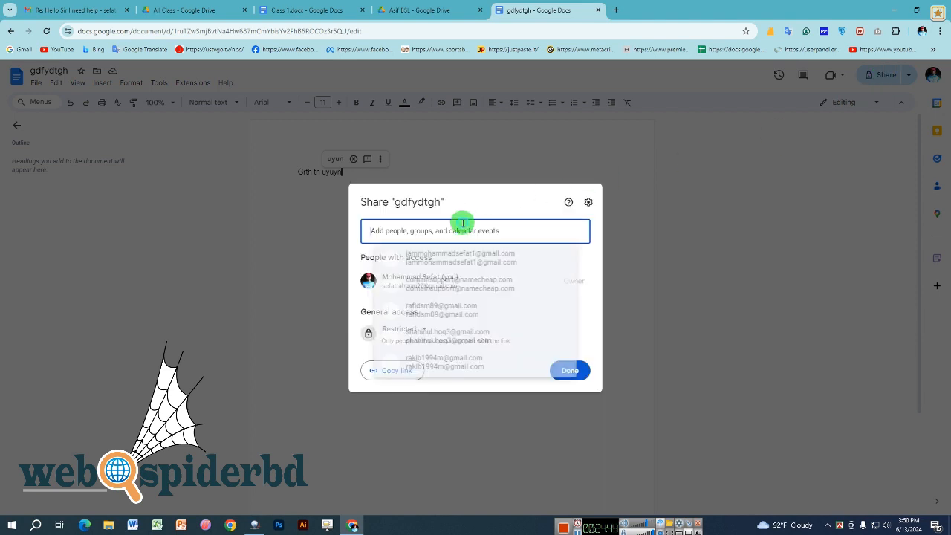
# - Add one suggested collaborator as an Editor recipient and delete the stray half-typed address
pyautogui.click(448, 321)
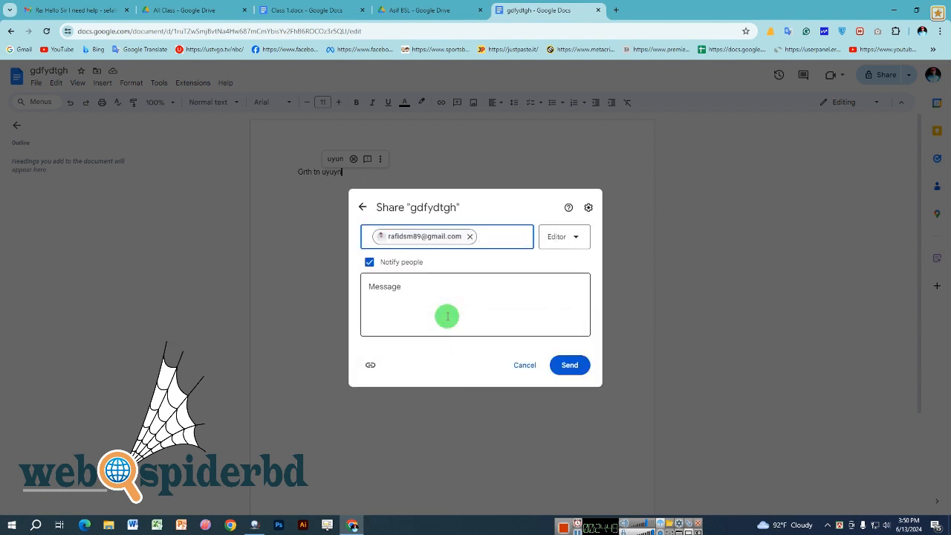
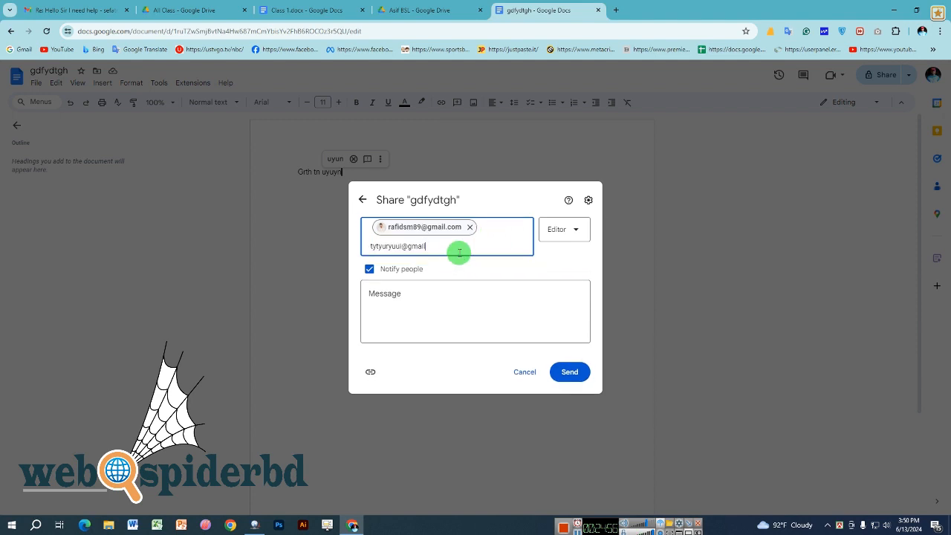
pyautogui.moveTo(456, 250); pyautogui.dragTo(347, 246)
pyautogui.click(345, 251)
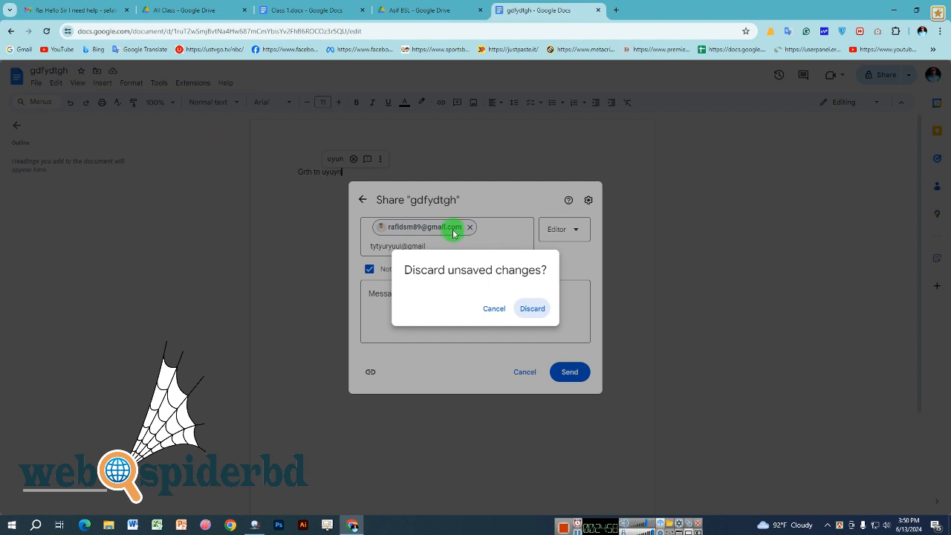
pyautogui.click(489, 307)
pyautogui.press('BackSpace')
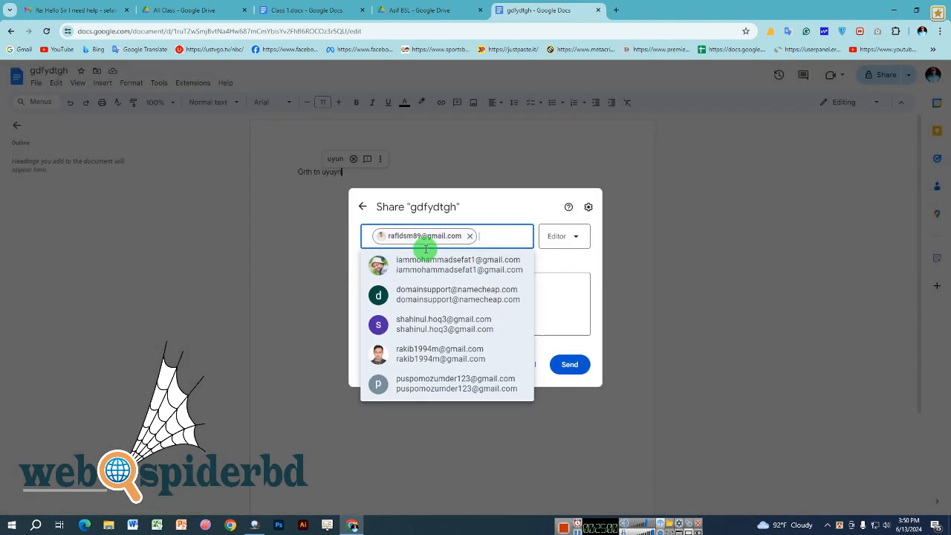
pyautogui.click(569, 307)
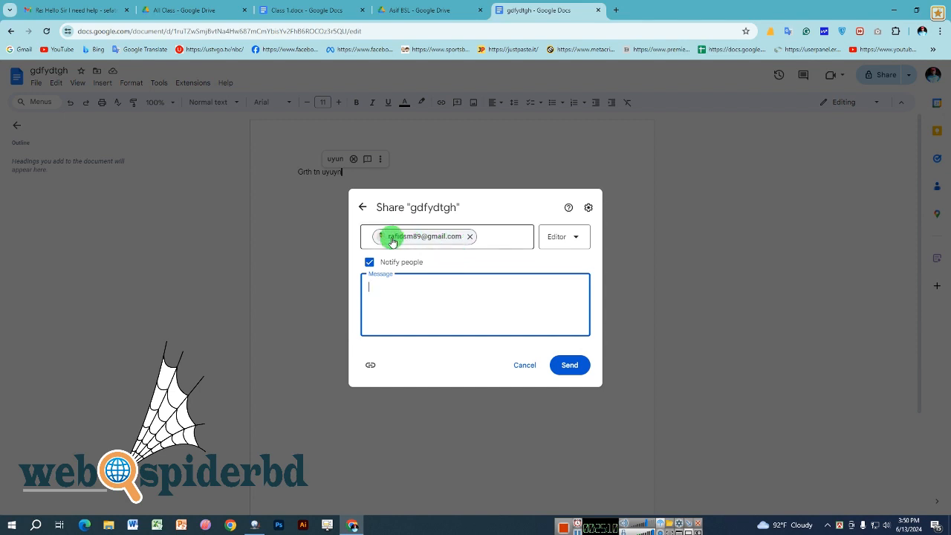
pyautogui.moveTo(393, 242)
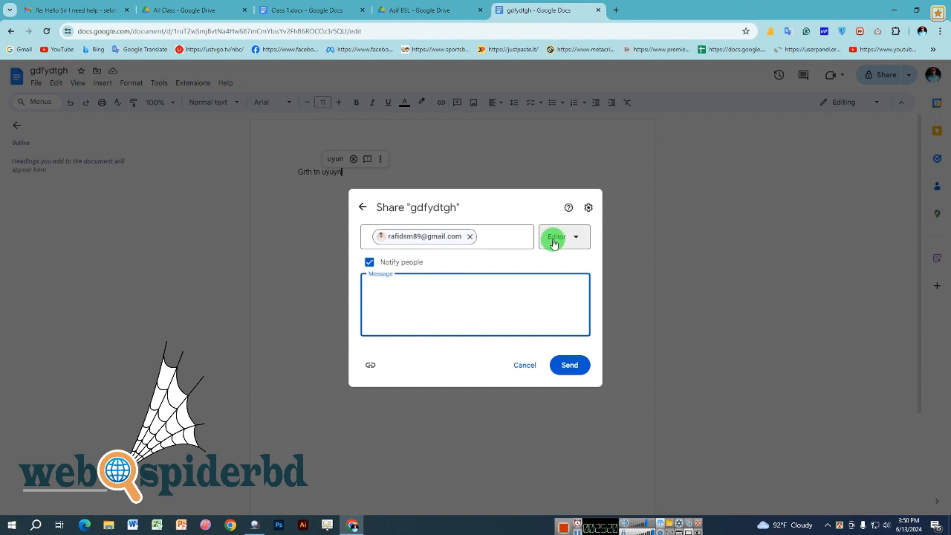
# - Set the recipient's role to Viewer and send the invitation
pyautogui.click(553, 242)
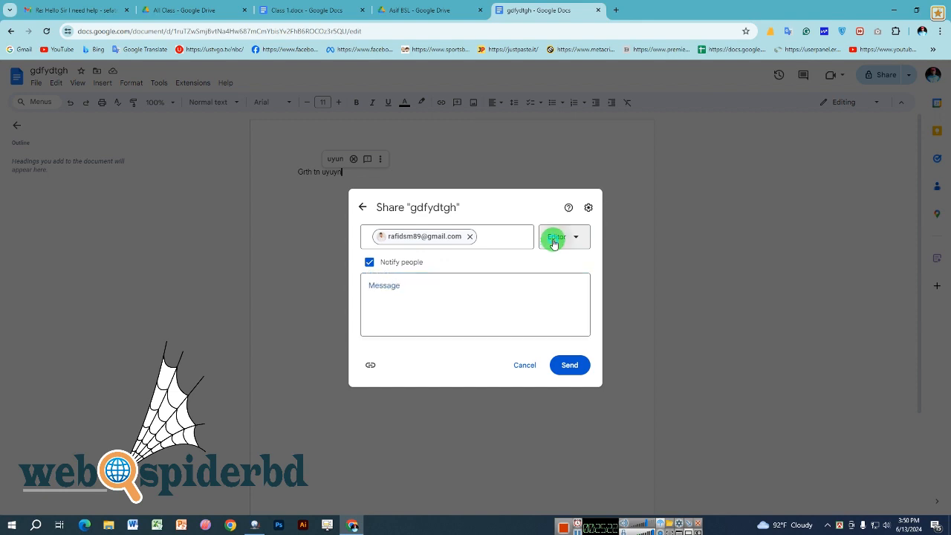
pyautogui.click(554, 243)
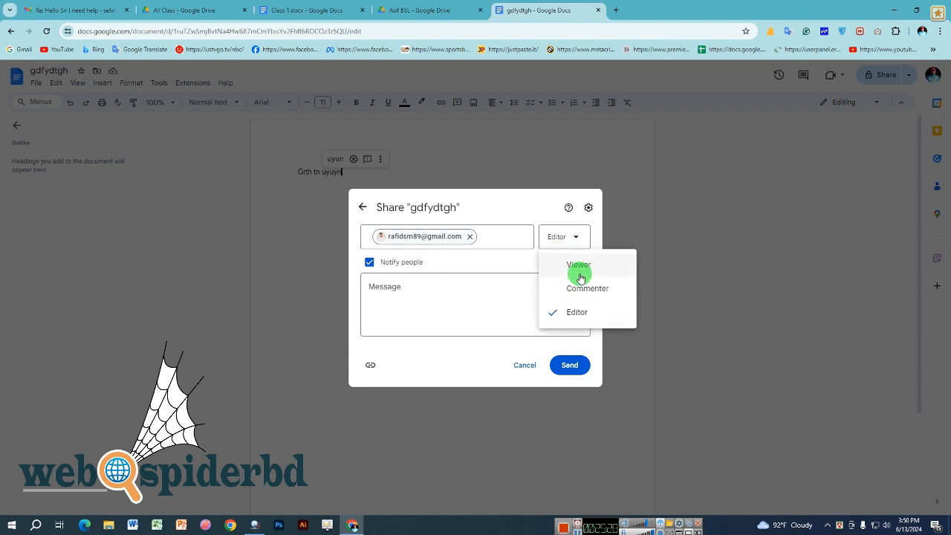
pyautogui.click(581, 268)
pyautogui.click(569, 365)
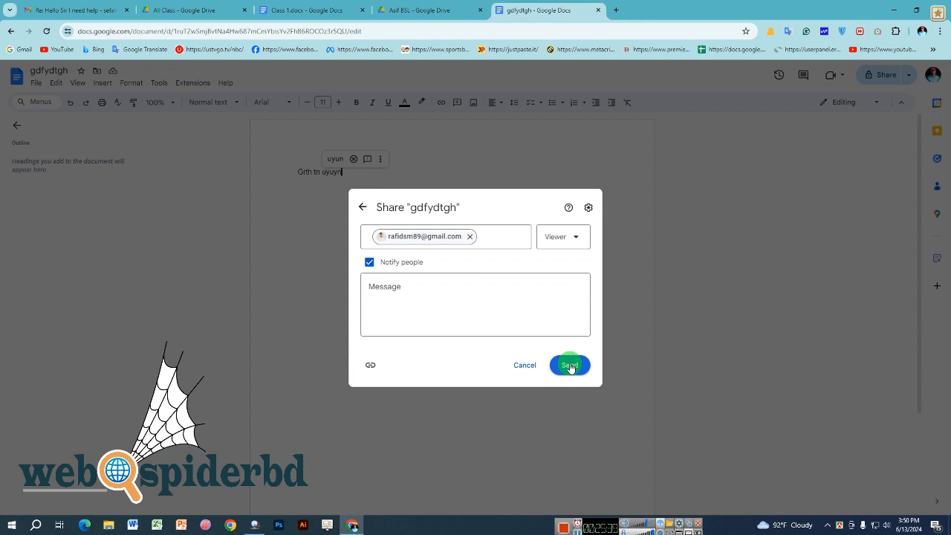
# - Change the collaborator's role to Commenter and send again
pyautogui.click(569, 237)
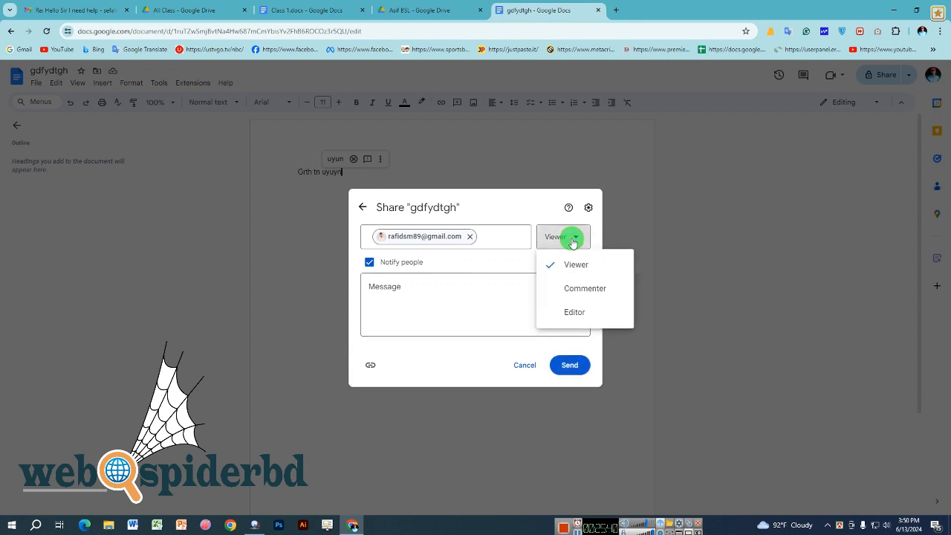
pyautogui.click(583, 294)
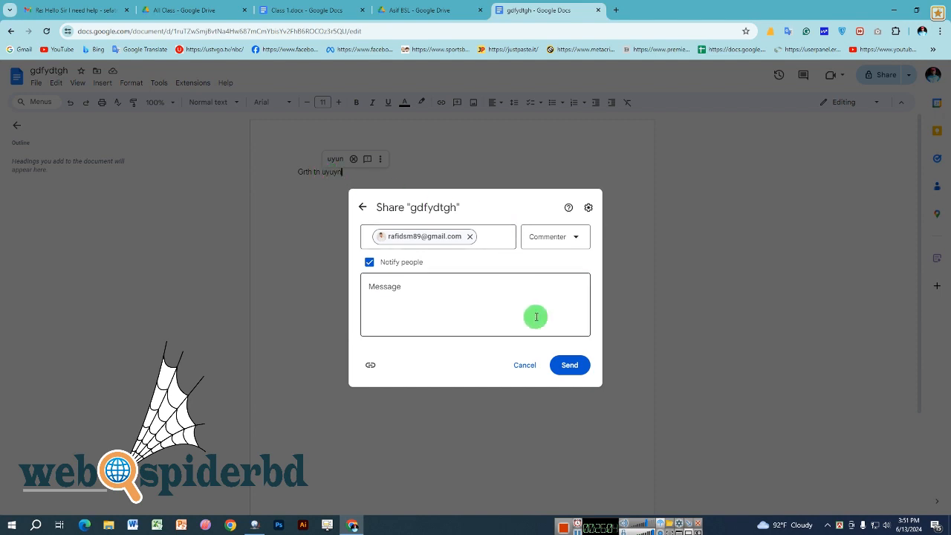
pyautogui.click(569, 364)
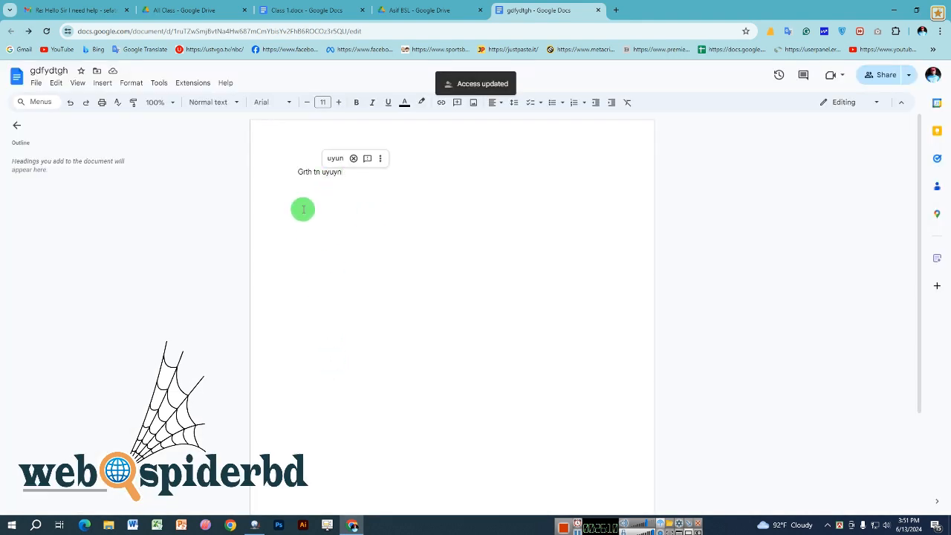
# - Select and deselect 'tn uyuyn', visit the Gmail tab, and return to gdfydtgh
pyautogui.doubleClick(330, 173)
pyautogui.moveTo(331, 173); pyautogui.dragTo(341, 173)
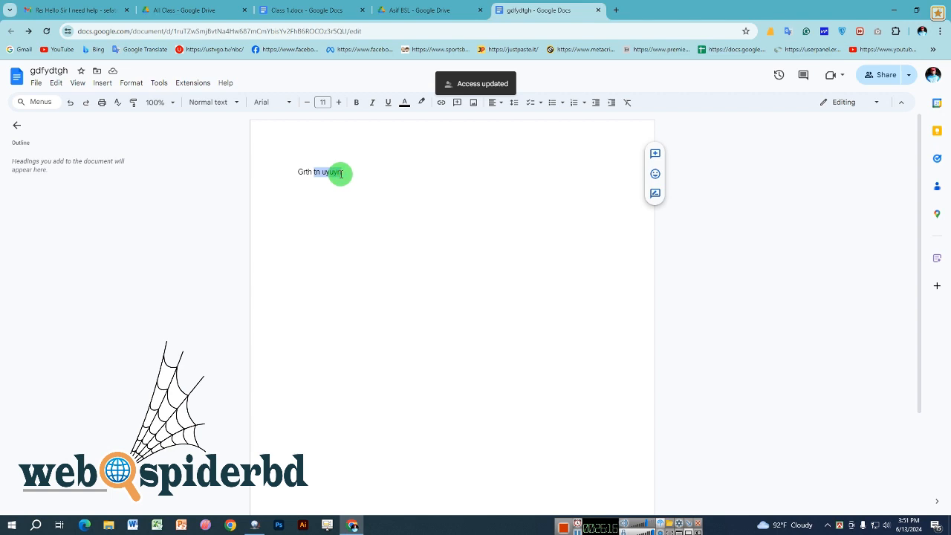
pyautogui.click(343, 173)
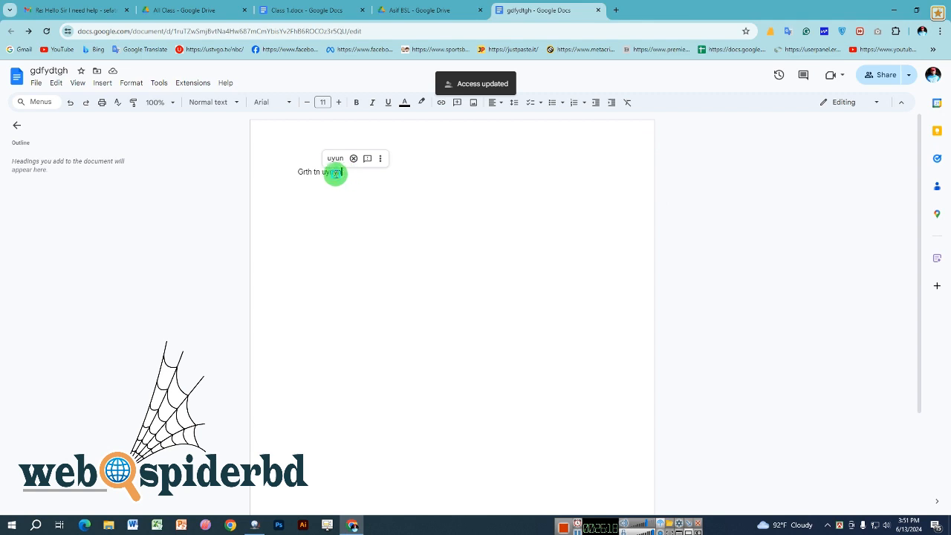
pyautogui.moveTo(336, 173); pyautogui.dragTo(324, 174)
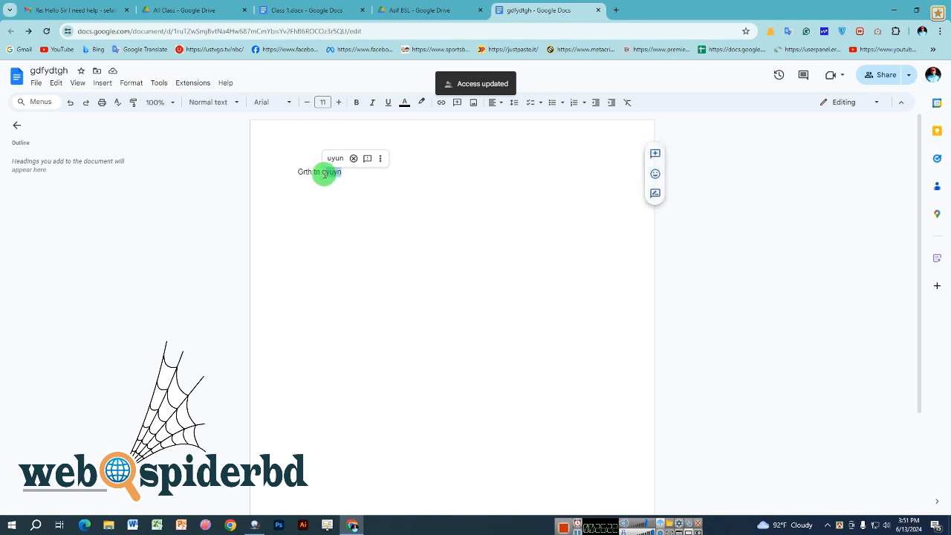
pyautogui.click(339, 174)
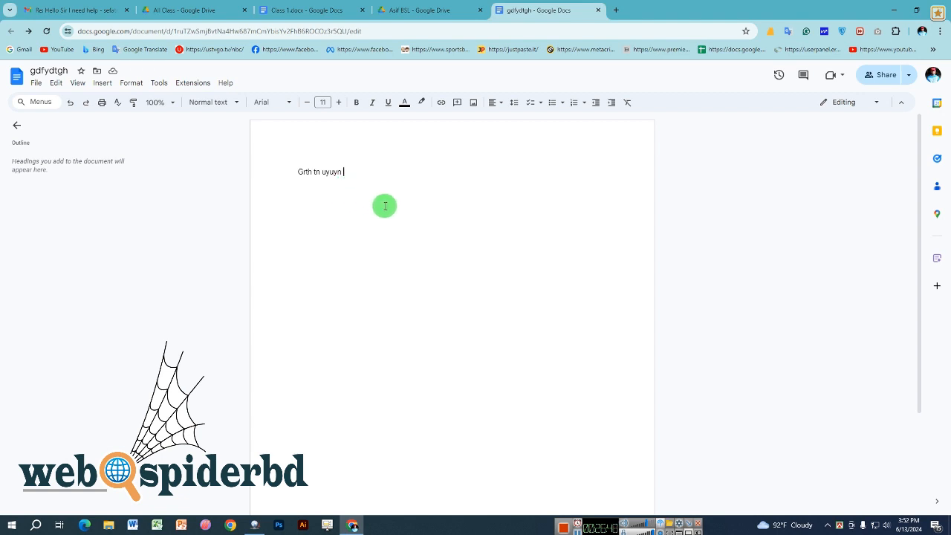
pyautogui.hotkey('ctrl', '1')
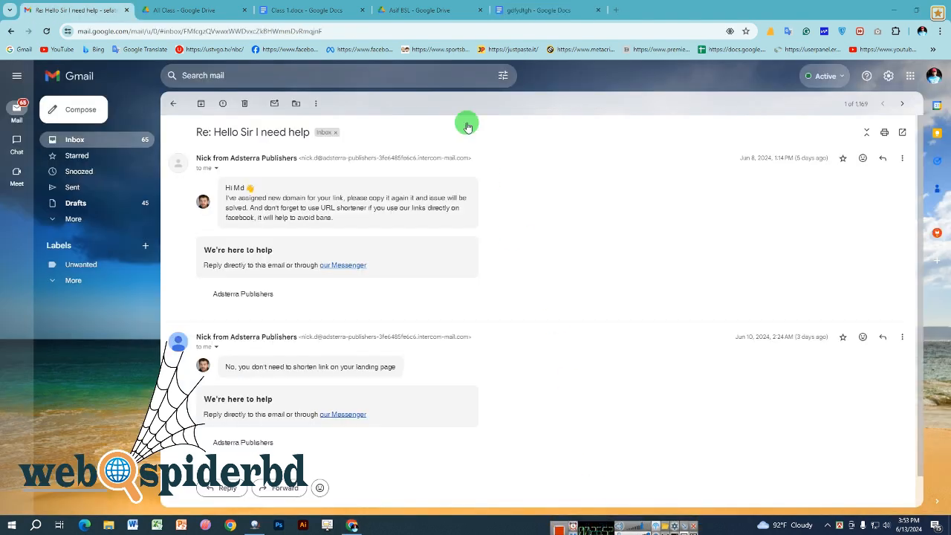
pyautogui.click(504, 5)
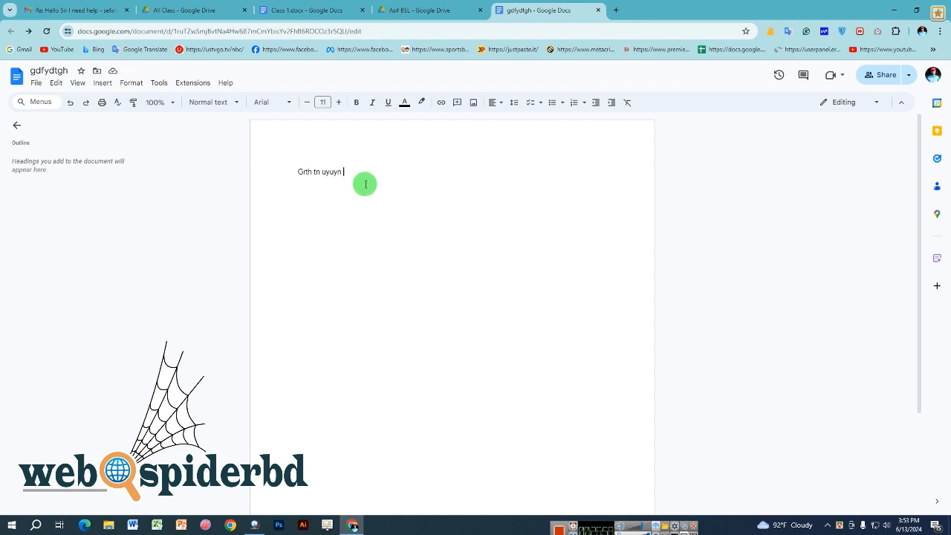
# - Select 'tn uyuyn', dismiss its context menu, and reopen gdfydtgh's Share panel
pyautogui.moveTo(347, 172); pyautogui.dragTo(313, 172)
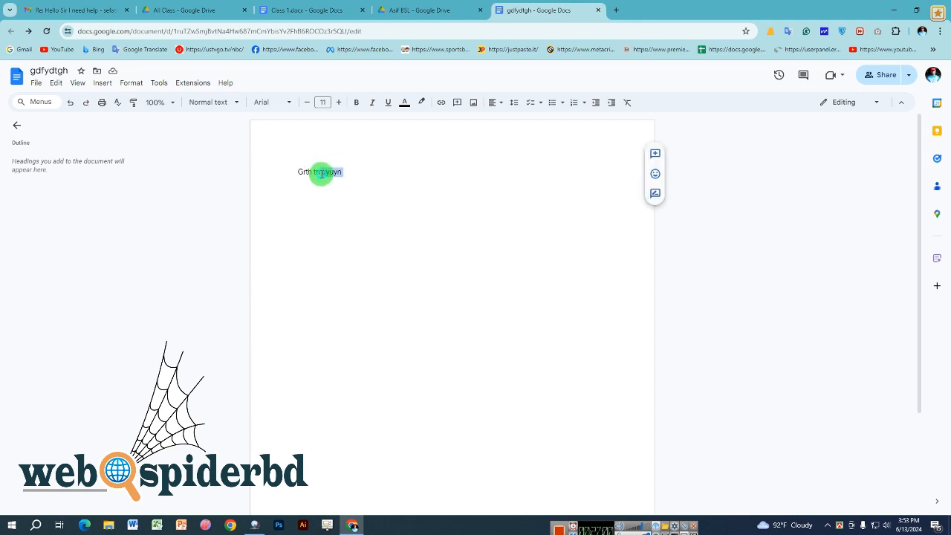
pyautogui.rightClick(329, 172)
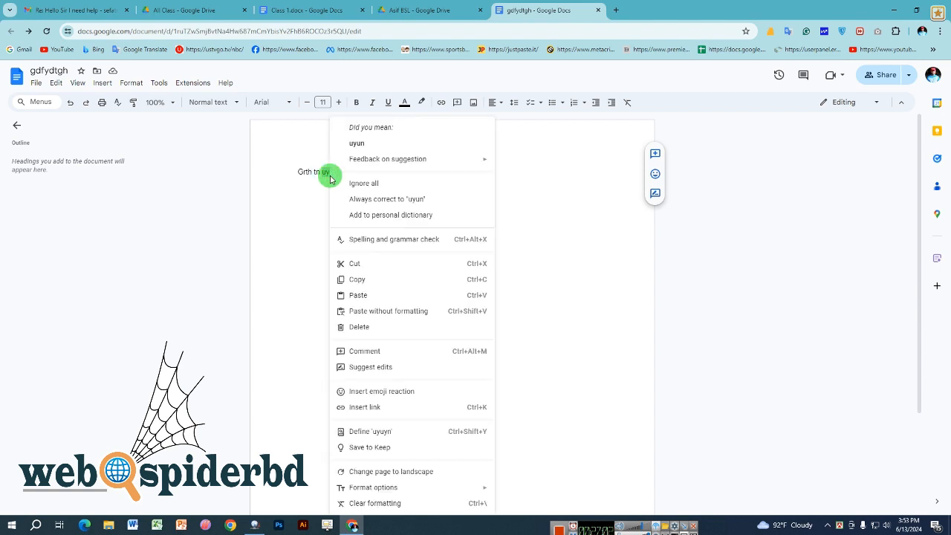
pyautogui.click(295, 220)
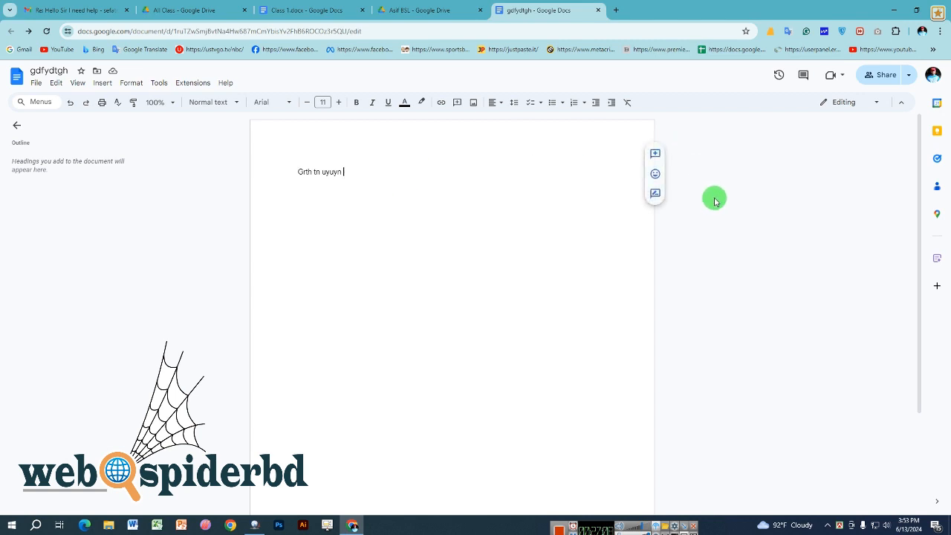
pyautogui.click(881, 75)
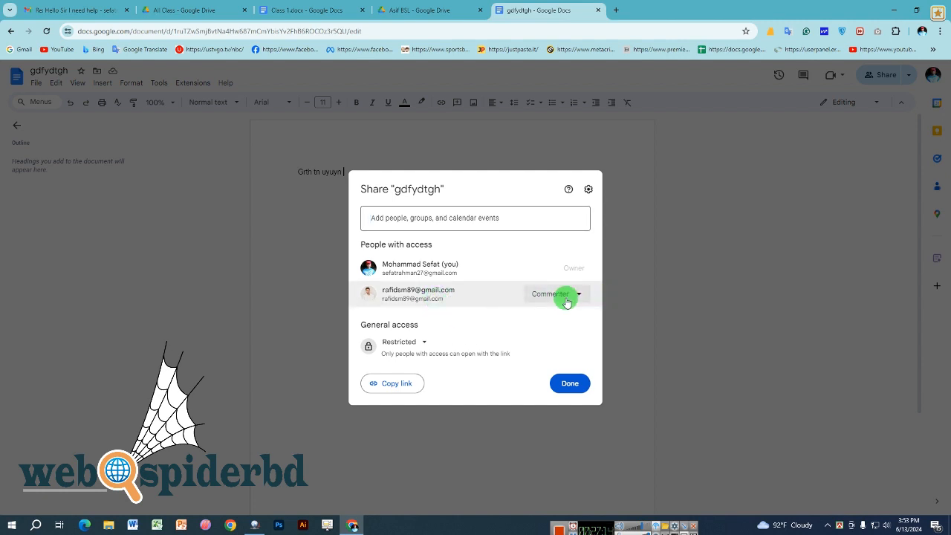
# - Switch the collaborator to Editor, then Viewer, then remove their access entirely
pyautogui.click(566, 297)
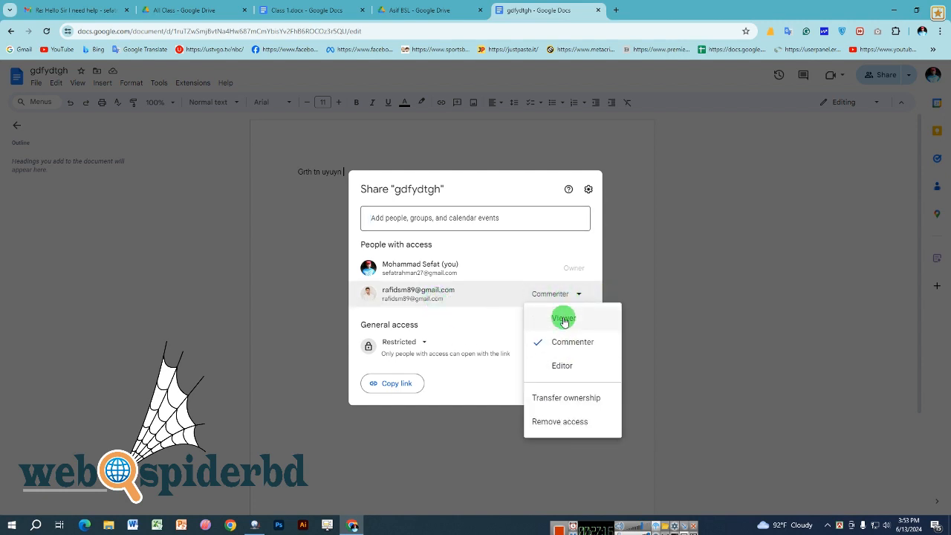
pyautogui.click(564, 366)
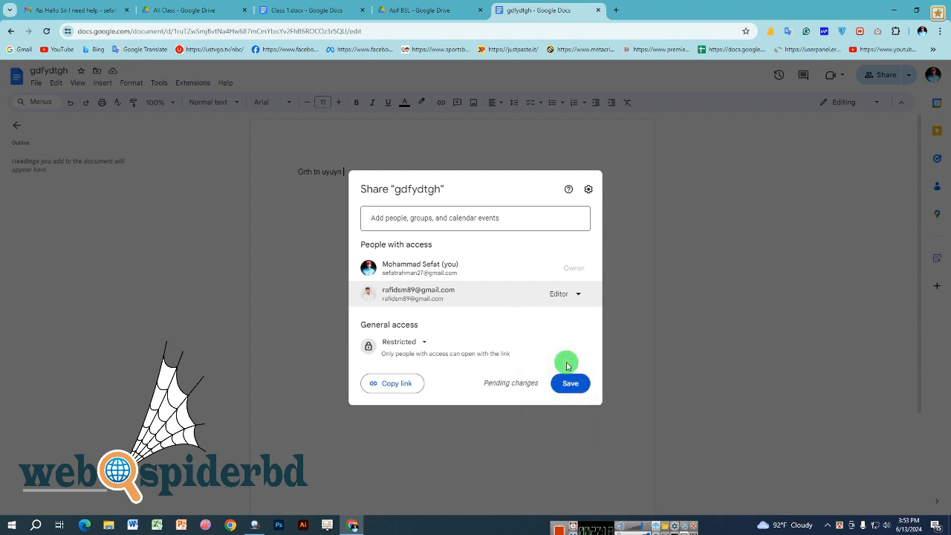
pyautogui.click(567, 294)
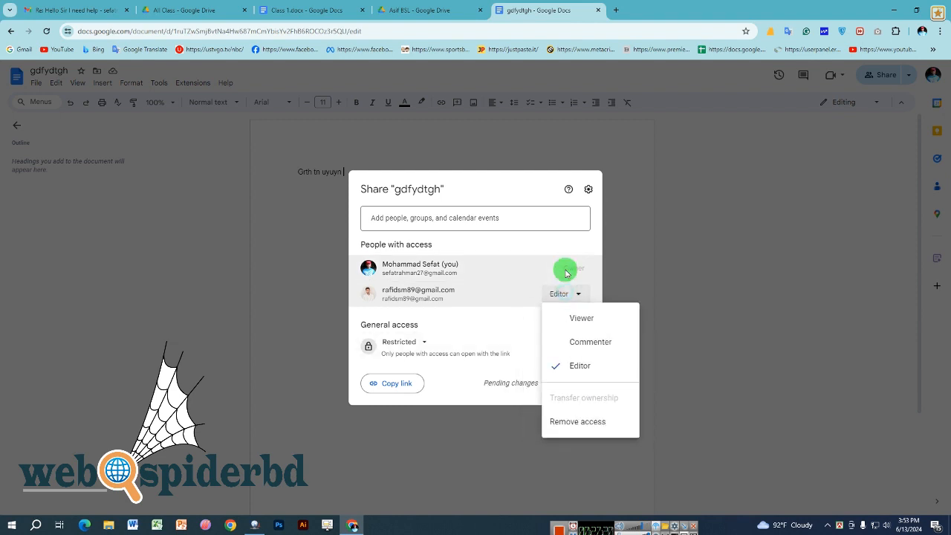
pyautogui.click(578, 323)
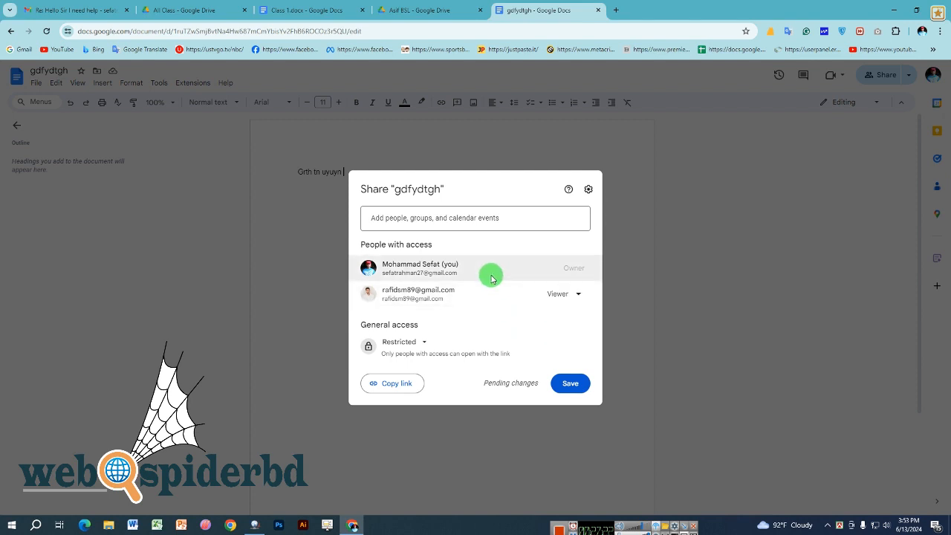
pyautogui.click(557, 295)
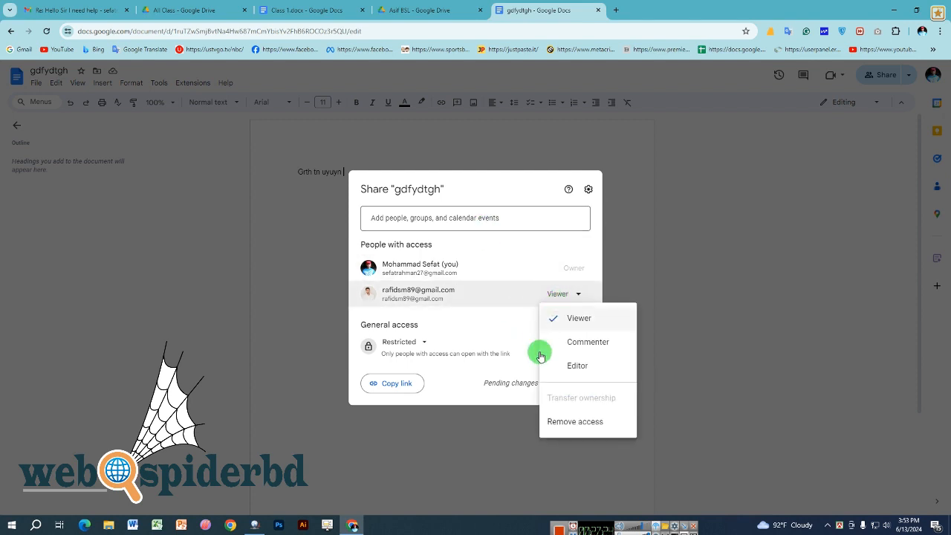
pyautogui.click(582, 423)
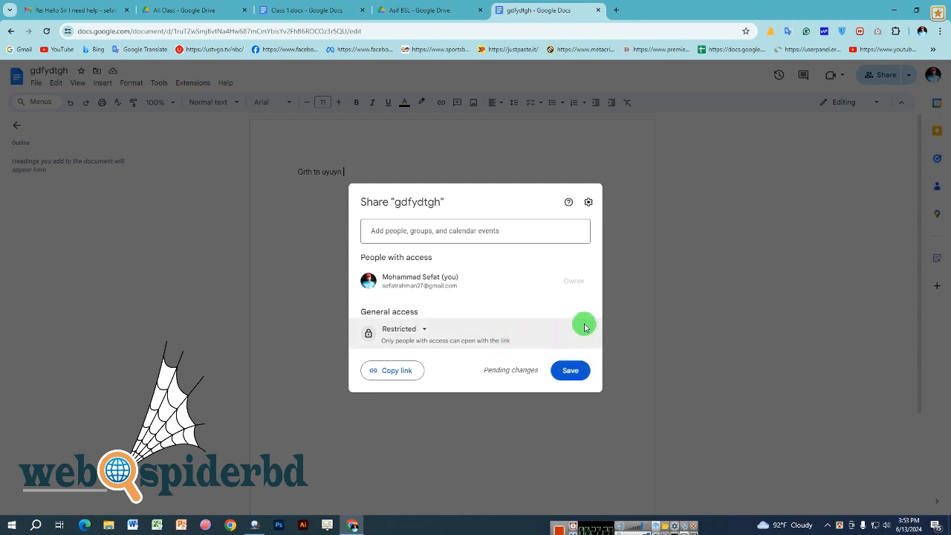
pyautogui.click(471, 230)
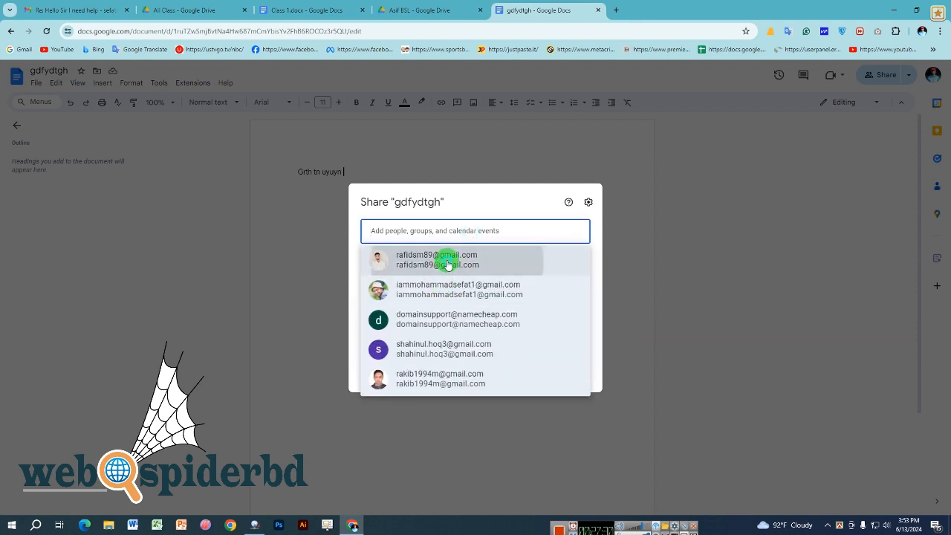
# - Re-add the collaborator as an invitee with Editor access
pyautogui.click(448, 262)
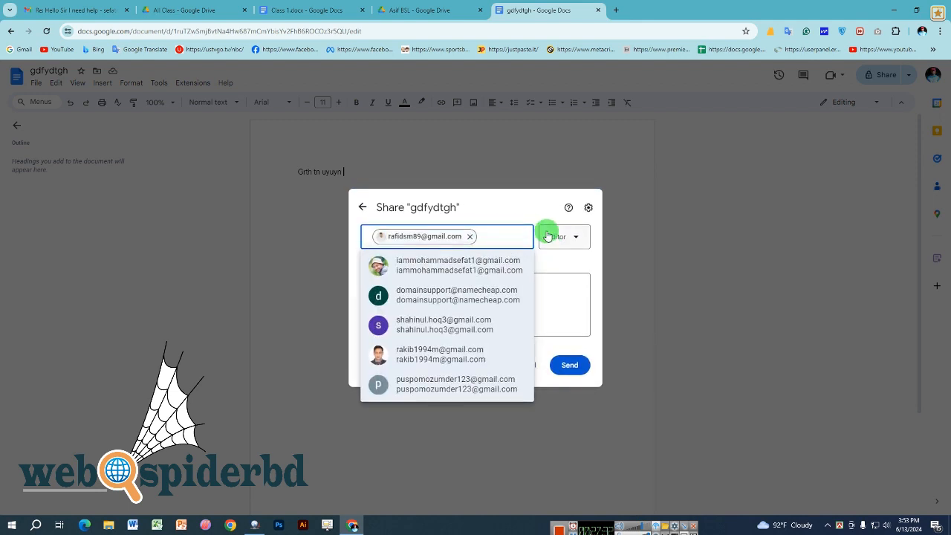
pyautogui.click(550, 236)
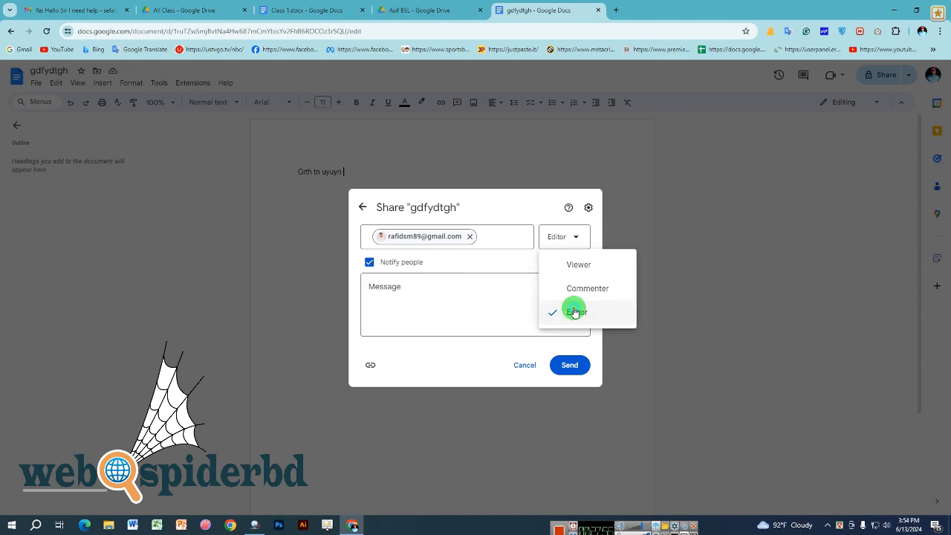
pyautogui.click(513, 305)
pyautogui.click(570, 368)
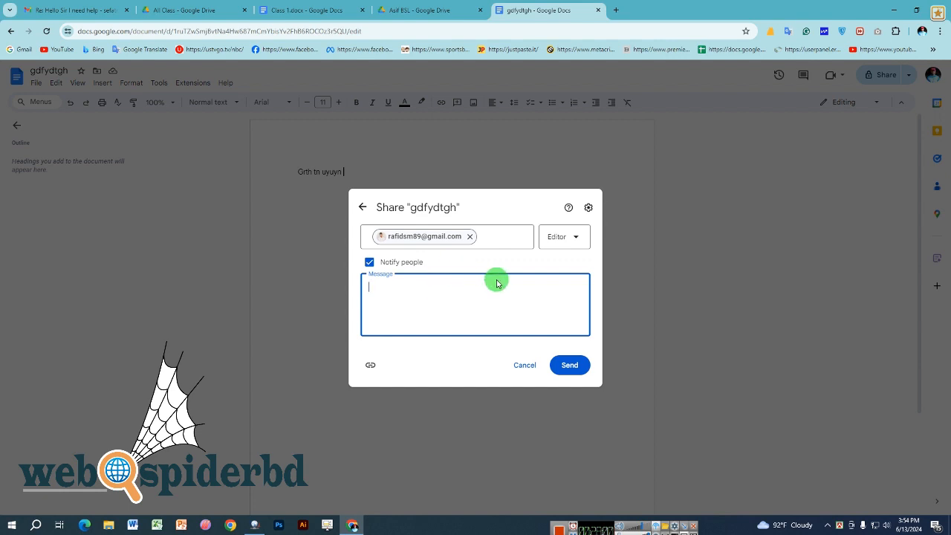
# - Turn off editor resharing and viewer/commenter download, print and copy in sharing settings
pyautogui.click(588, 208)
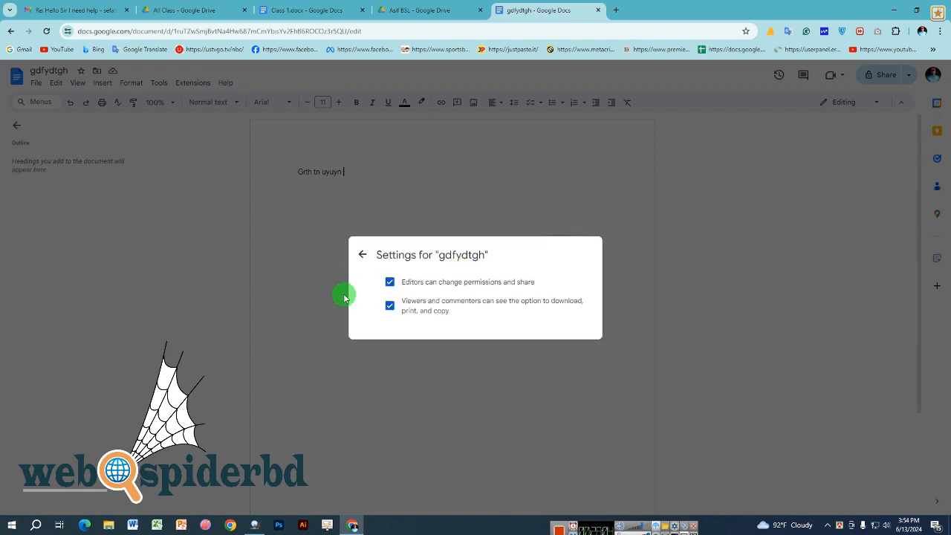
pyautogui.click(390, 281)
pyautogui.click(390, 306)
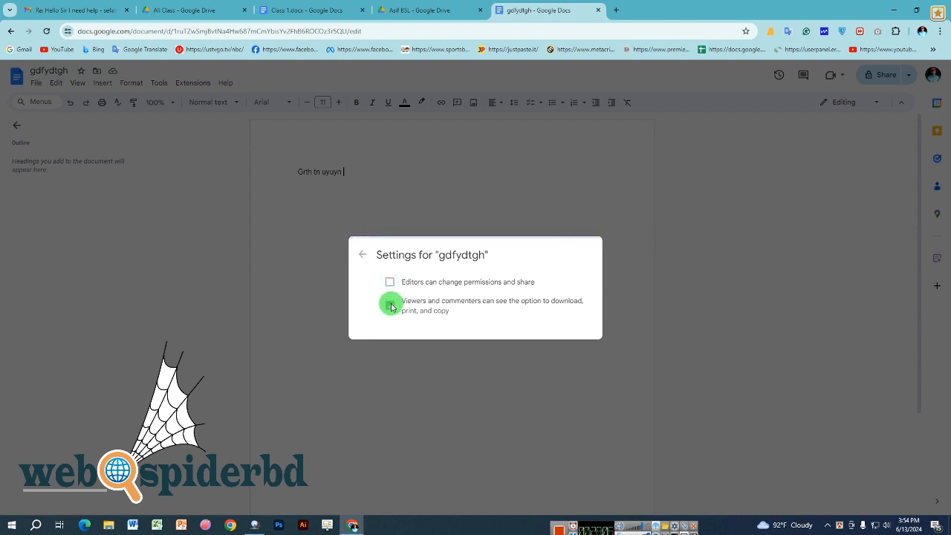
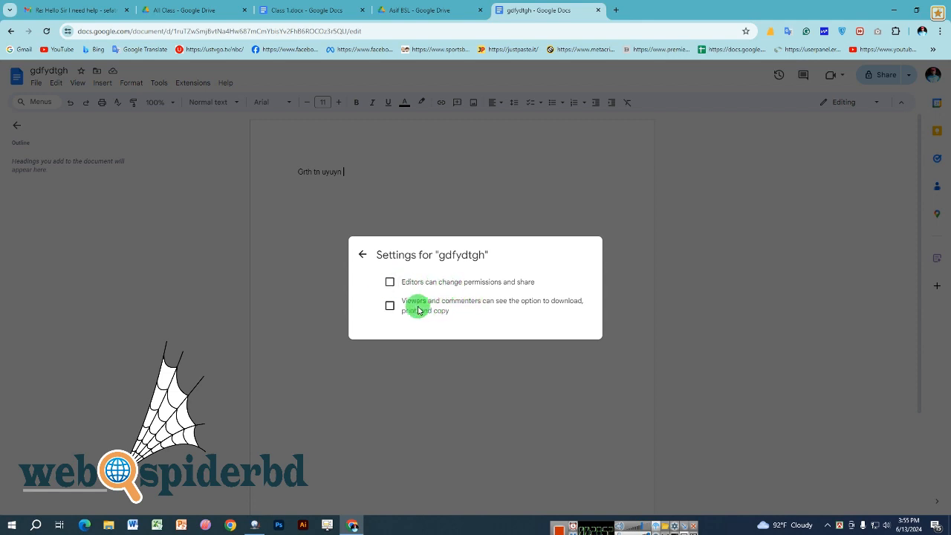
# - Allow editors to change permissions and share, then return to the share dialog
pyautogui.moveTo(418, 283); pyautogui.dragTo(529, 283)
pyautogui.click(466, 288)
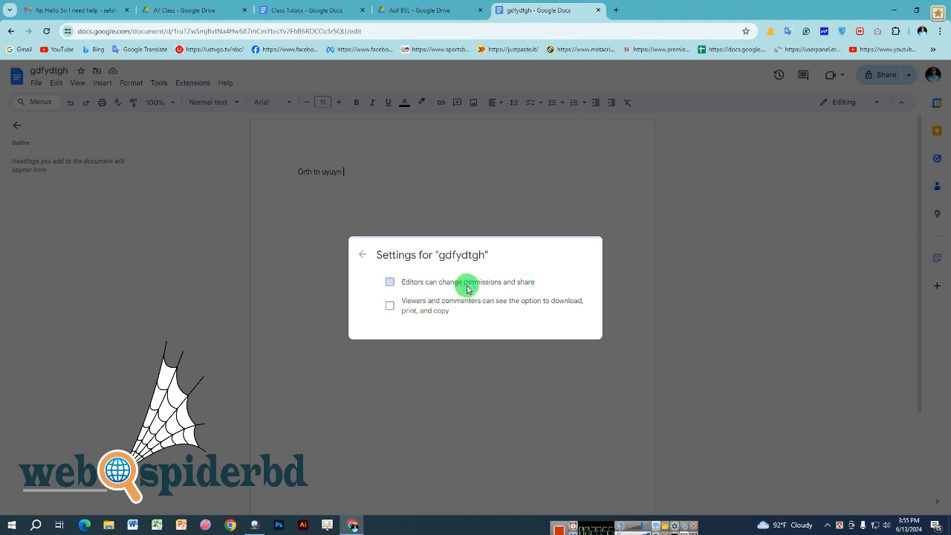
pyautogui.tripleClick(466, 289)
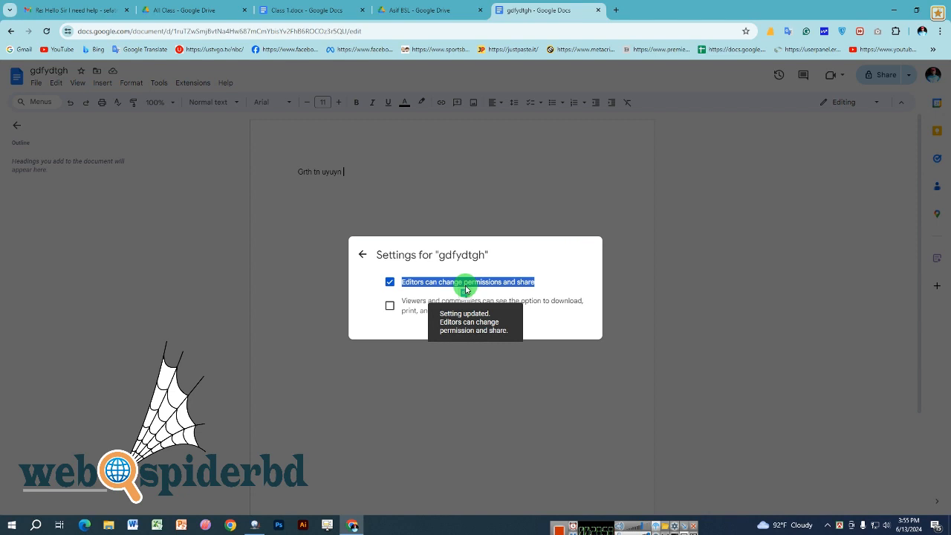
pyautogui.click(360, 257)
pyautogui.click(360, 260)
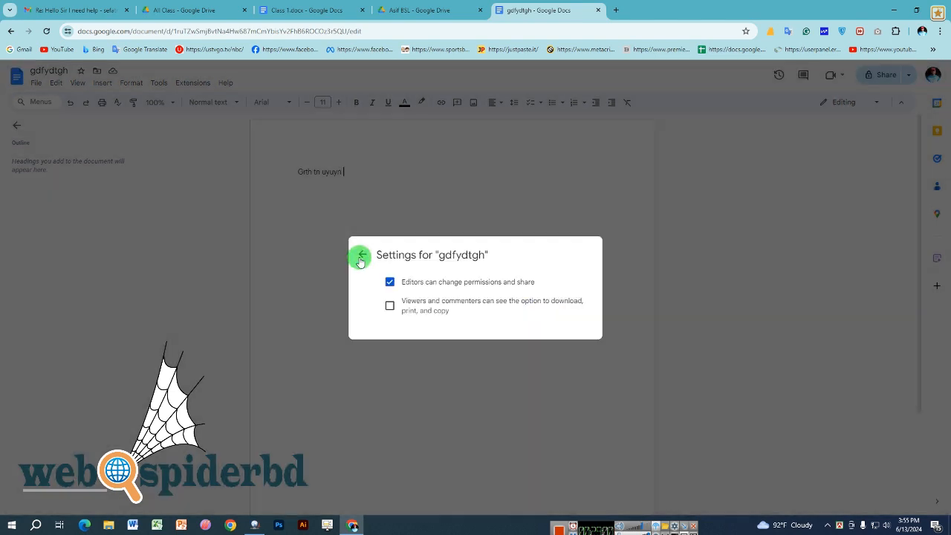
pyautogui.click(362, 255)
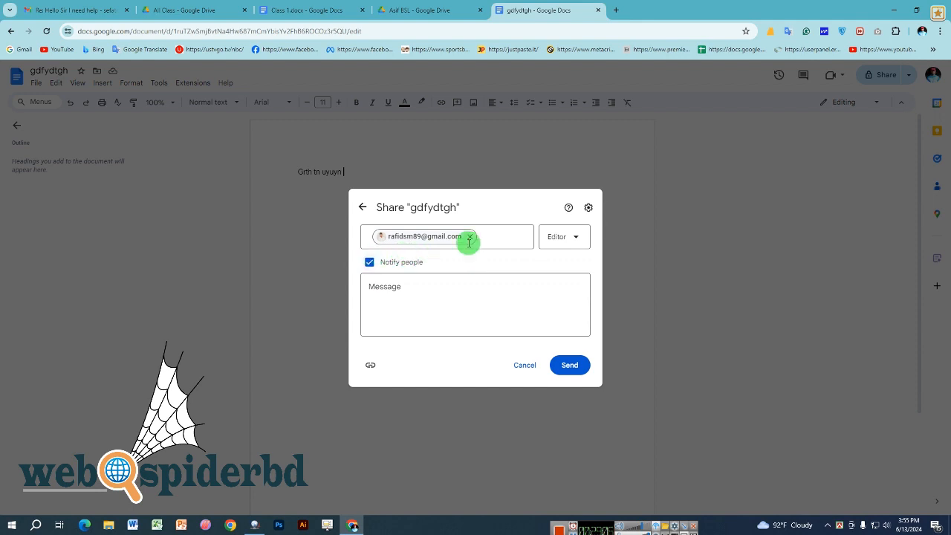
# - Remove the pending recipient from the invite
pyautogui.moveTo(440, 240)
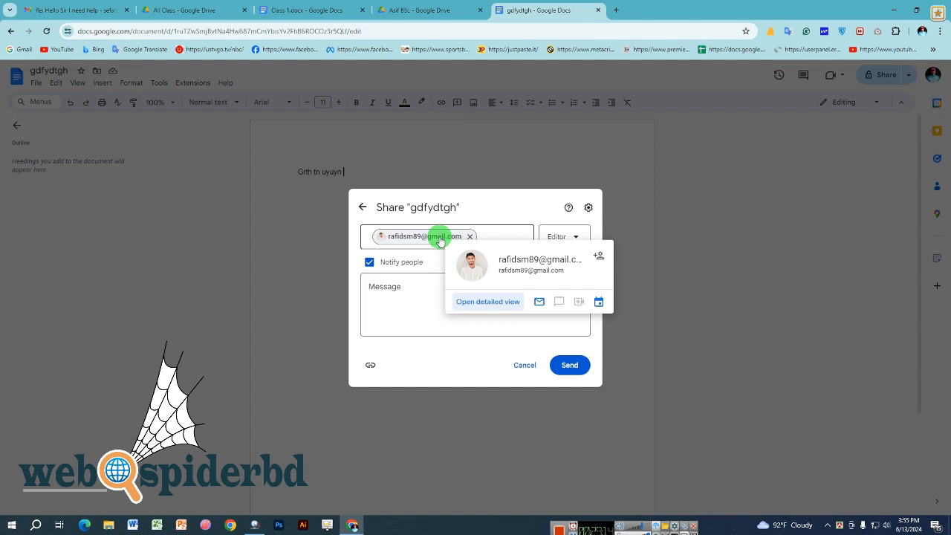
pyautogui.click(411, 314)
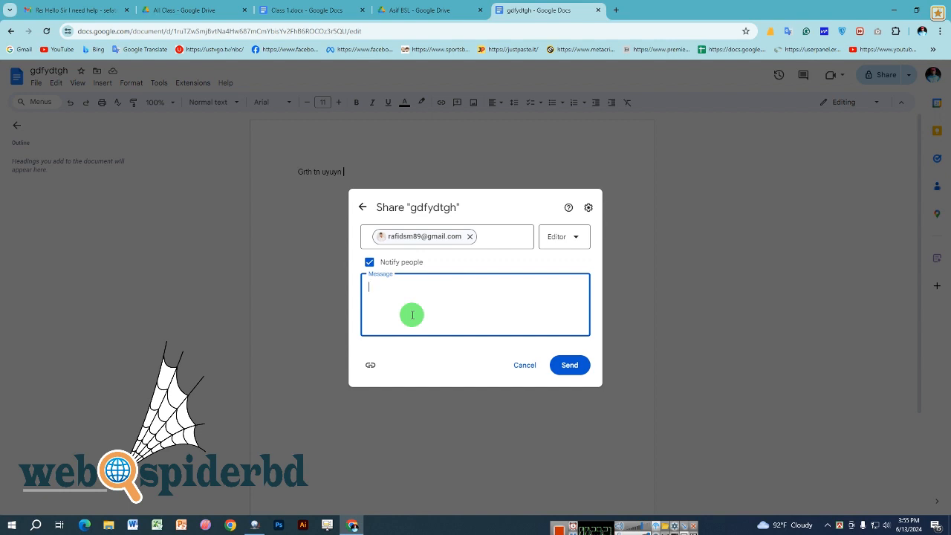
pyautogui.click(471, 237)
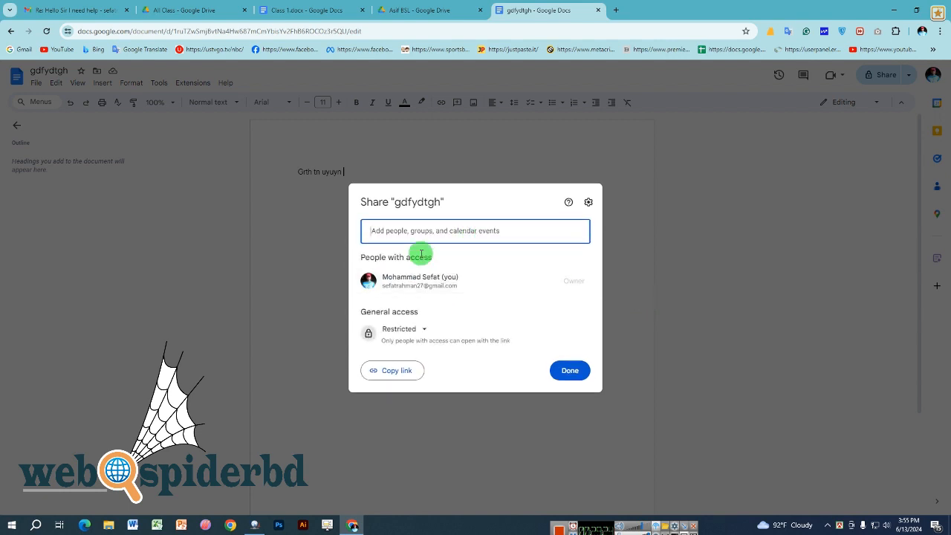
# - Copy the link to gdfydtgh from the reopened share dialog
pyautogui.click(647, 230)
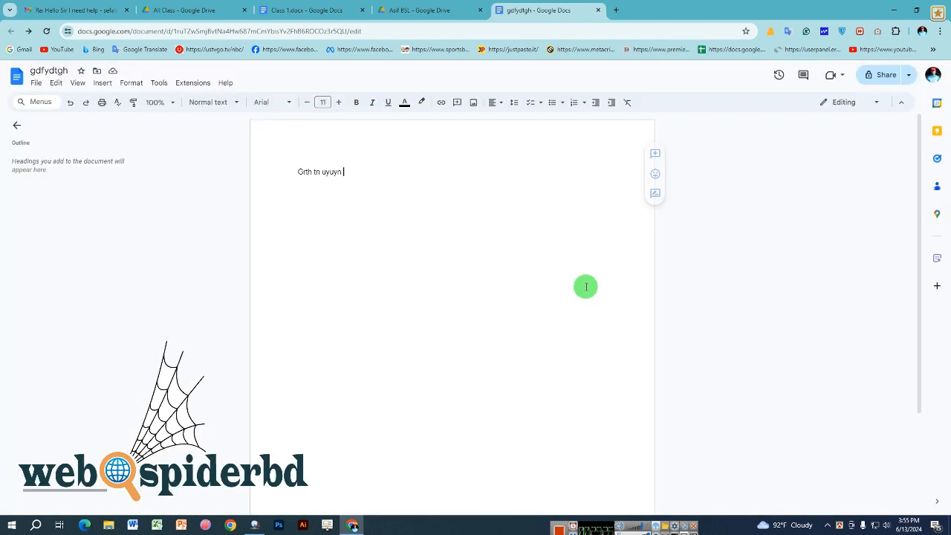
pyautogui.click(872, 76)
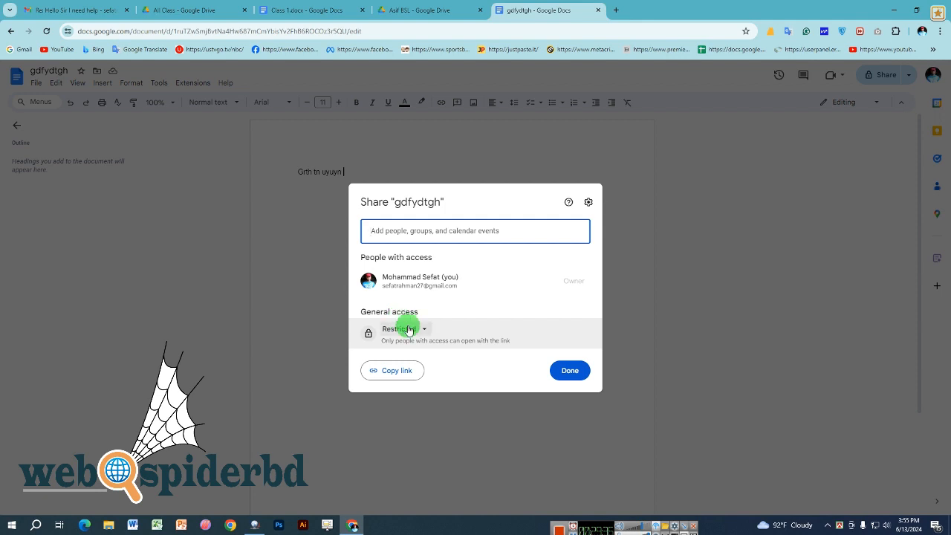
pyautogui.click(414, 372)
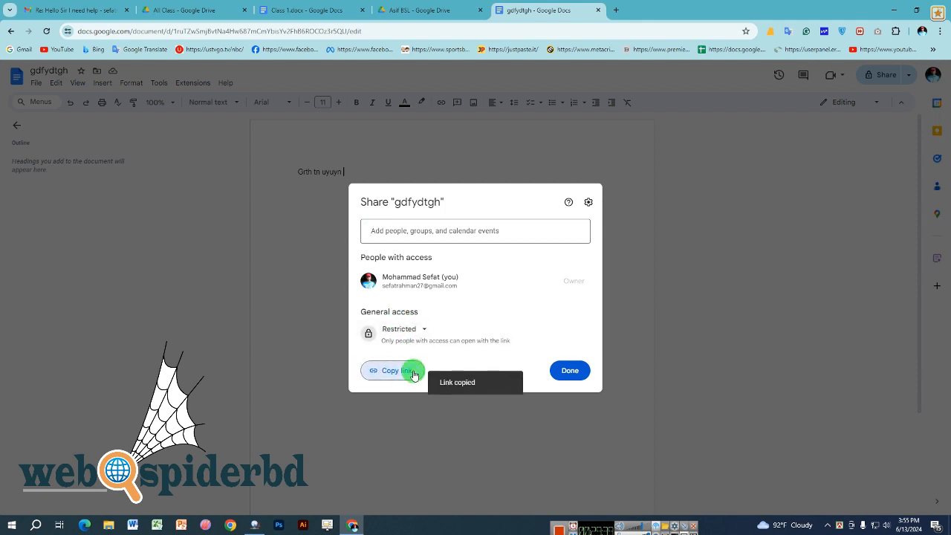
# - Open the copied link in another Chrome profile, where it shows 'You need access', then minimize that window
pyautogui.click(928, 35)
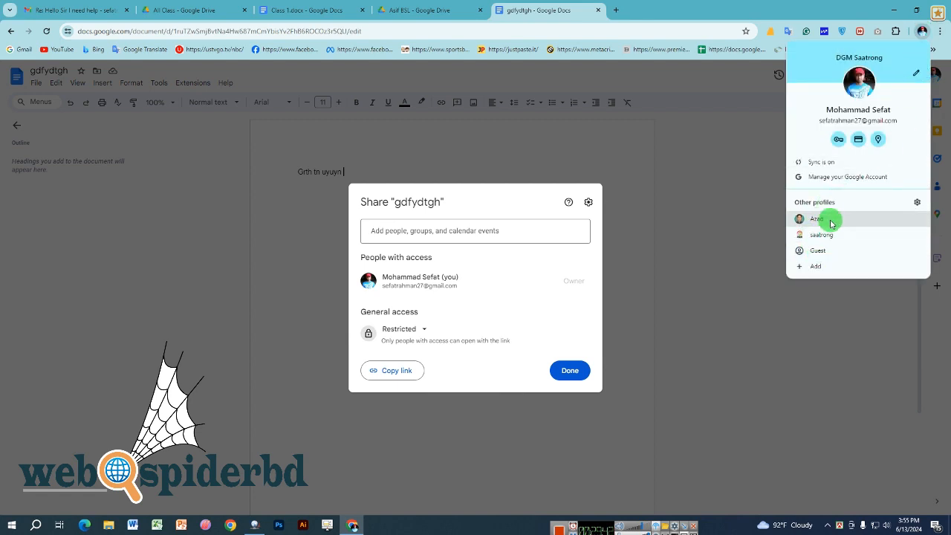
pyautogui.click(831, 223)
pyautogui.rightClick(682, 32)
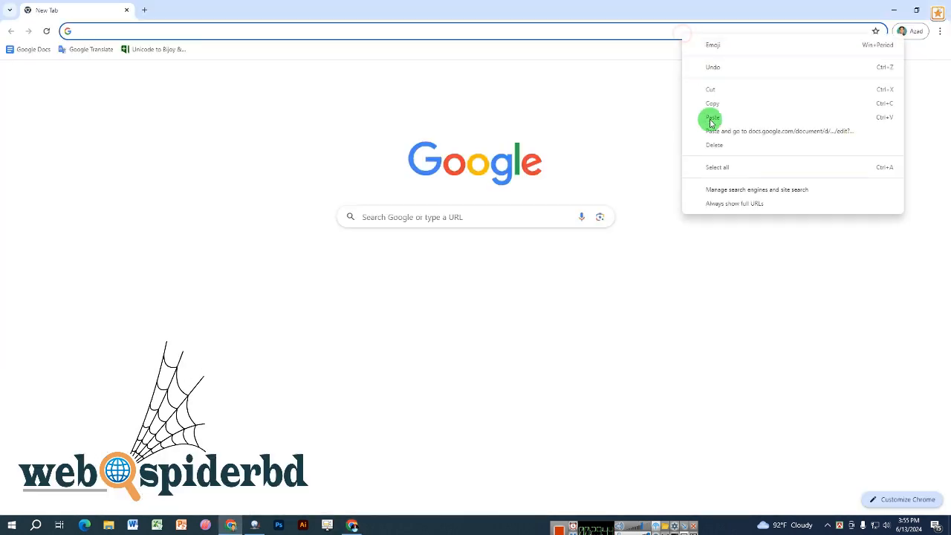
pyautogui.click(732, 132)
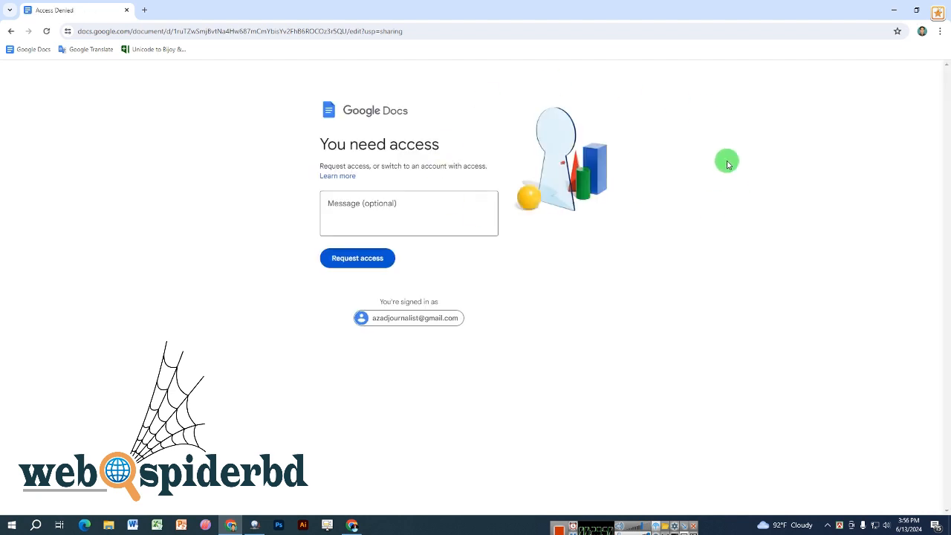
pyautogui.click(393, 208)
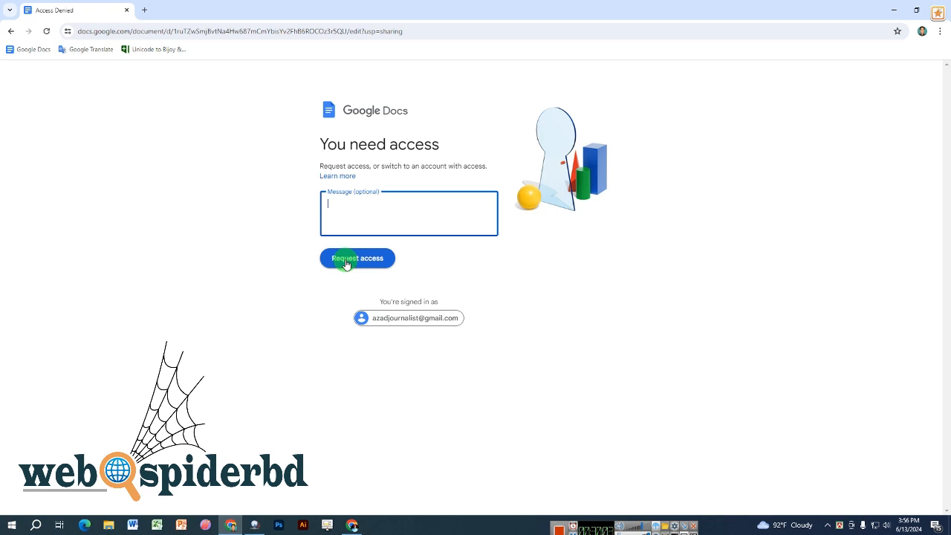
pyautogui.click(892, 10)
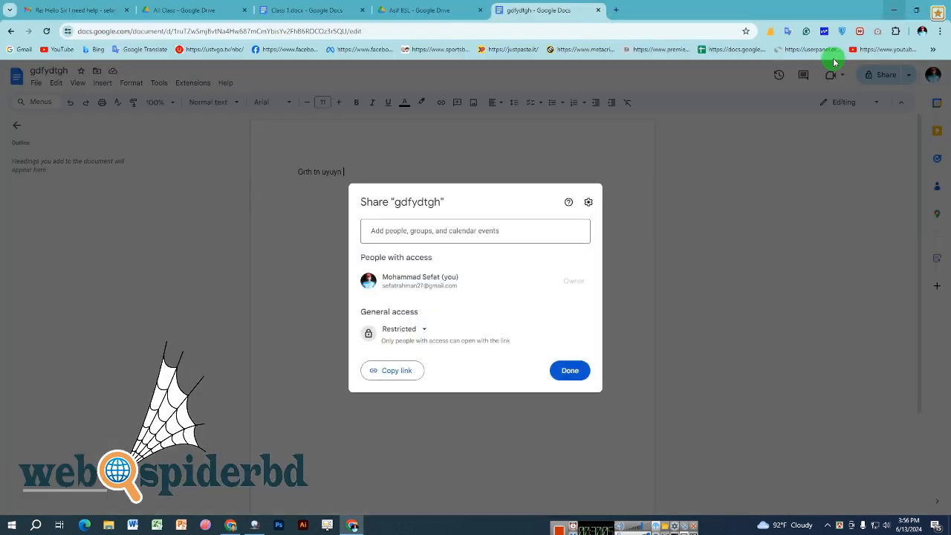
# - Set gdfydtgh's general access to Anyone with the link
pyautogui.click(416, 331)
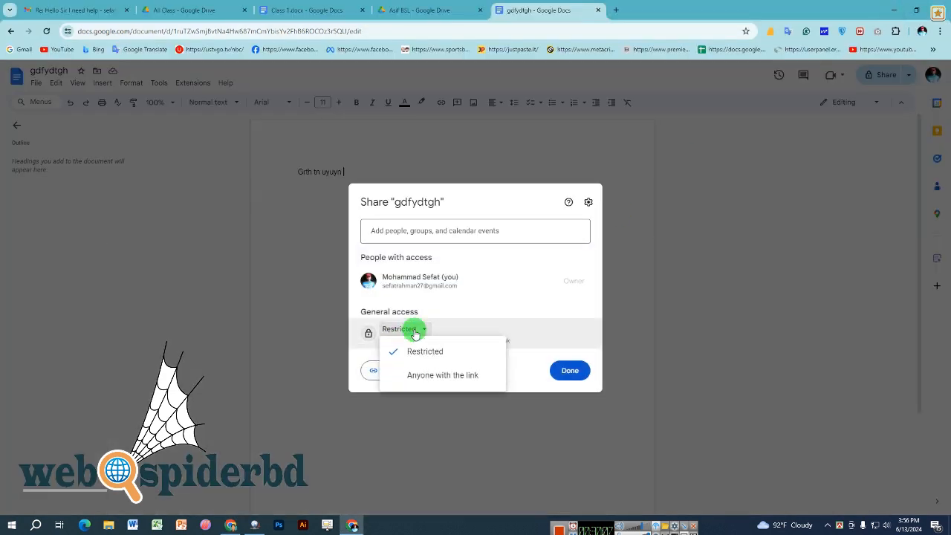
pyautogui.click(416, 377)
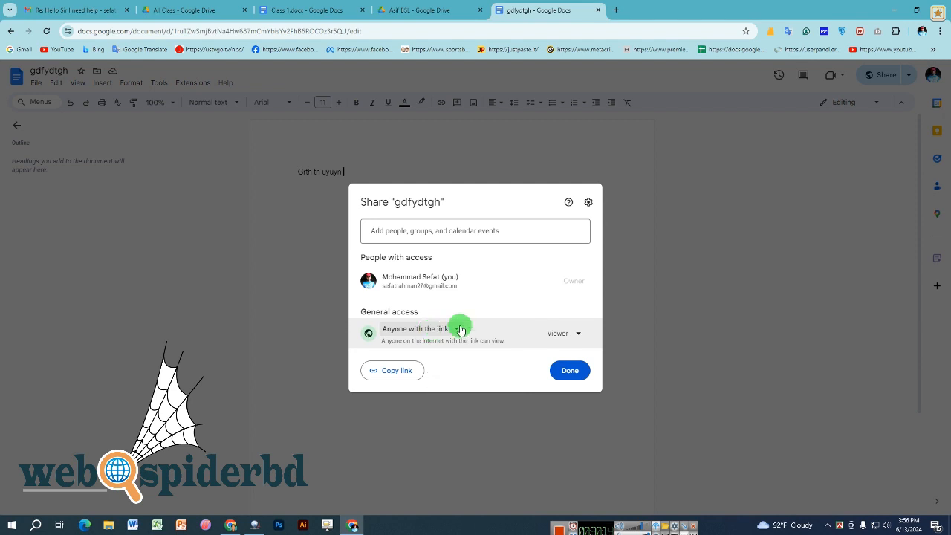
pyautogui.click(570, 370)
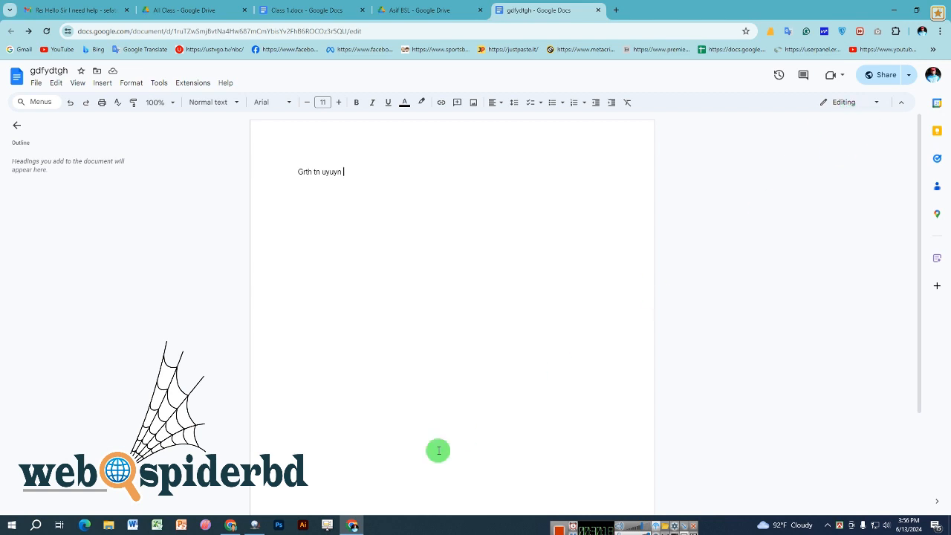
# - Reload the other profile's window to open the document view-only, then return to the owner's window
pyautogui.click(231, 526)
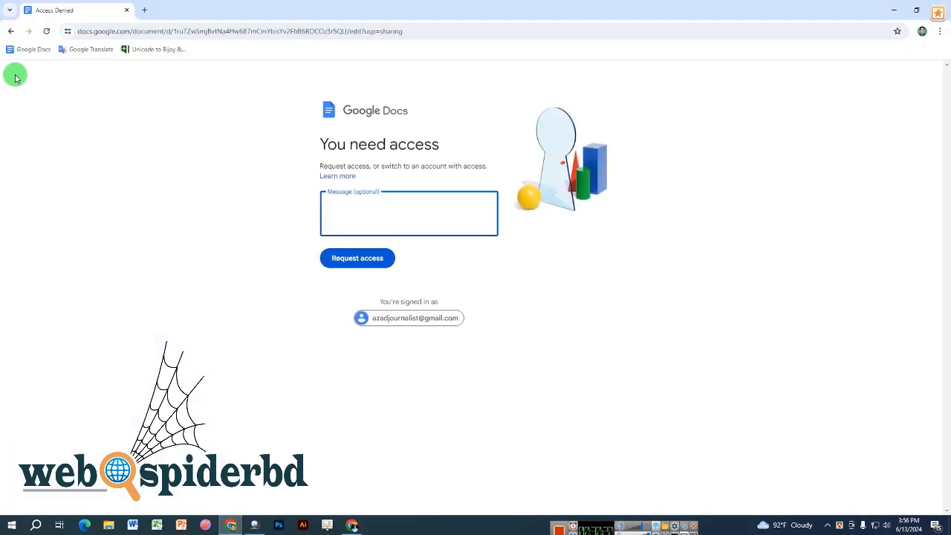
pyautogui.click(46, 31)
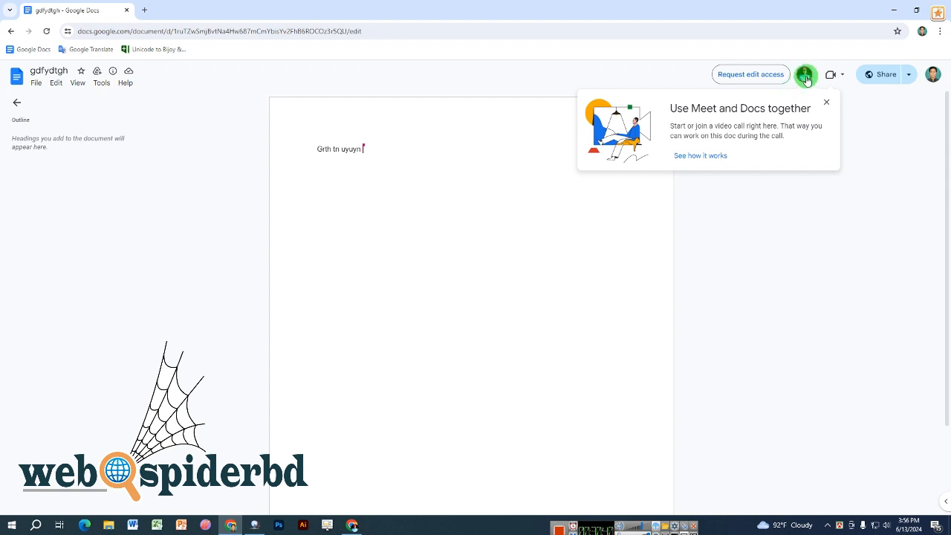
pyautogui.moveTo(807, 80)
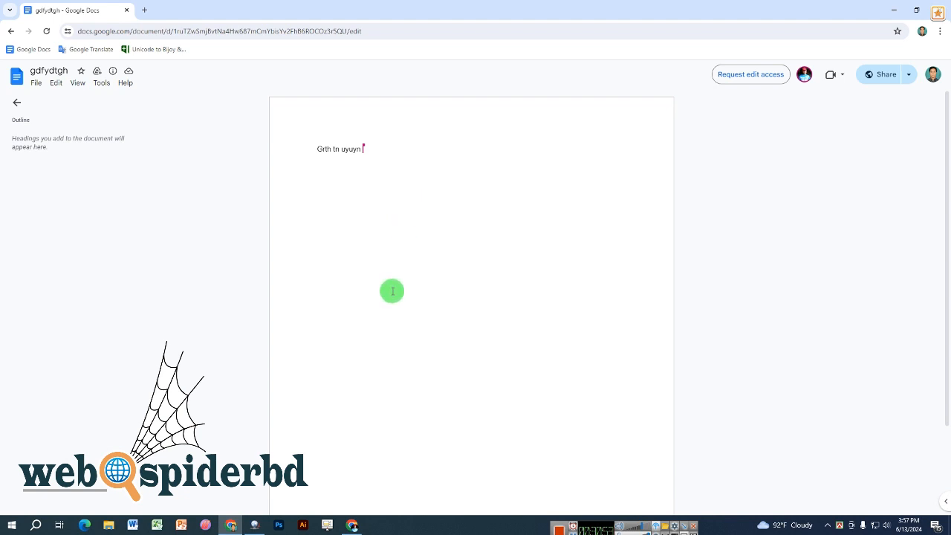
pyautogui.click(238, 523)
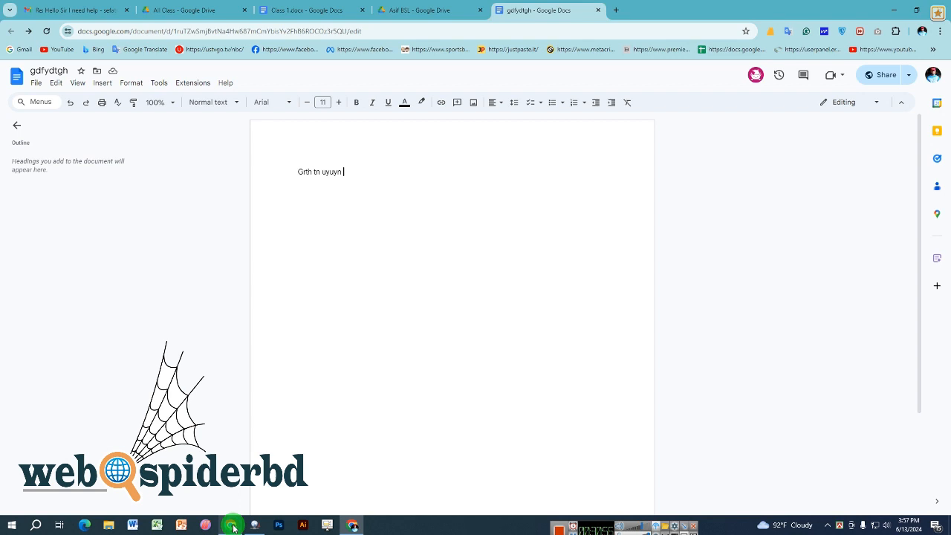
# - Give anyone with the link Editor access to gdfydtgh
pyautogui.click(894, 76)
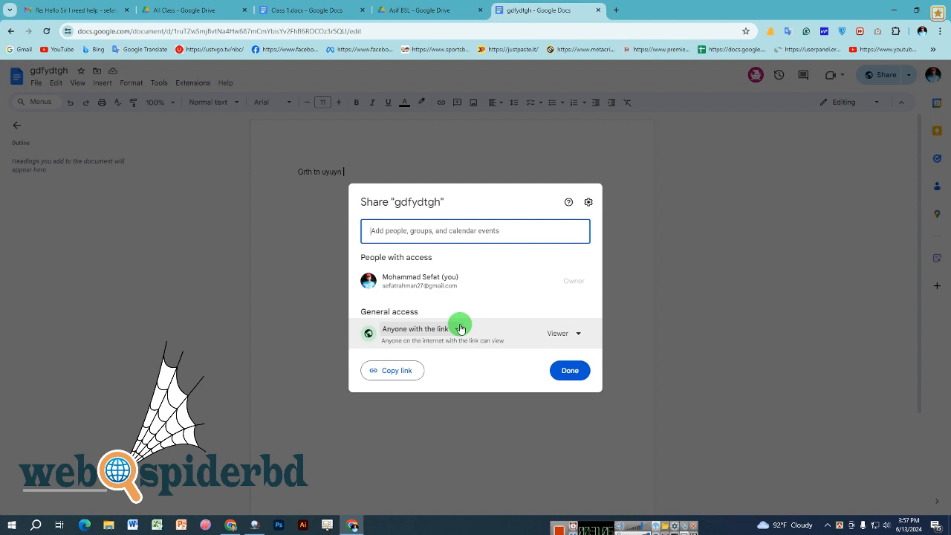
pyautogui.click(577, 334)
pyautogui.click(580, 421)
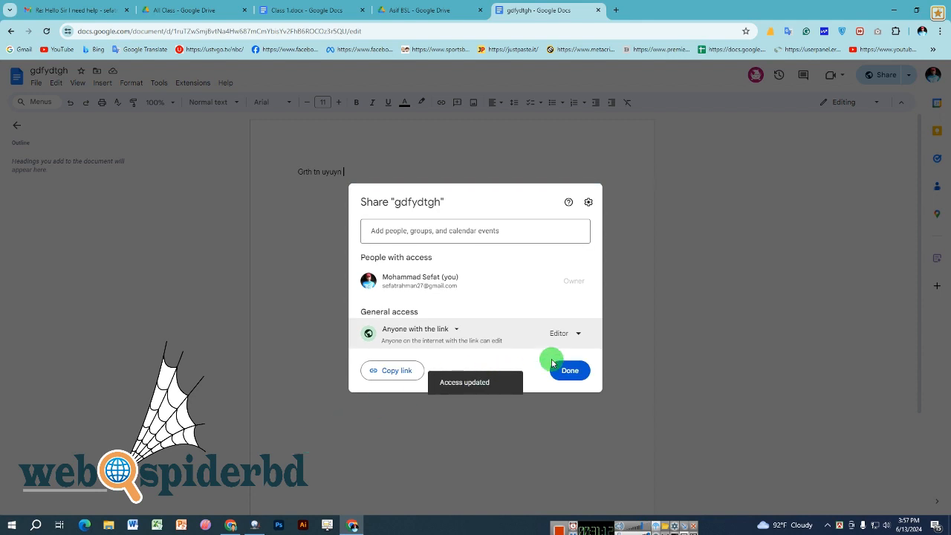
pyautogui.click(565, 367)
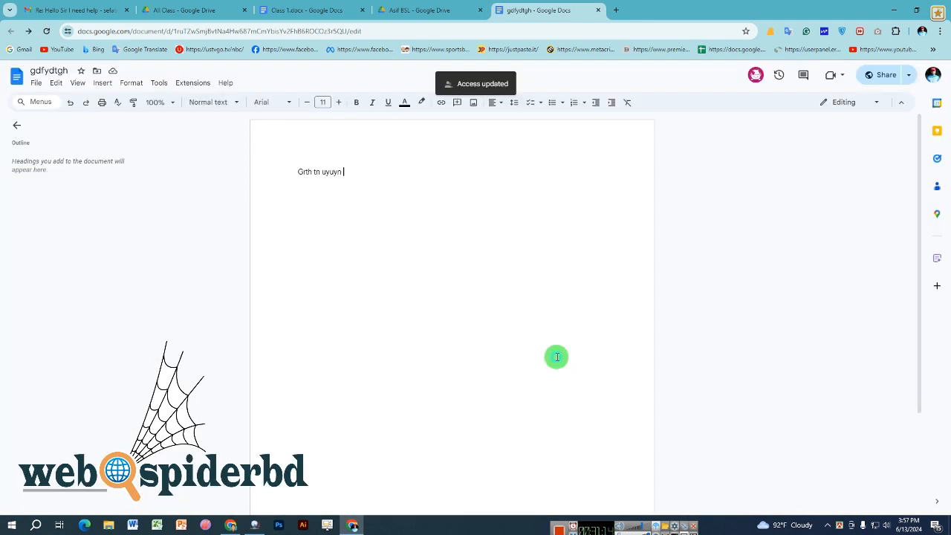
# - In the other profile, reload and type 'hhbryhuh tuuyjuy6ju juj hjujtu' into the document, then go back
pyautogui.click(231, 526)
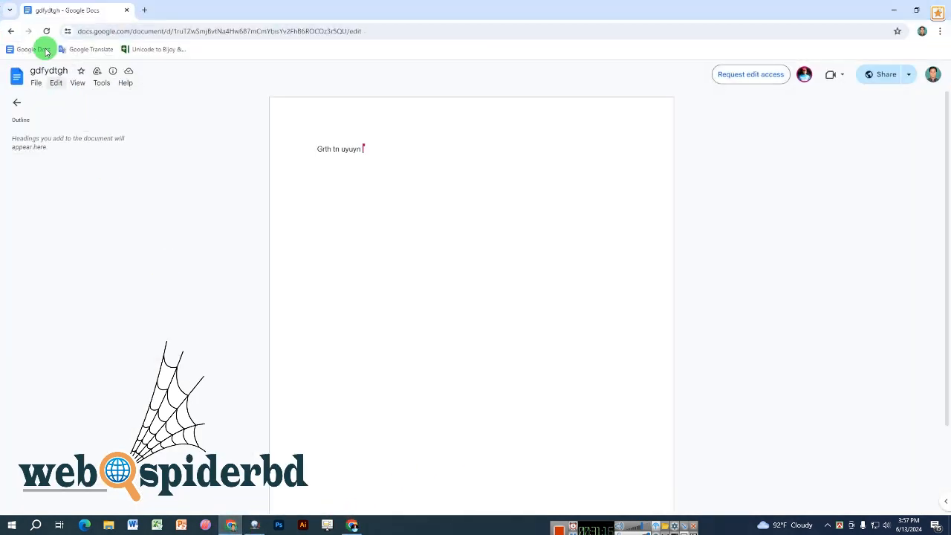
pyautogui.click(47, 30)
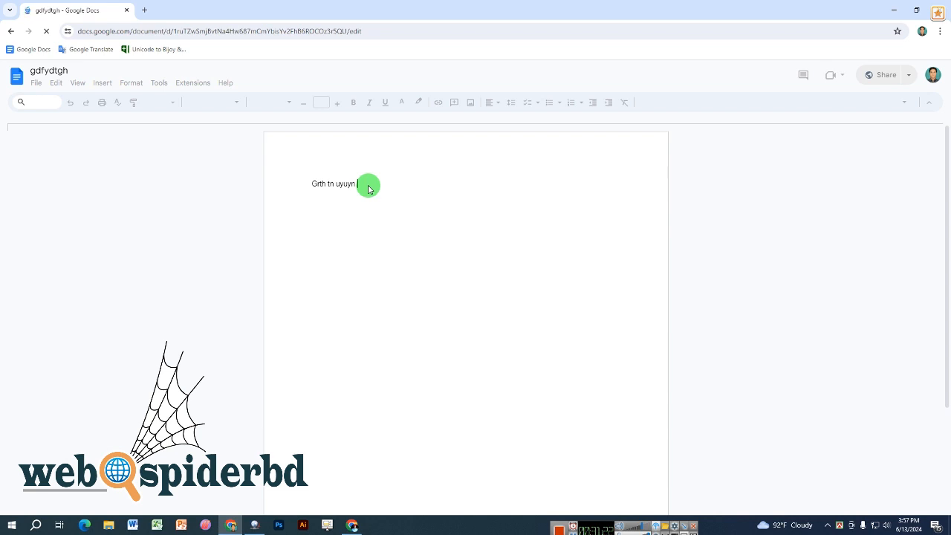
pyautogui.click(914, 175)
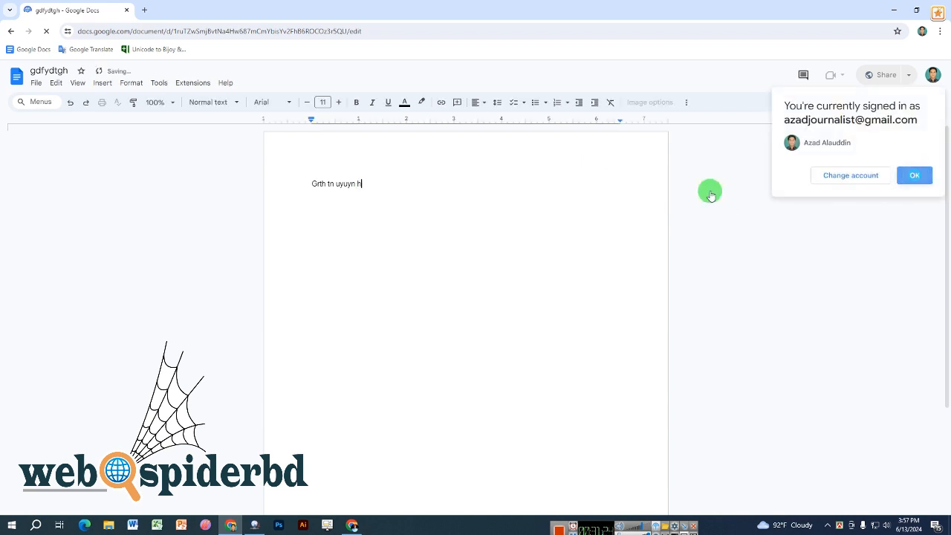
pyautogui.write('hhbryhu')
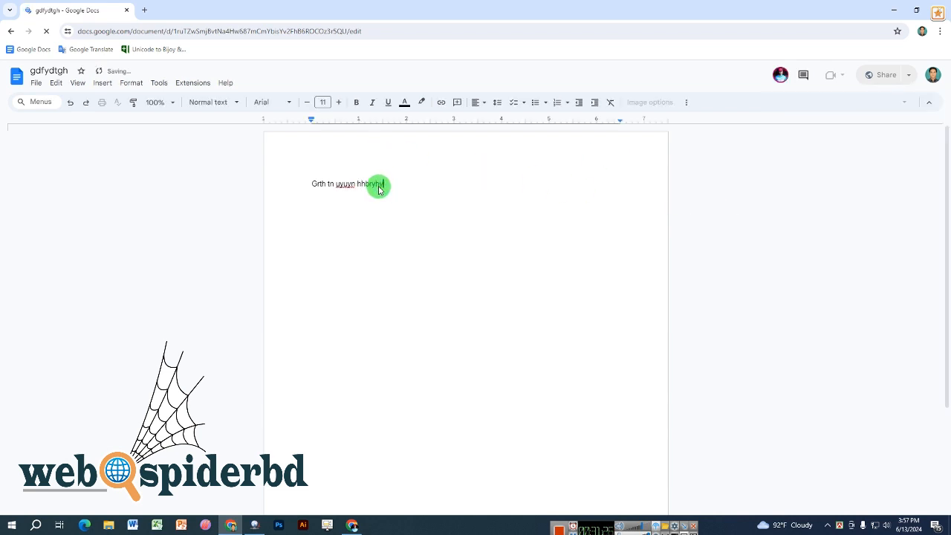
pyautogui.write('h tuuyjuy6ju j')
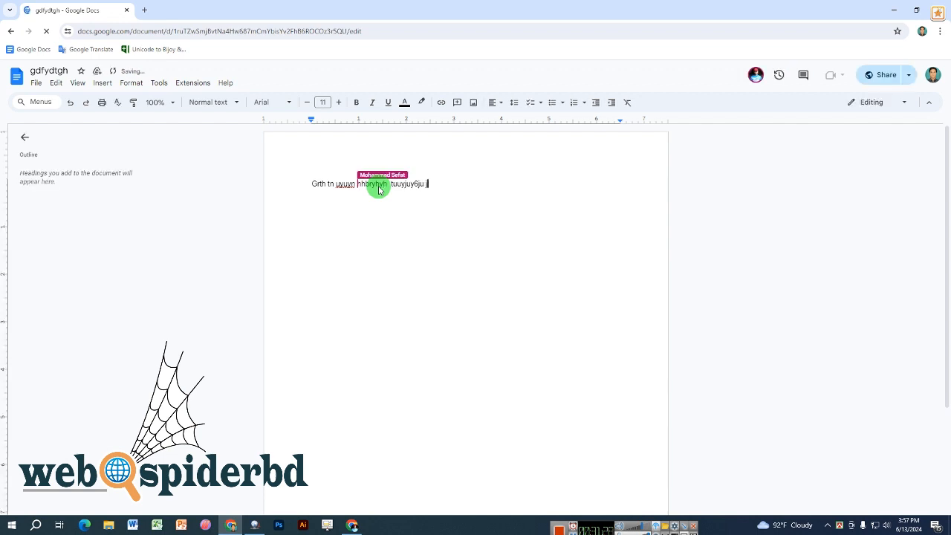
pyautogui.write('uj hjujtu')
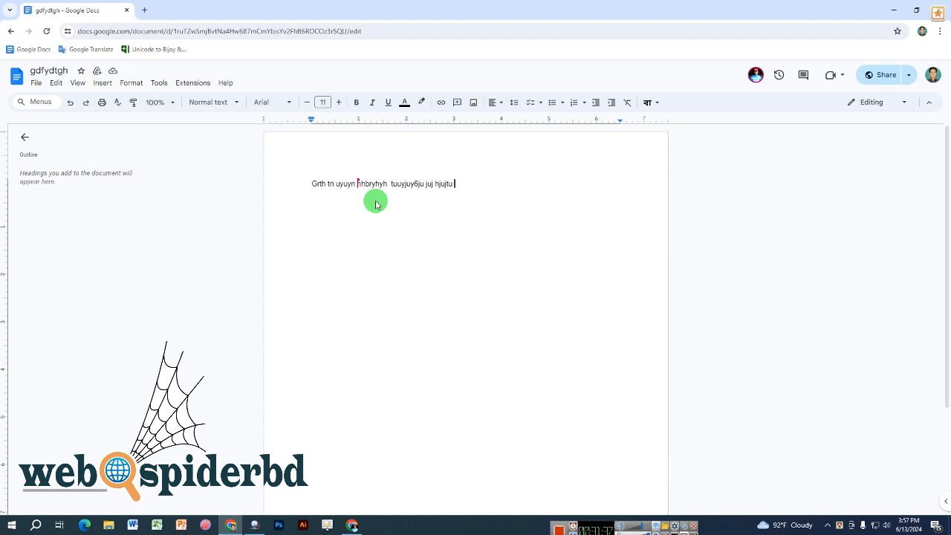
pyautogui.click(391, 188)
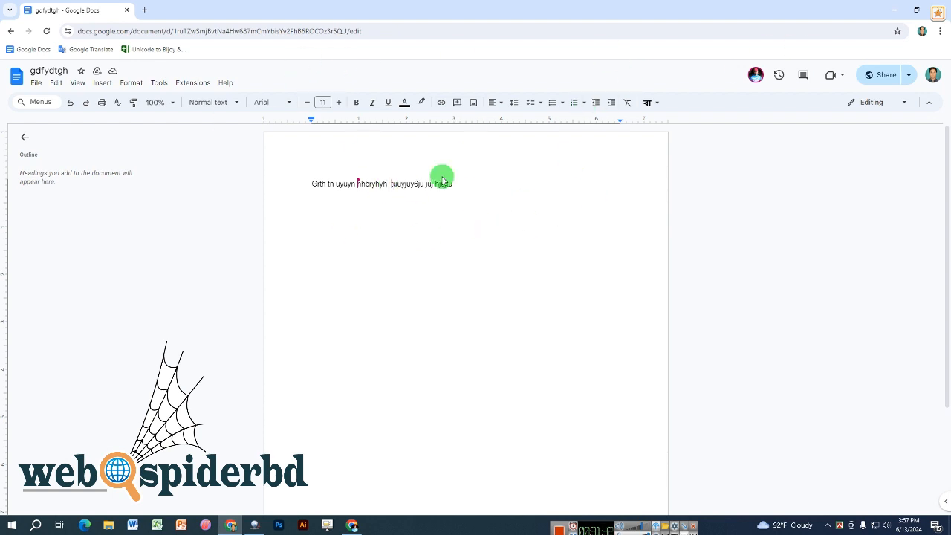
pyautogui.click(9, 31)
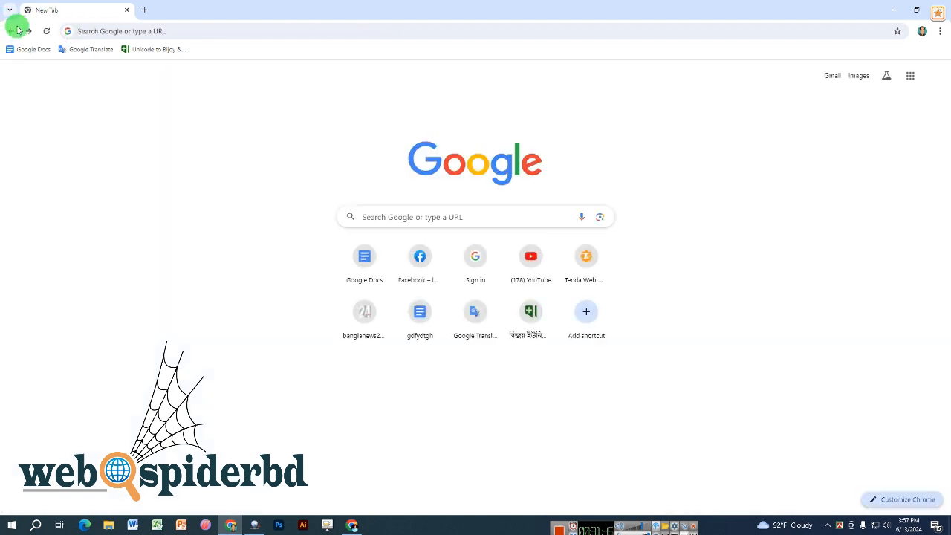
# - Create a new Google Sheets spreadsheet from the Asif BSL Drive folder
pyautogui.click(351, 524)
pyautogui.click(299, 7)
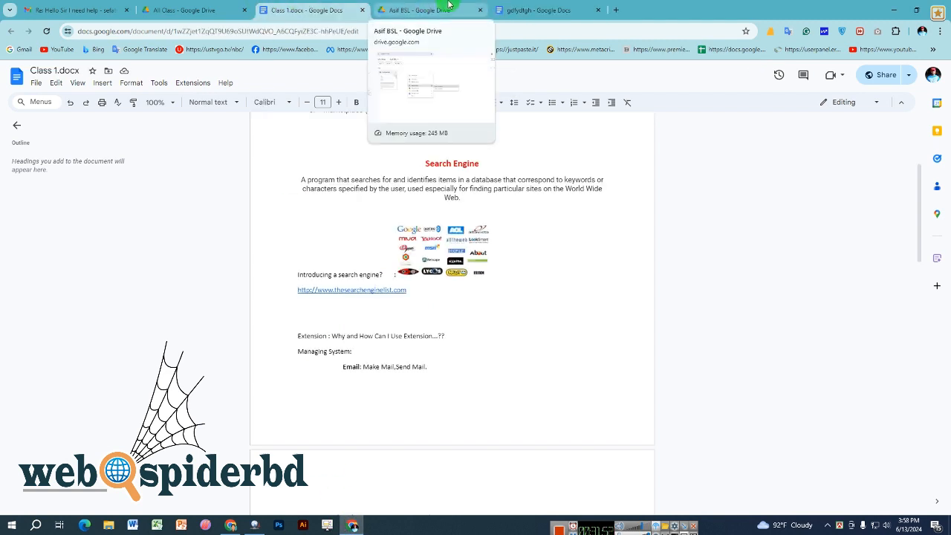
pyautogui.click(445, 7)
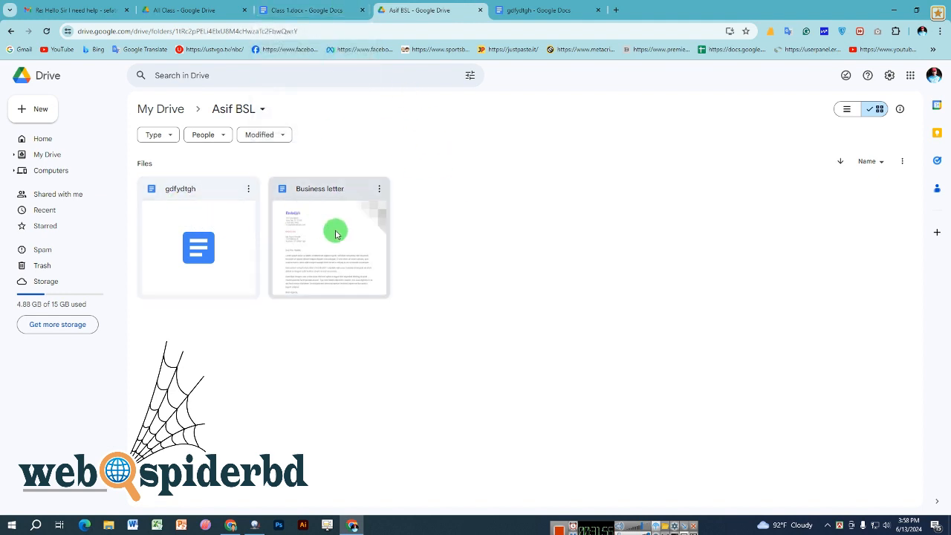
pyautogui.rightClick(519, 207)
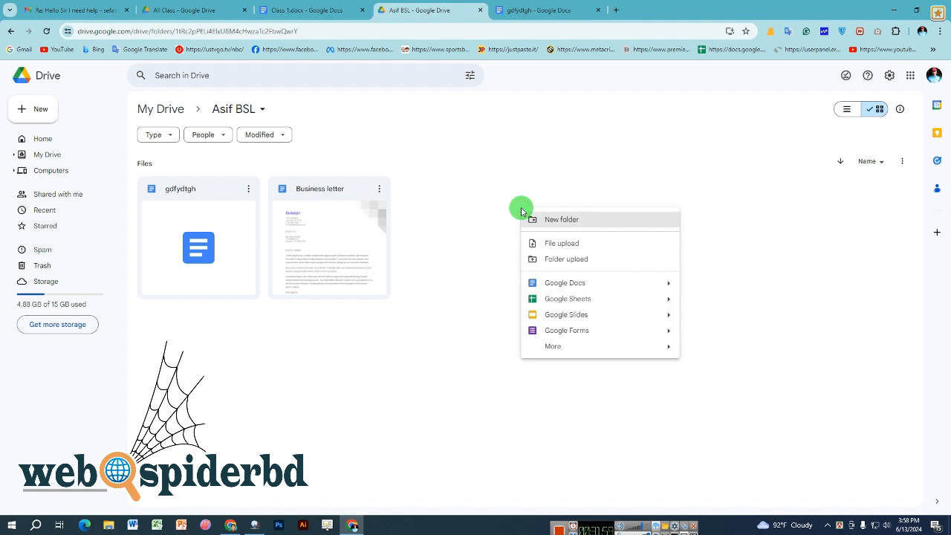
pyautogui.click(577, 299)
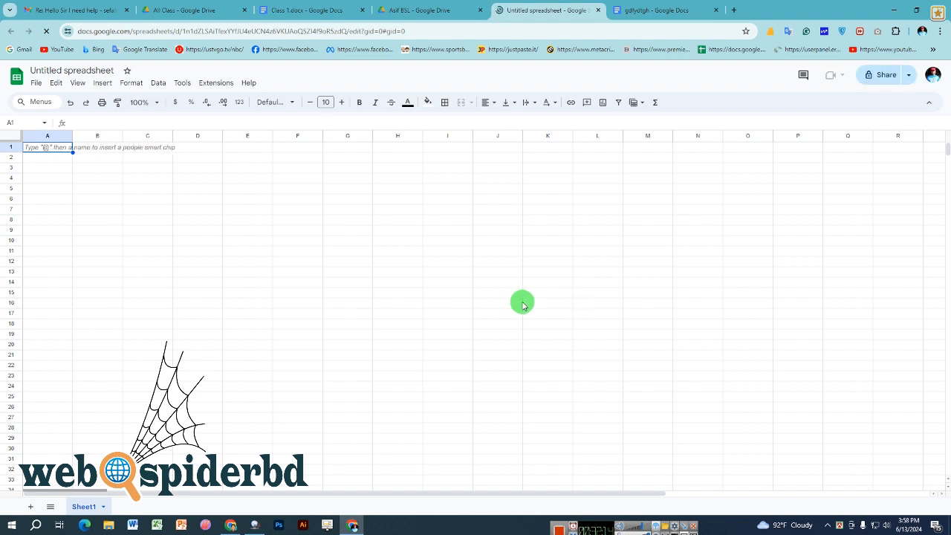
pyautogui.click(380, 296)
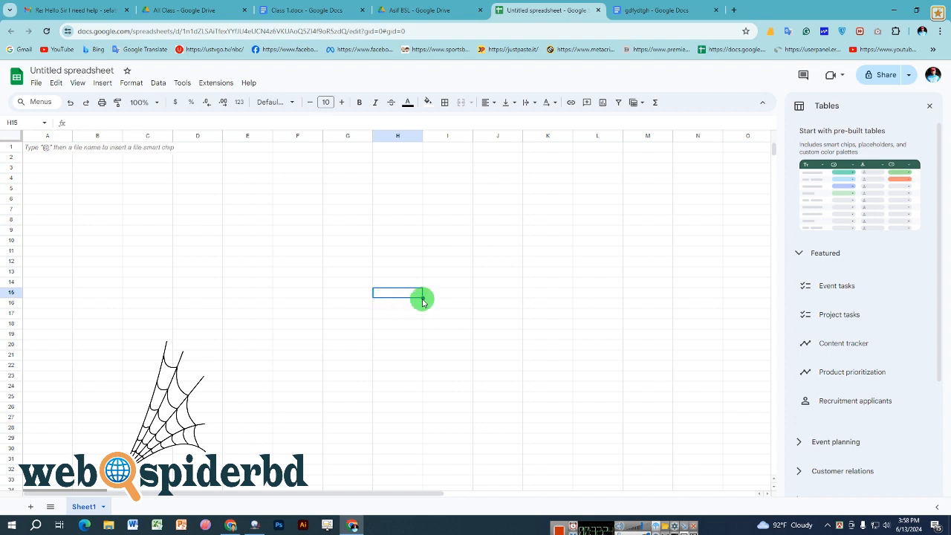
pyautogui.click(499, 253)
pyautogui.click(929, 105)
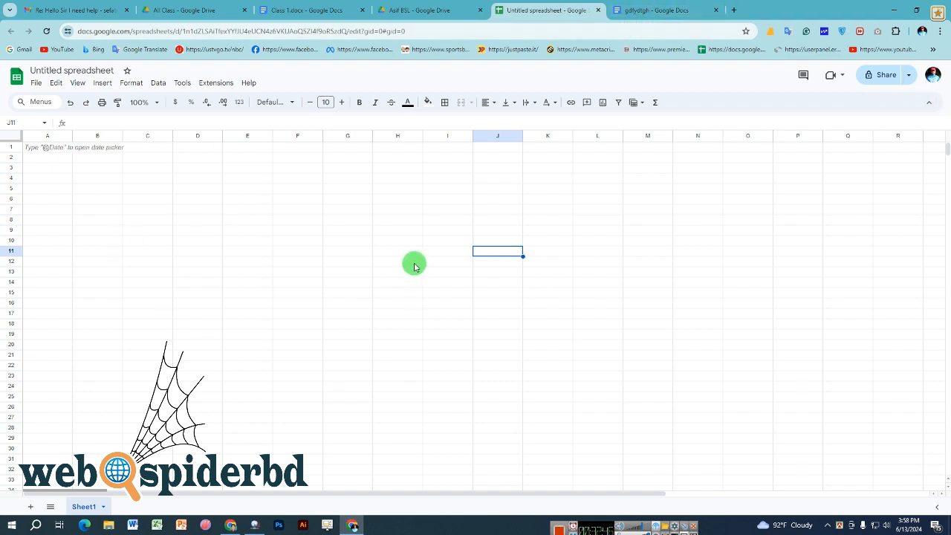
pyautogui.click(628, 11)
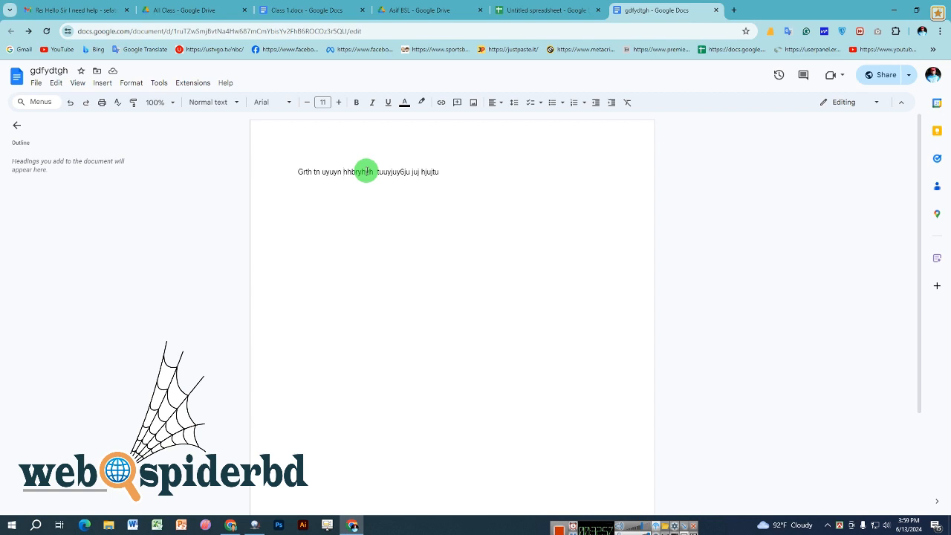
pyautogui.click(468, 10)
pyautogui.click(519, 5)
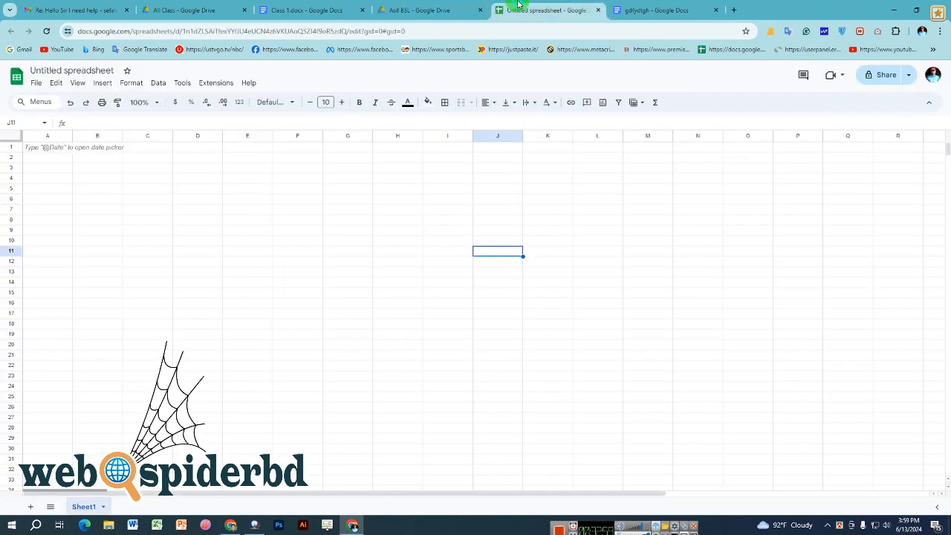
pyautogui.click(184, 246)
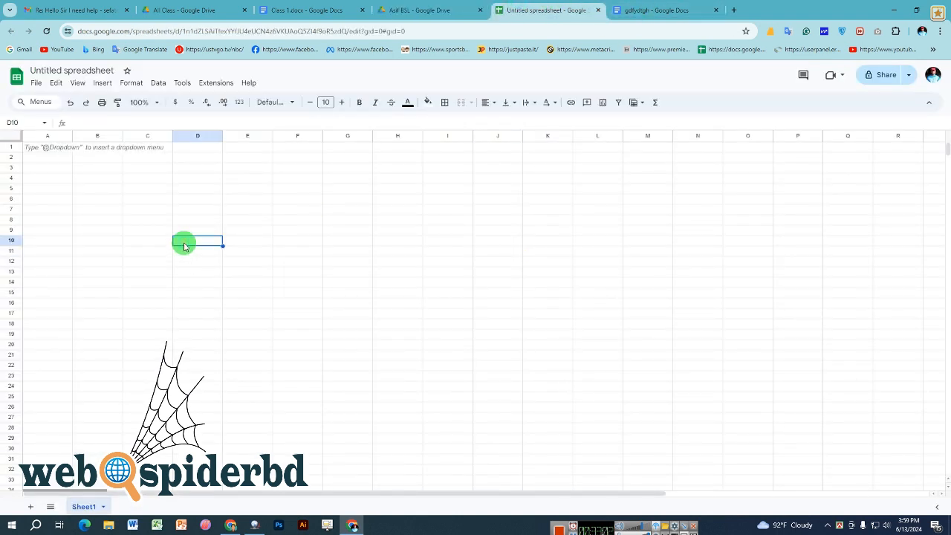
pyautogui.click(420, 9)
pyautogui.rightClick(473, 202)
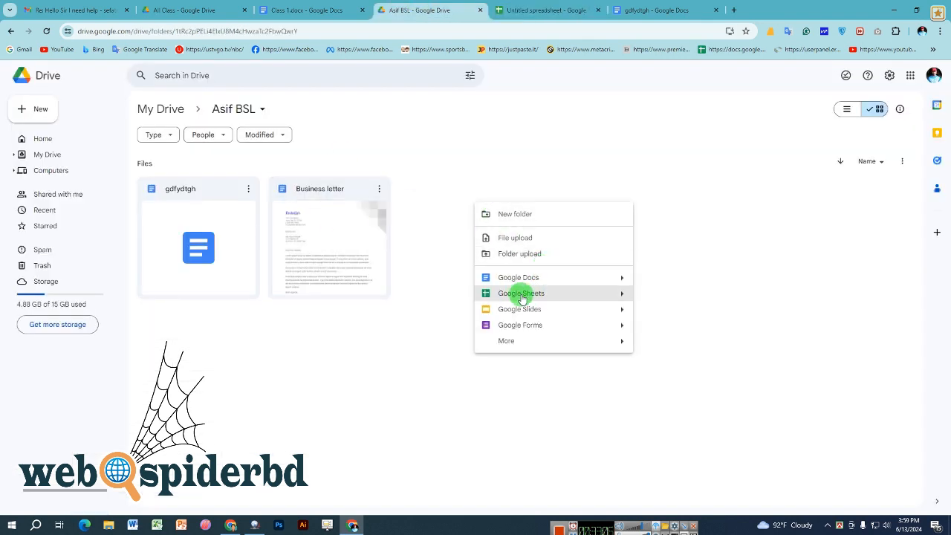
pyautogui.moveTo(619, 294)
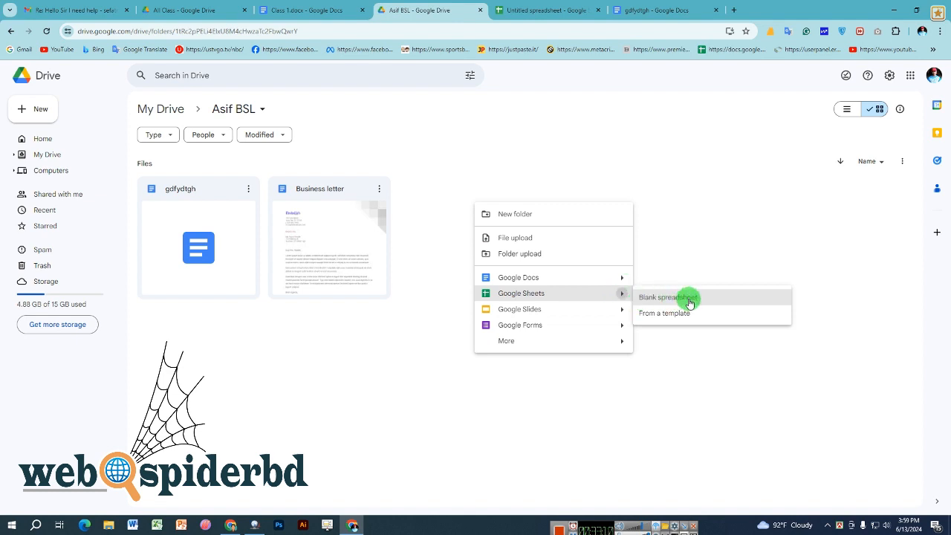
pyautogui.click(698, 259)
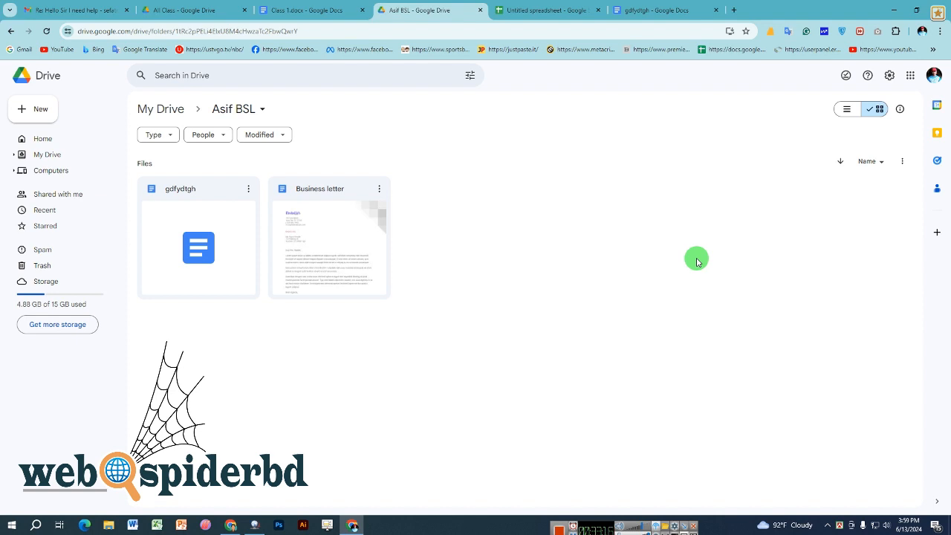
pyautogui.click(524, 6)
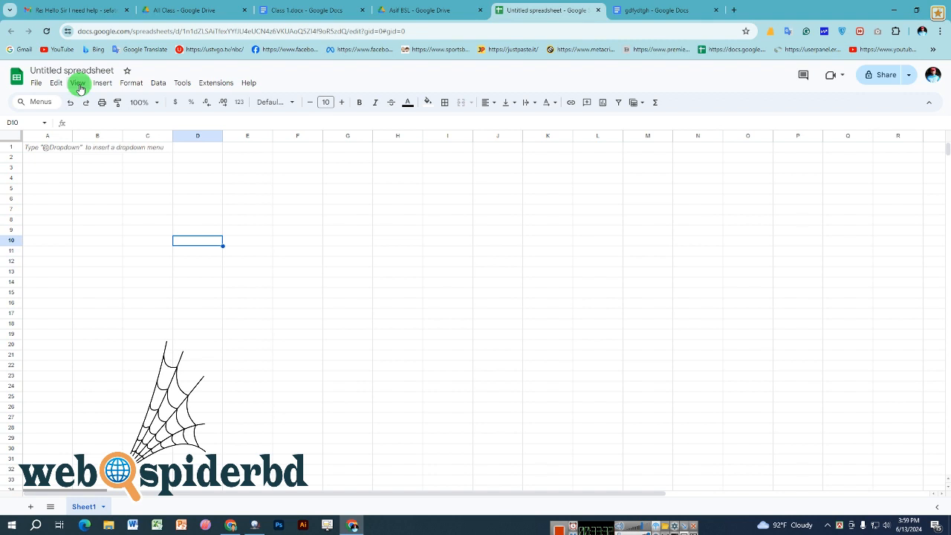
pyautogui.click(509, 158)
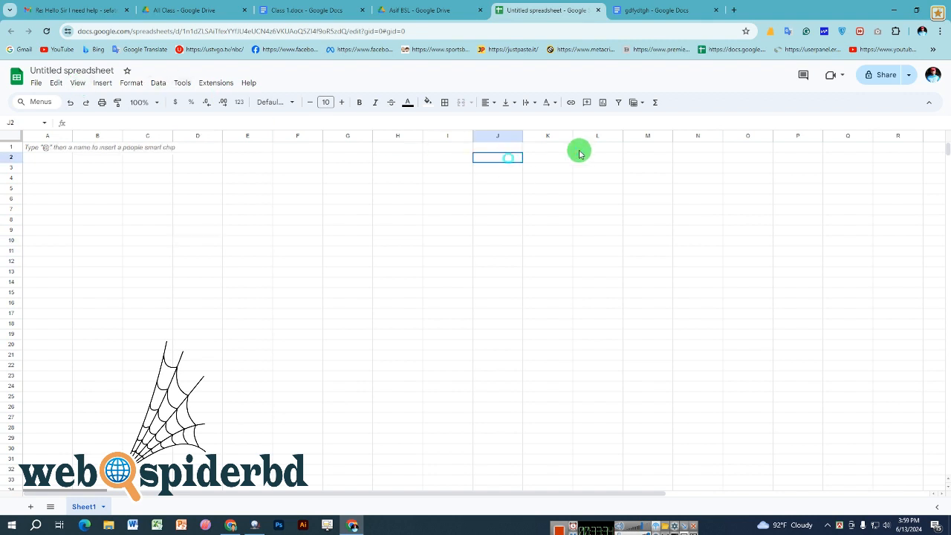
pyautogui.click(881, 77)
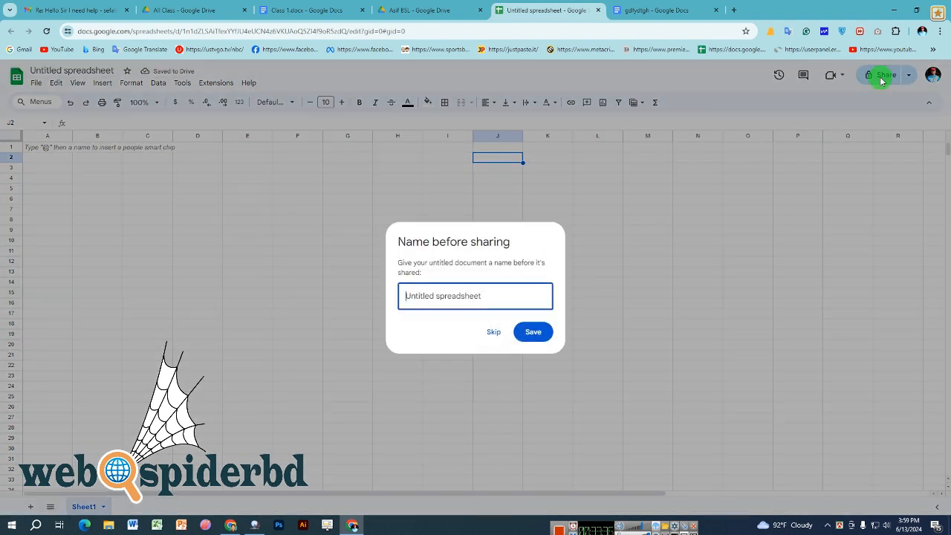
pyautogui.click(669, 267)
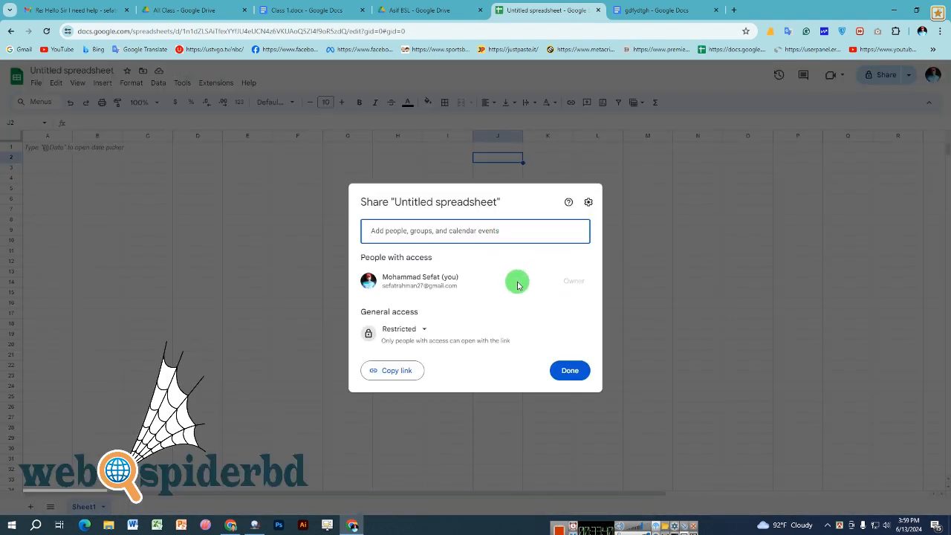
pyautogui.click(578, 380)
pyautogui.click(550, 324)
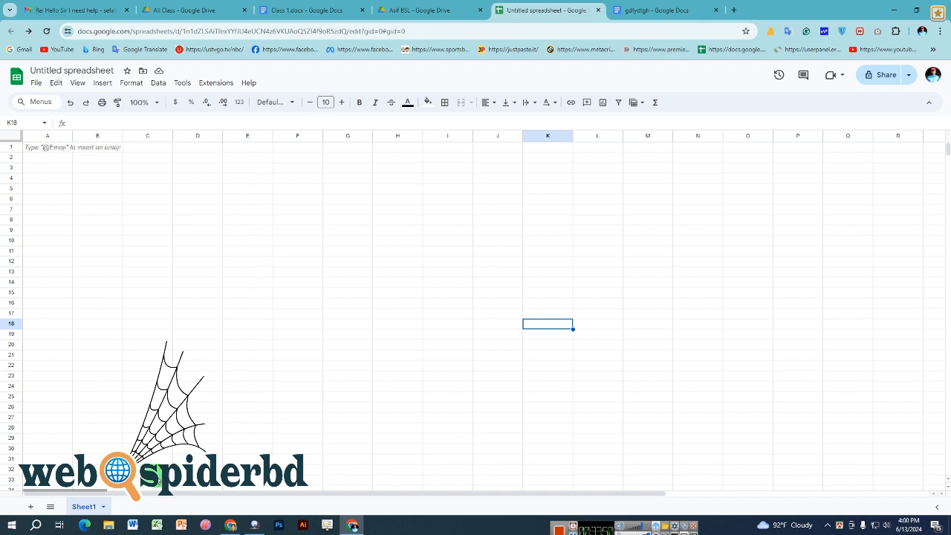
# - Rename Sheet1 with a person's name, add a second sheet and rename it with another name
pyautogui.doubleClick(83, 507)
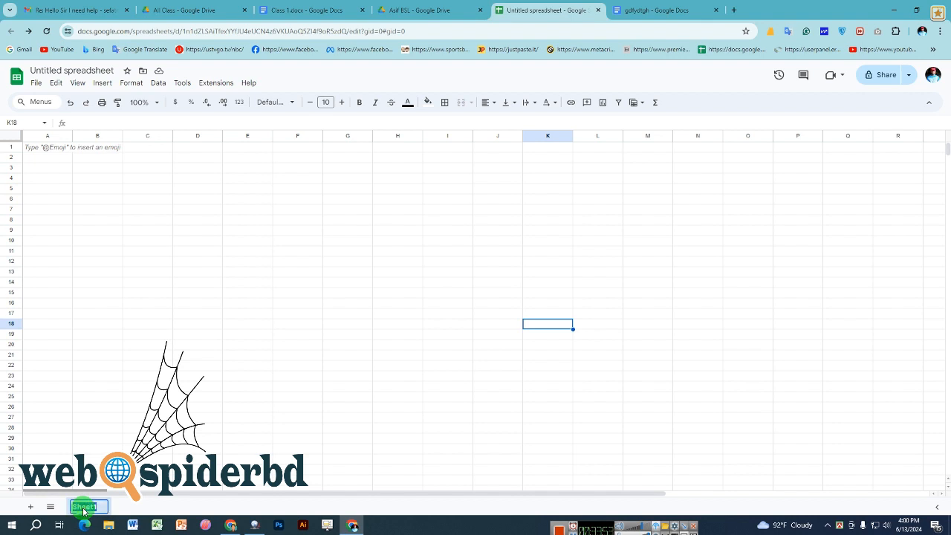
pyautogui.write('Asif')
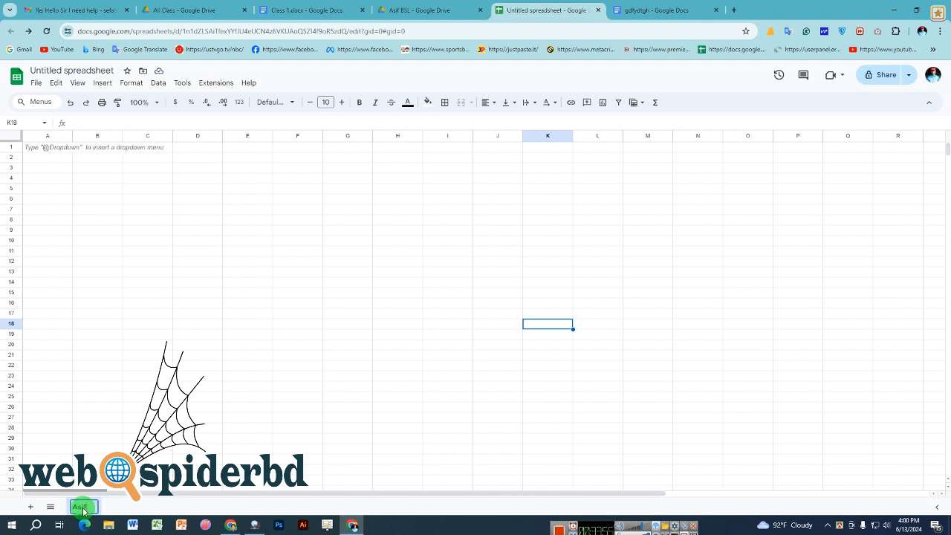
pyautogui.click(107, 432)
pyautogui.click(30, 506)
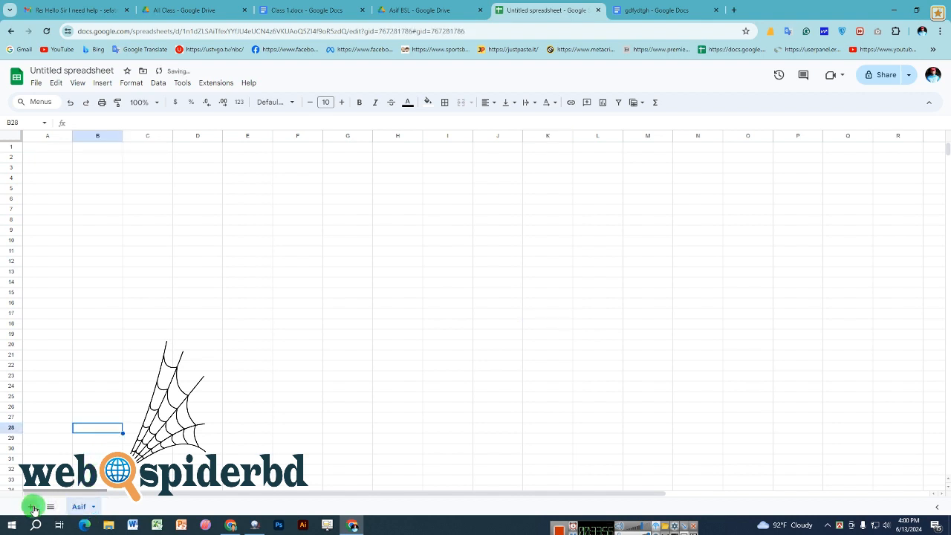
pyautogui.doubleClick(120, 507)
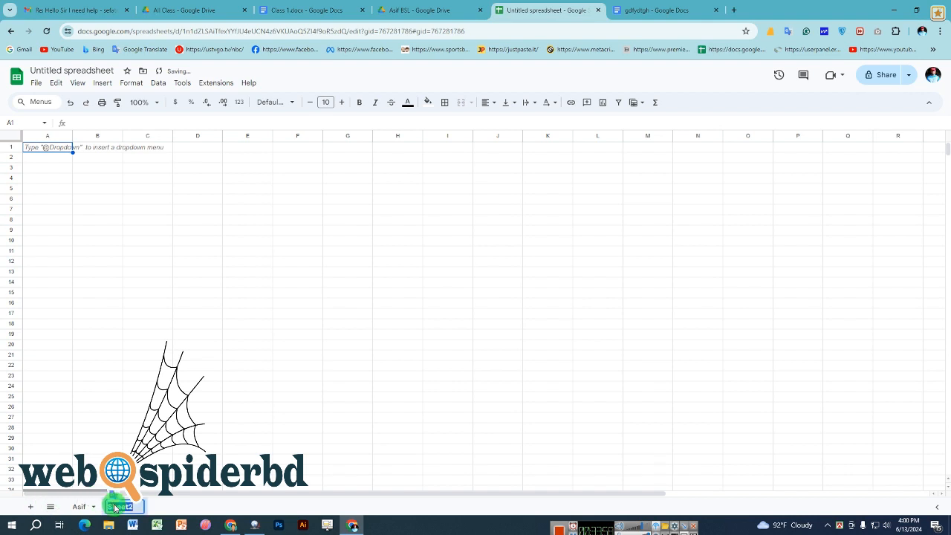
pyautogui.write('Asif')
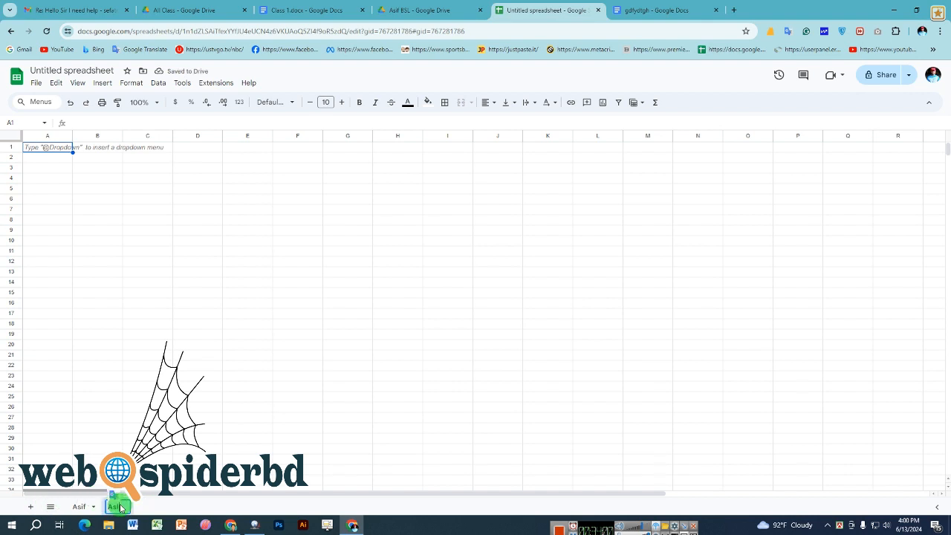
pyautogui.write('m')
pyautogui.click(187, 459)
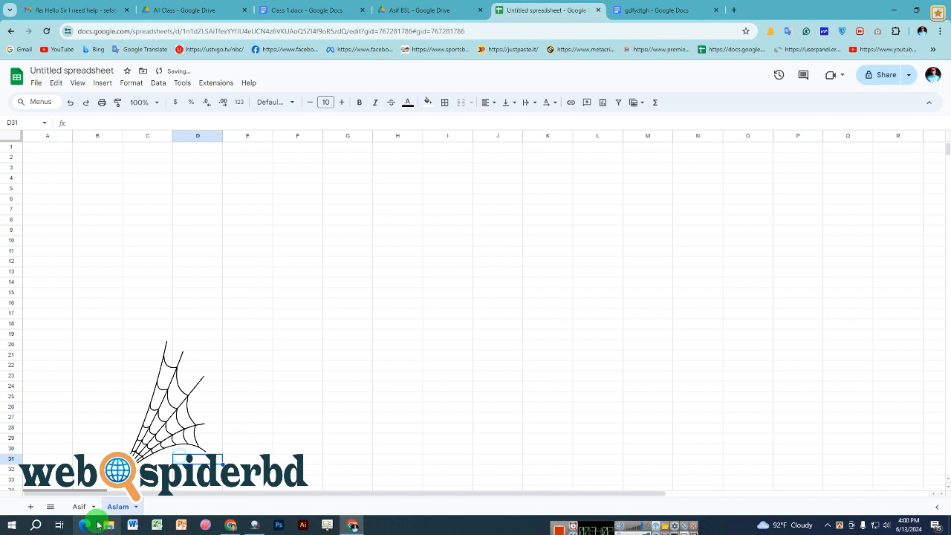
# - Add more blank sheets, up to Sheet14, and return to the first sheet
pyautogui.click(32, 508)
pyautogui.click(32, 508)
pyautogui.click(32, 508)
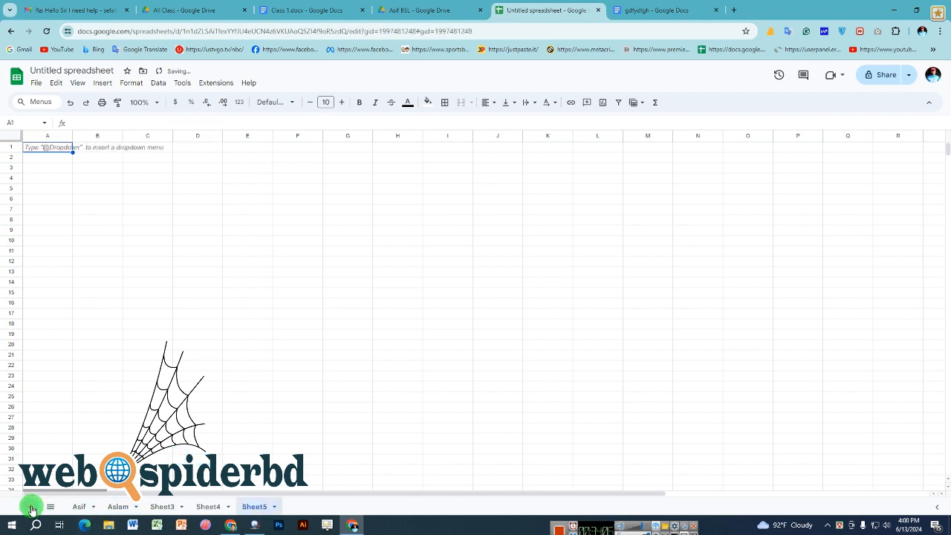
pyautogui.click(32, 508)
pyautogui.click(32, 508)
pyautogui.click(31, 509)
pyautogui.click(32, 508)
pyautogui.click(32, 508)
pyautogui.click(32, 508)
pyautogui.click(32, 508)
pyautogui.click(32, 508)
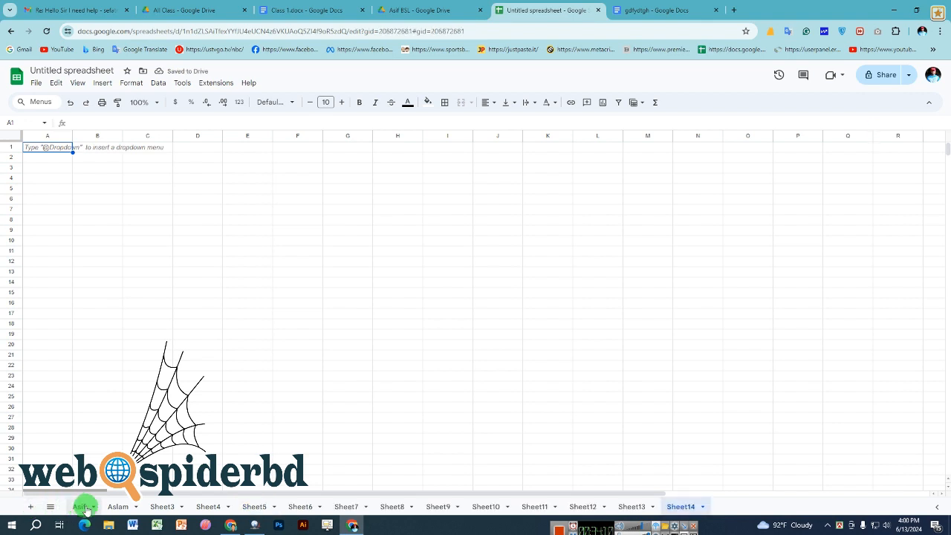
pyautogui.click(83, 508)
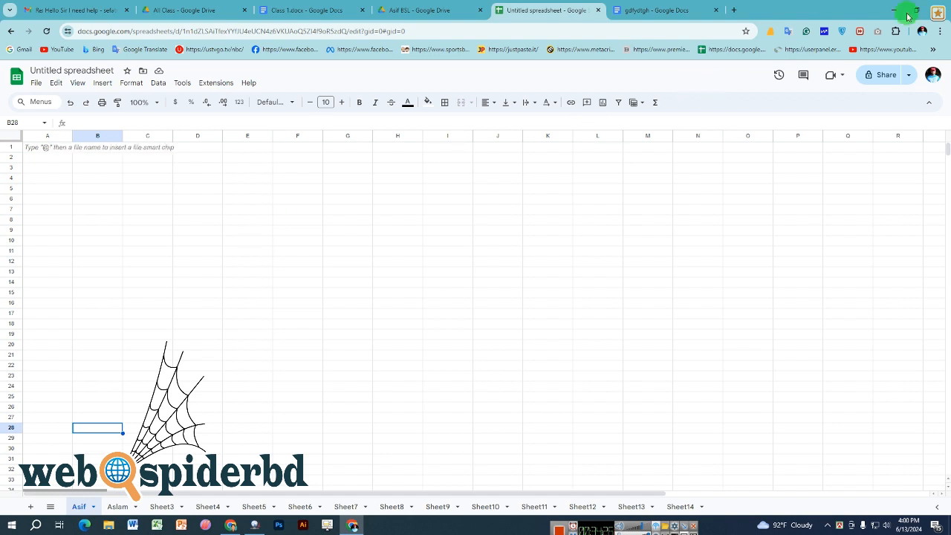
pyautogui.click(880, 75)
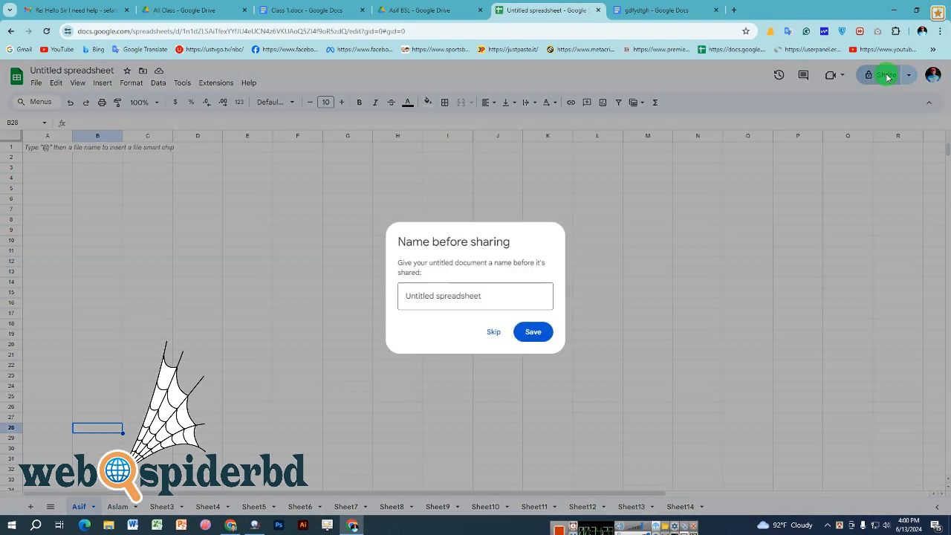
pyautogui.click(471, 295)
pyautogui.click(533, 333)
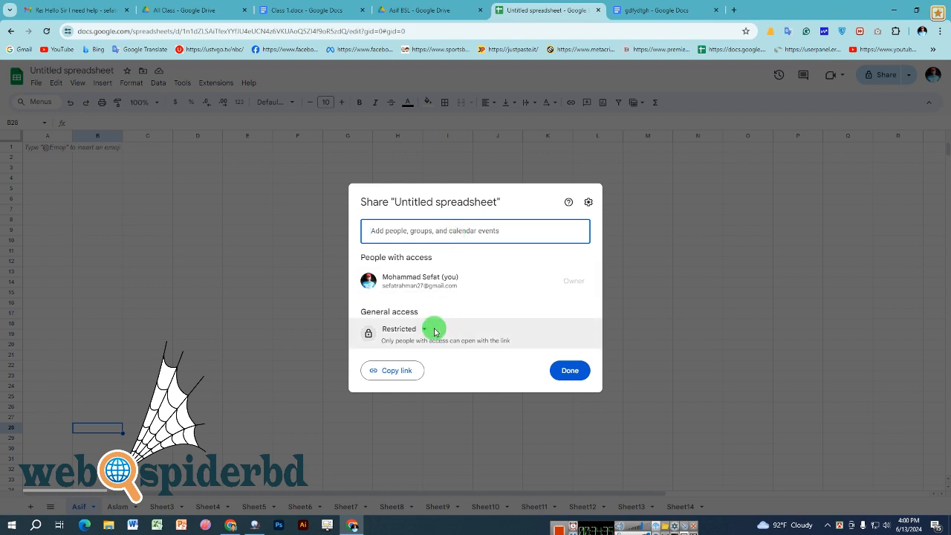
pyautogui.click(439, 231)
pyautogui.click(436, 256)
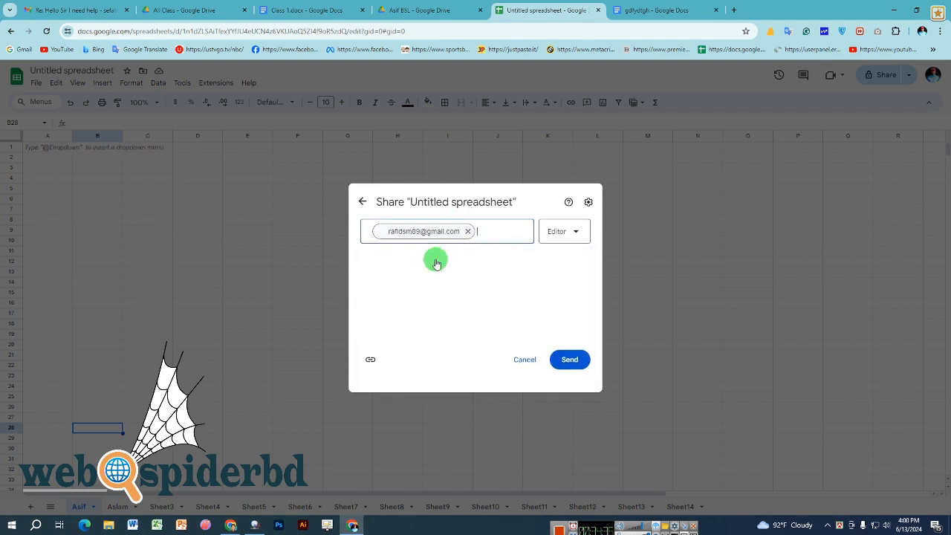
pyautogui.click(579, 237)
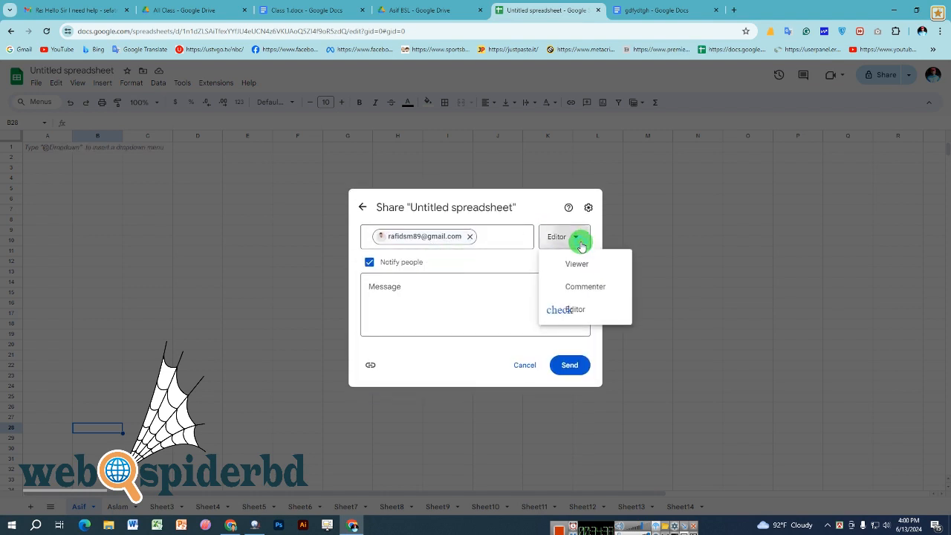
pyautogui.click(580, 313)
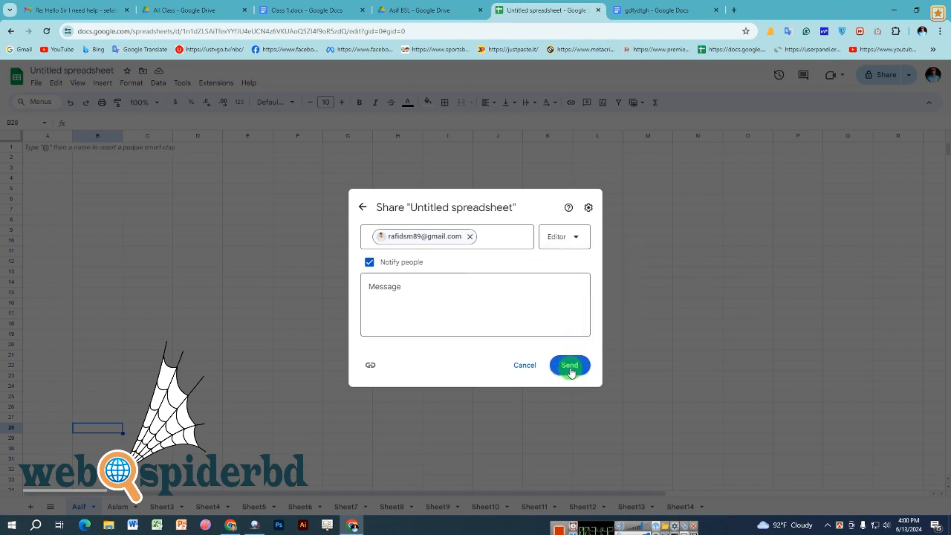
pyautogui.click(644, 328)
pyautogui.click(643, 329)
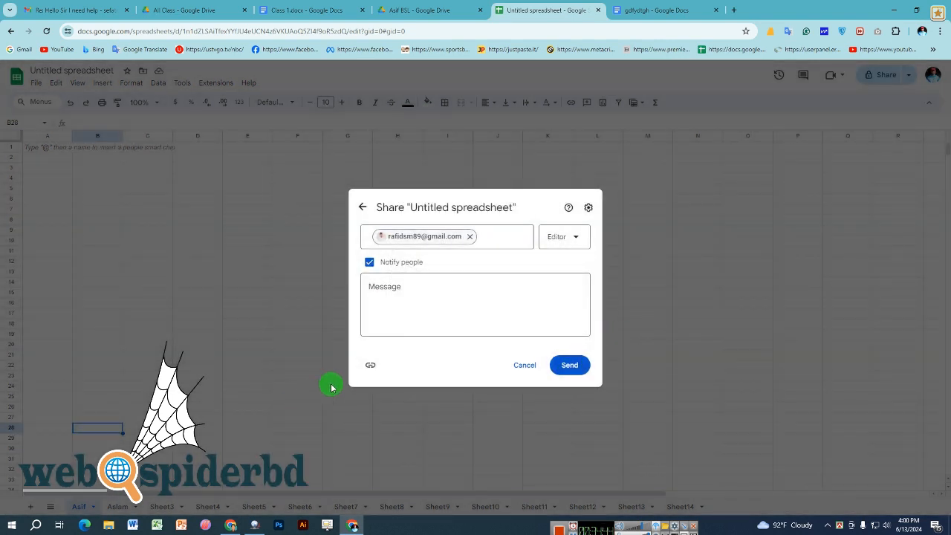
pyautogui.click(524, 365)
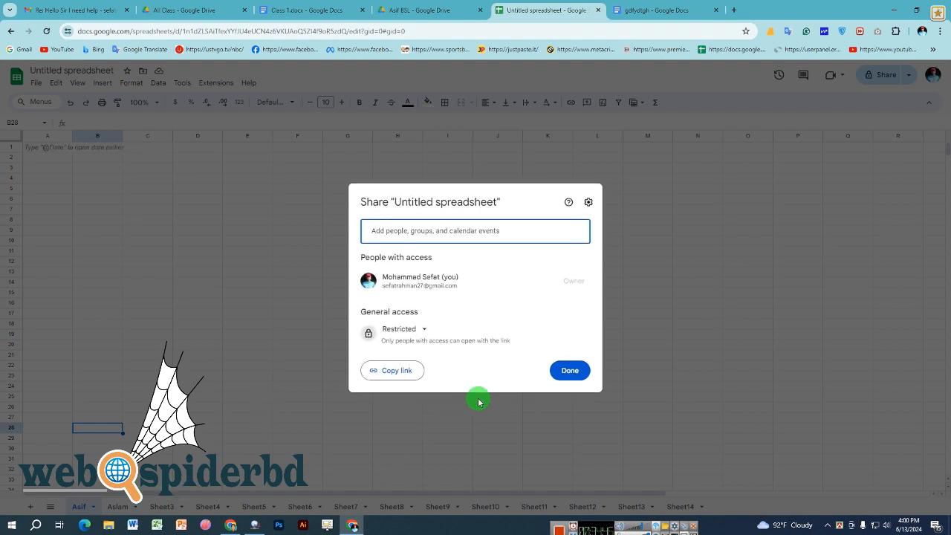
pyautogui.click(635, 295)
pyautogui.click(644, 265)
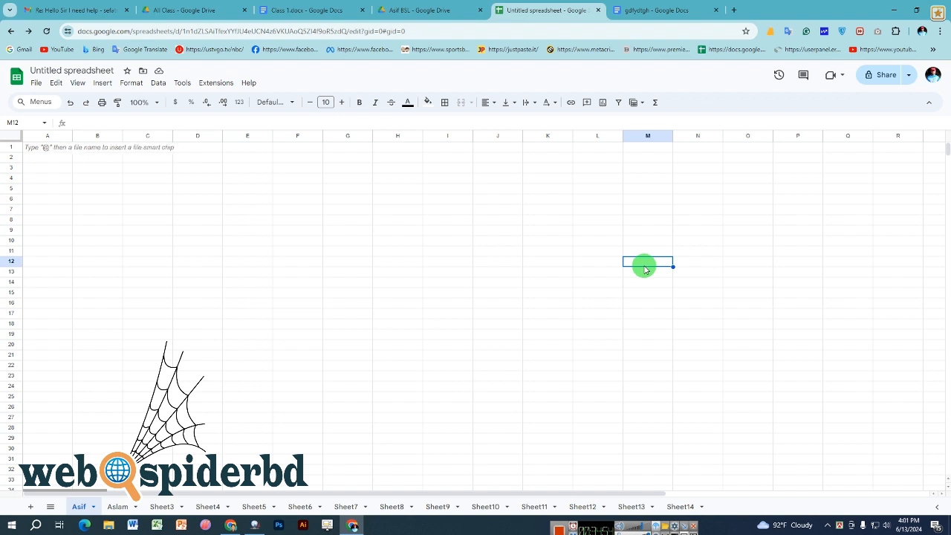
pyautogui.click(405, 11)
pyautogui.rightClick(578, 194)
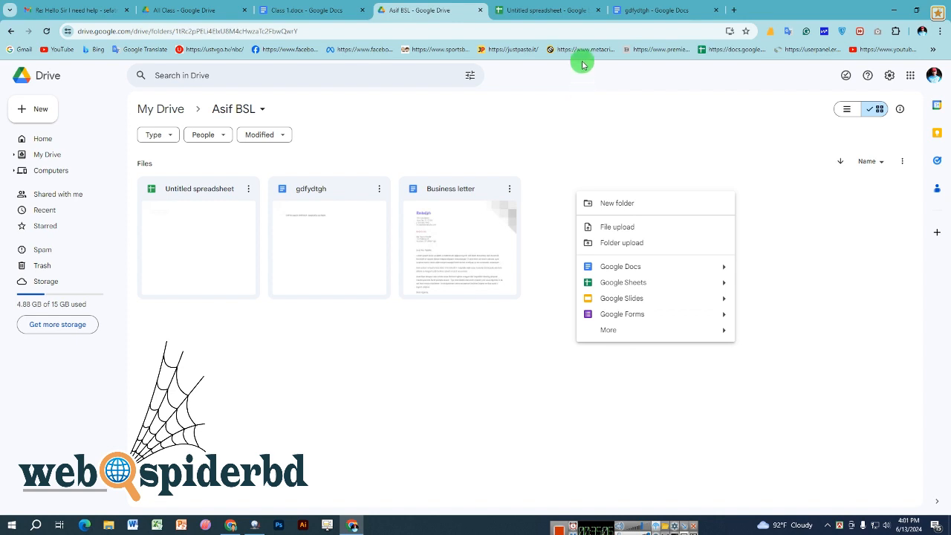
pyautogui.click(570, 9)
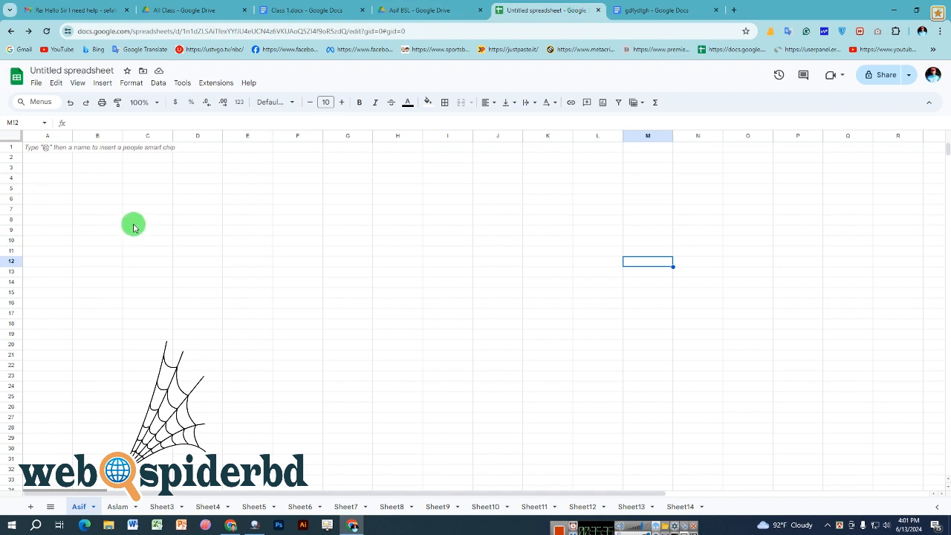
# - Select cells in column A, then widen column A on the first named sheet
pyautogui.click(63, 158)
pyautogui.moveTo(61, 173); pyautogui.dragTo(75, 372)
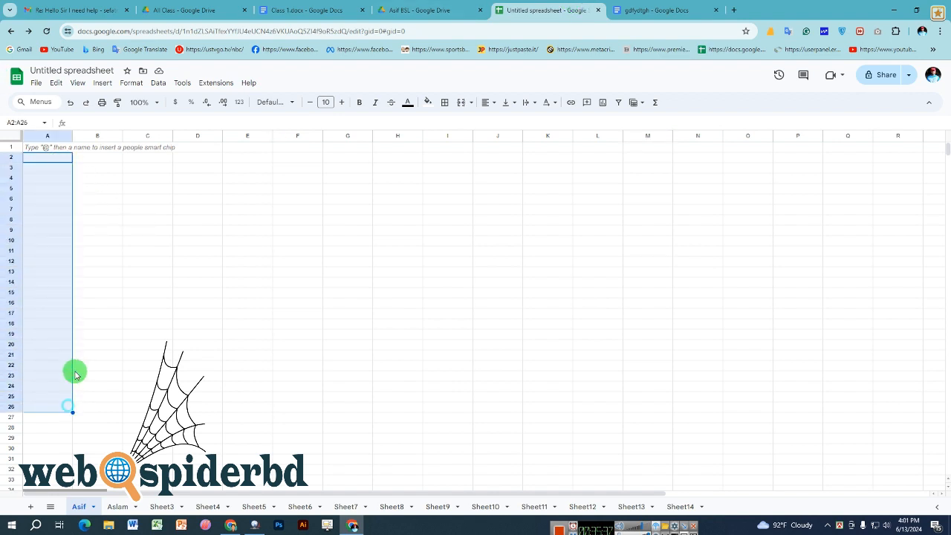
pyautogui.click(84, 210)
pyautogui.moveTo(49, 168); pyautogui.dragTo(61, 420)
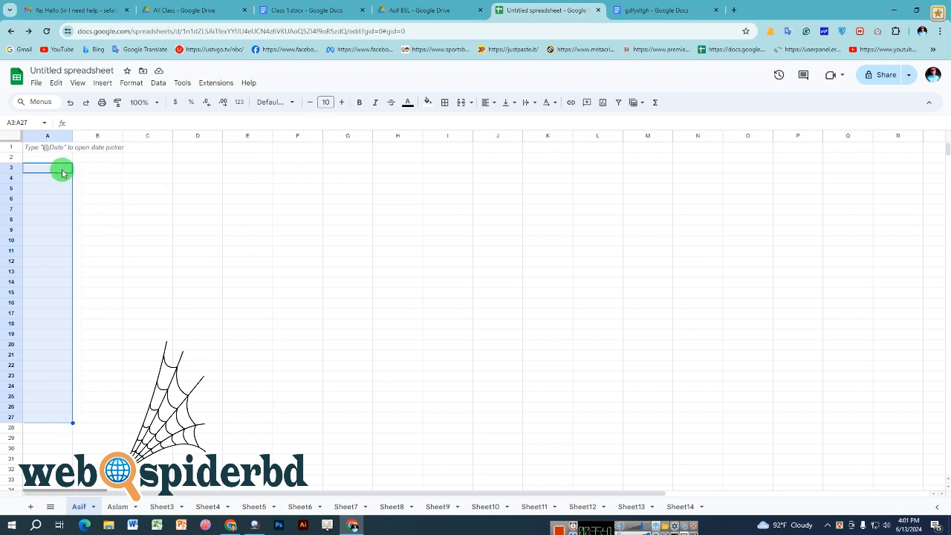
pyautogui.click(214, 188)
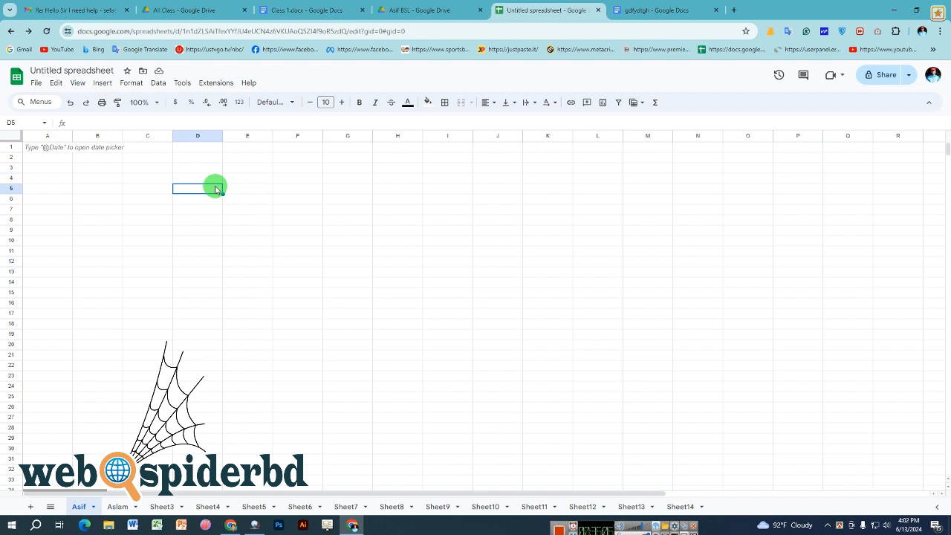
pyautogui.moveTo(72, 137); pyautogui.dragTo(84, 138)
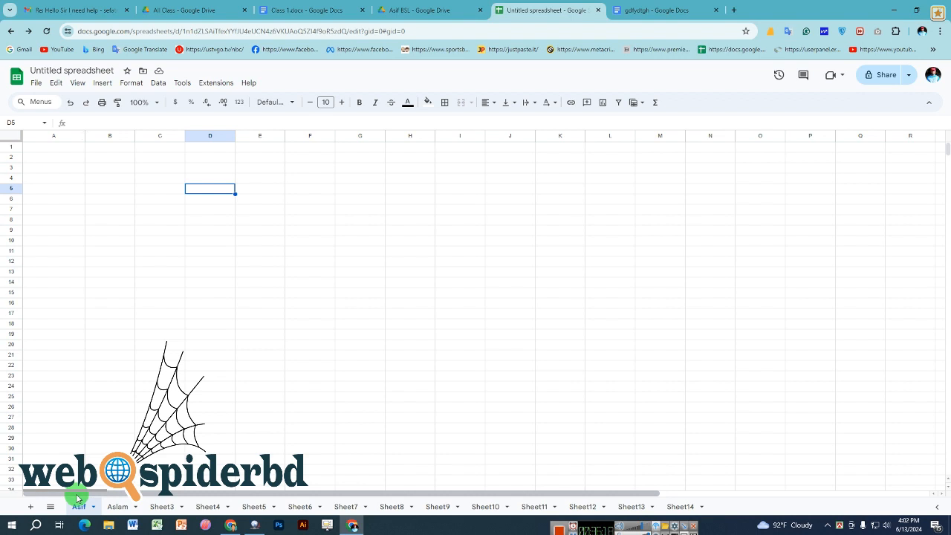
# - Switch between the two named sheets, then go to the Asif BSL Drive tab
pyautogui.click(118, 506)
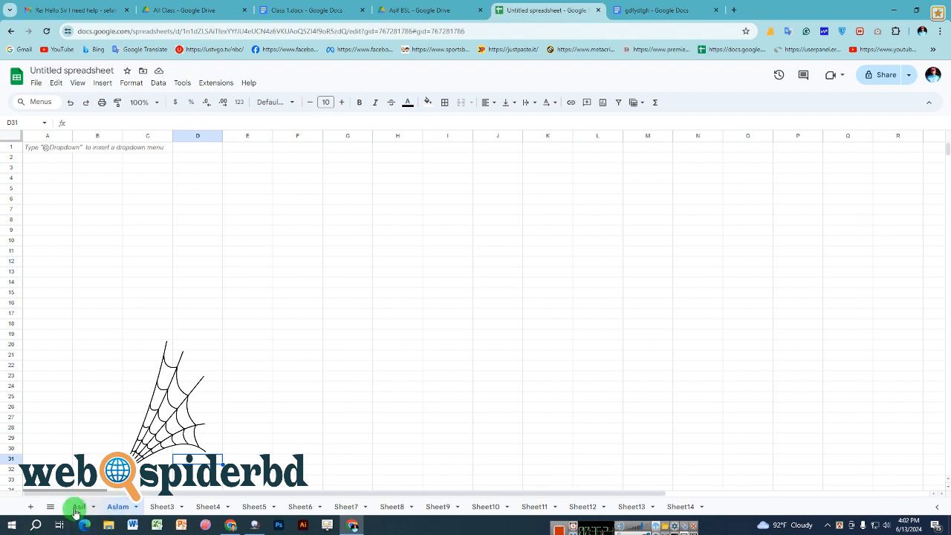
pyautogui.click(76, 506)
pyautogui.click(123, 506)
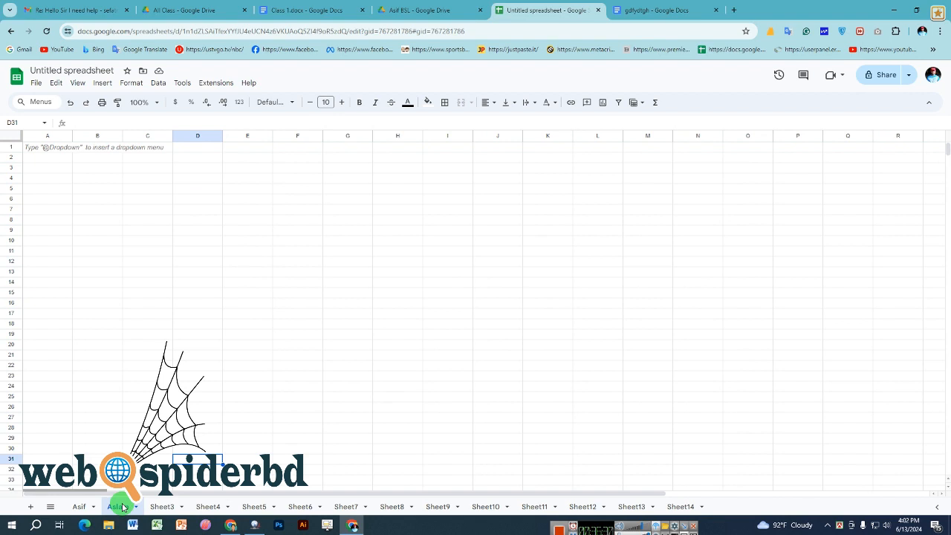
pyautogui.click(284, 430)
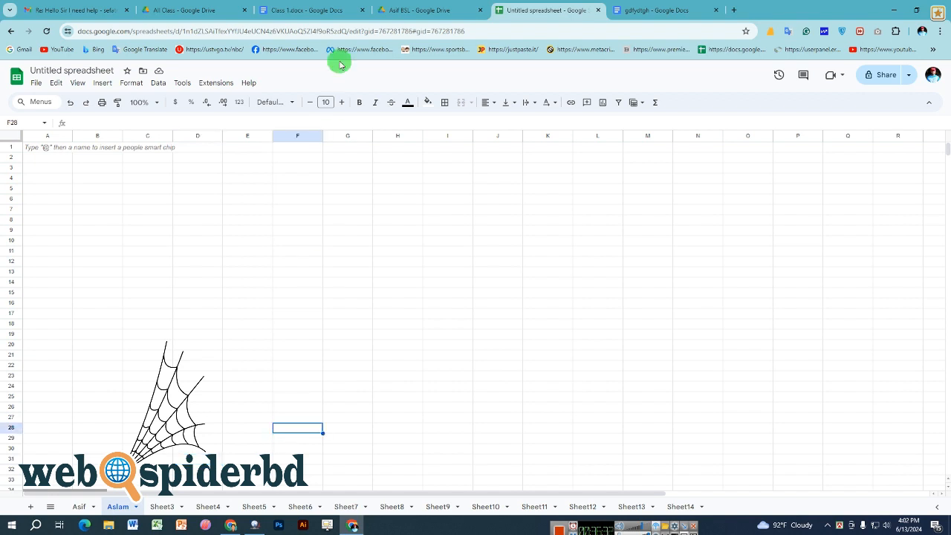
pyautogui.click(418, 9)
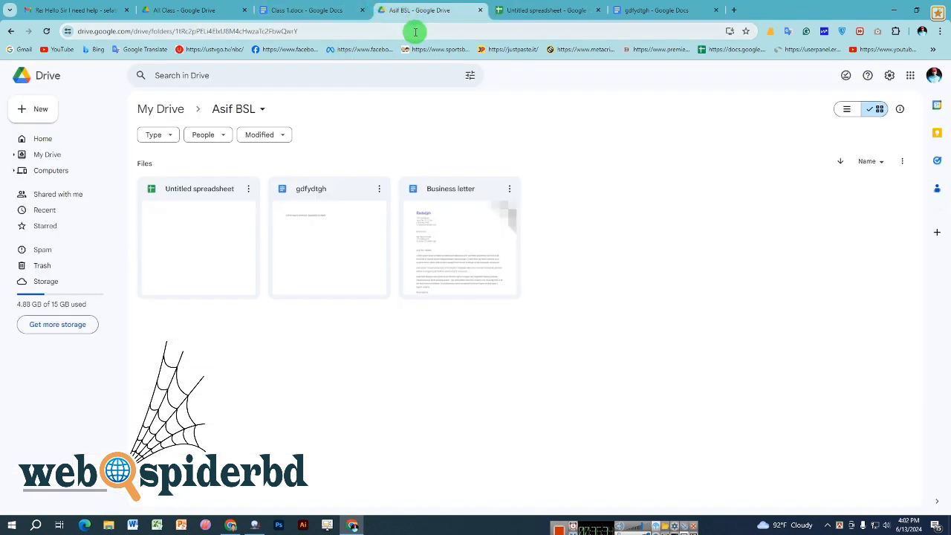
# - Show the Google Slides options, Blank presentation and From a template, in the folder's new-item menu
pyautogui.rightClick(562, 198)
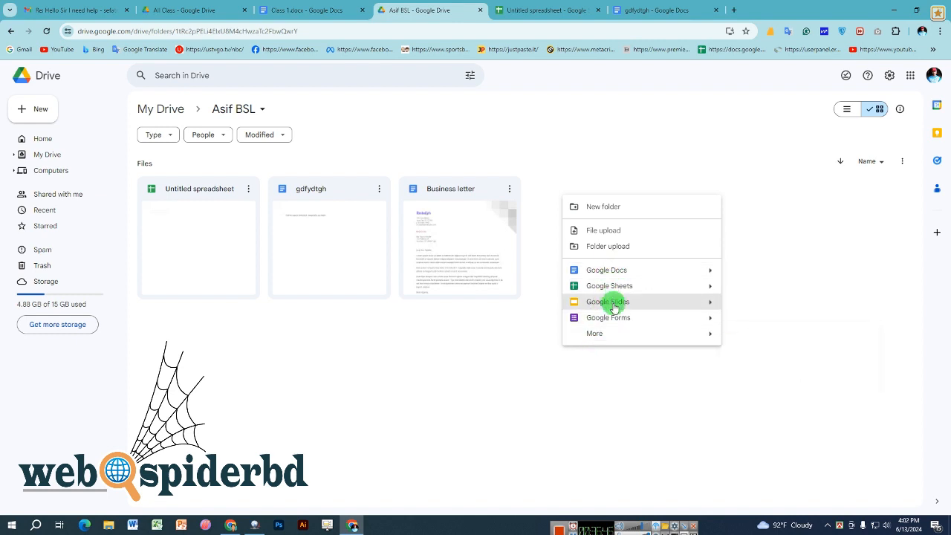
pyautogui.moveTo(611, 333)
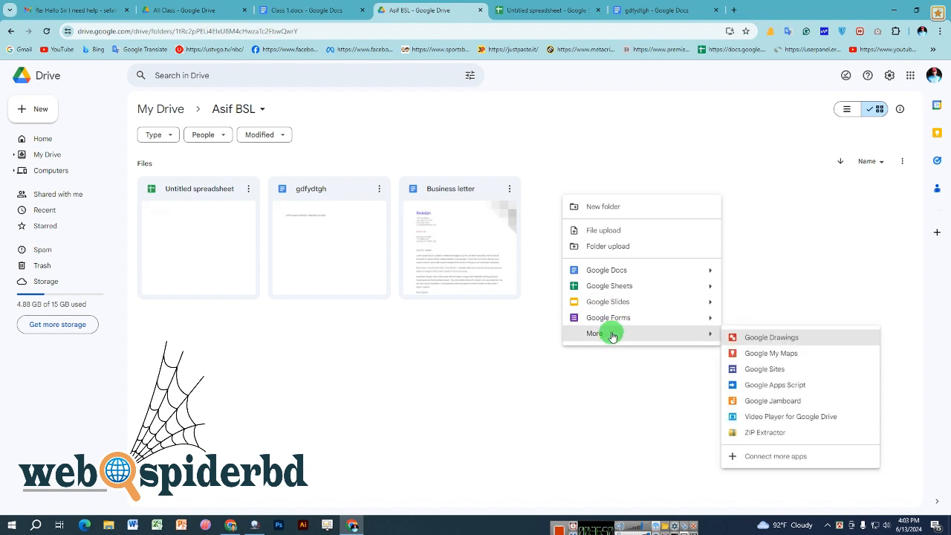
pyautogui.moveTo(706, 305)
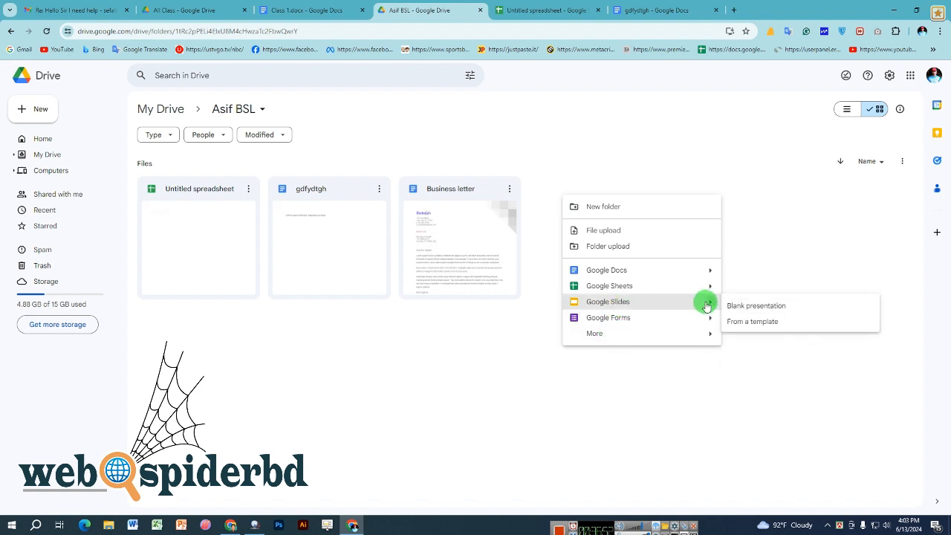
pyautogui.moveTo(600, 331)
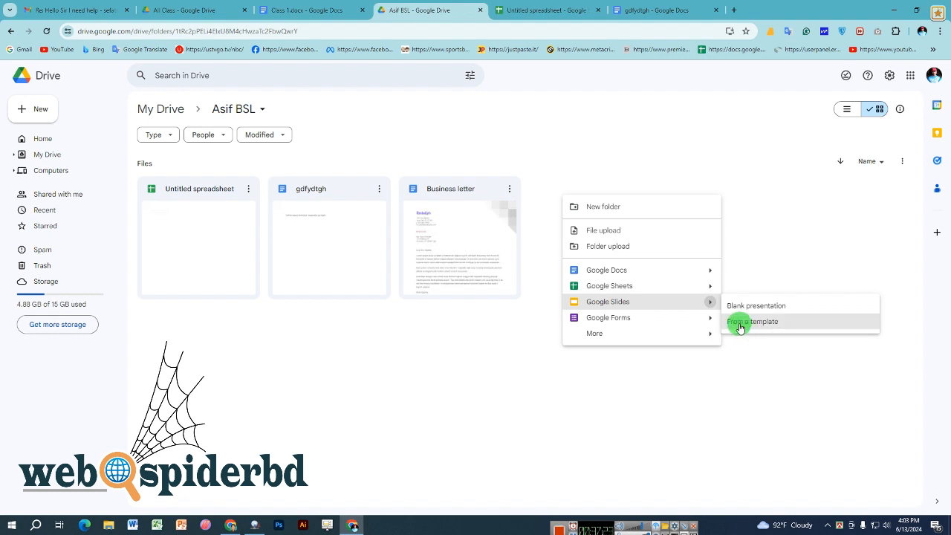
# - Browse the Google Slides template gallery, then reopen the Asif BSL folder's new-item menu
pyautogui.click(752, 327)
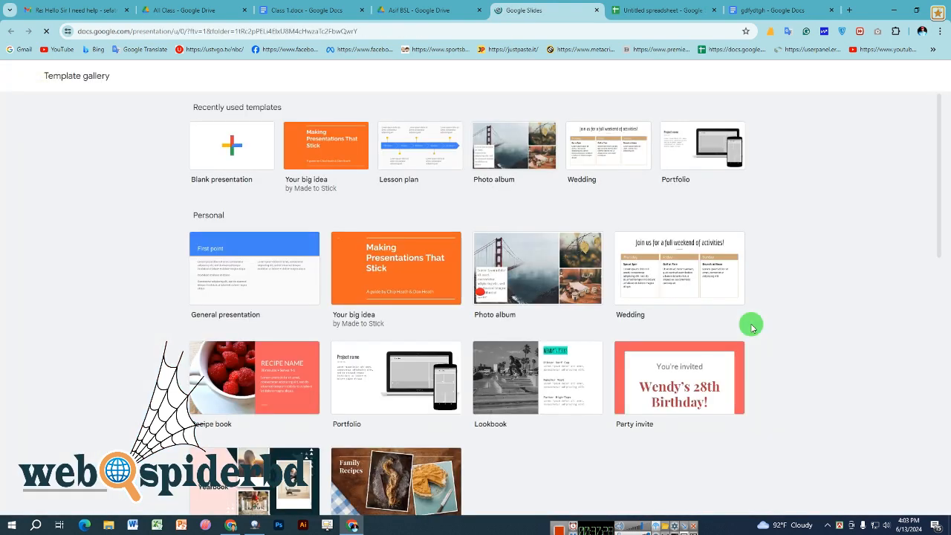
pyautogui.scroll(-3, 309, 272)
pyautogui.scroll(-4, 312, 272)
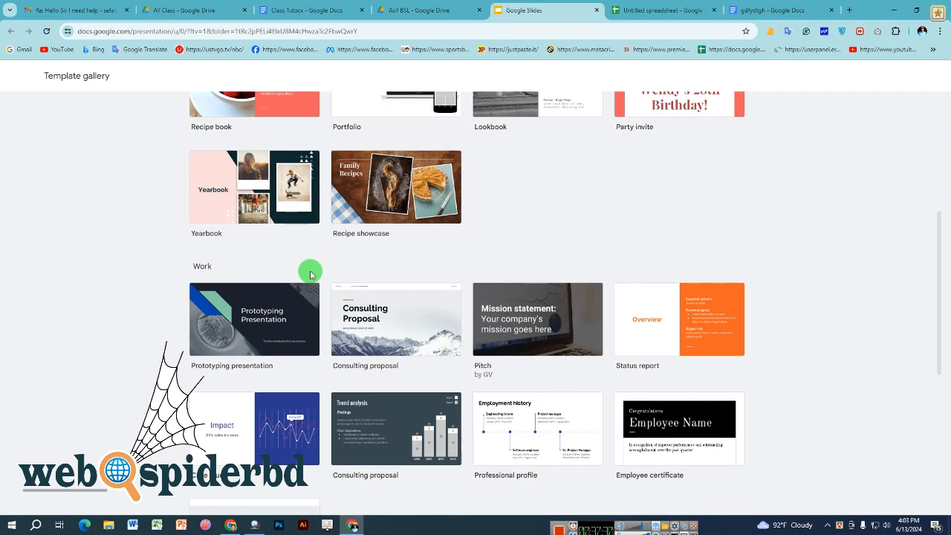
pyautogui.scroll(-2, 463, 263)
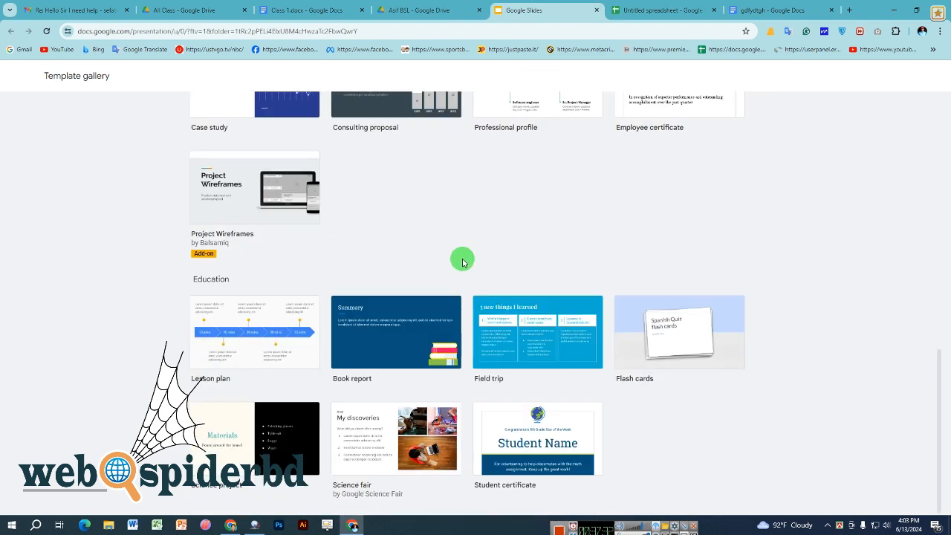
pyautogui.scroll(3, 463, 262)
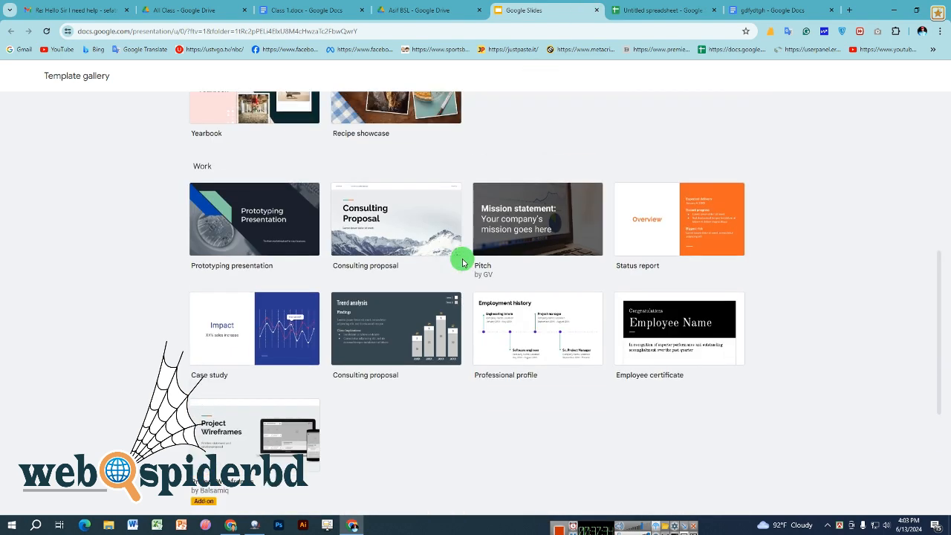
pyautogui.scroll(4, 463, 263)
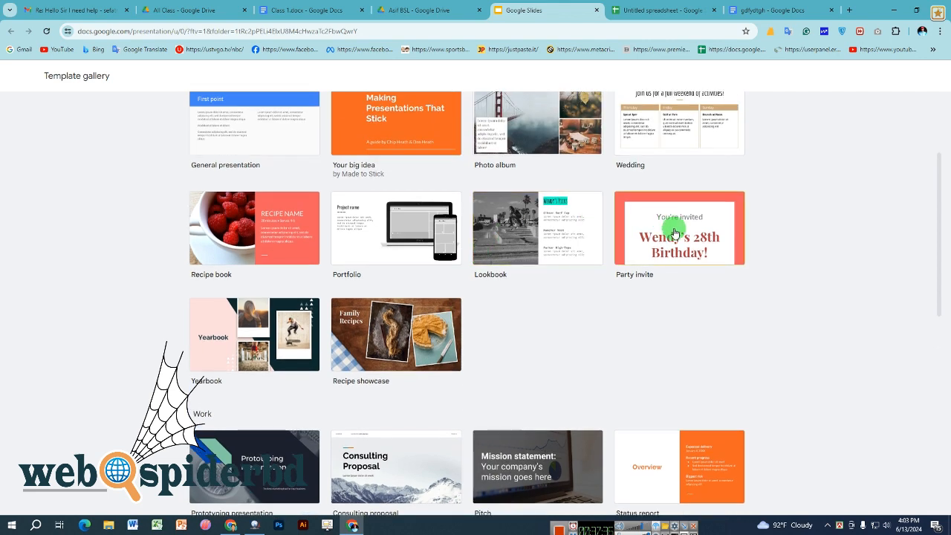
pyautogui.scroll(2, 675, 232)
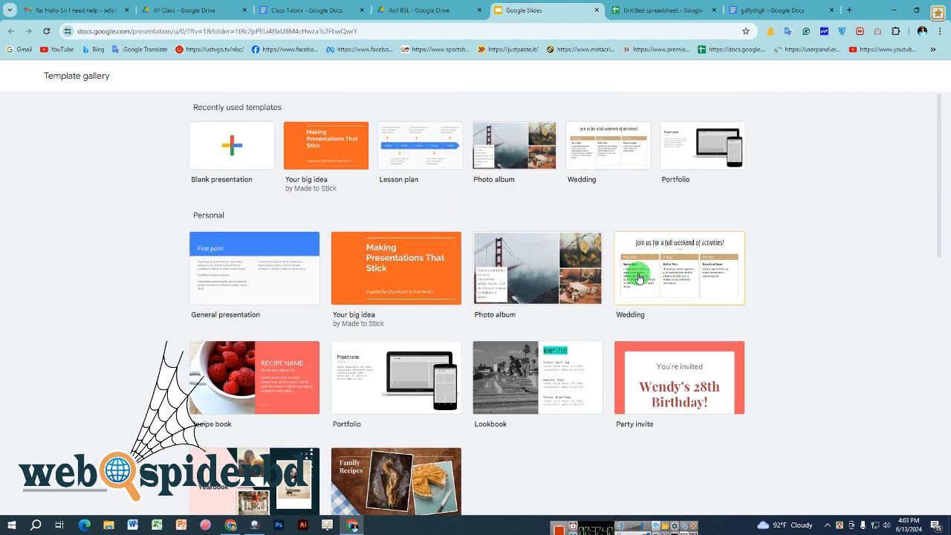
pyautogui.scroll(-6, 639, 278)
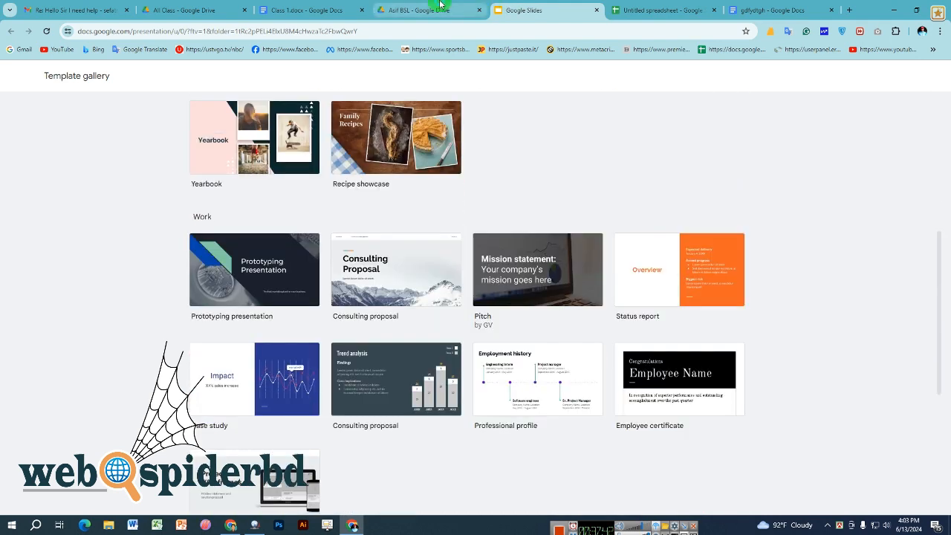
pyautogui.hotkey('ctrl', 'shift', 'Tab')
pyautogui.rightClick(641, 235)
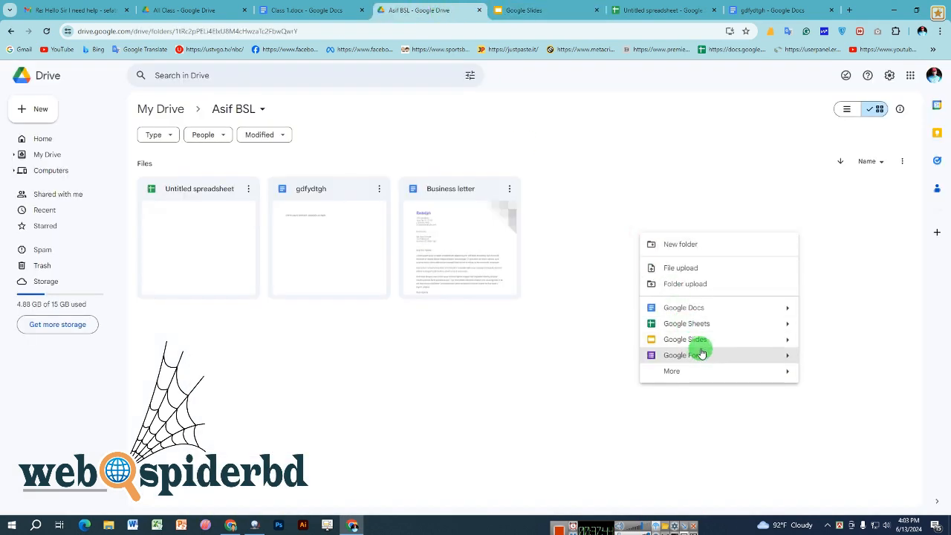
# - Create a blank Google Slides presentation, then return to the Asif BSL Drive tab
pyautogui.moveTo(790, 340)
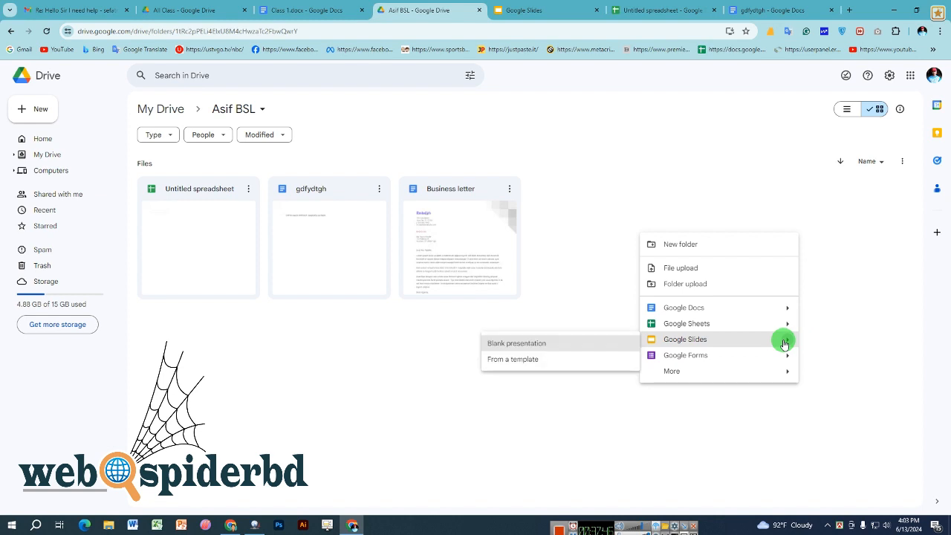
pyautogui.click(546, 344)
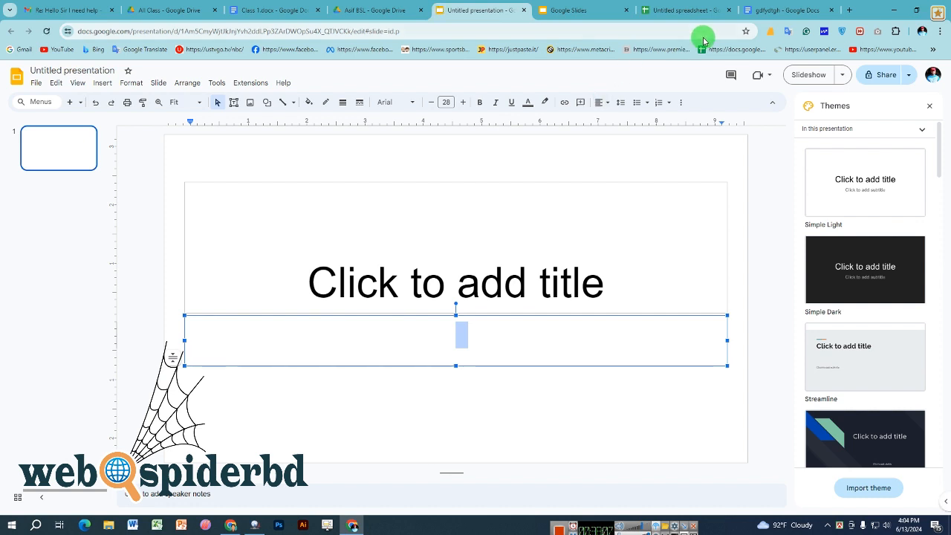
pyautogui.click(375, 9)
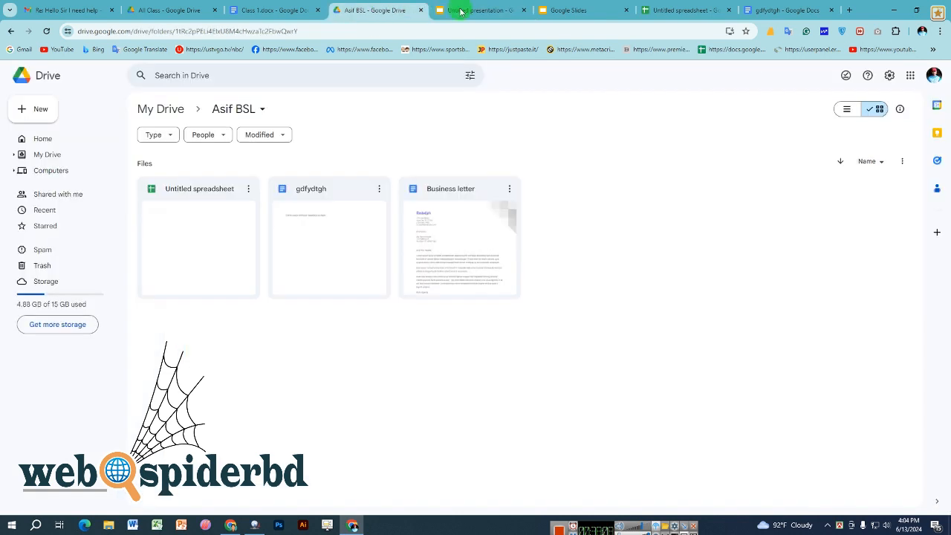
# - Create a blank Google Forms quiz from Drive, then return to the Asif BSL folder
pyautogui.rightClick(608, 238)
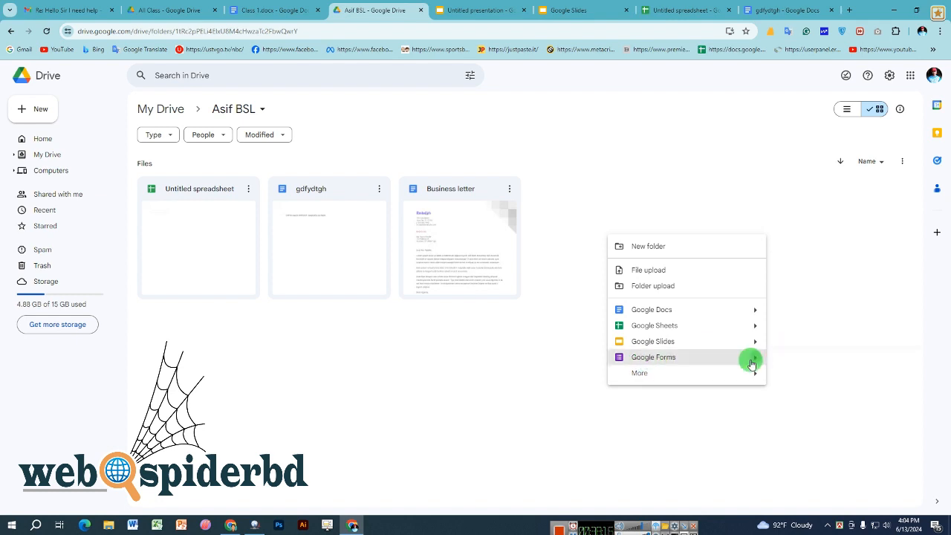
pyautogui.moveTo(752, 364)
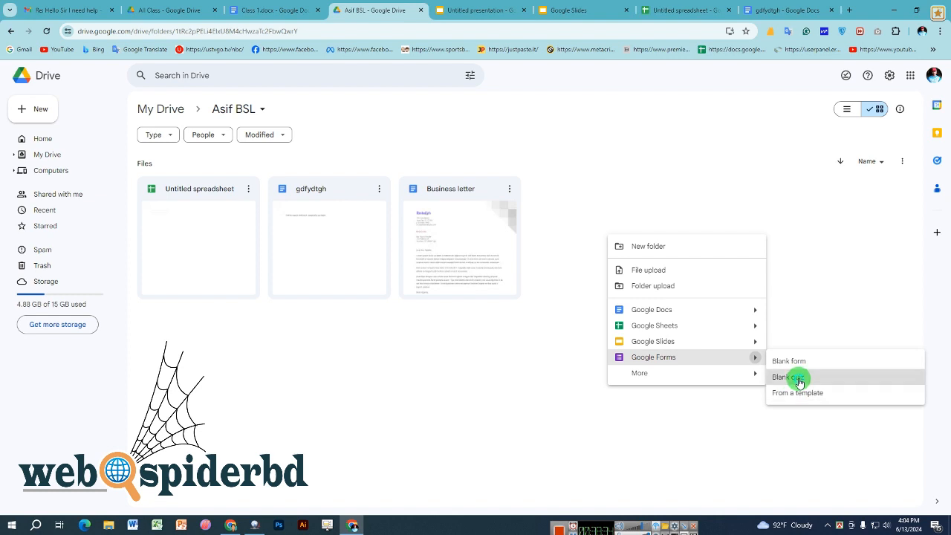
pyautogui.click(799, 379)
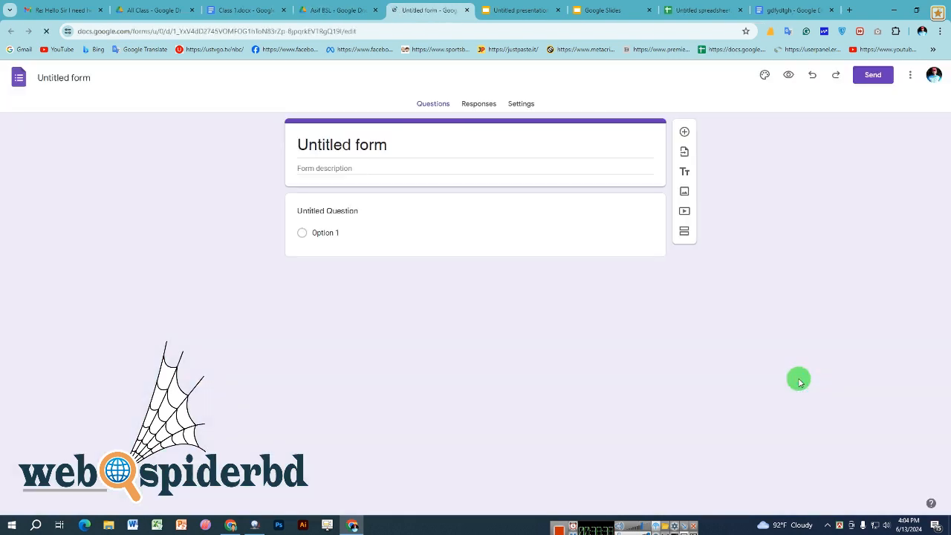
pyautogui.click(364, 9)
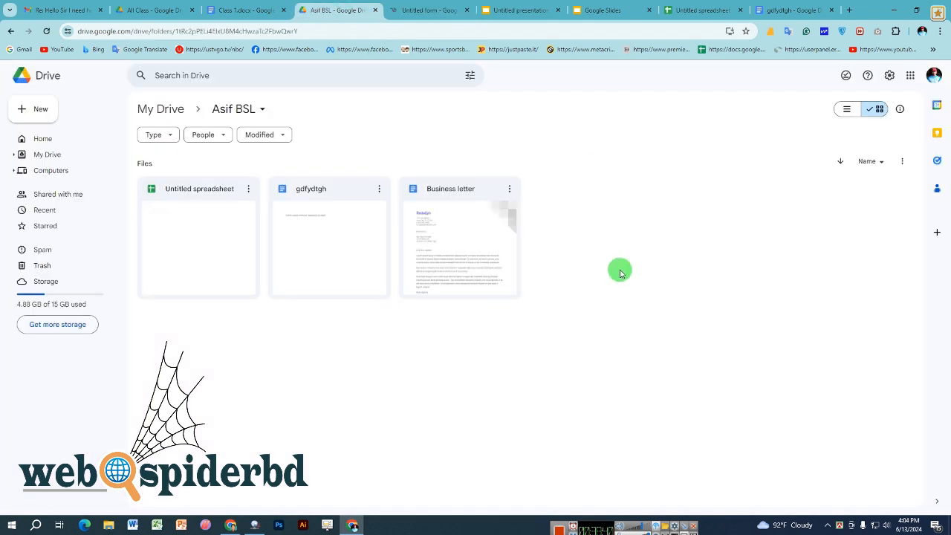
pyautogui.rightClick(565, 235)
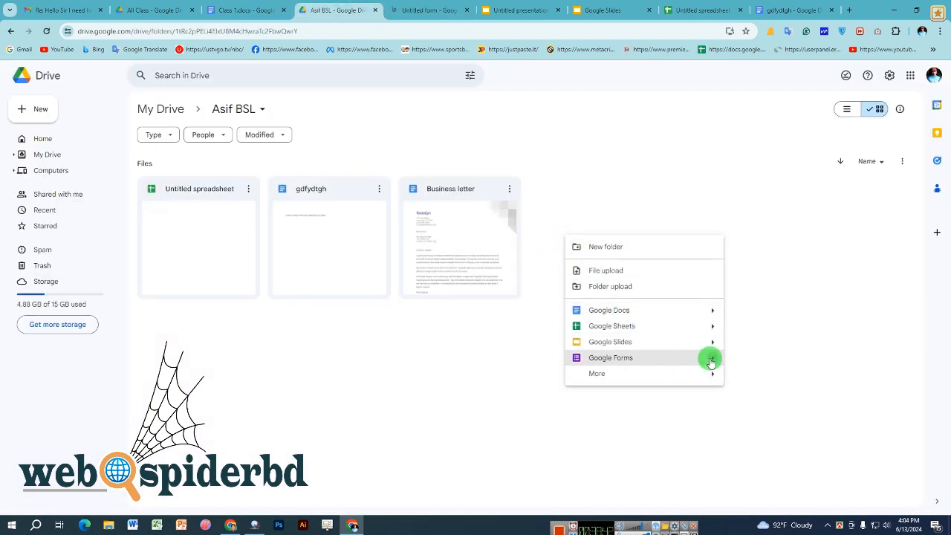
# - Create a new form from the Contact Information template in the Template gallery
pyautogui.moveTo(712, 362)
pyautogui.click(747, 391)
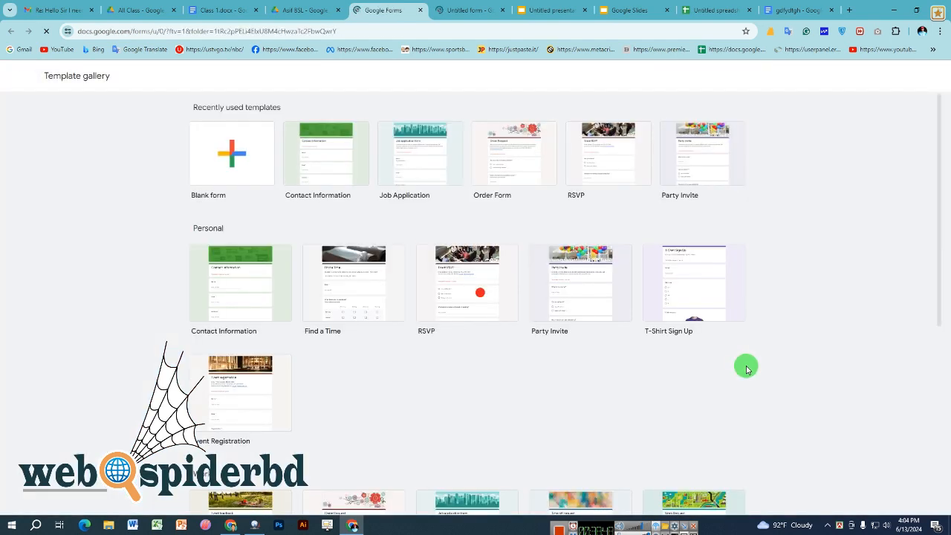
pyautogui.scroll(-2, 590, 358)
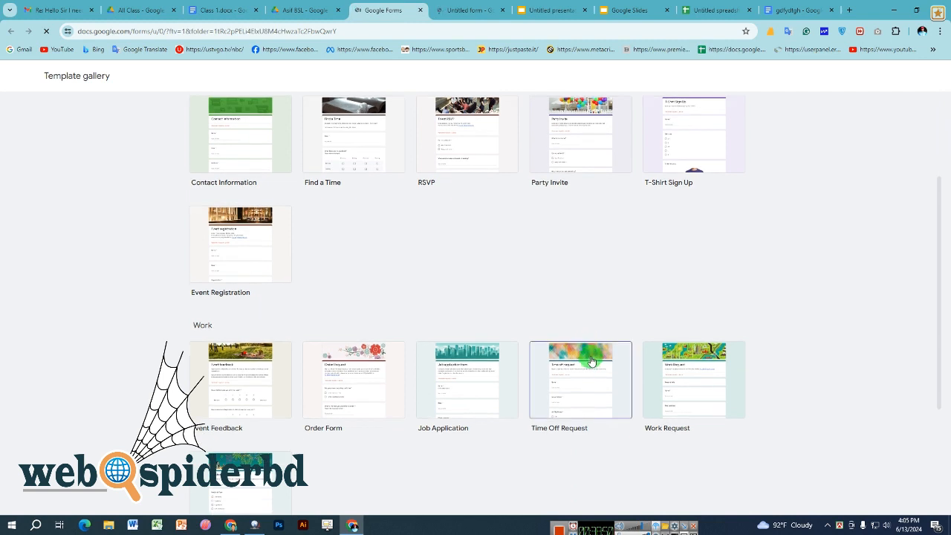
pyautogui.scroll(2, 591, 360)
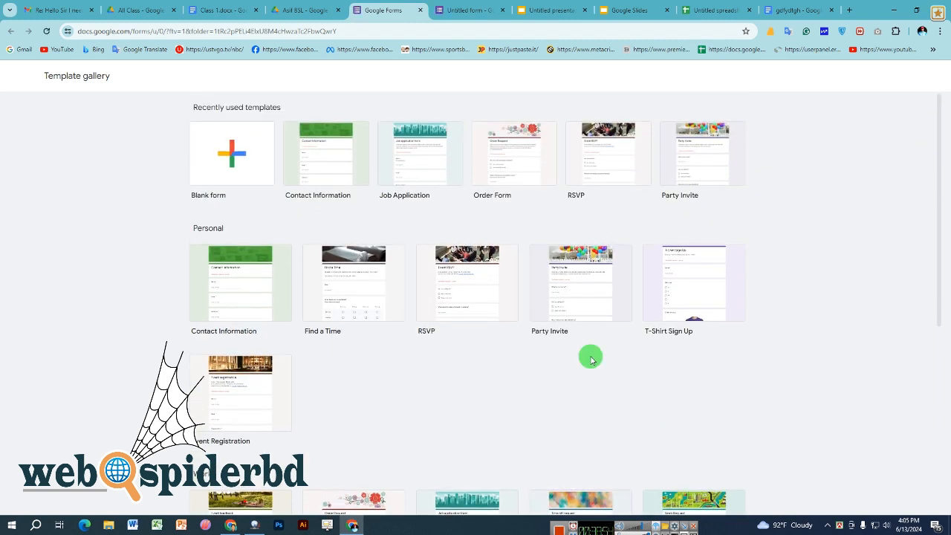
pyautogui.click(310, 162)
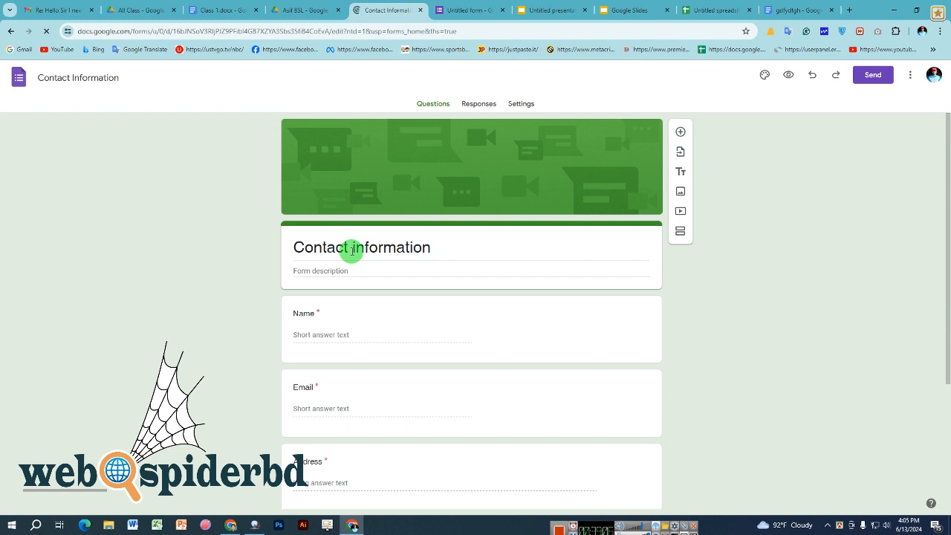
pyautogui.click(356, 248)
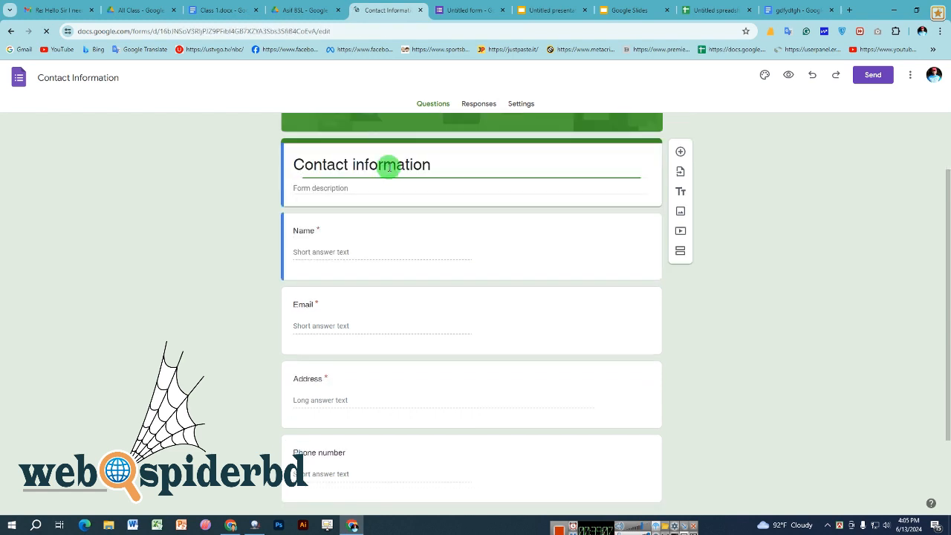
pyautogui.tripleClick(350, 166)
pyautogui.click(354, 165)
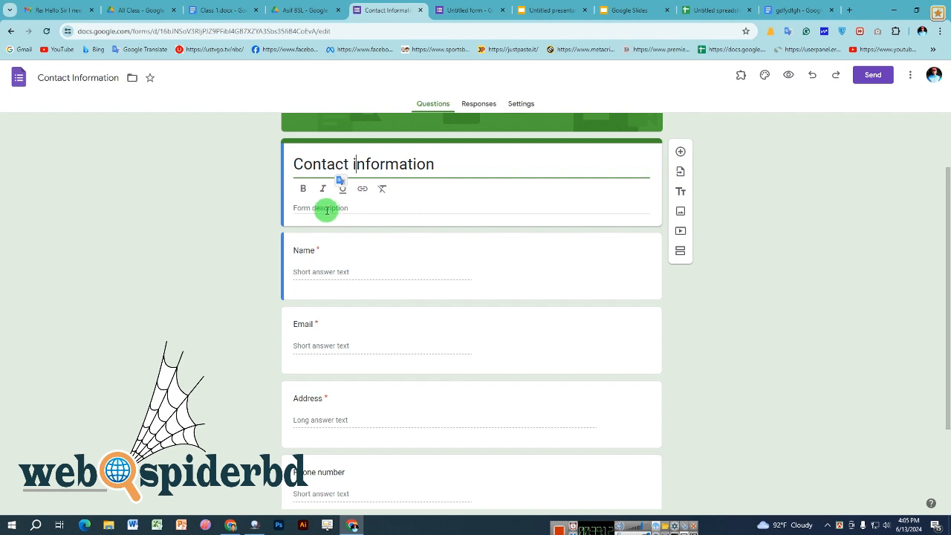
pyautogui.click(327, 211)
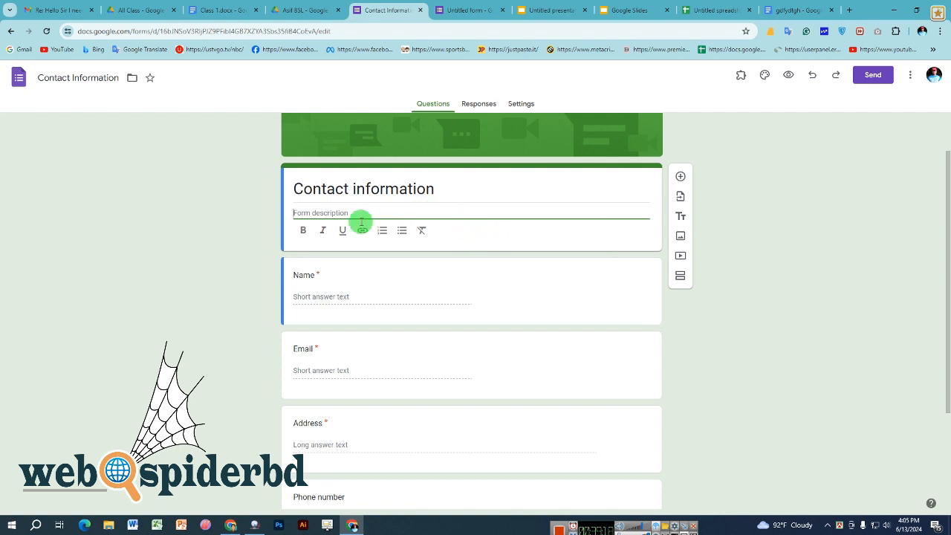
pyautogui.scroll(-2, 179, 234)
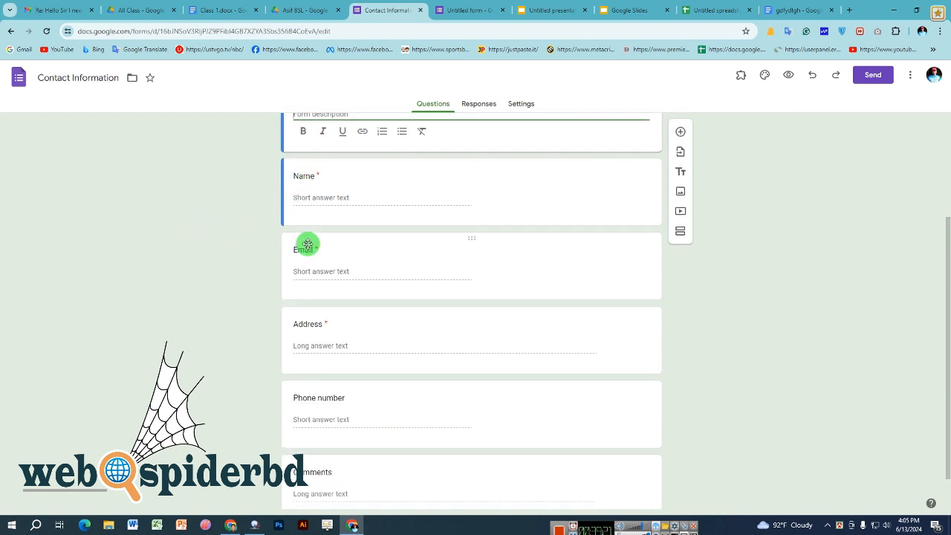
pyautogui.scroll(-1, 302, 329)
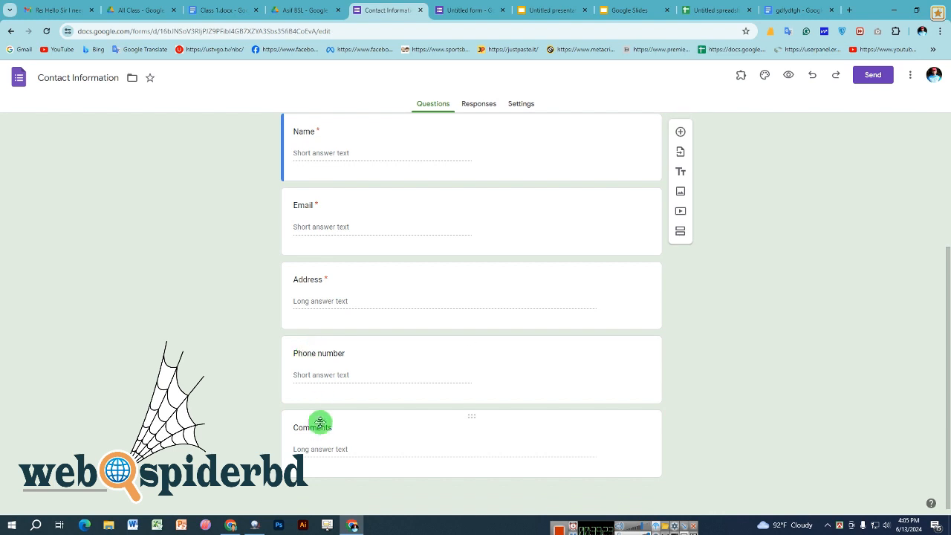
pyautogui.scroll(3, 326, 426)
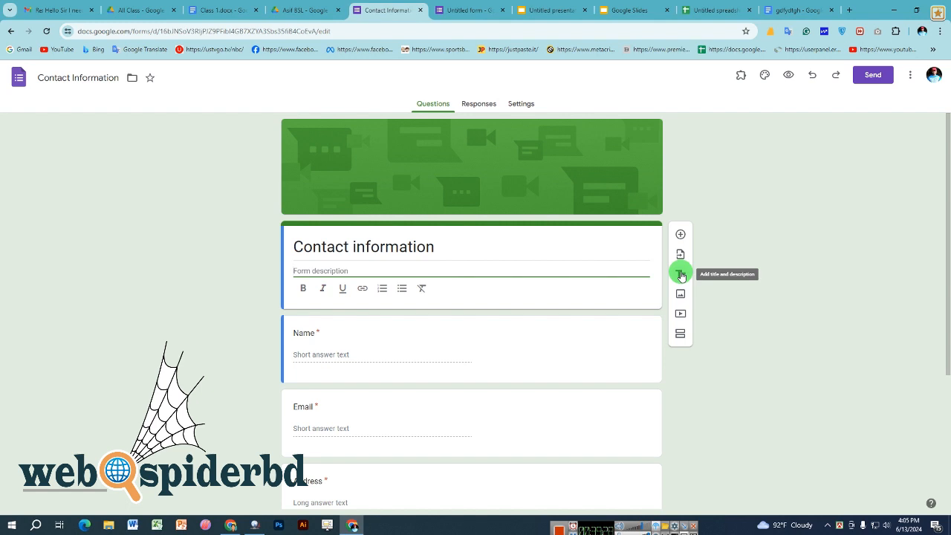
pyautogui.scroll(-1, 434, 275)
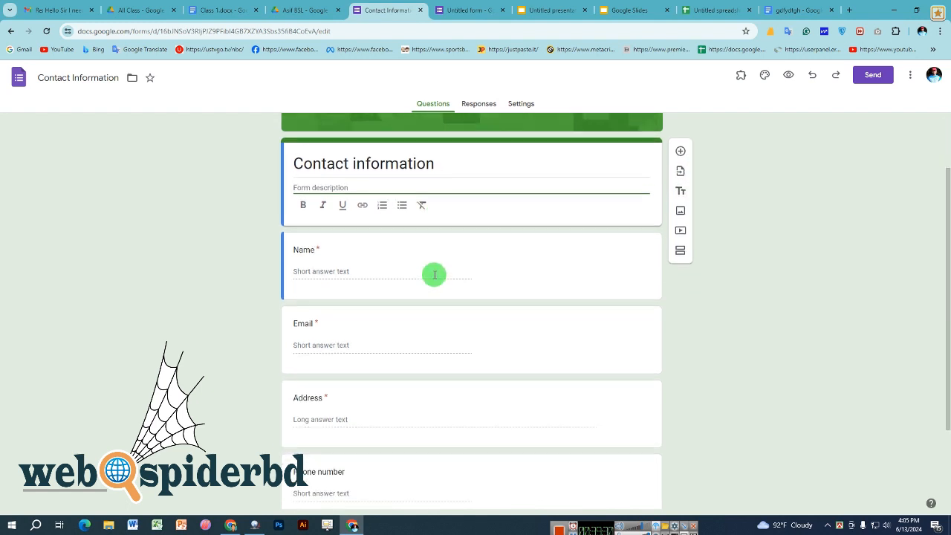
pyautogui.scroll(-1, 435, 274)
pyautogui.scroll(1, 435, 275)
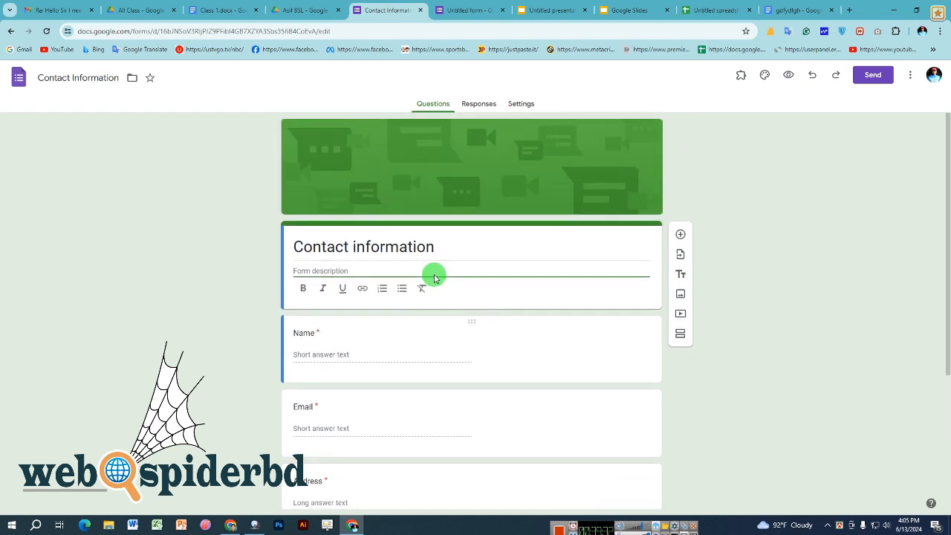
pyautogui.scroll(-3, 433, 272)
pyautogui.scroll(3, 433, 273)
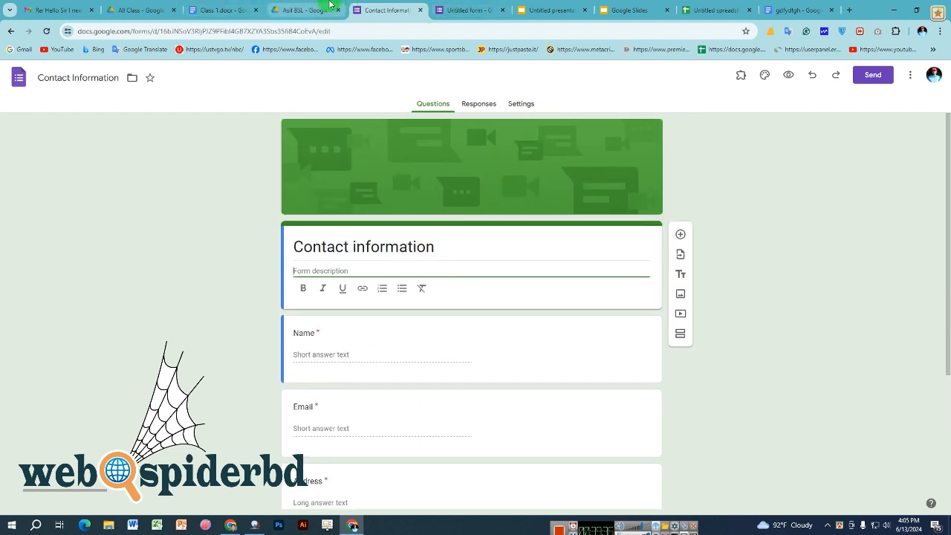
# - Switch to the Untitled form quiz and title it 'Exam 1'
pyautogui.click(468, 10)
pyautogui.click(342, 146)
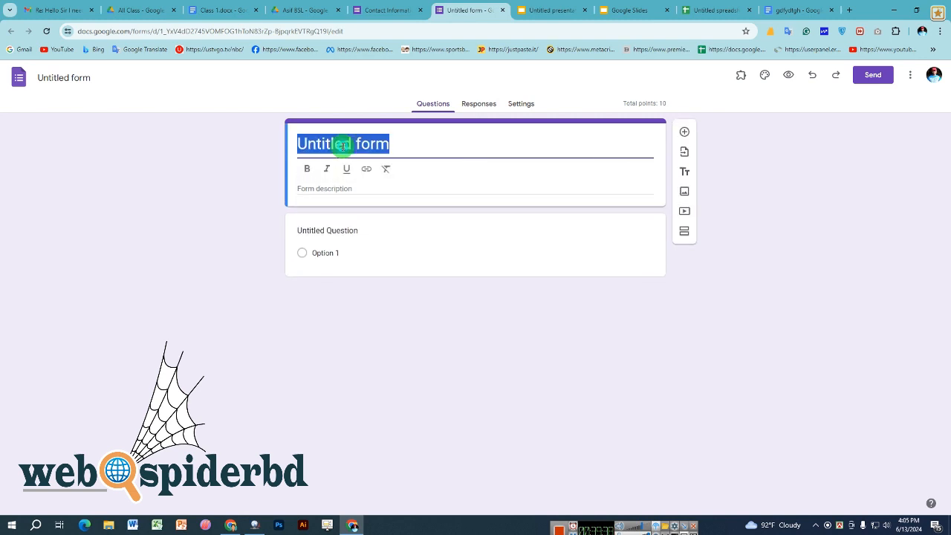
pyautogui.write('Exa')
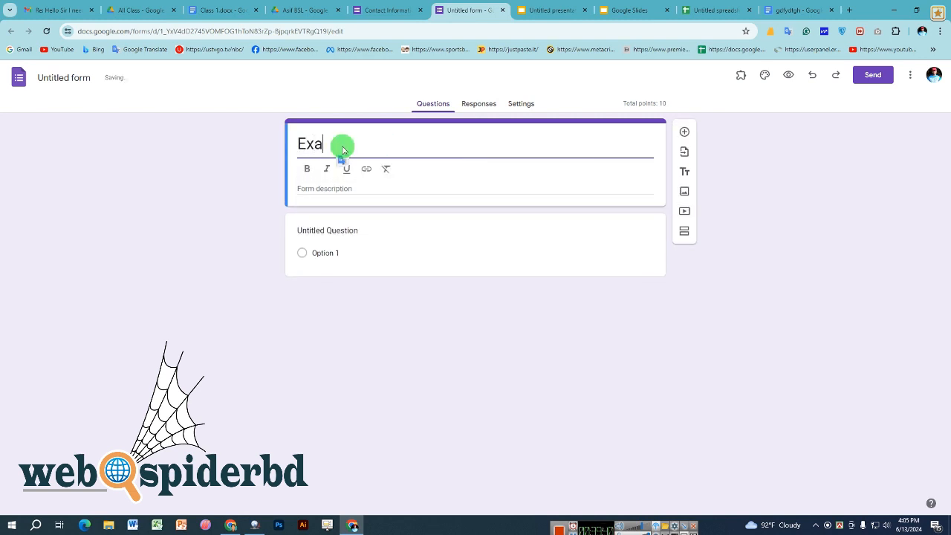
pyautogui.write('m 1')
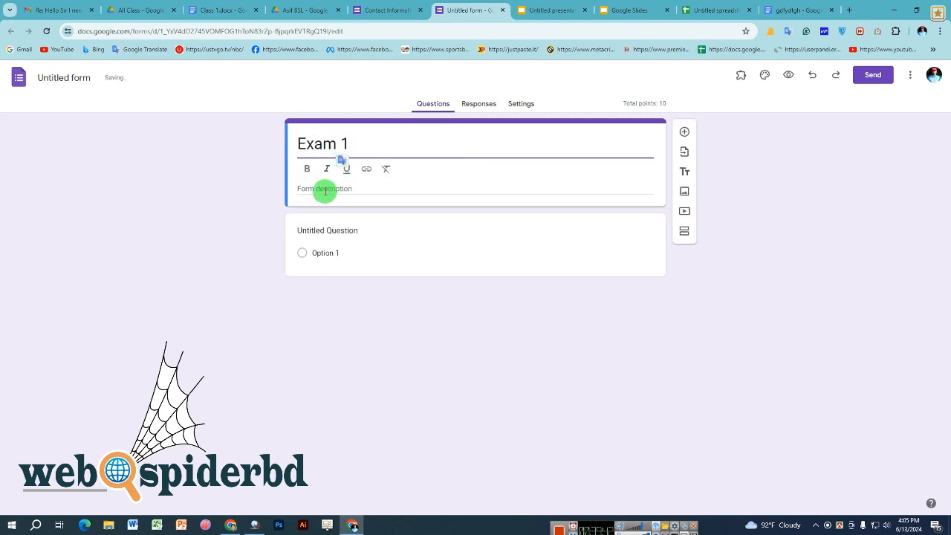
# - Clear the stray text typed into the form description
pyautogui.click(324, 188)
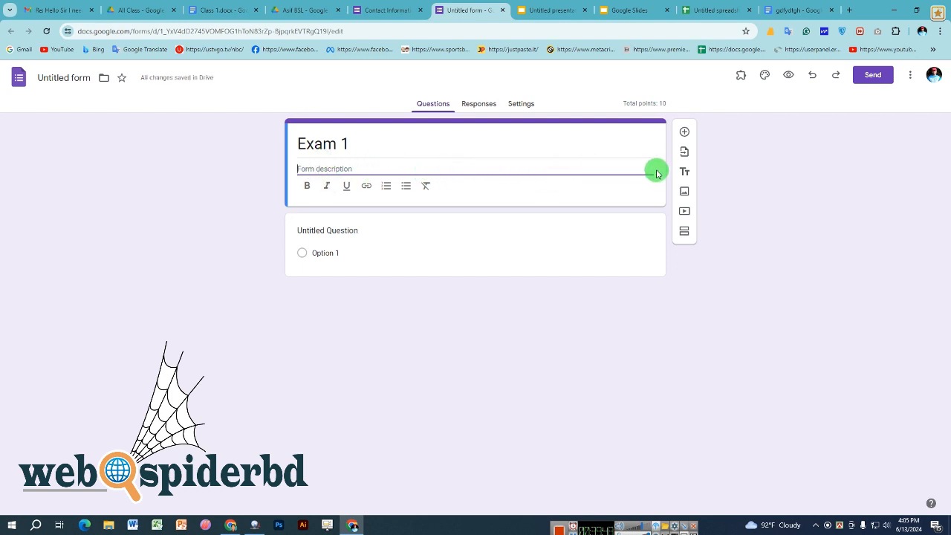
pyautogui.write('sdg')
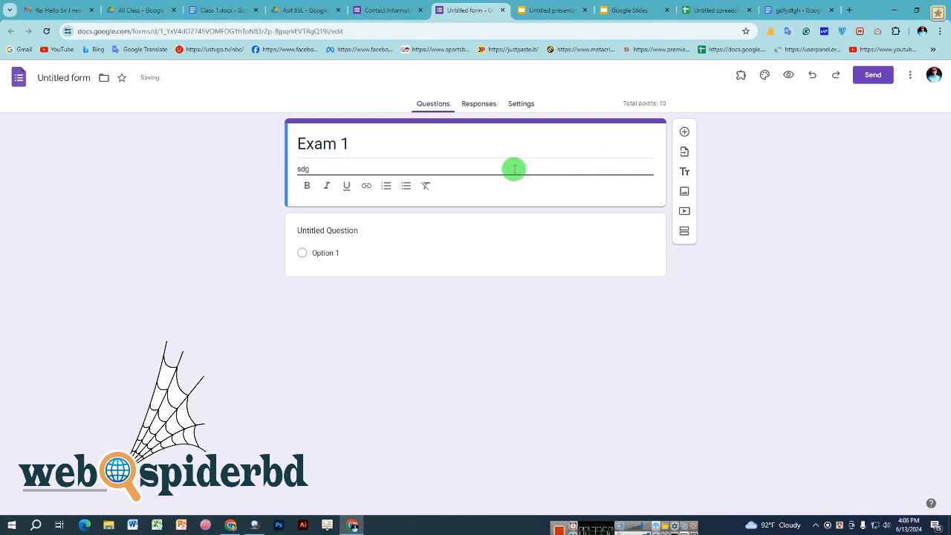
pyautogui.press('BackSpace')
pyautogui.press('BackSpace')
pyautogui.press('BackSpace')
# - Title the first question 'Name', fixing the typo, and make it required
pyautogui.click(327, 232)
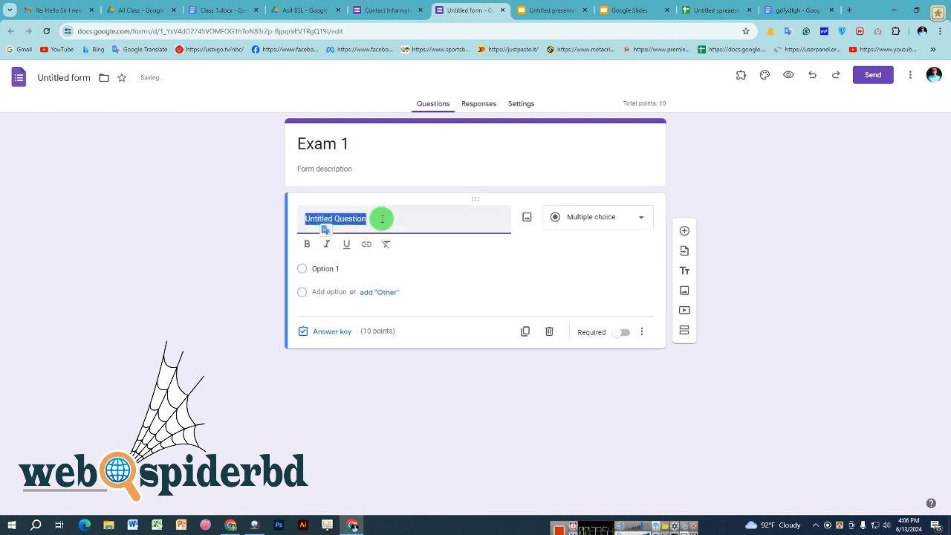
pyautogui.write('N')
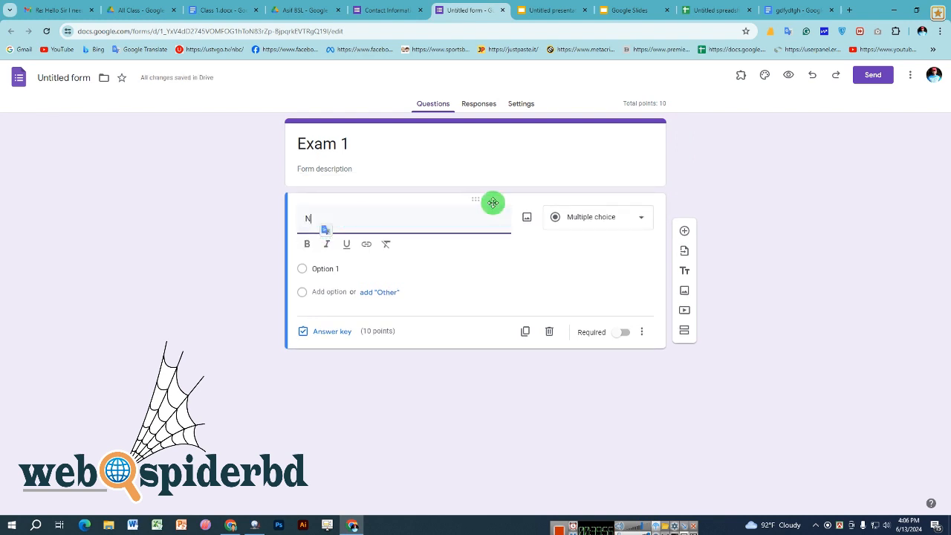
pyautogui.write('ame')
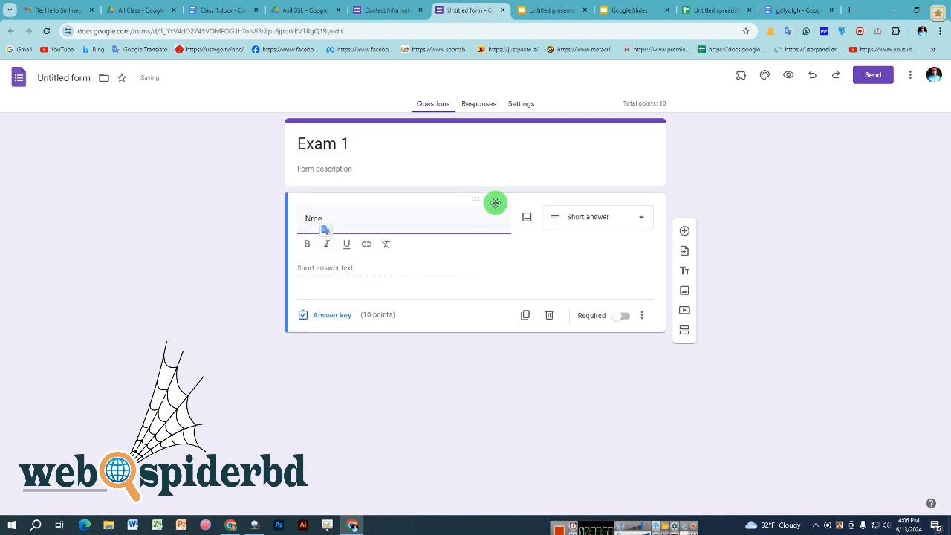
pyautogui.doubleClick(316, 221)
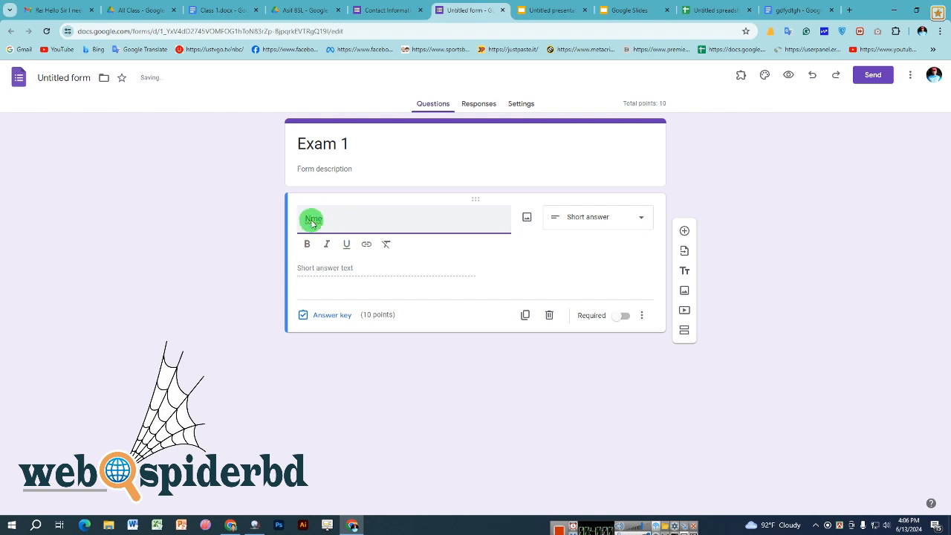
pyautogui.write('Name')
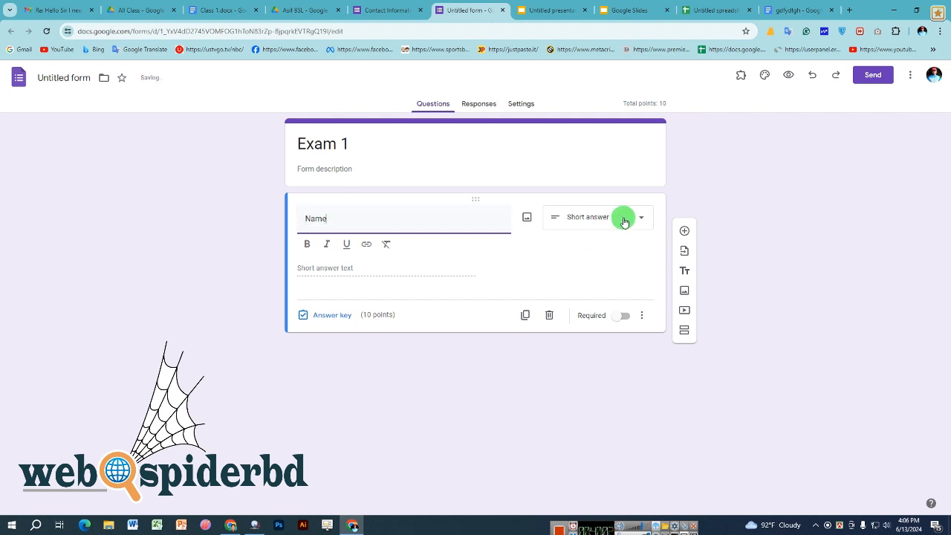
pyautogui.click(624, 315)
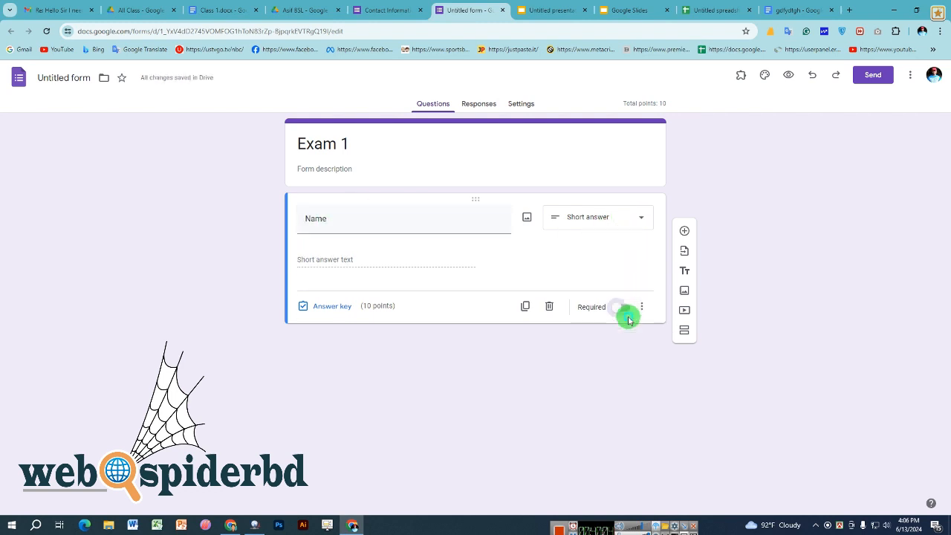
pyautogui.click(624, 296)
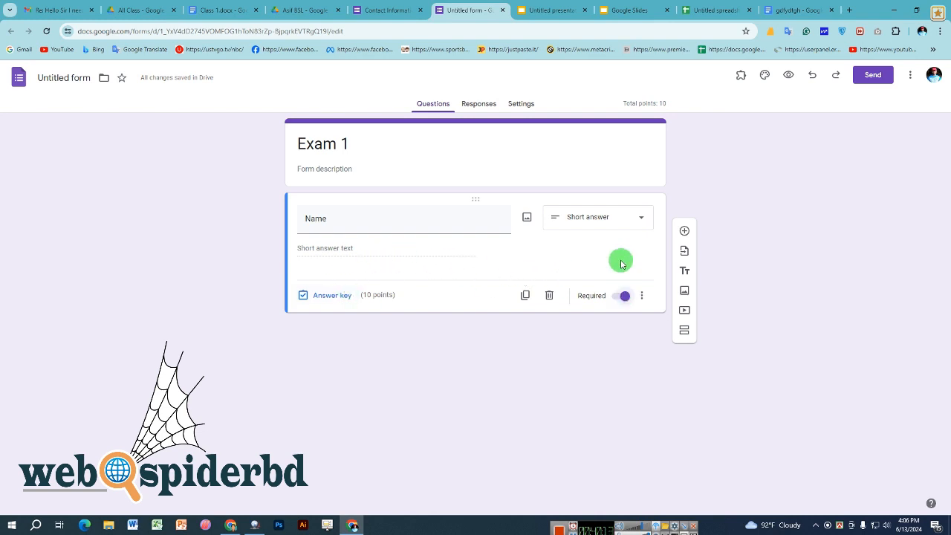
# - Add a required short-answer question titled 'Roll' worth 10 points
pyautogui.click(685, 230)
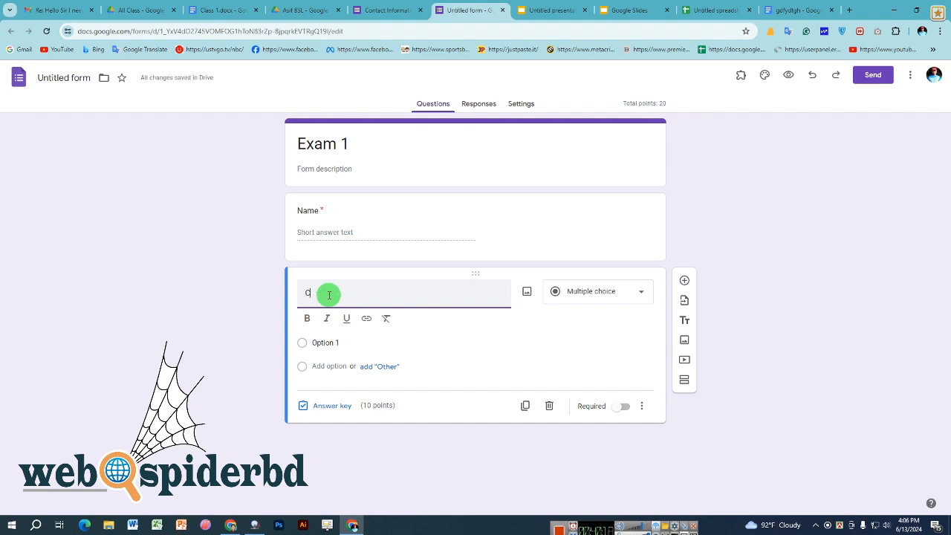
pyautogui.press('BackSpace')
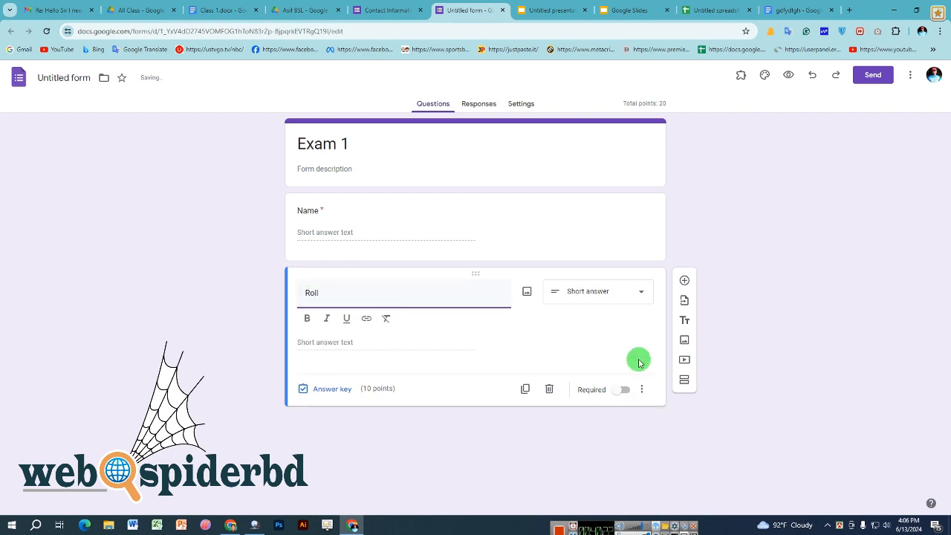
pyautogui.click(622, 390)
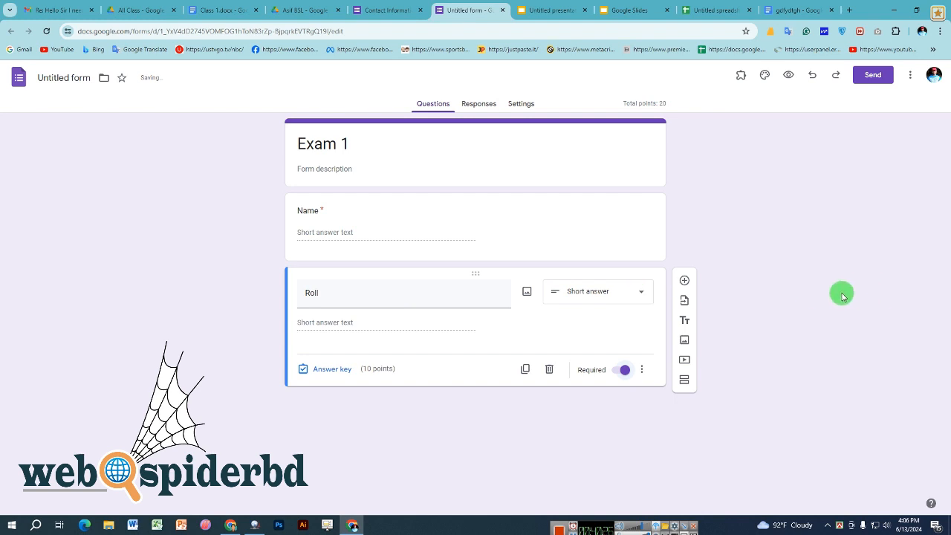
# - Add a third question titled 'What is SEO' and keep it as multiple choice
pyautogui.click(685, 281)
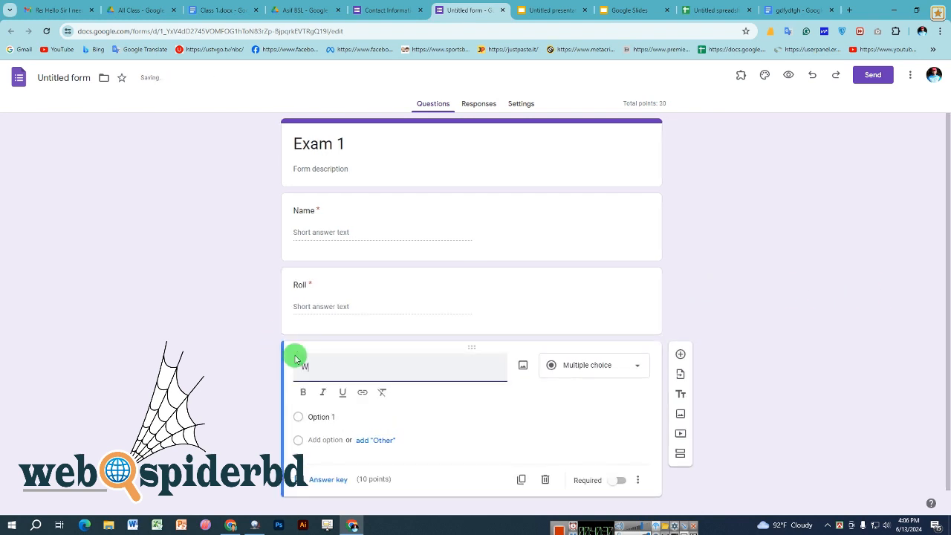
pyautogui.write('Wha')
pyautogui.press('BackSpace')
pyautogui.press('BackSpace')
pyautogui.write('t')
pyautogui.moveTo(320, 365); pyautogui.dragTo(335, 365)
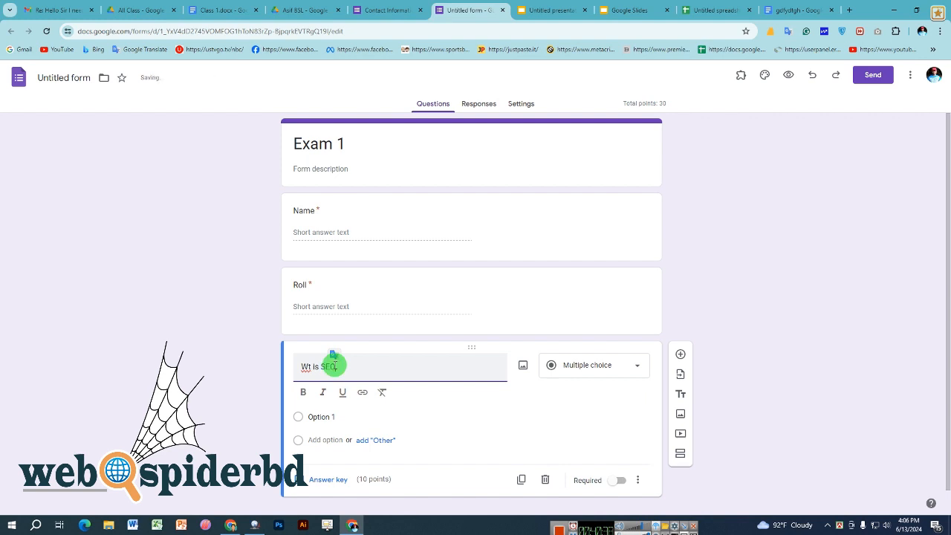
pyautogui.click(309, 365)
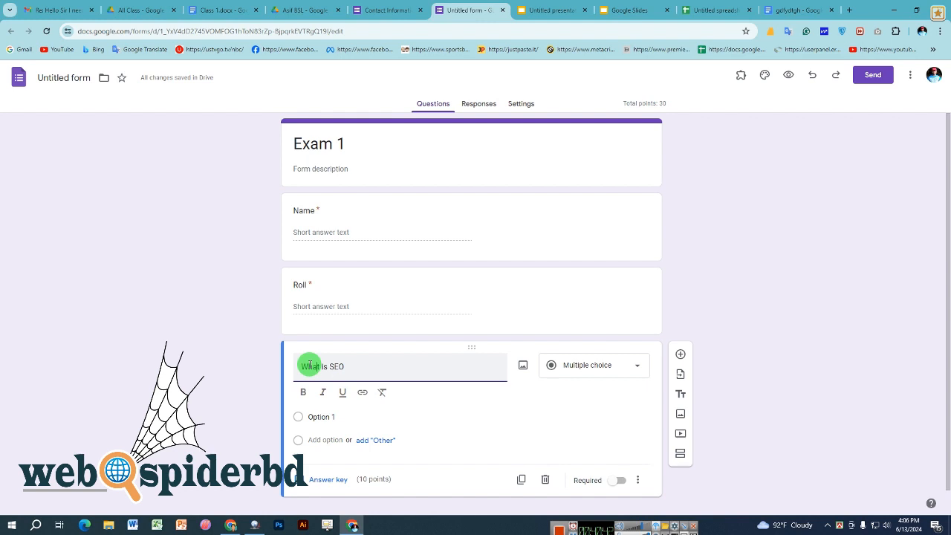
pyautogui.click(581, 369)
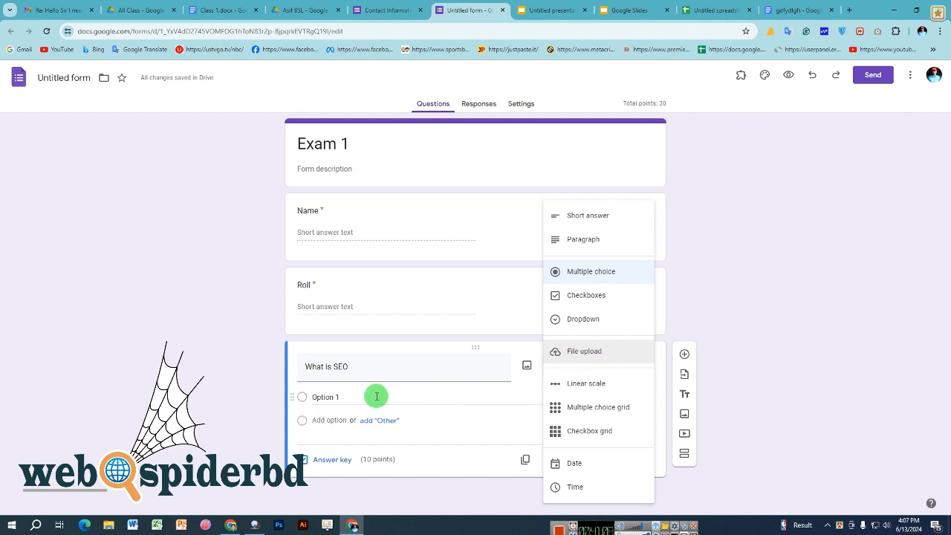
pyautogui.click(584, 271)
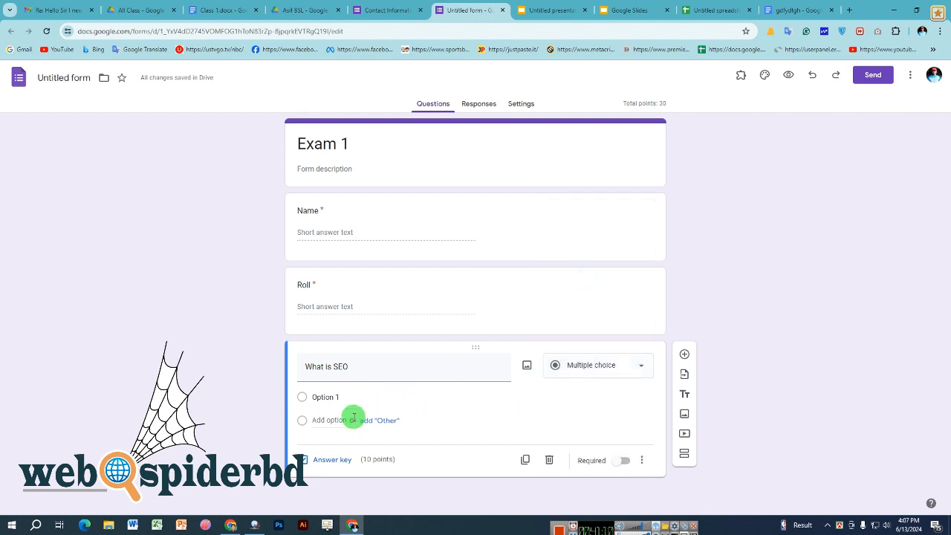
# - Fill in four placeholder answer options for the What is SEO question
pyautogui.click(353, 397)
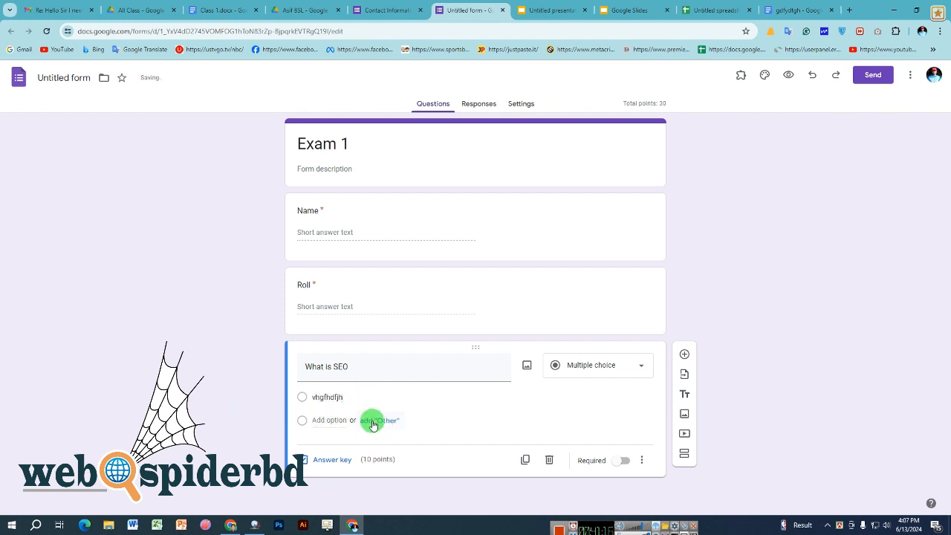
pyautogui.click(377, 421)
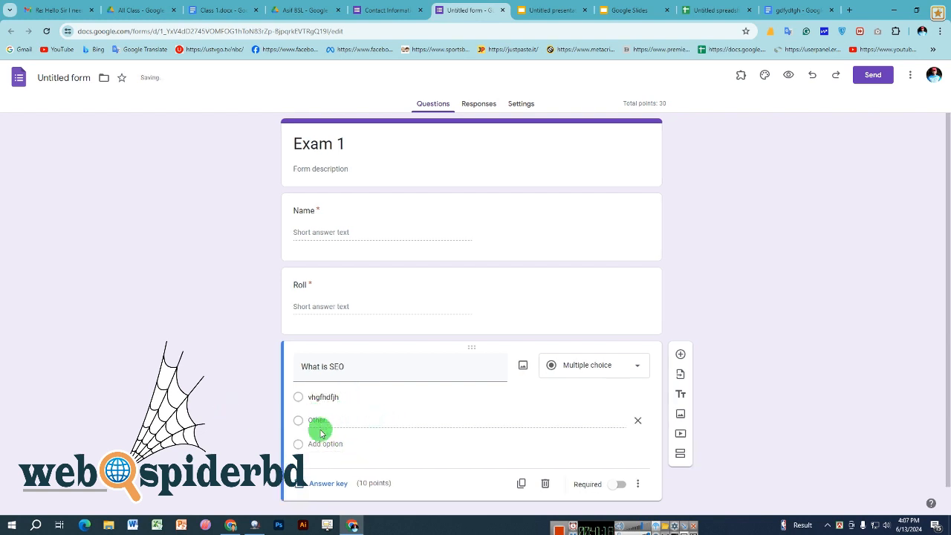
pyautogui.click(328, 444)
pyautogui.write('fgjhfhfh')
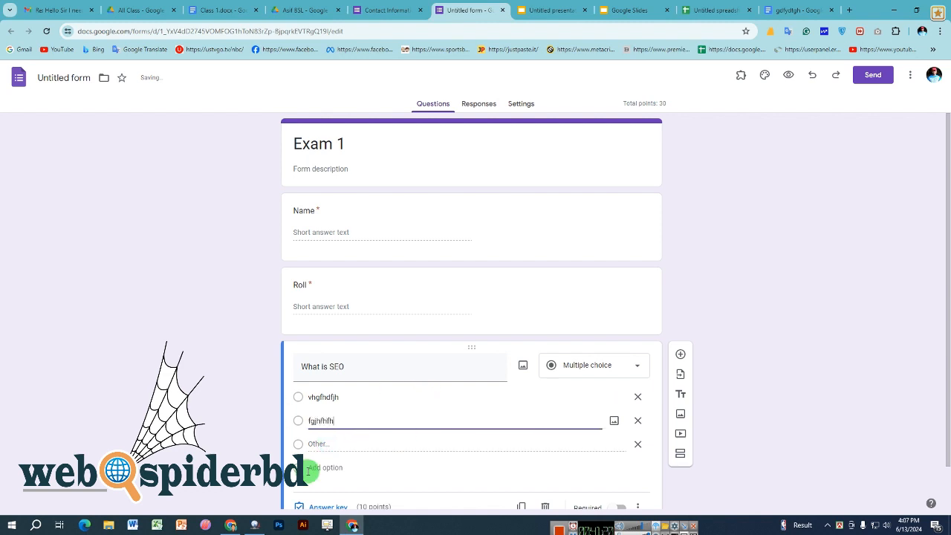
pyautogui.click(319, 468)
pyautogui.write('nfgjdfyjd')
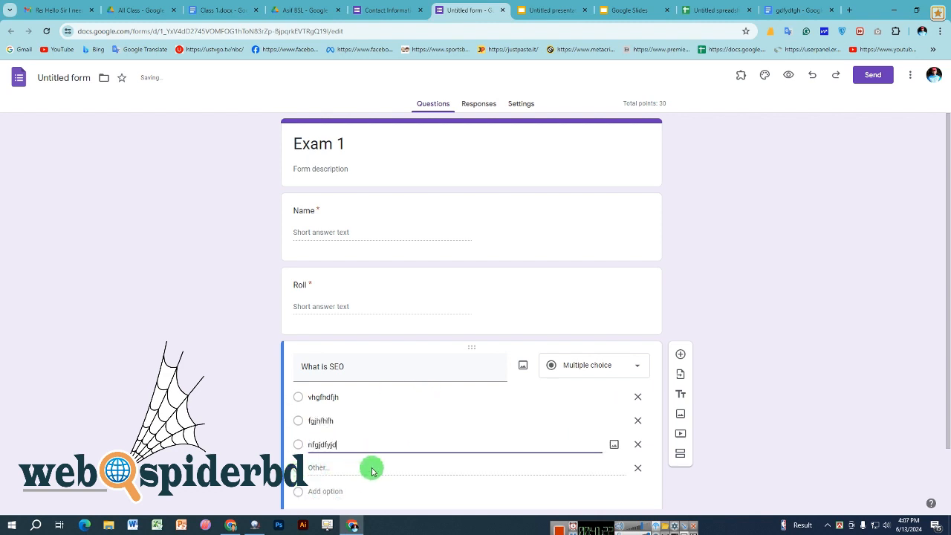
pyautogui.click(341, 484)
pyautogui.write('njdyjdj')
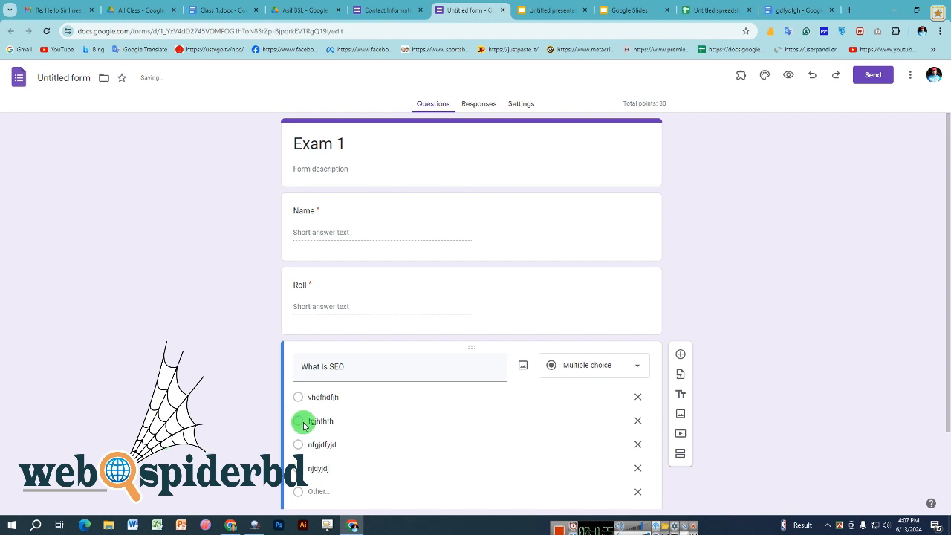
pyautogui.scroll(-1, 303, 426)
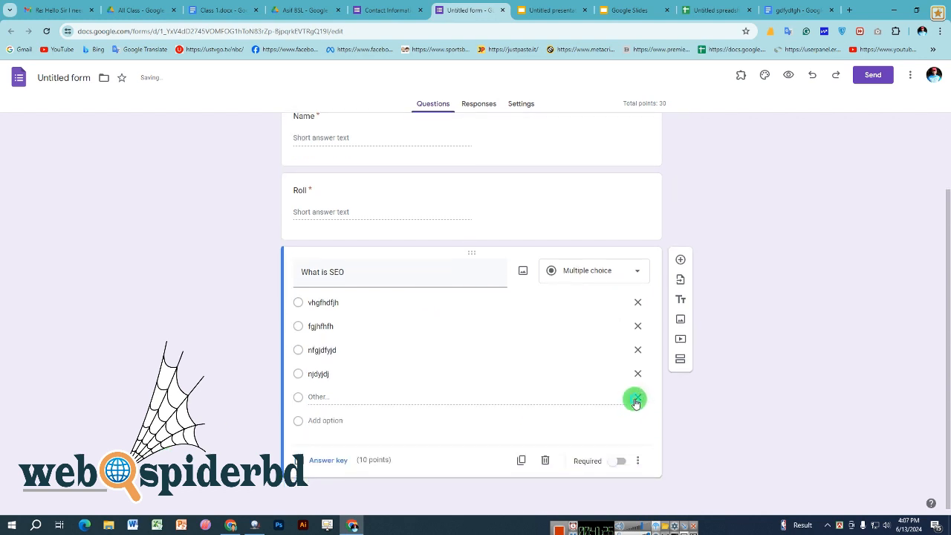
# - Remove the Other choice and make the What is SEO question required
pyautogui.click(636, 398)
pyautogui.click(616, 461)
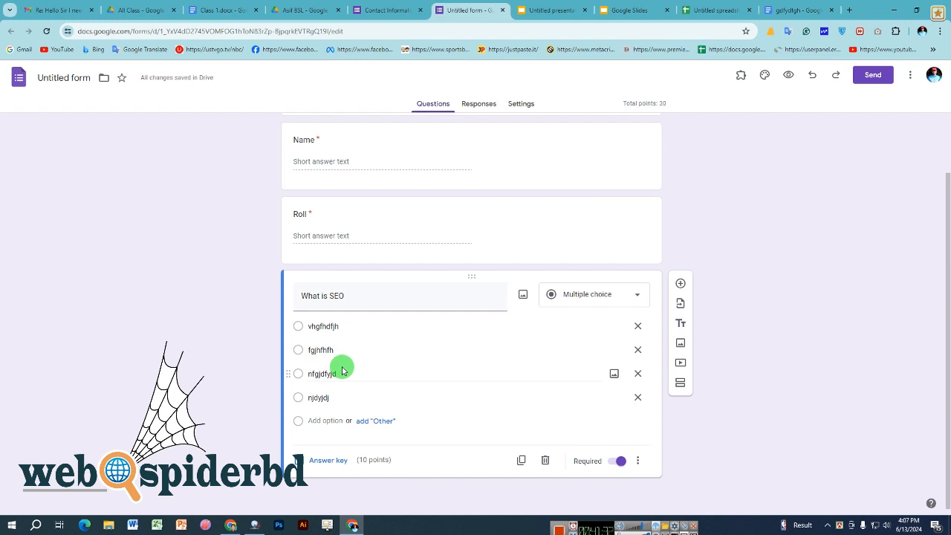
pyautogui.click(619, 462)
pyautogui.scroll(2, 303, 368)
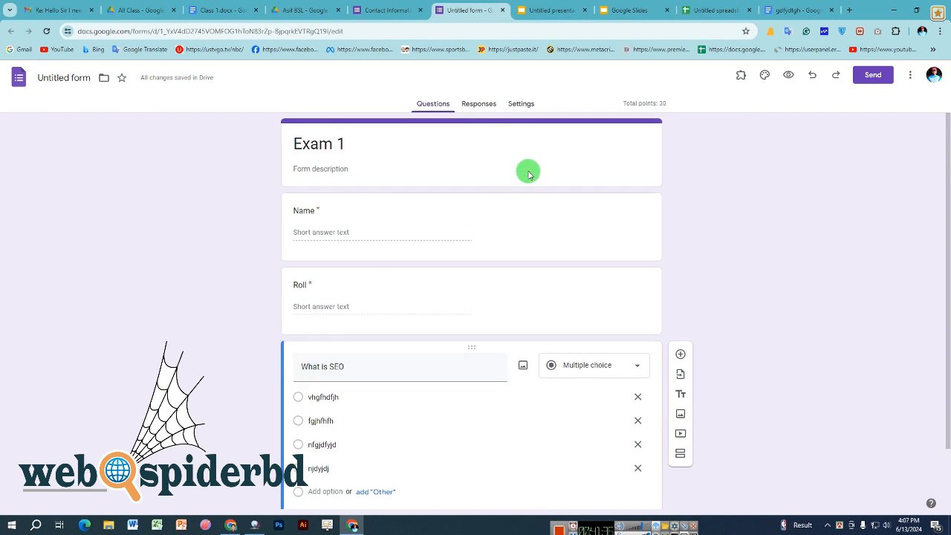
# - Preview Exam 1 and open its preview link in another Chrome window
pyautogui.click(791, 76)
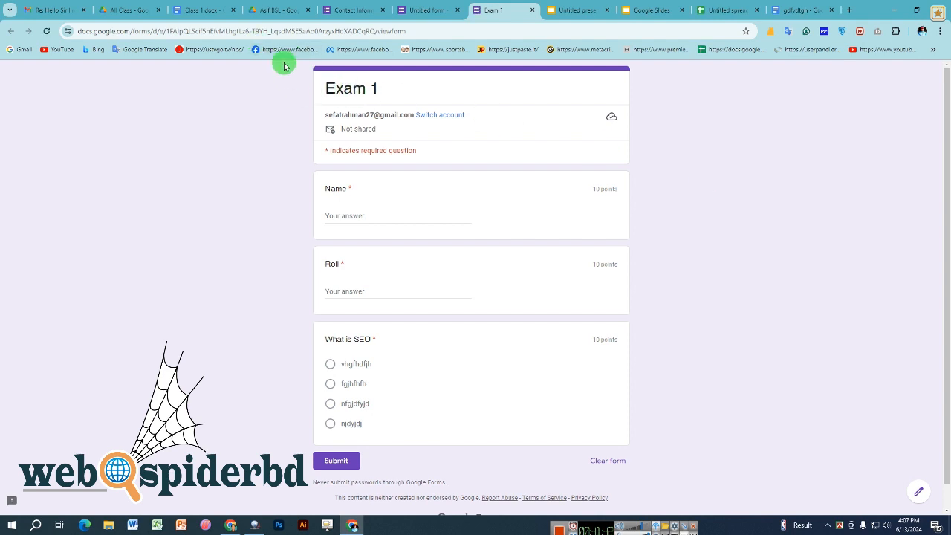
pyautogui.click(282, 30)
pyautogui.rightClick(284, 30)
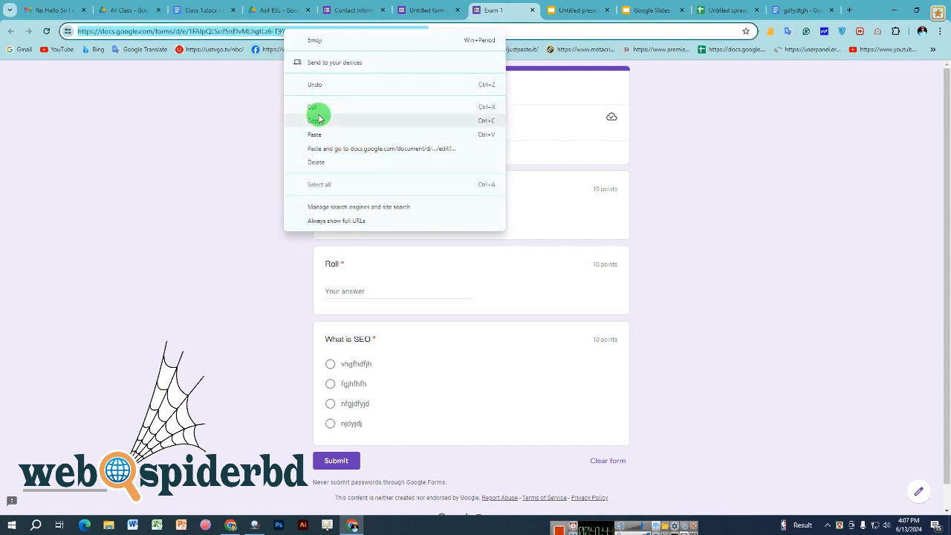
pyautogui.click(318, 120)
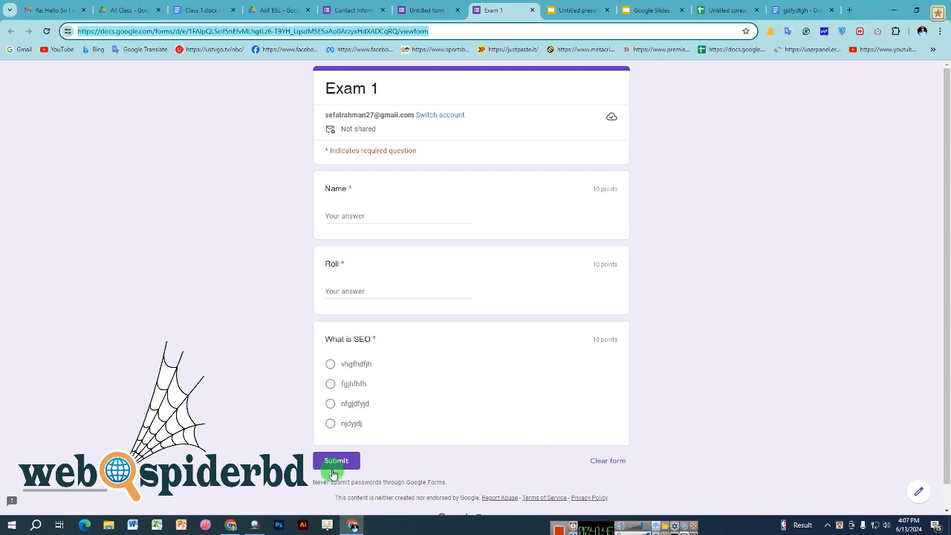
pyautogui.click(230, 525)
pyautogui.click(132, 27)
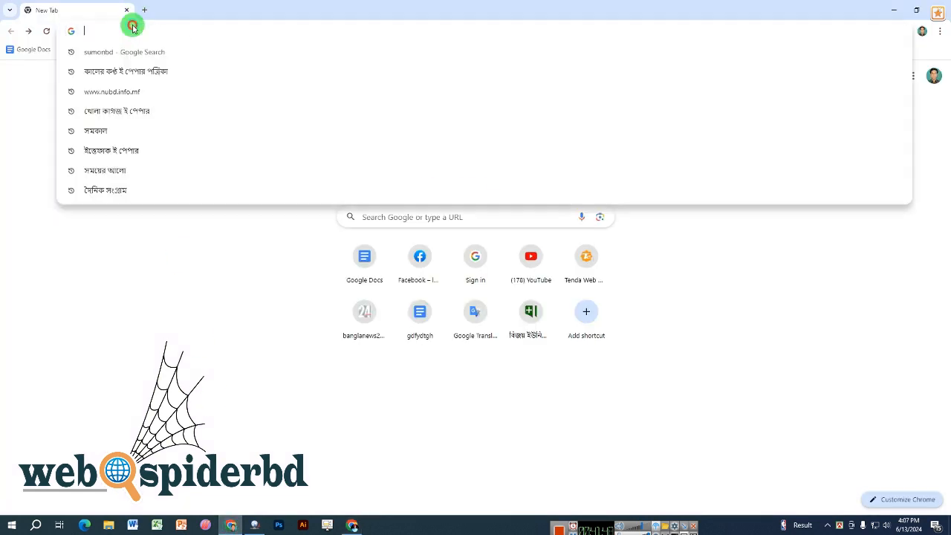
pyautogui.rightClick(123, 34)
pyautogui.click(184, 133)
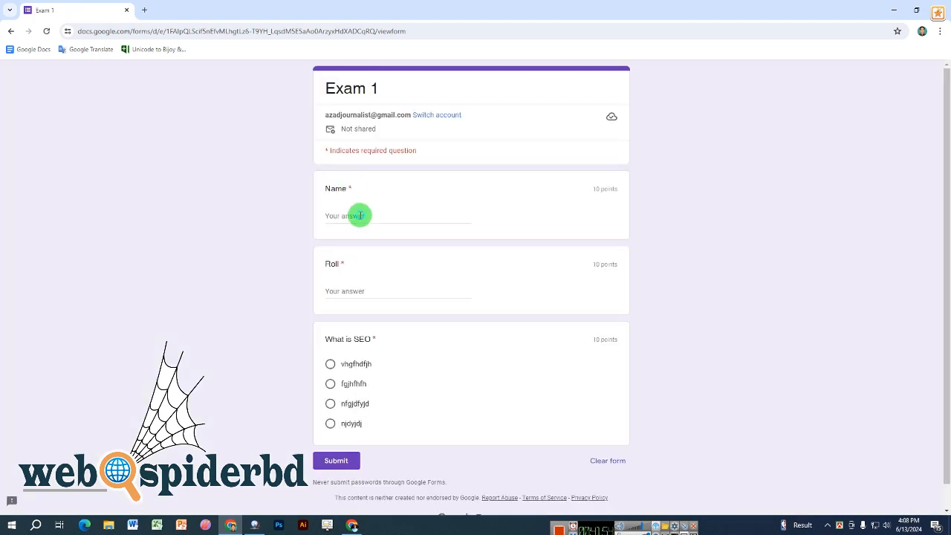
# - Submit a test response with a placeholder name, Roll 41 and the second SEO answer, then view the score
pyautogui.click(360, 216)
pyautogui.write('bdhfgh')
pyautogui.click(364, 288)
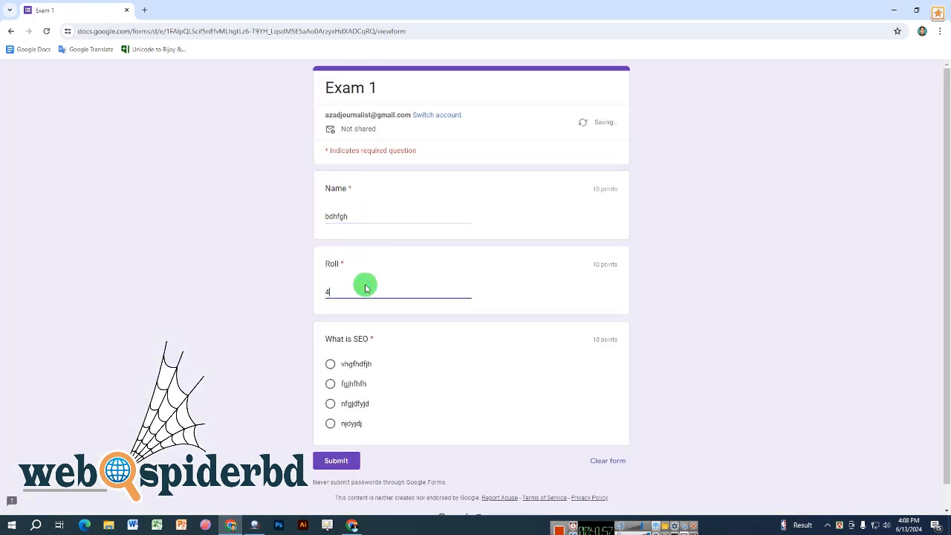
pyautogui.click(331, 384)
pyautogui.click(338, 461)
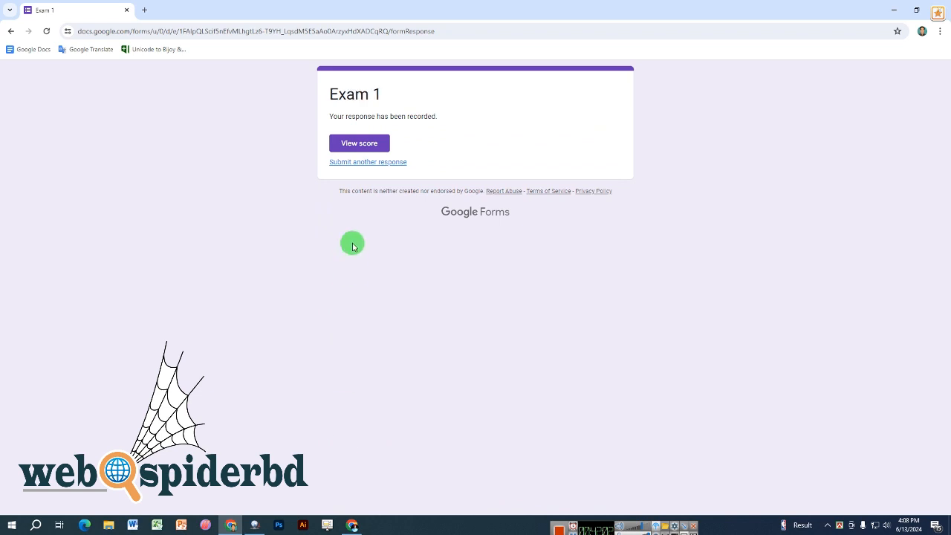
pyautogui.click(370, 142)
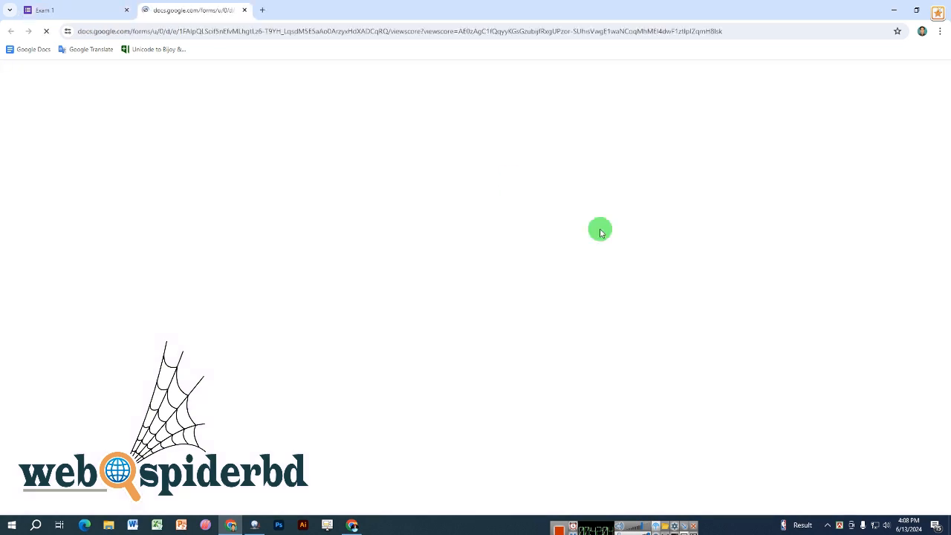
pyautogui.click(33, 9)
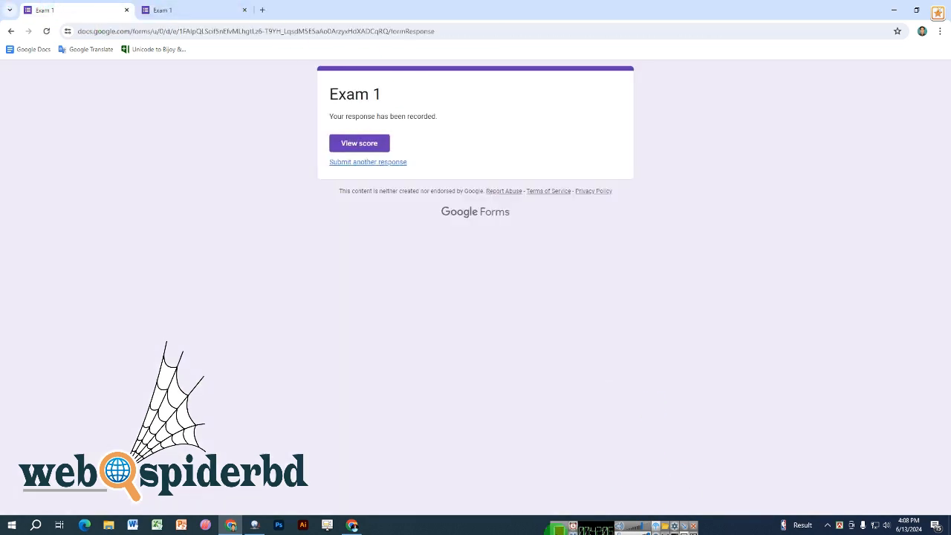
pyautogui.click(252, 526)
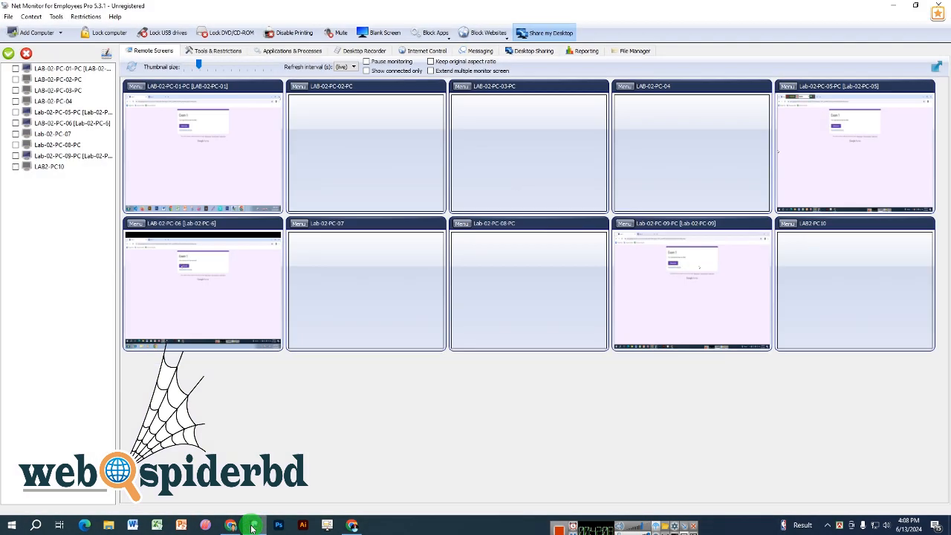
# - Bring Chrome back to the front on the Exam 1 preview tab
pyautogui.click(352, 526)
pyautogui.click(518, 12)
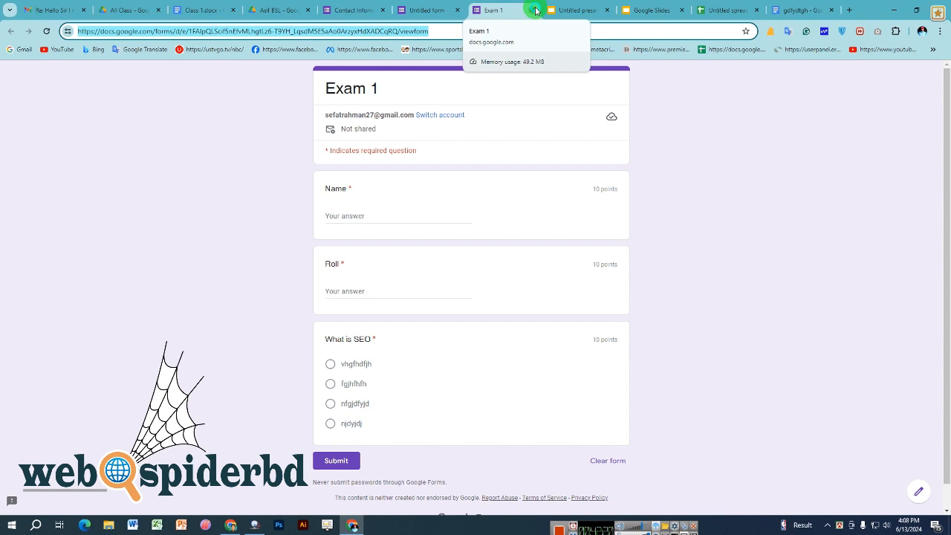
# - Open Exam 1's responses, browse the Summary and Question views, and choose Link to Sheets
pyautogui.click(427, 10)
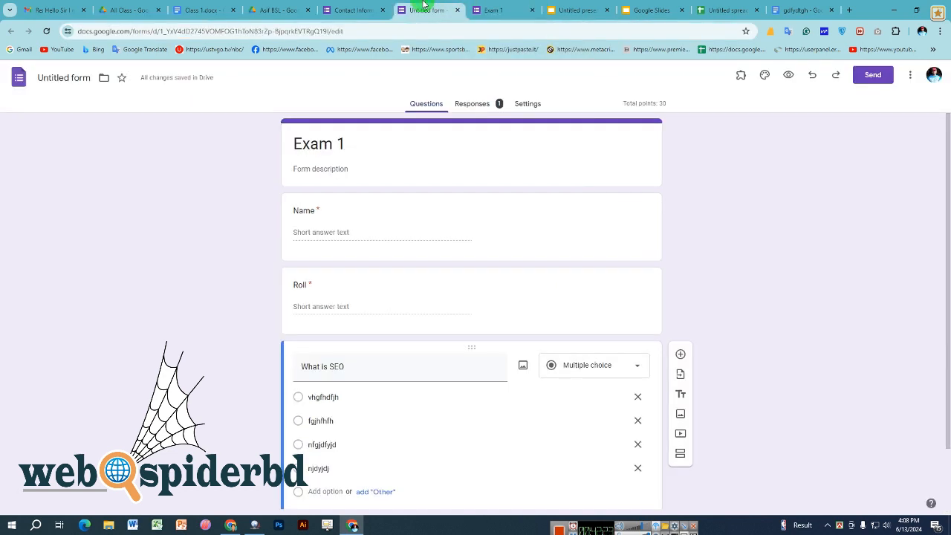
pyautogui.click(471, 105)
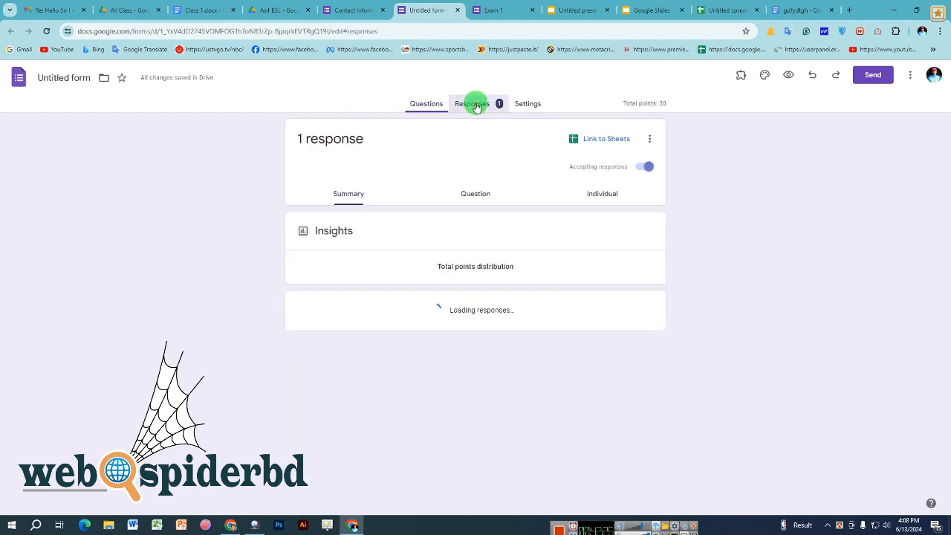
pyautogui.scroll(-4, 144, 280)
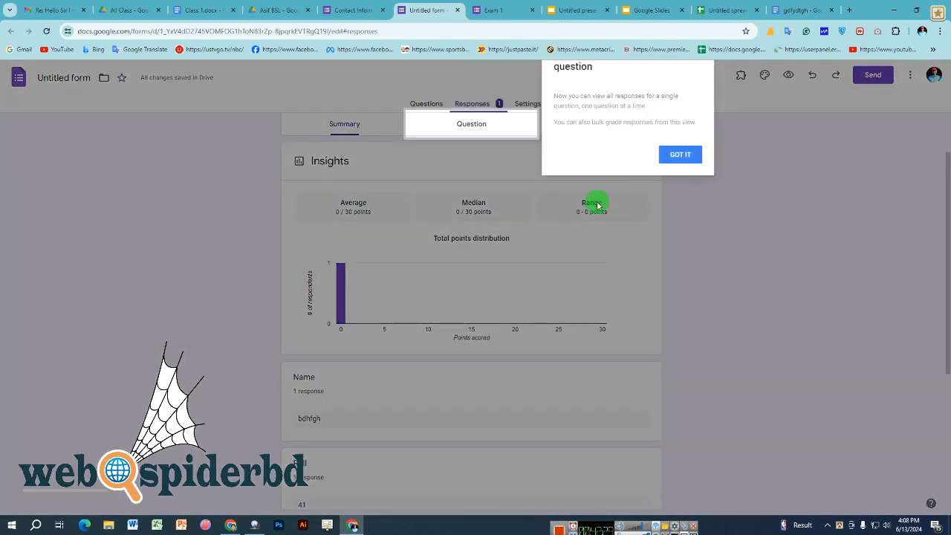
pyautogui.click(673, 158)
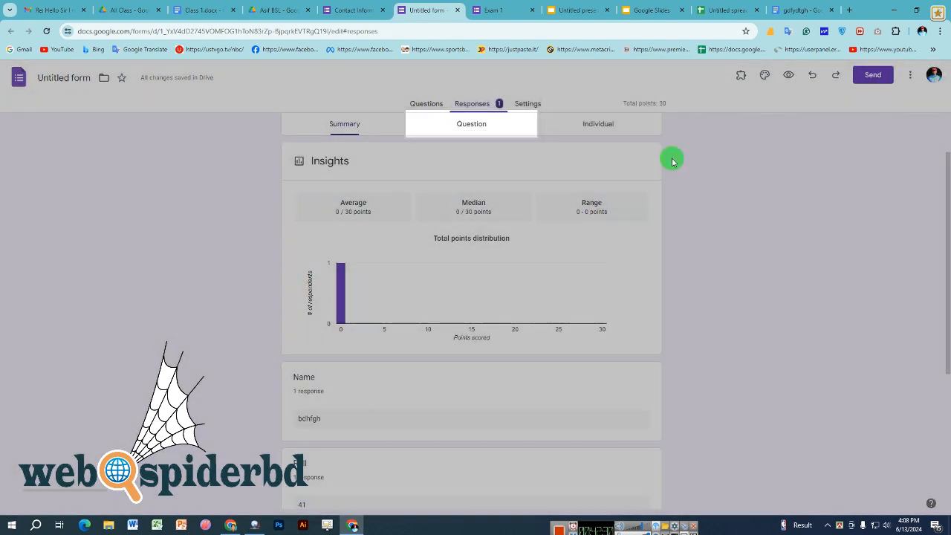
pyautogui.click(472, 127)
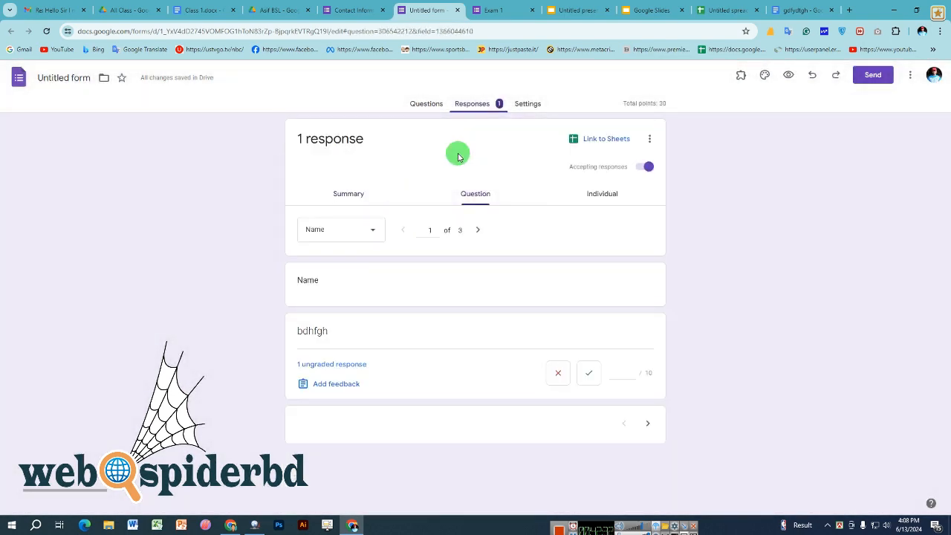
pyautogui.click(330, 190)
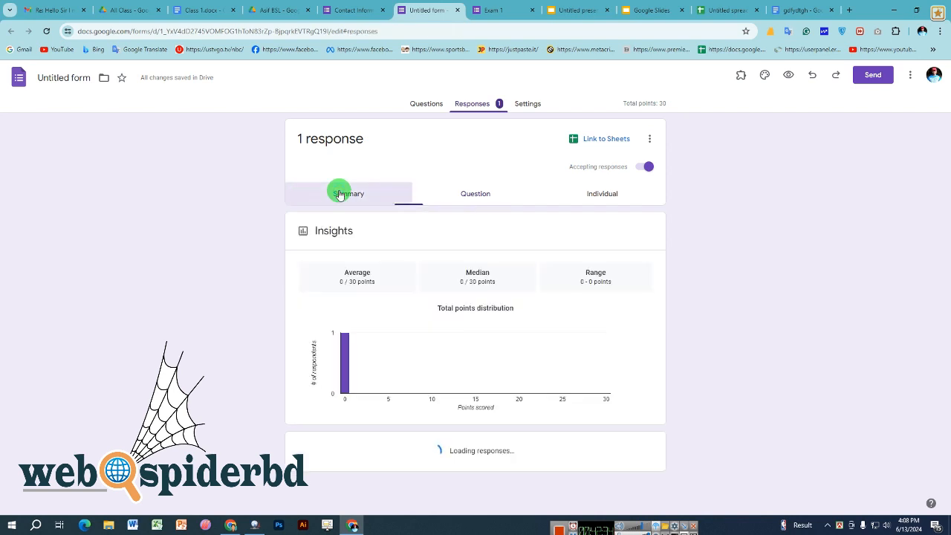
pyautogui.click(604, 139)
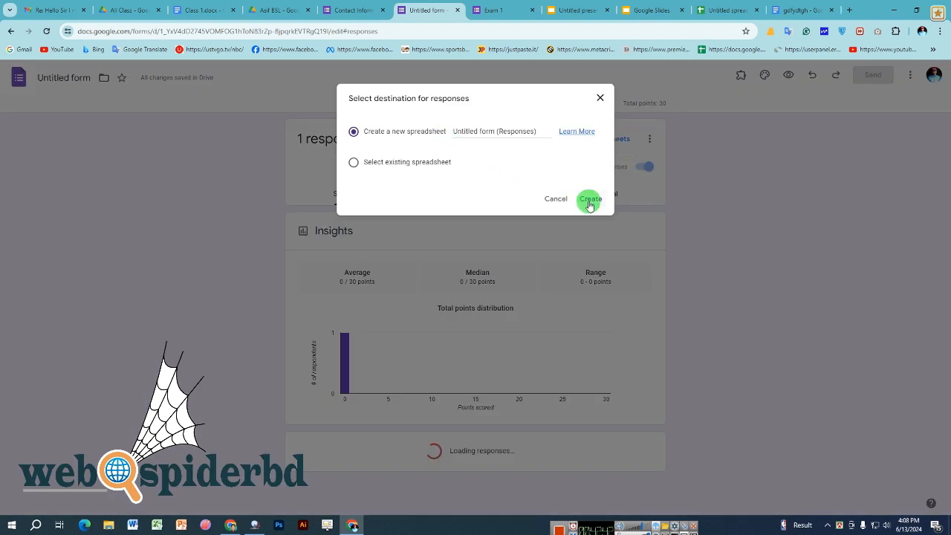
# - Create the linked 'Untitled form (Responses)' spreadsheet and select cells across columns A–J to explore it
pyautogui.click(591, 198)
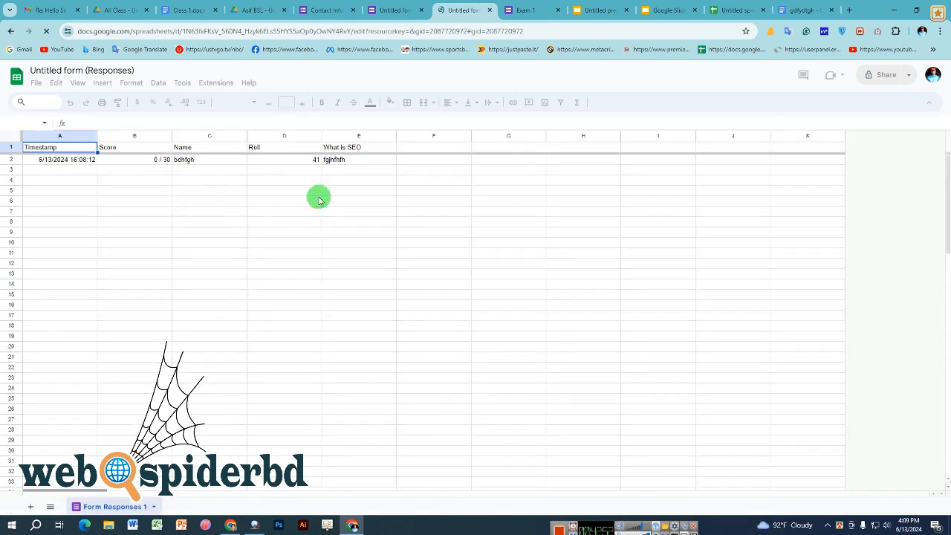
pyautogui.moveTo(40, 171); pyautogui.dragTo(61, 285)
pyautogui.moveTo(136, 172); pyautogui.dragTo(144, 265)
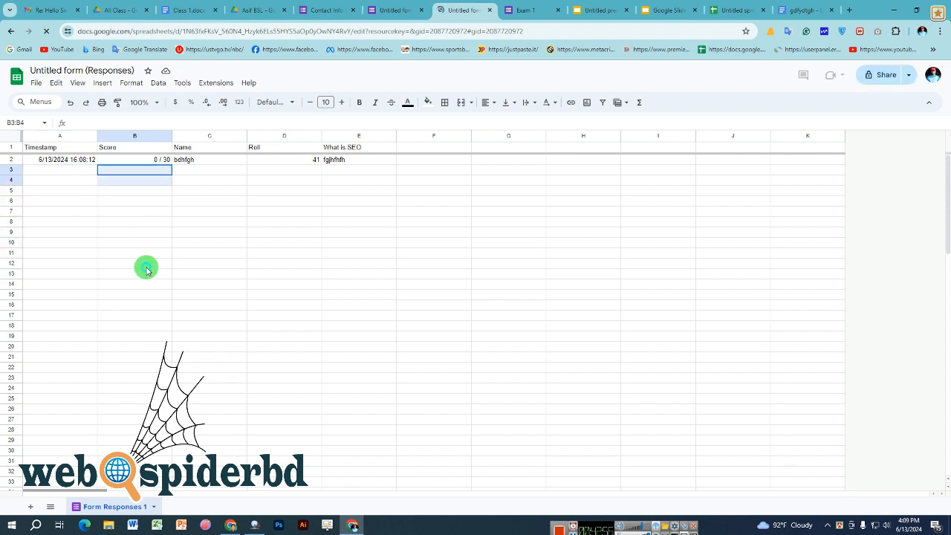
pyautogui.moveTo(210, 171); pyautogui.dragTo(213, 284)
pyautogui.moveTo(283, 171); pyautogui.dragTo(291, 244)
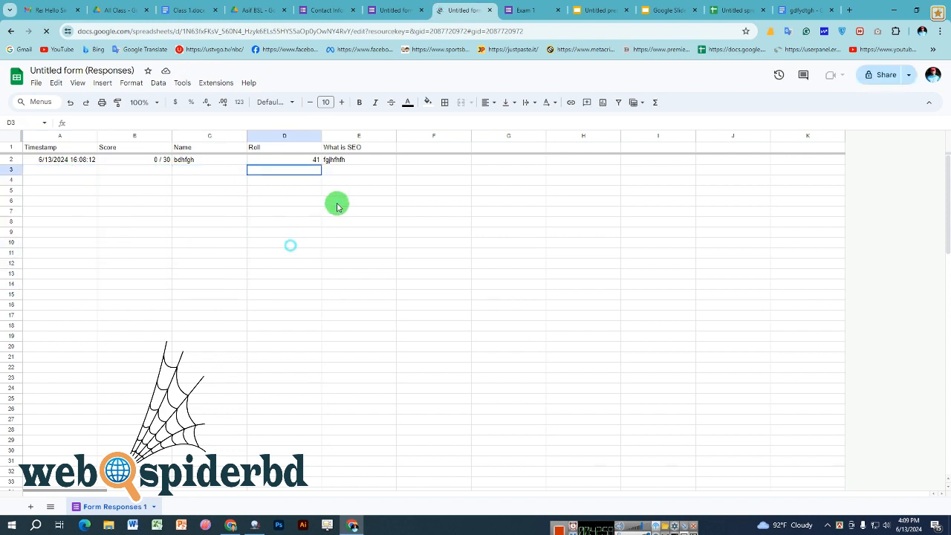
pyautogui.moveTo(359, 170); pyautogui.dragTo(375, 244)
pyautogui.moveTo(434, 149); pyautogui.dragTo(435, 267)
pyautogui.moveTo(513, 185); pyautogui.dragTo(525, 261)
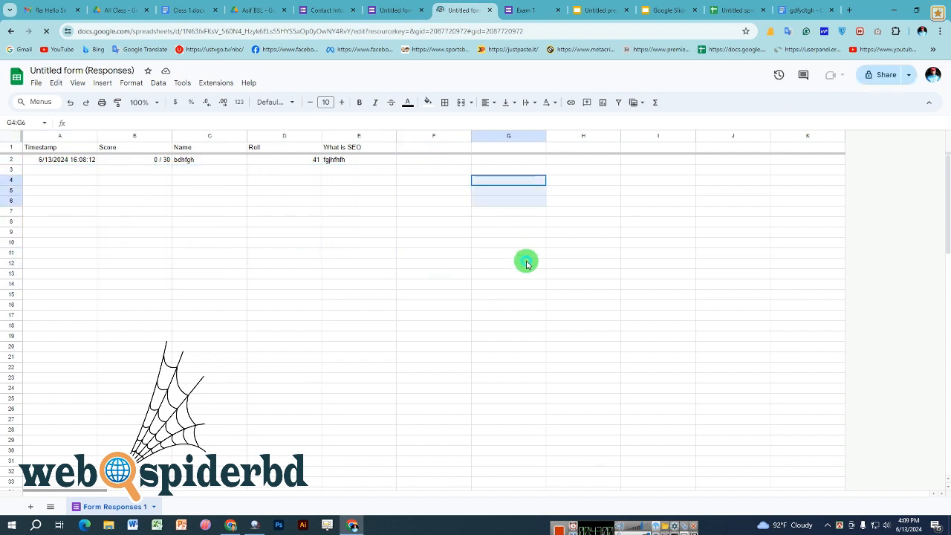
pyautogui.moveTo(583, 147); pyautogui.dragTo(626, 246)
pyautogui.moveTo(639, 201); pyautogui.dragTo(703, 273)
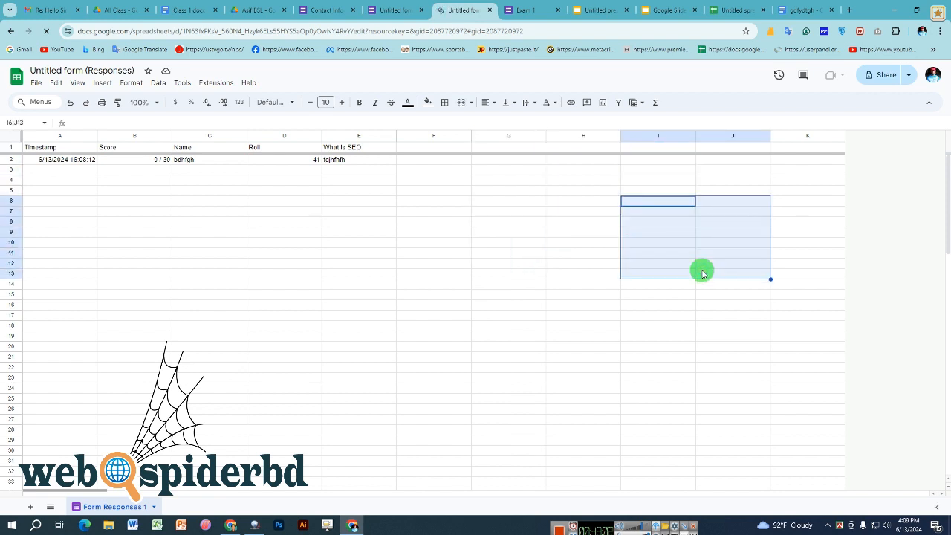
pyautogui.click(433, 253)
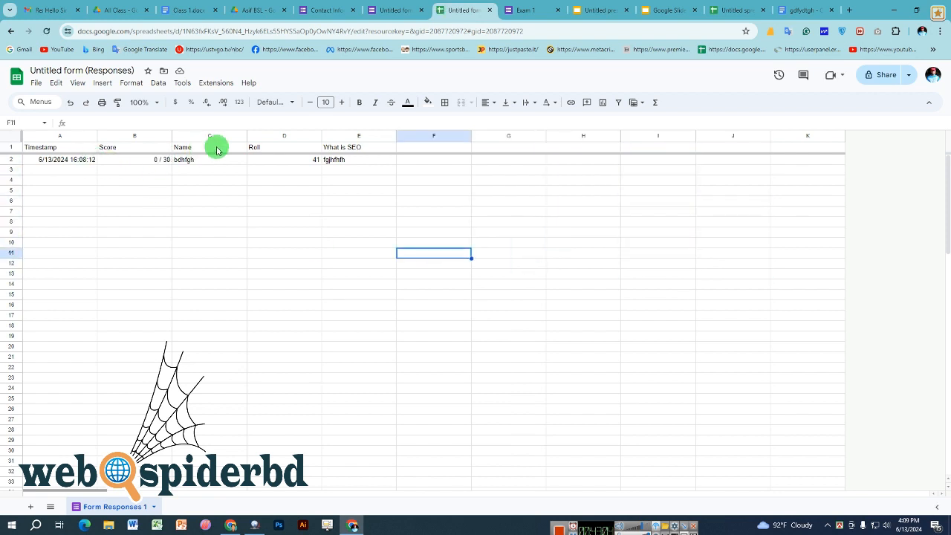
pyautogui.click(394, 10)
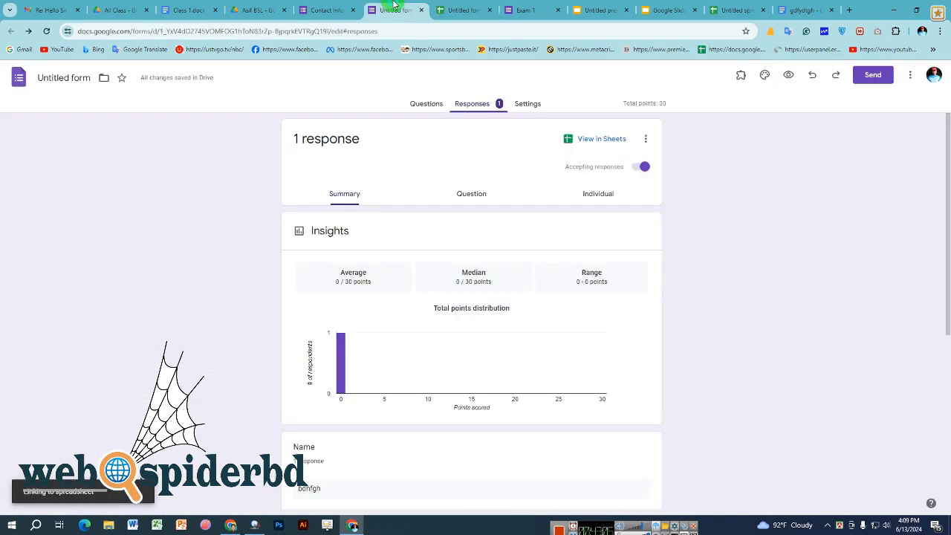
# - Grade the Name answer 0 out of 10 in Question view, then close the form tab without saving
pyautogui.click(477, 192)
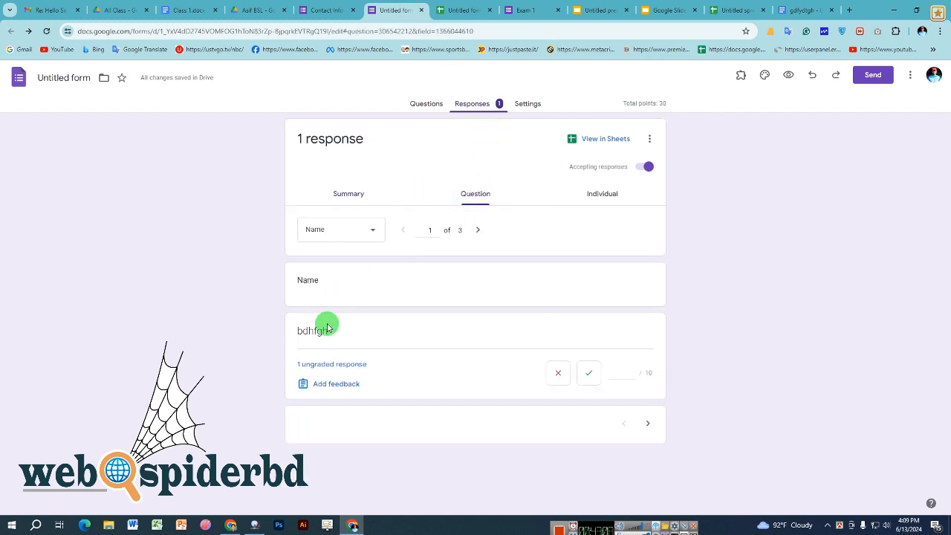
pyautogui.click(634, 376)
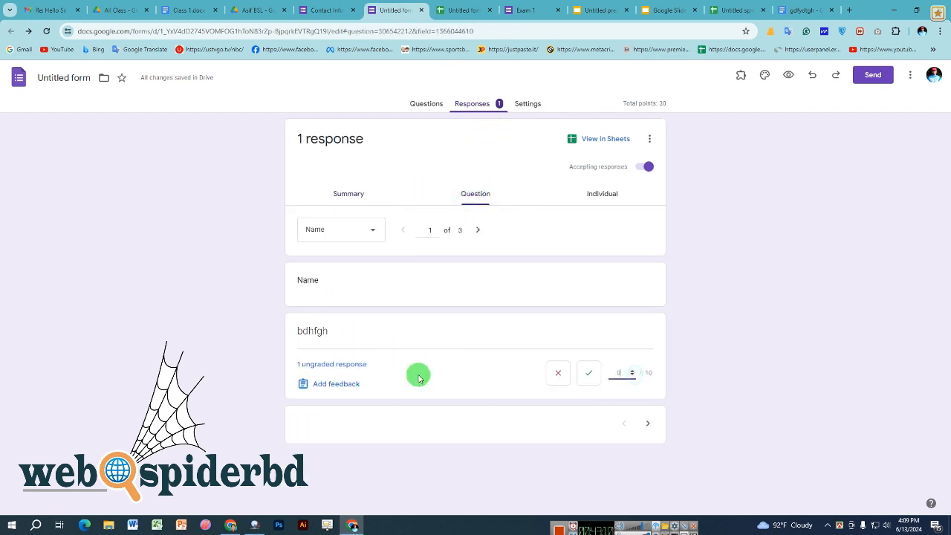
pyautogui.click(353, 364)
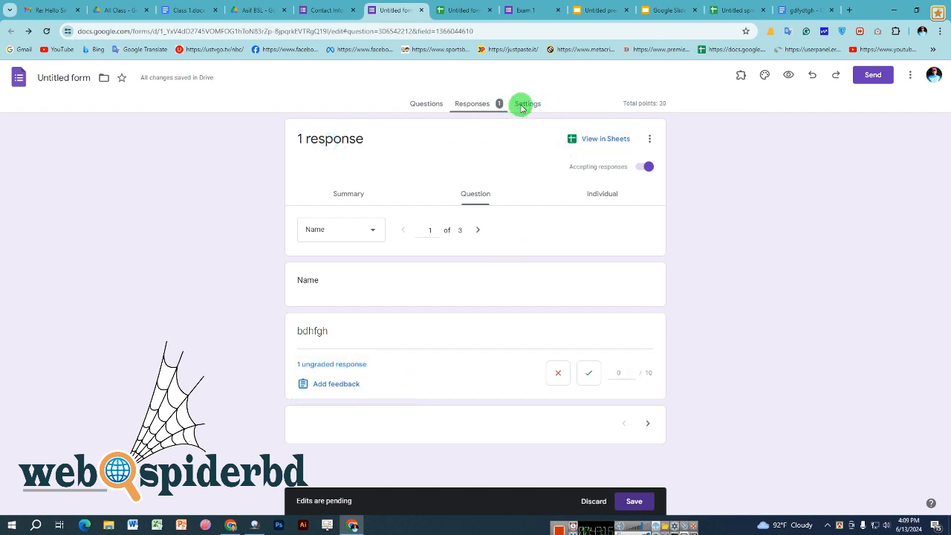
pyautogui.click(415, 111)
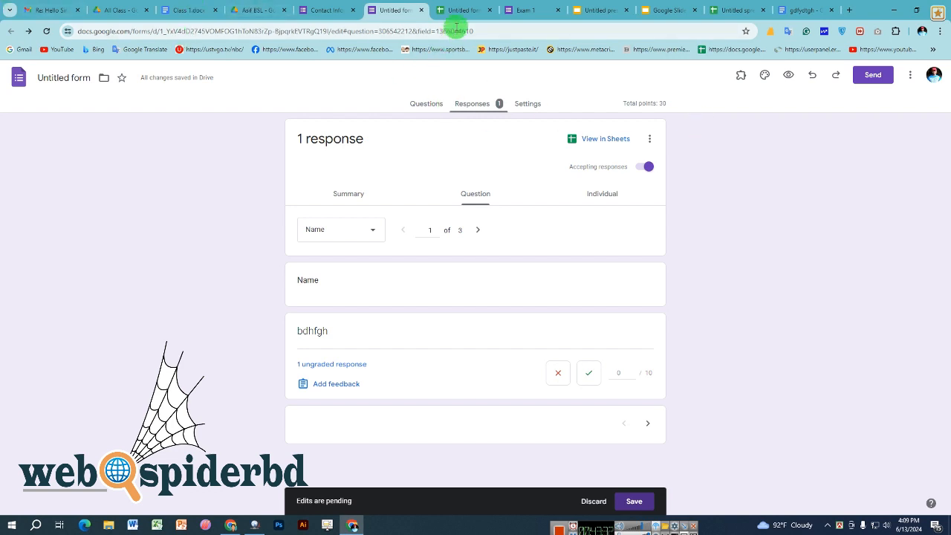
pyautogui.click(421, 9)
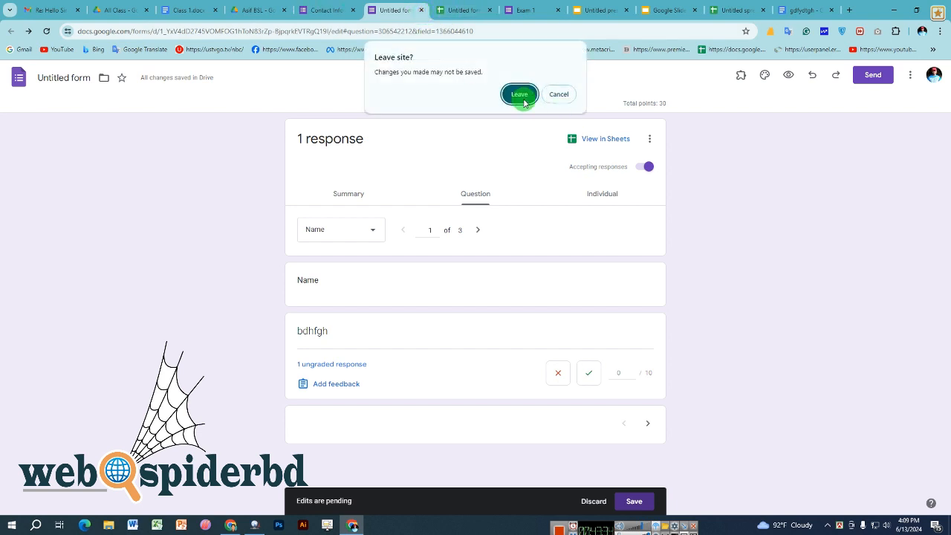
pyautogui.click(523, 100)
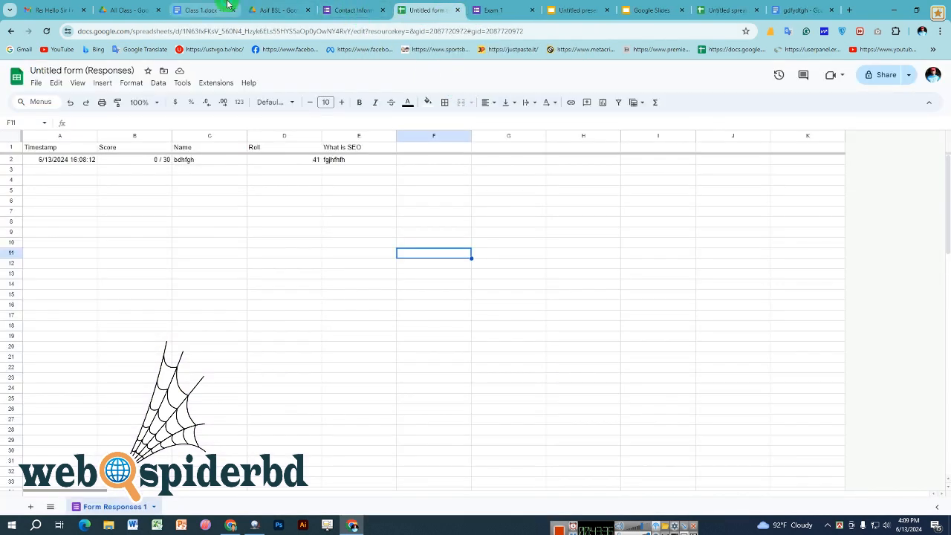
# - Skim through Class 1.docx, then open a fresh tab on Google's search page
pyautogui.click(228, 6)
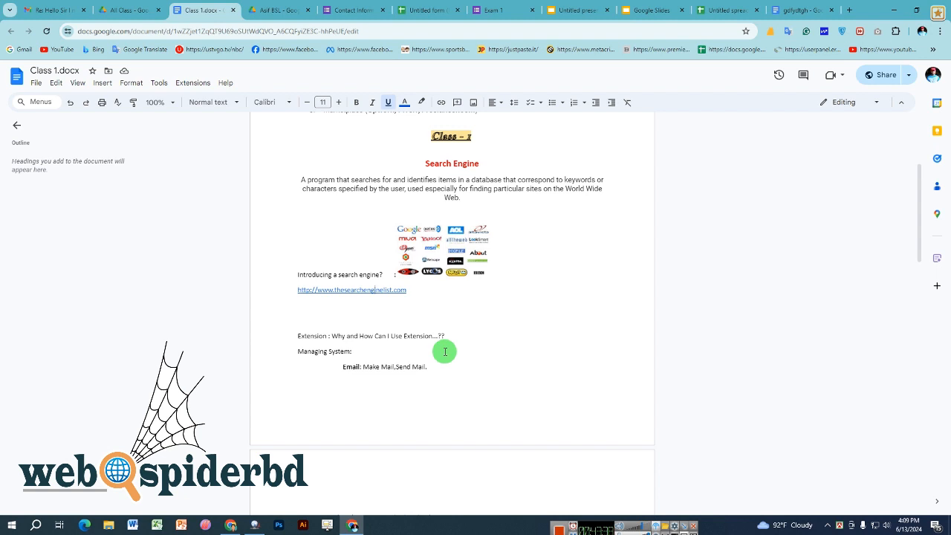
pyautogui.scroll(-4, 446, 351)
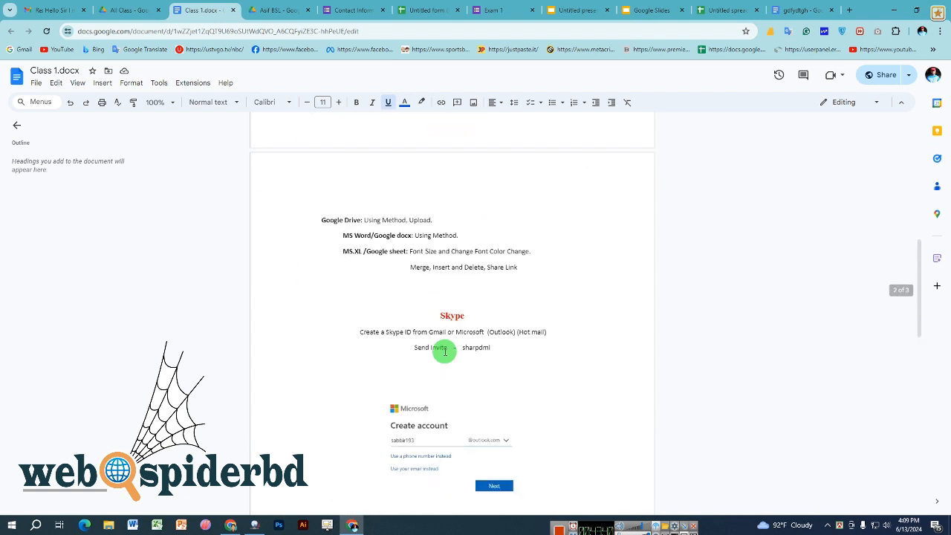
pyautogui.scroll(3, 446, 351)
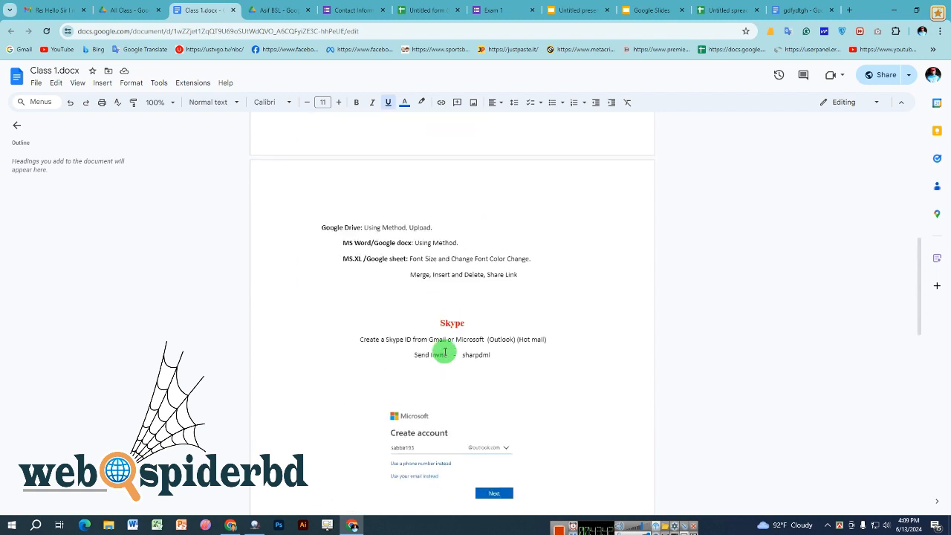
pyautogui.scroll(4, 446, 352)
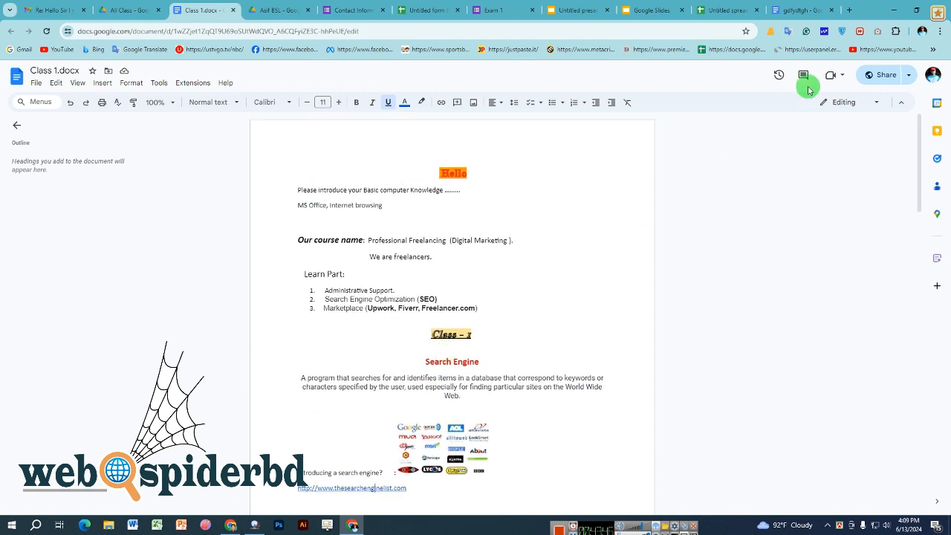
pyautogui.click(850, 9)
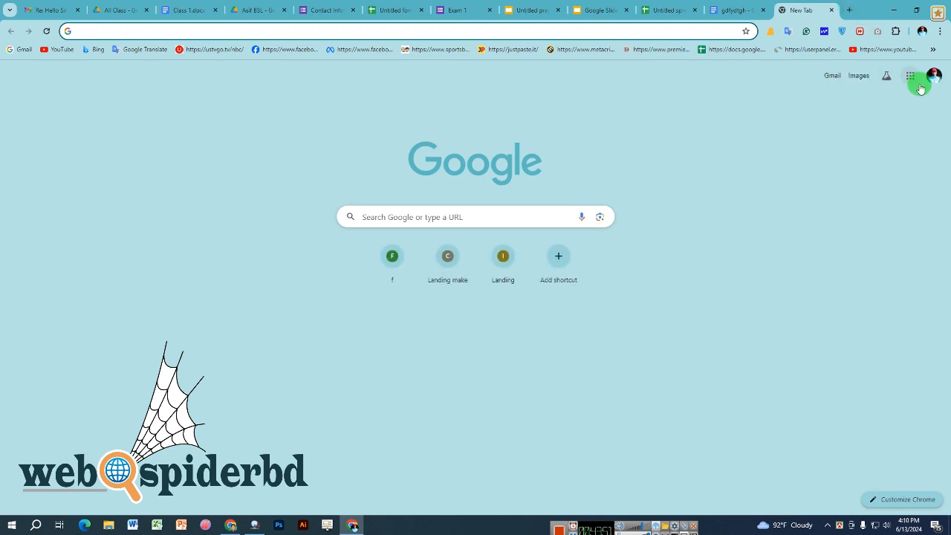
# - Browse the Google apps launcher list twice, closing it each time on the New Tab page
pyautogui.click(911, 75)
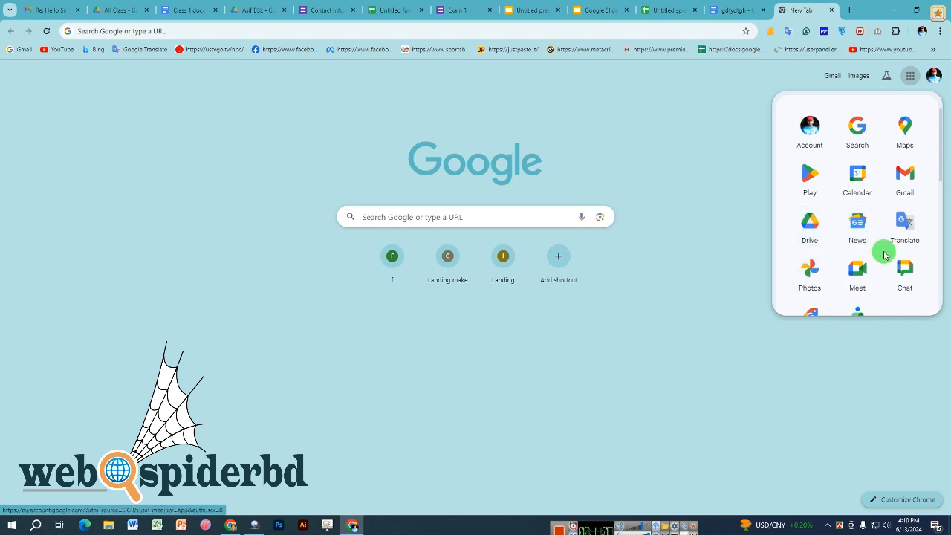
pyautogui.scroll(-2, 902, 259)
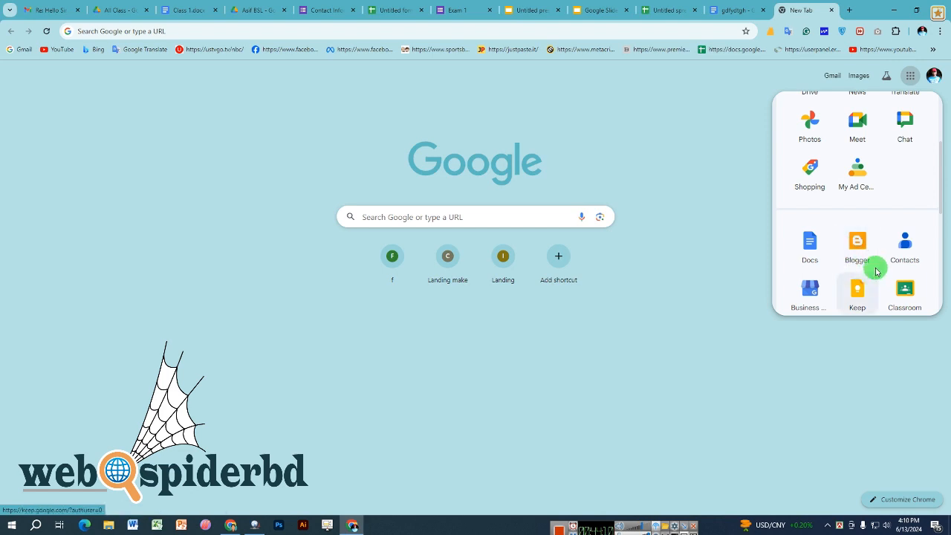
pyautogui.scroll(3, 864, 257)
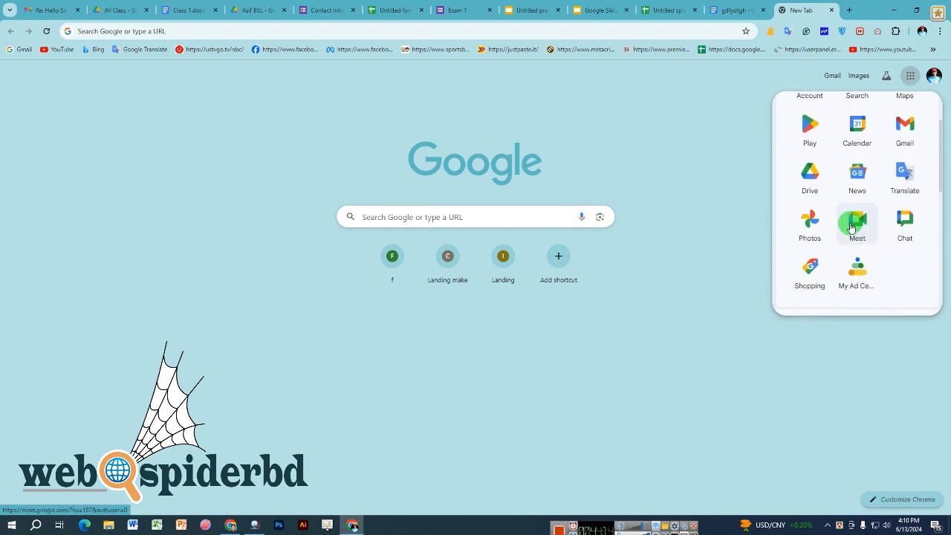
pyautogui.scroll(-3, 852, 228)
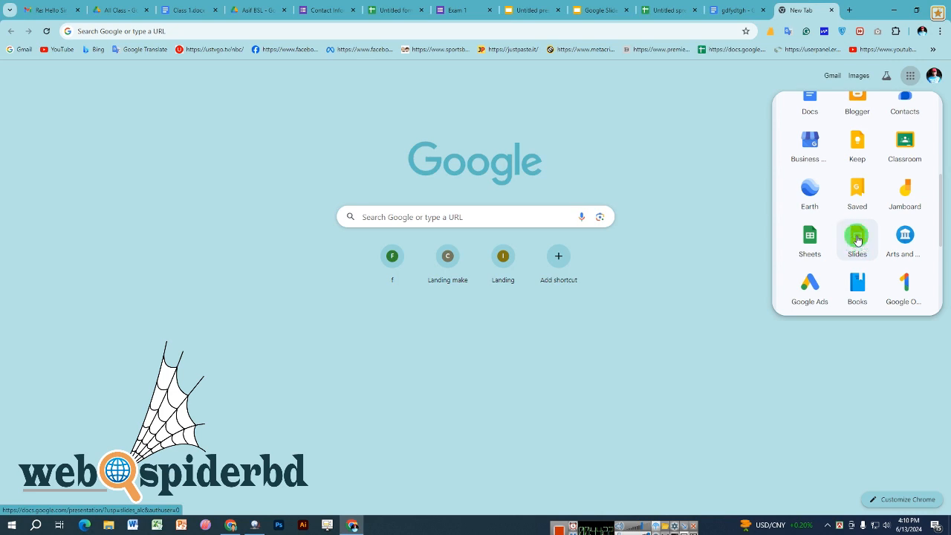
pyautogui.click(677, 235)
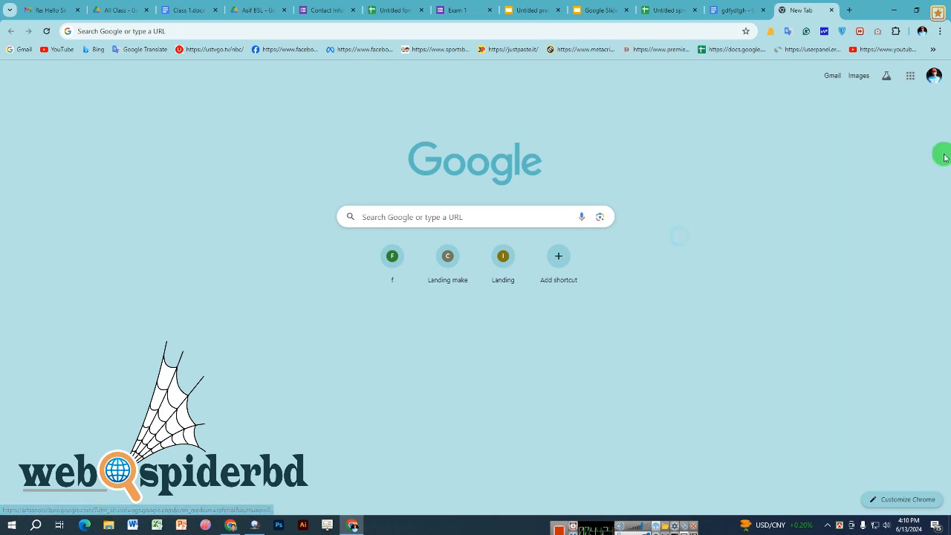
pyautogui.click(910, 75)
pyautogui.scroll(-3, 846, 194)
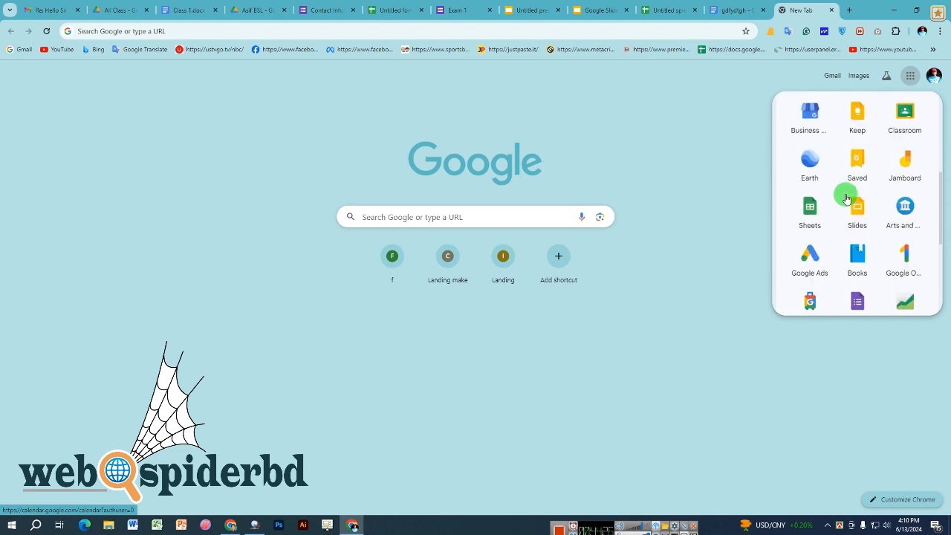
pyautogui.scroll(2, 845, 197)
pyautogui.scroll(-6, 846, 198)
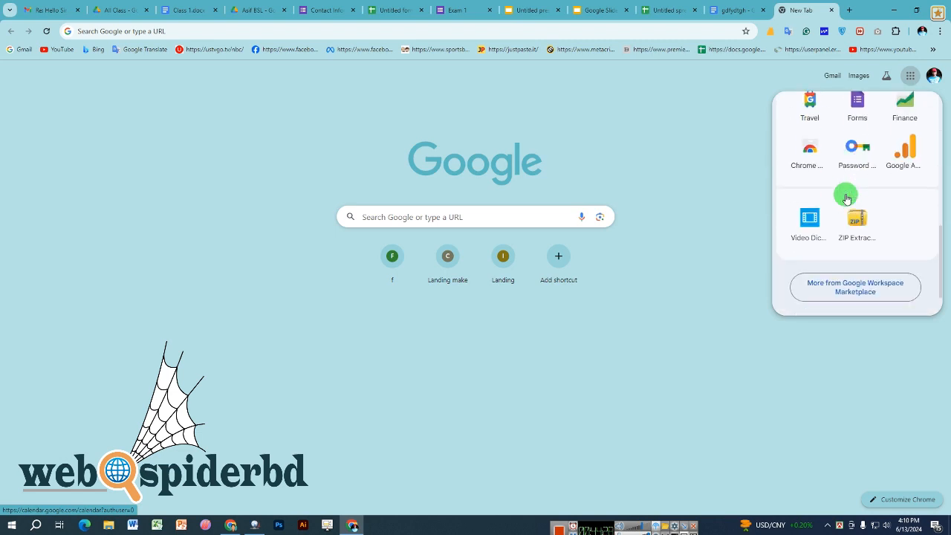
pyautogui.click(688, 213)
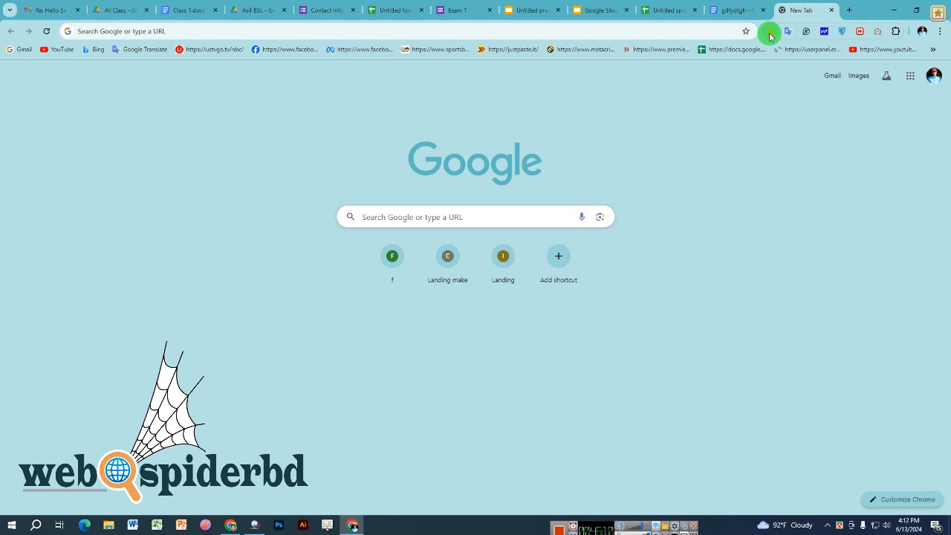
# - Try the FatRank popup, checking its Country list but keeping United States
pyautogui.click(770, 34)
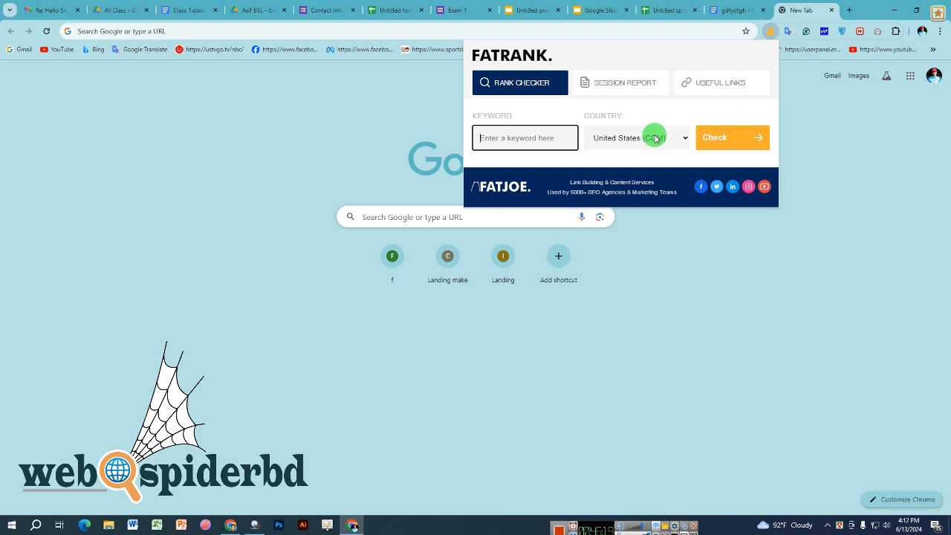
pyautogui.click(629, 138)
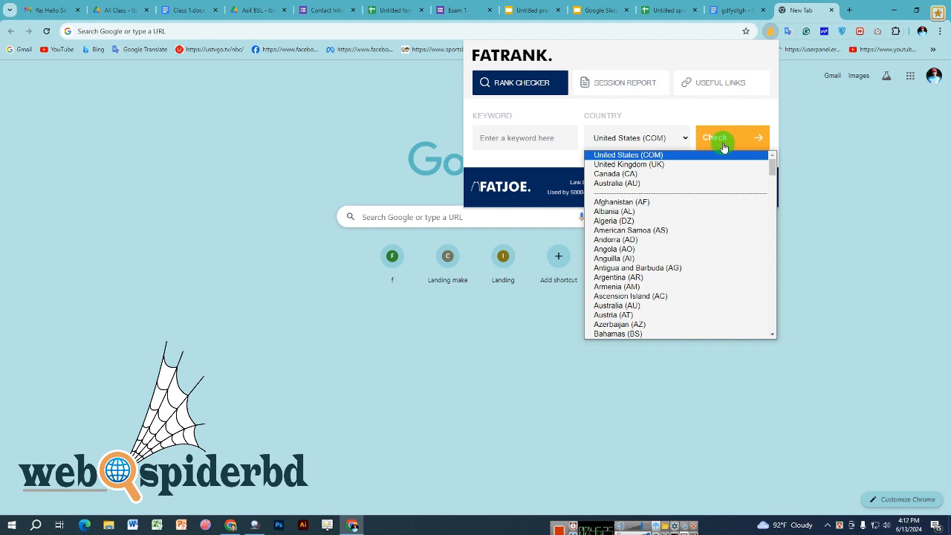
pyautogui.click(516, 162)
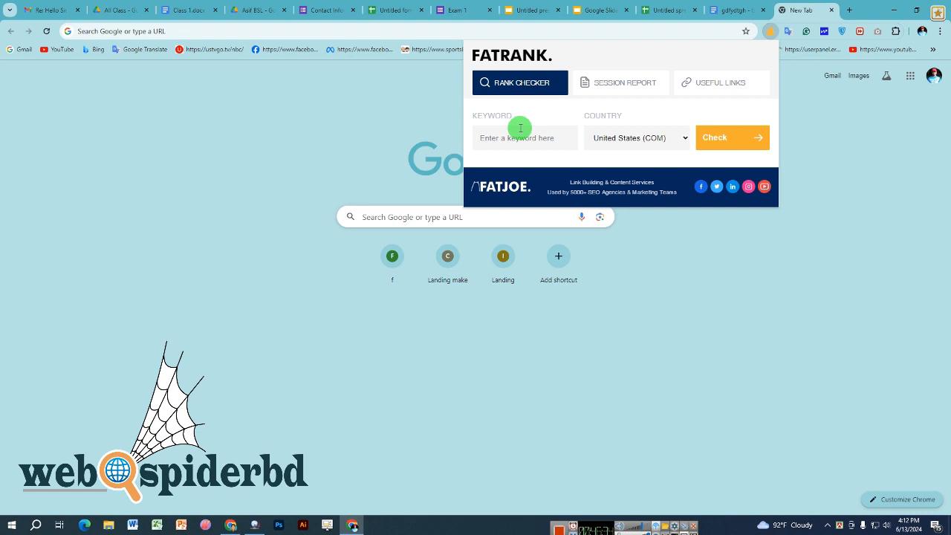
pyautogui.click(801, 161)
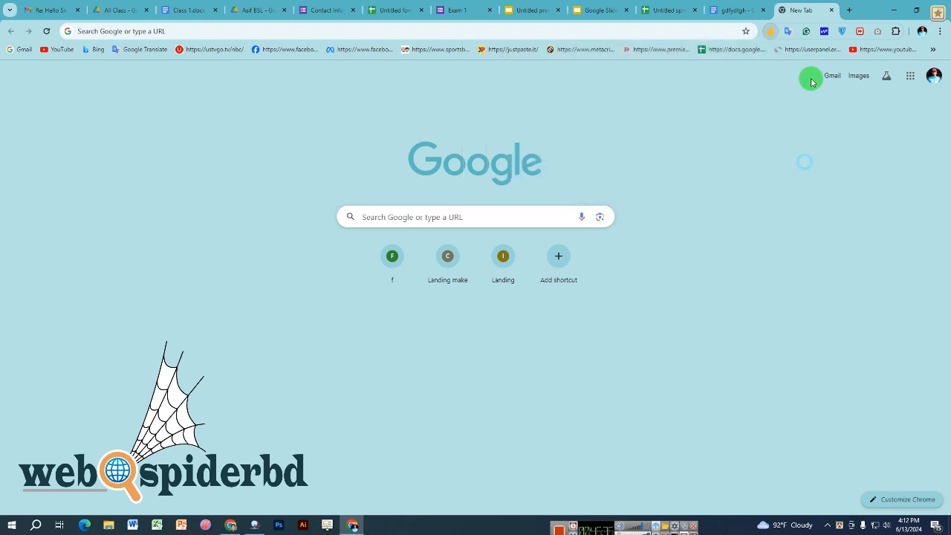
# - Open the Google Translate extension, cycle through the Docs, Slides and Forms tabs, then open a new tab
pyautogui.click(788, 34)
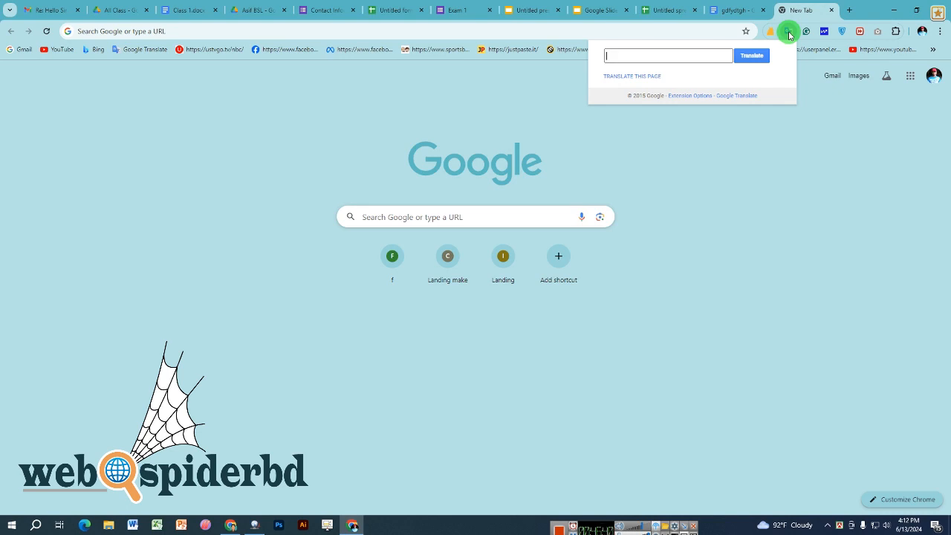
pyautogui.click(735, 11)
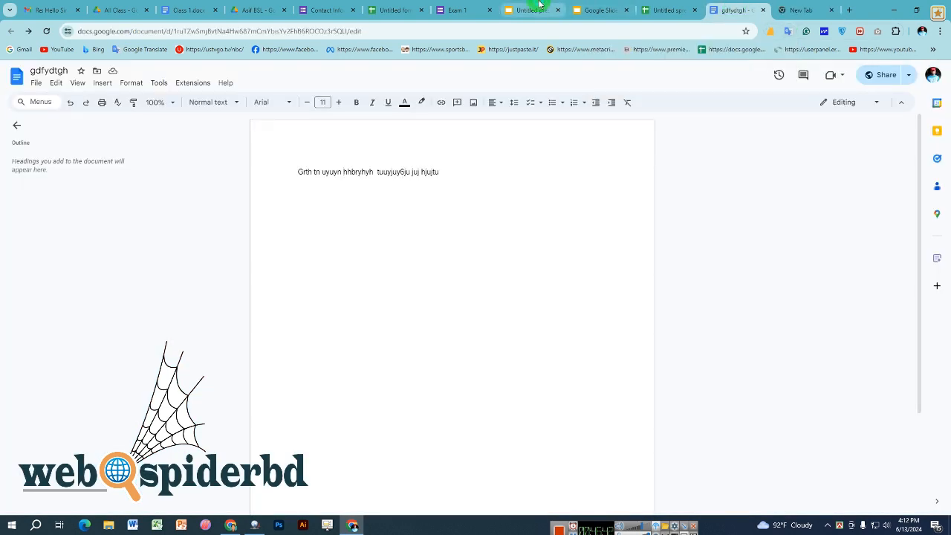
pyautogui.click(540, 5)
pyautogui.click(324, 6)
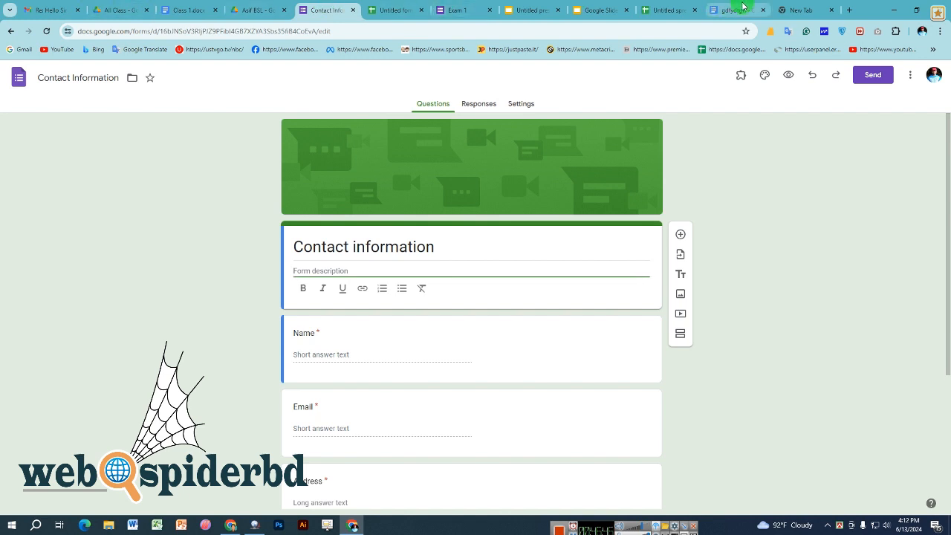
pyautogui.click(743, 6)
pyautogui.click(850, 10)
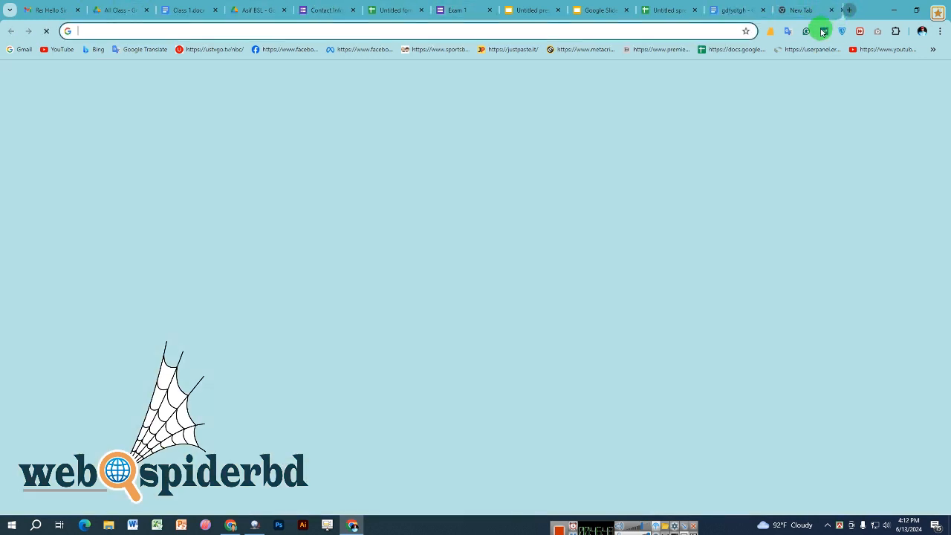
# - Search Google for 'gfgerg', view the Studocu result, then go back and open the Brainly result
pyautogui.write('gfgerg')
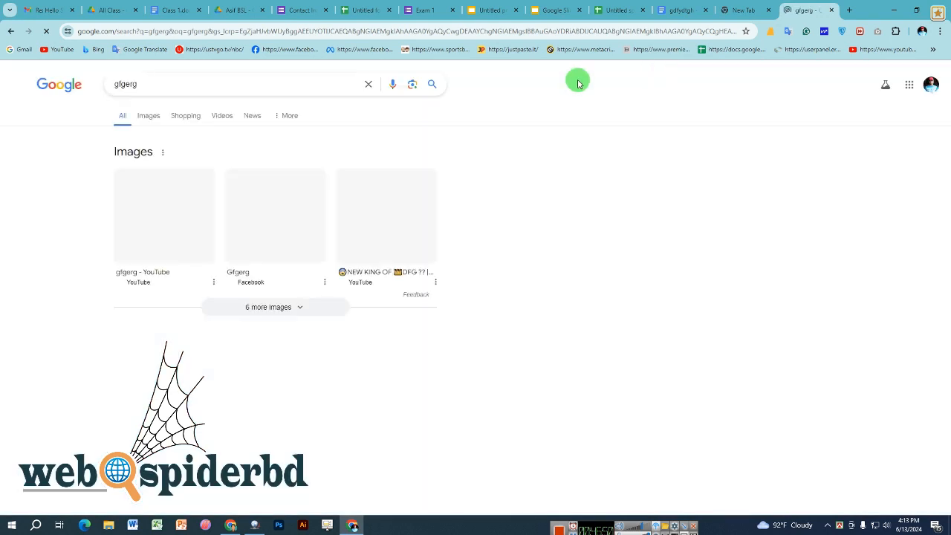
pyautogui.scroll(-4, 138, 312)
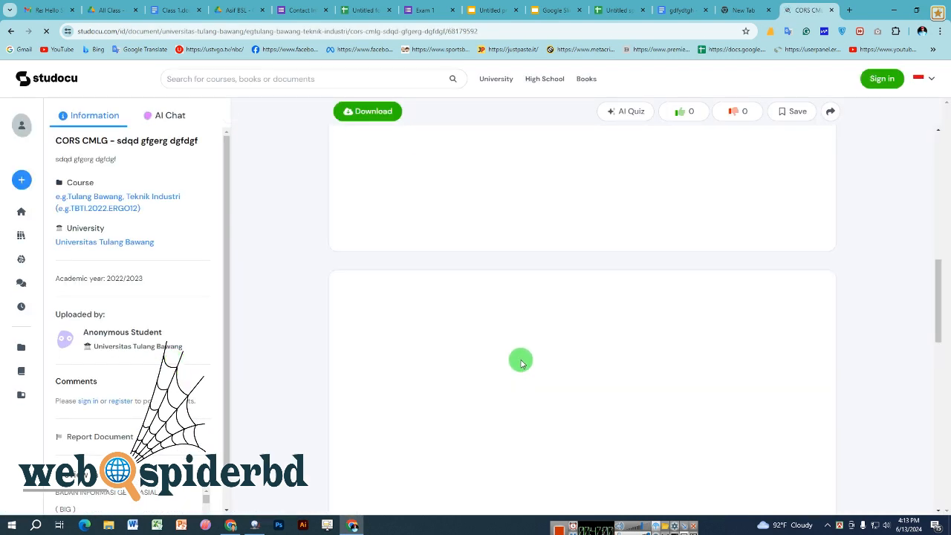
pyautogui.scroll(-5, 521, 361)
pyautogui.scroll(-3, 521, 362)
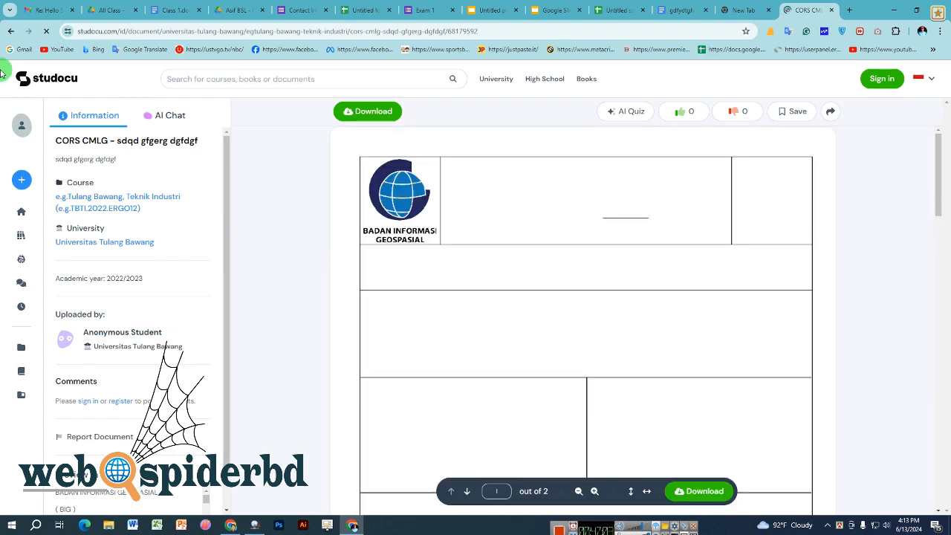
pyautogui.click(9, 32)
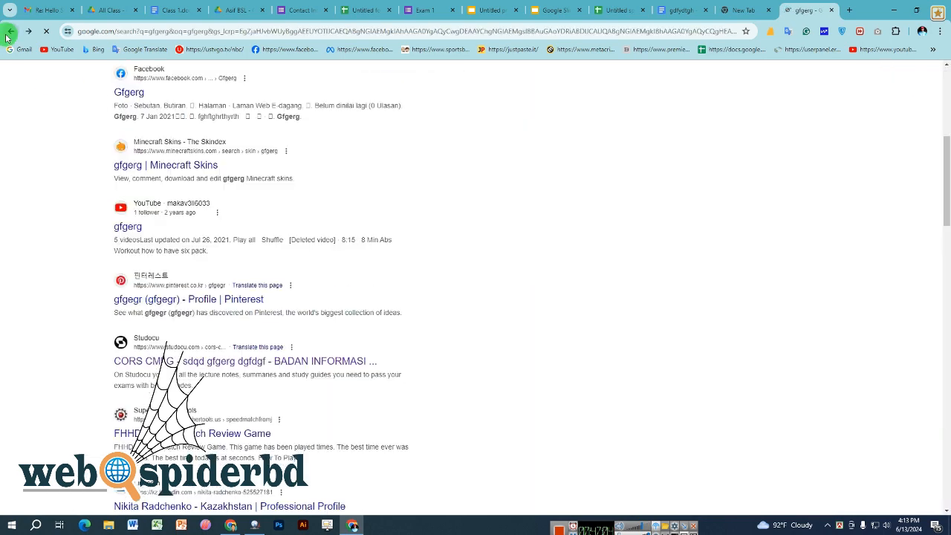
pyautogui.scroll(-2, 121, 315)
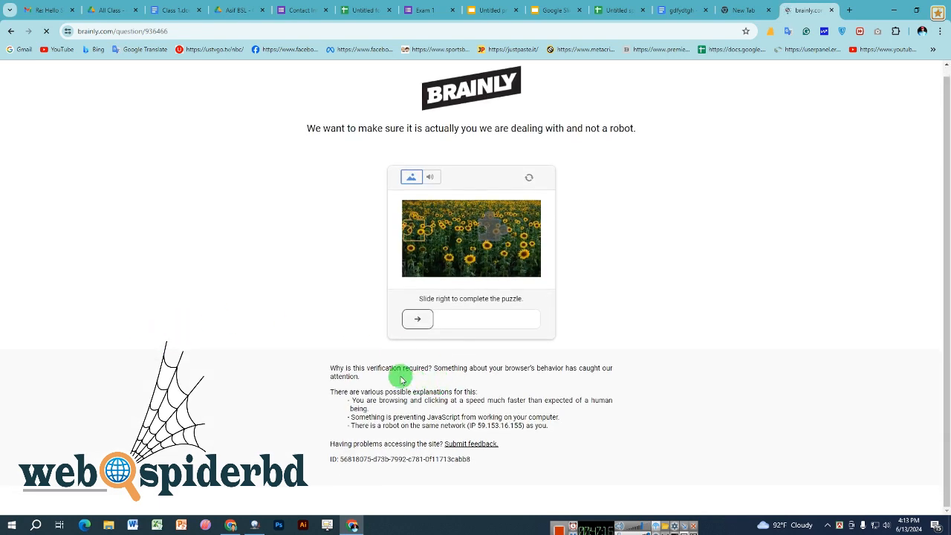
# - Send Brainly's verification explanation paragraph to Google Translate from the right-click menu
pyautogui.tripleClick(342, 370)
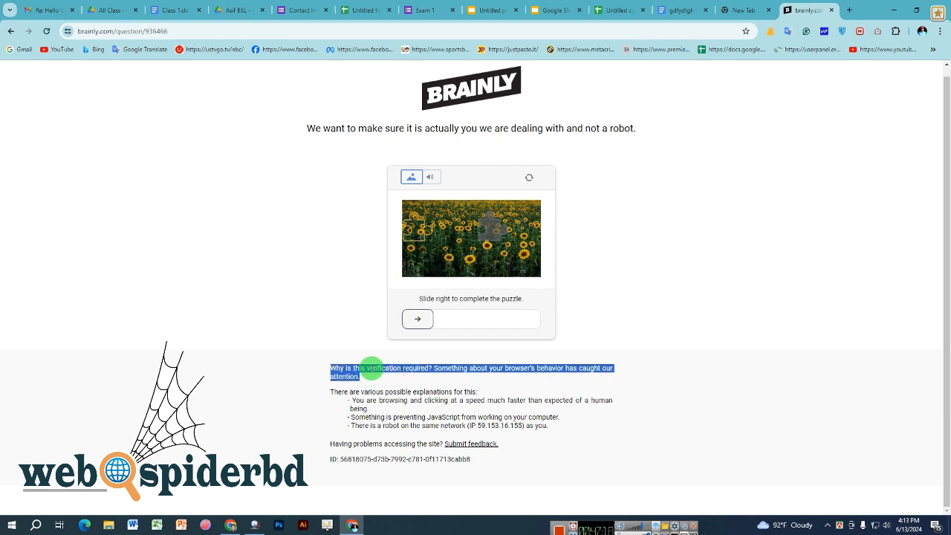
pyautogui.rightClick(372, 372)
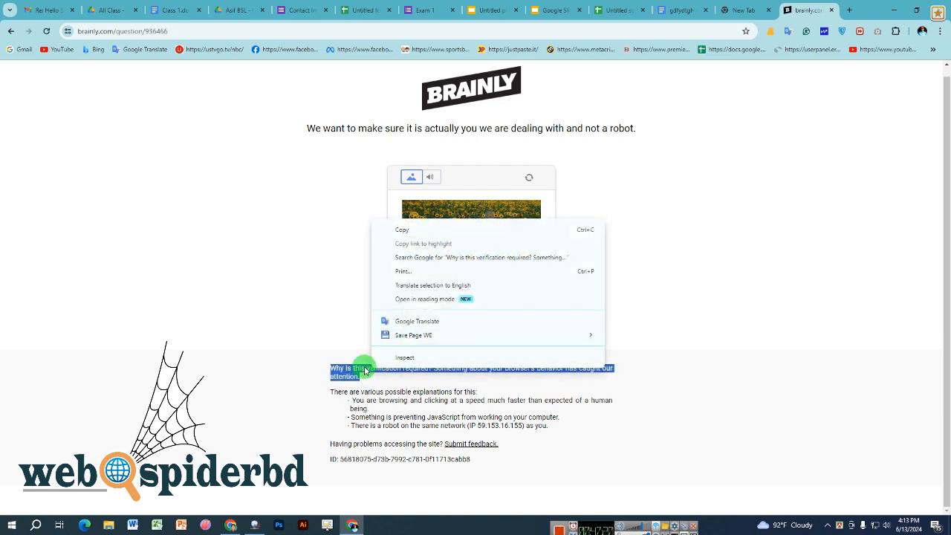
pyautogui.click(357, 376)
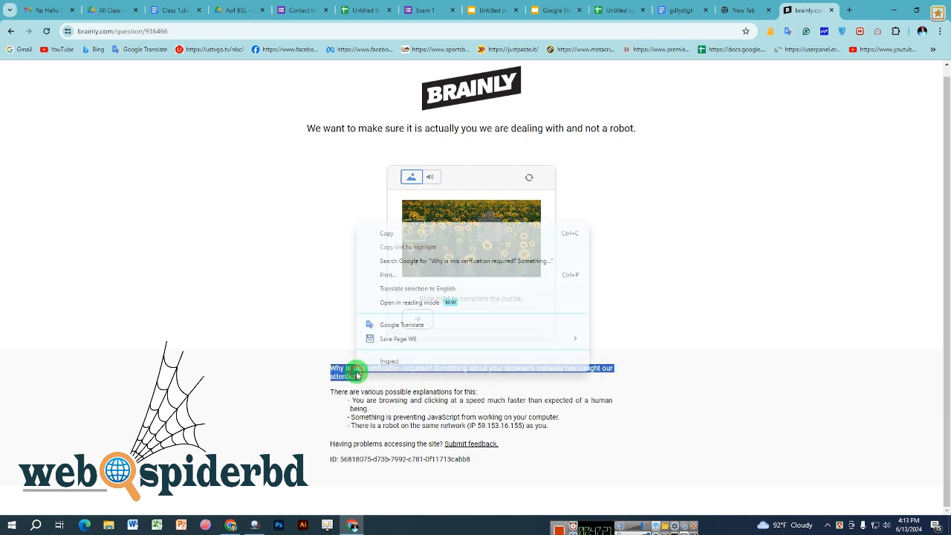
pyautogui.click(414, 327)
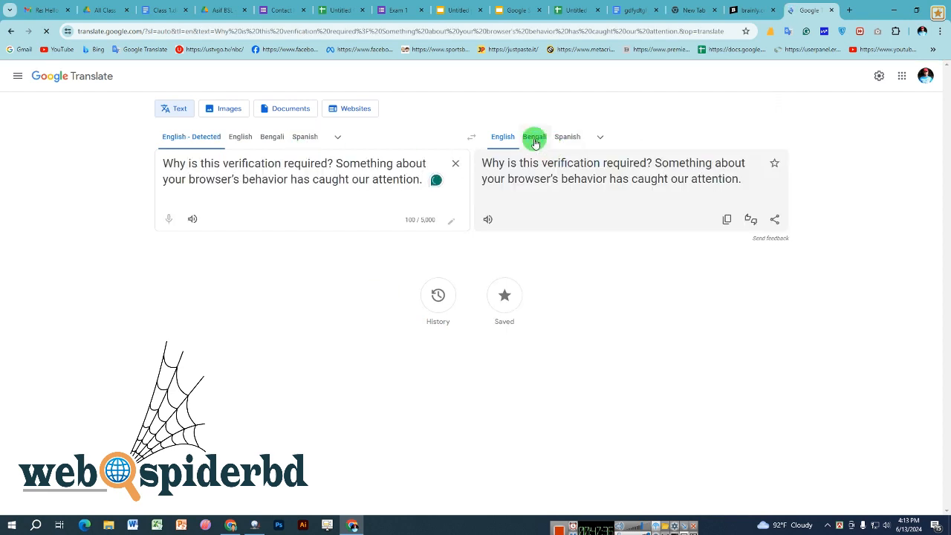
# - Translate the sentence into Bengali, then return to the Brainly tab
pyautogui.click(535, 139)
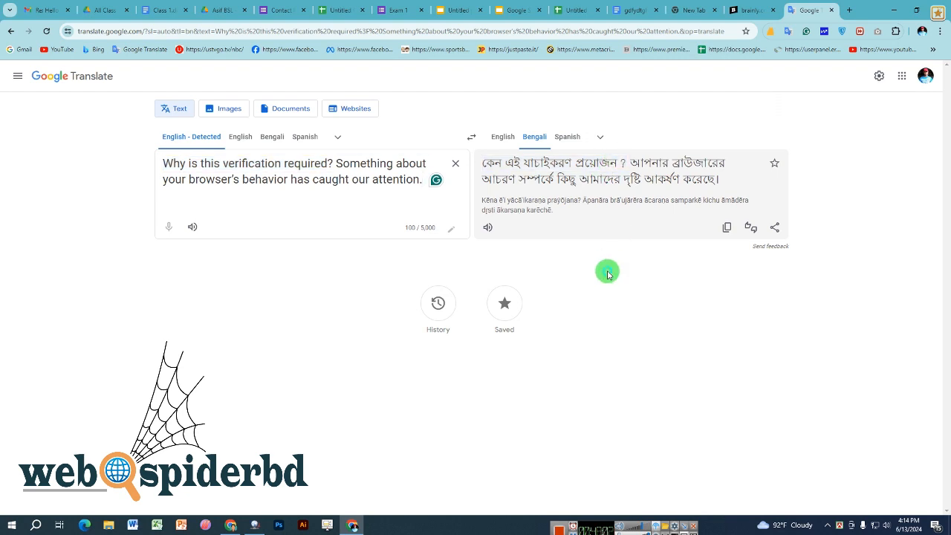
pyautogui.click(761, 7)
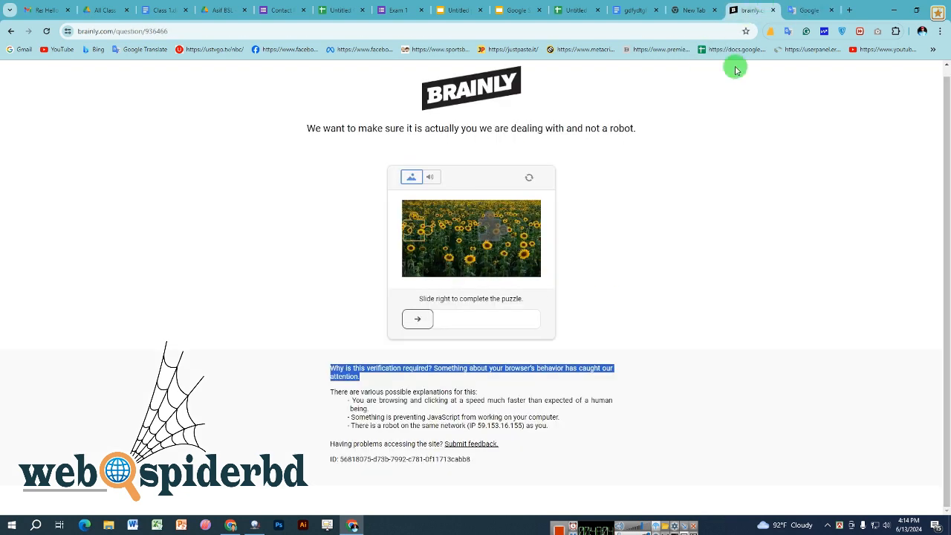
# - Select the 'the same network (IP 59.1' phrase on Brainly and send it to Google Translate
pyautogui.click(668, 259)
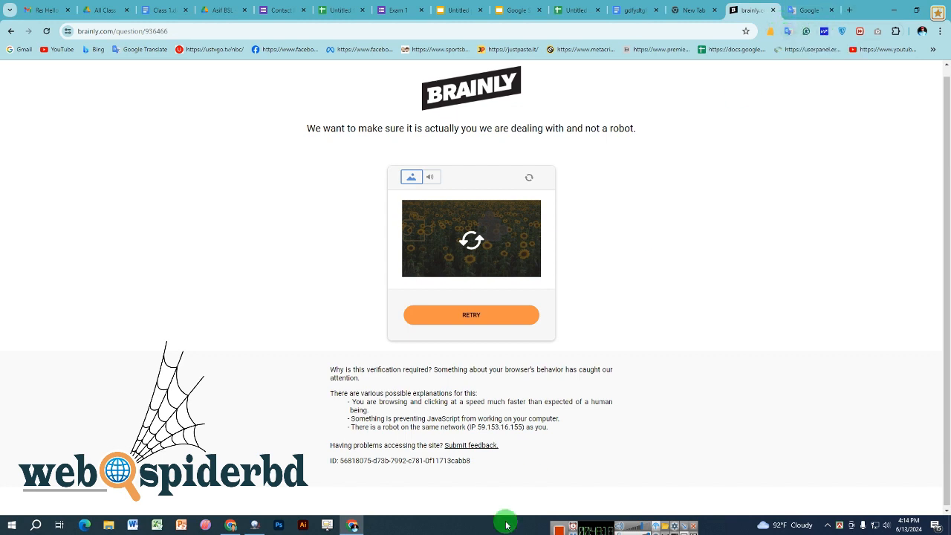
pyautogui.moveTo(429, 393); pyautogui.dragTo(474, 393)
pyautogui.rightClick(468, 393)
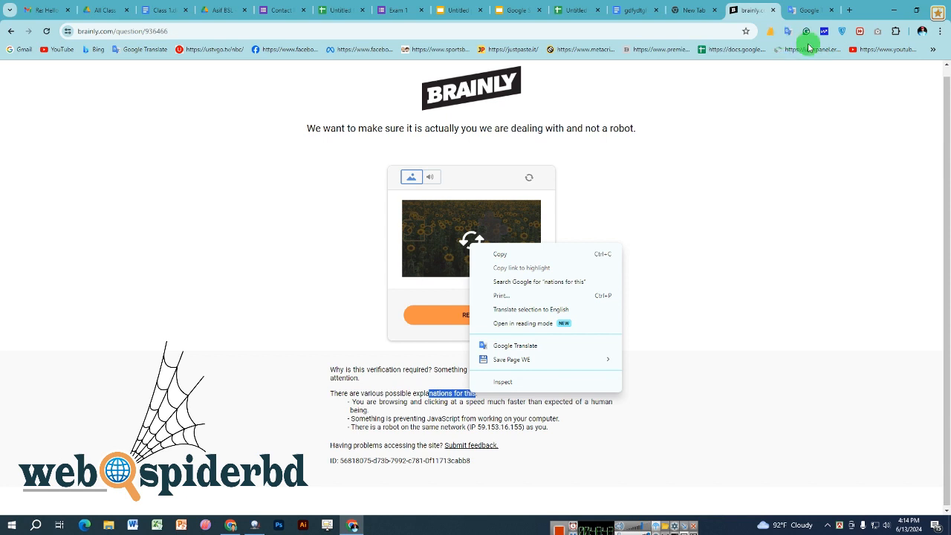
pyautogui.click(414, 430)
pyautogui.moveTo(412, 428); pyautogui.dragTo(491, 428)
pyautogui.rightClick(443, 430)
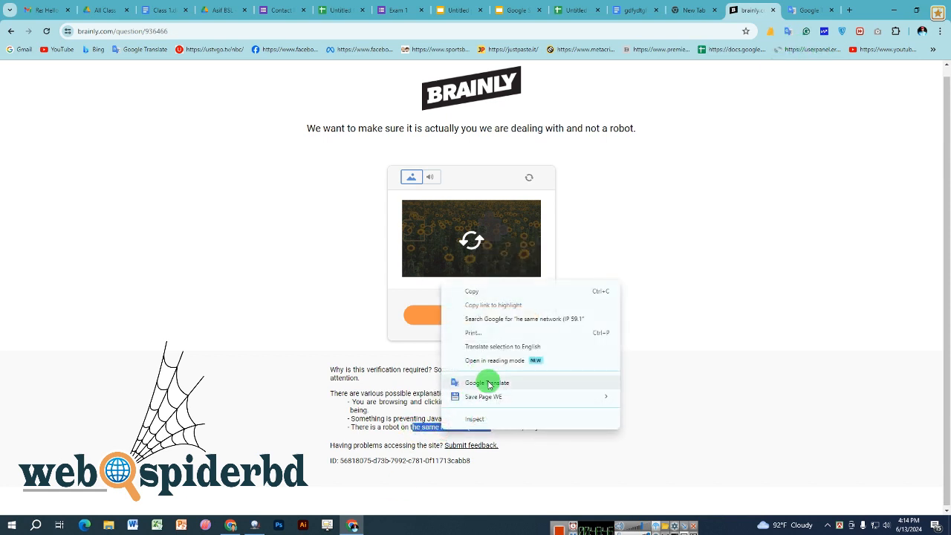
pyautogui.click(488, 384)
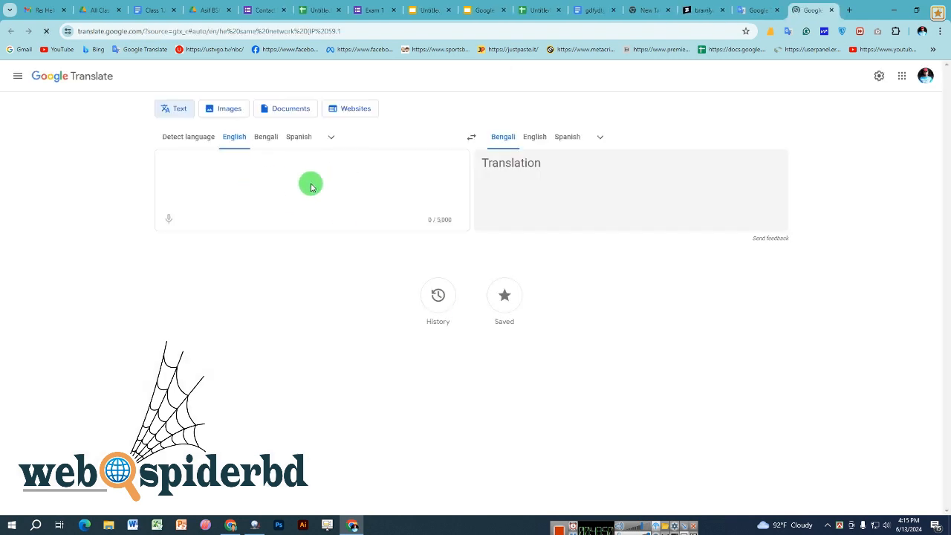
# - Keep English as the target language and change the source text to 'I am a studend'
pyautogui.click(598, 140)
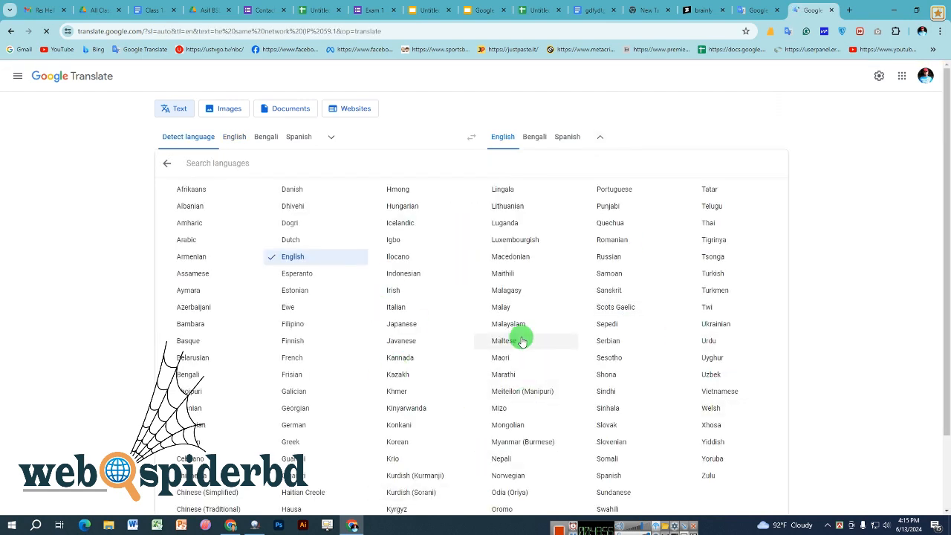
pyautogui.scroll(-2, 672, 324)
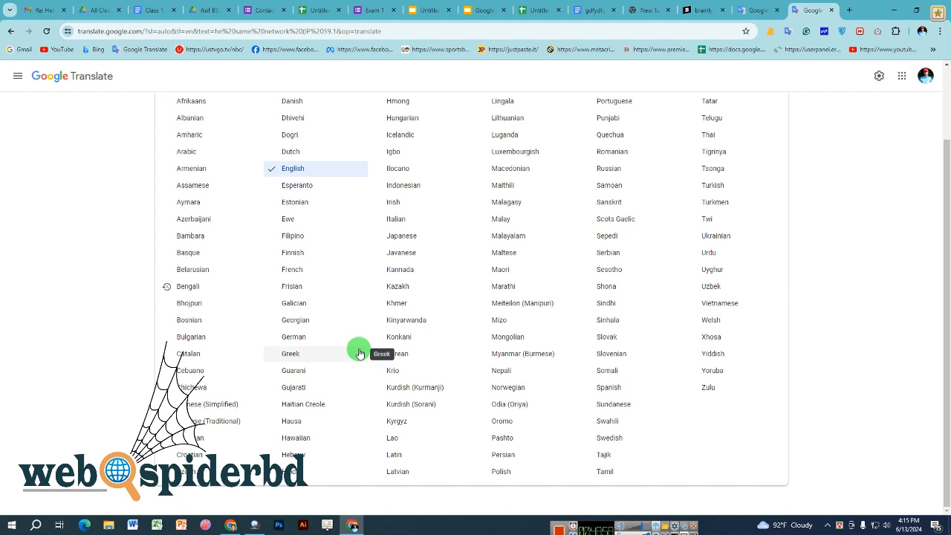
pyautogui.click(851, 310)
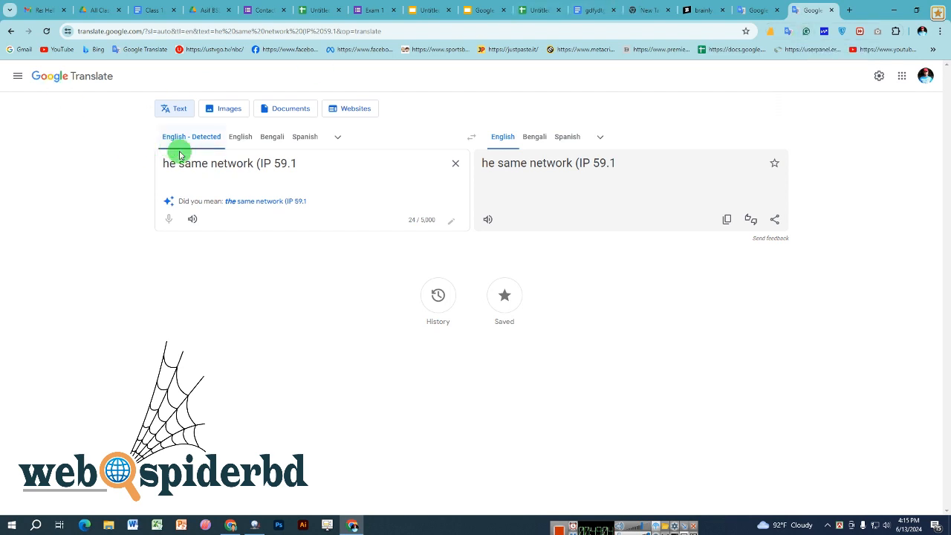
pyautogui.tripleClick(240, 165)
pyautogui.write('I')
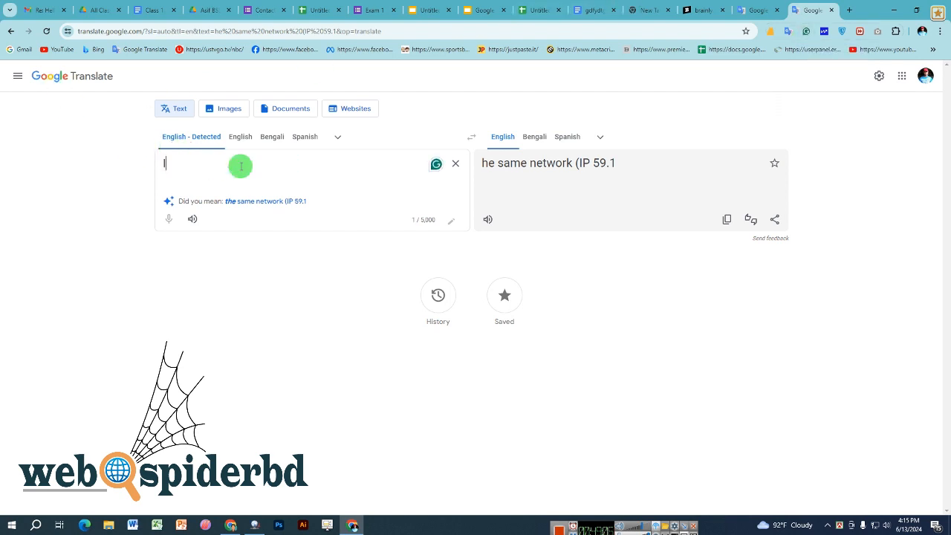
pyautogui.write(' am a ')
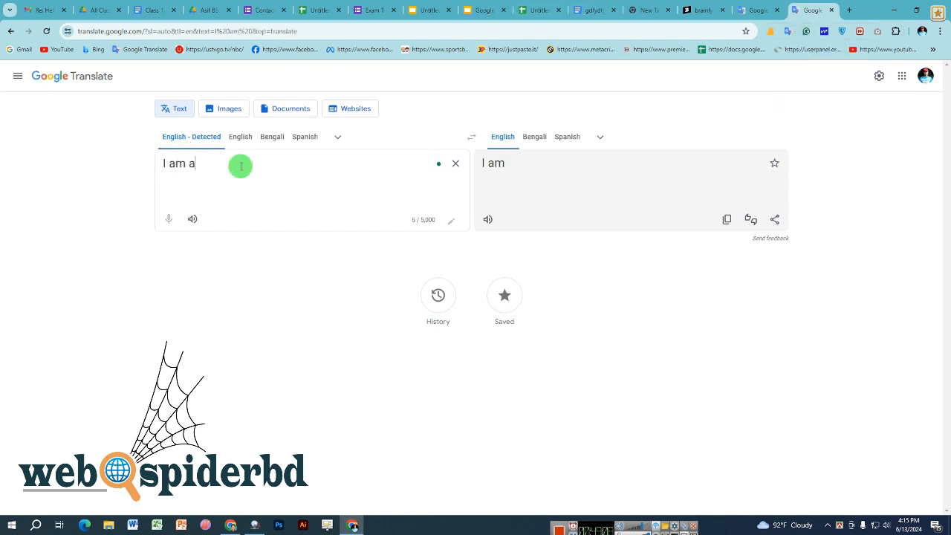
pyautogui.write('st')
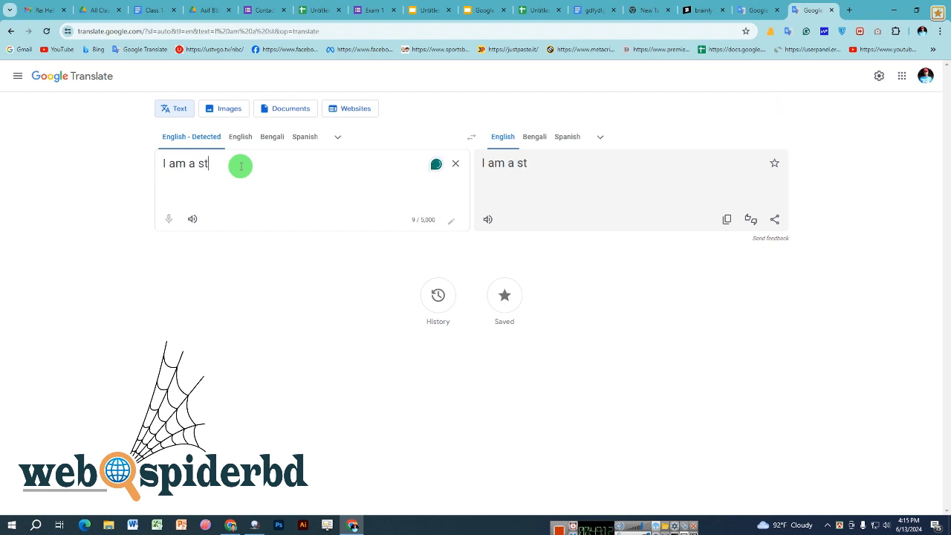
pyautogui.write('udent')
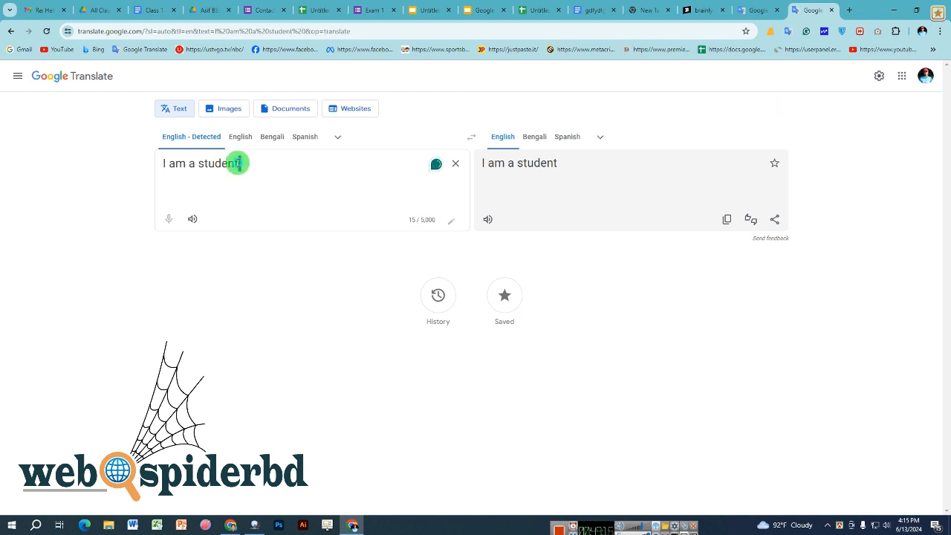
pyautogui.press('BackSpace')
pyautogui.press('BackSpace')
pyautogui.write('d')
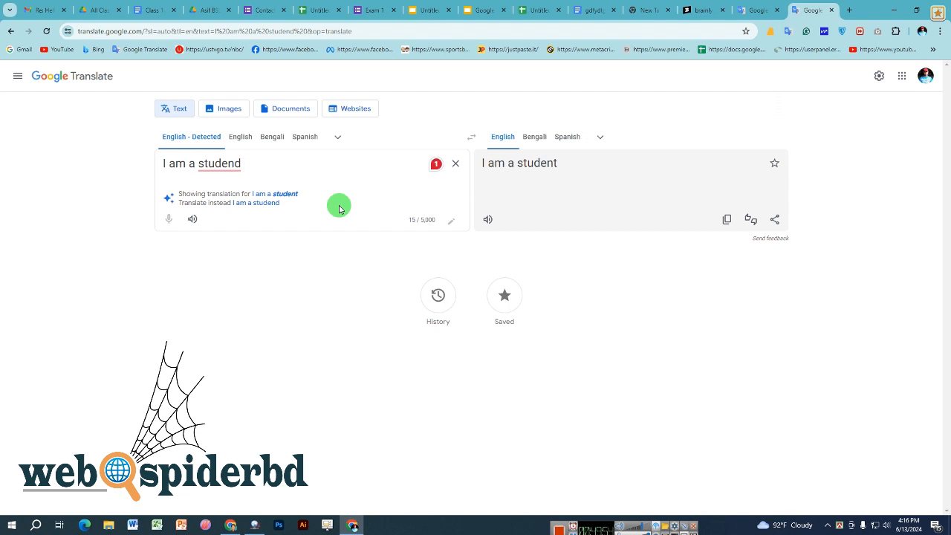
# - Dismiss the Grammarly sign-in card, select 'am' in the source text, and open a new tab
pyautogui.moveTo(233, 165)
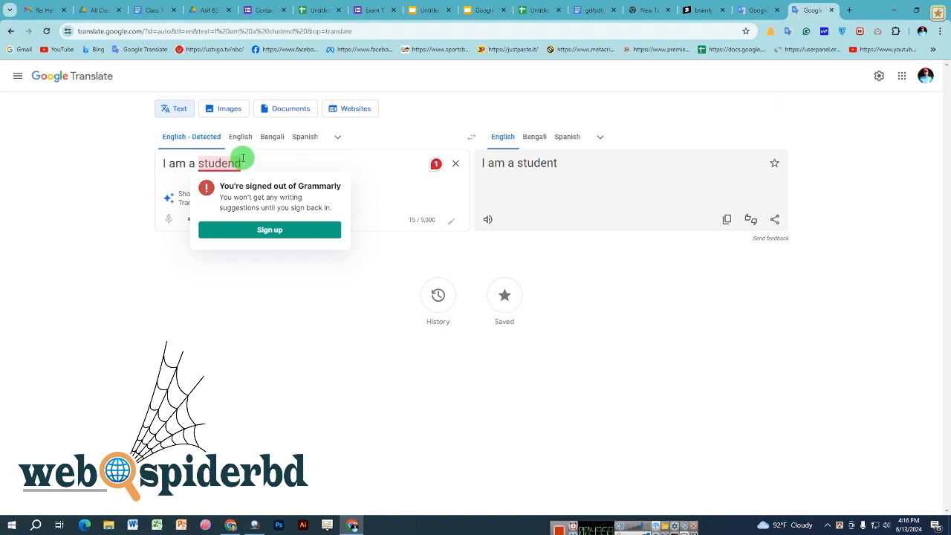
pyautogui.click(138, 284)
pyautogui.moveTo(229, 163)
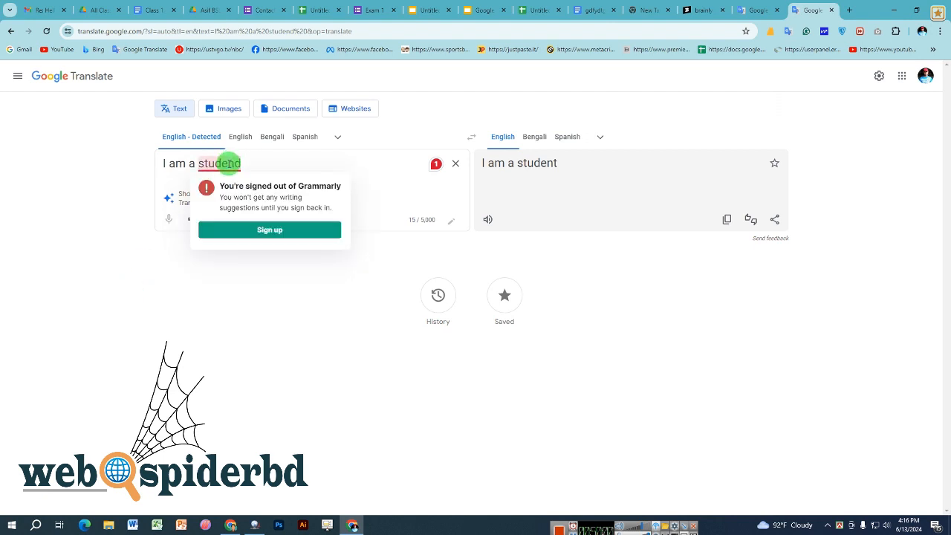
pyautogui.click(92, 219)
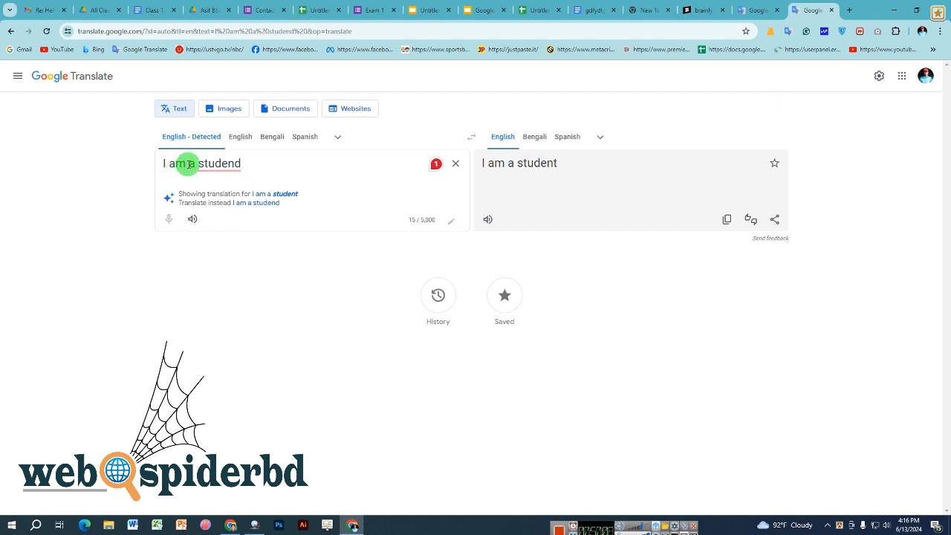
pyautogui.moveTo(187, 163); pyautogui.dragTo(165, 167)
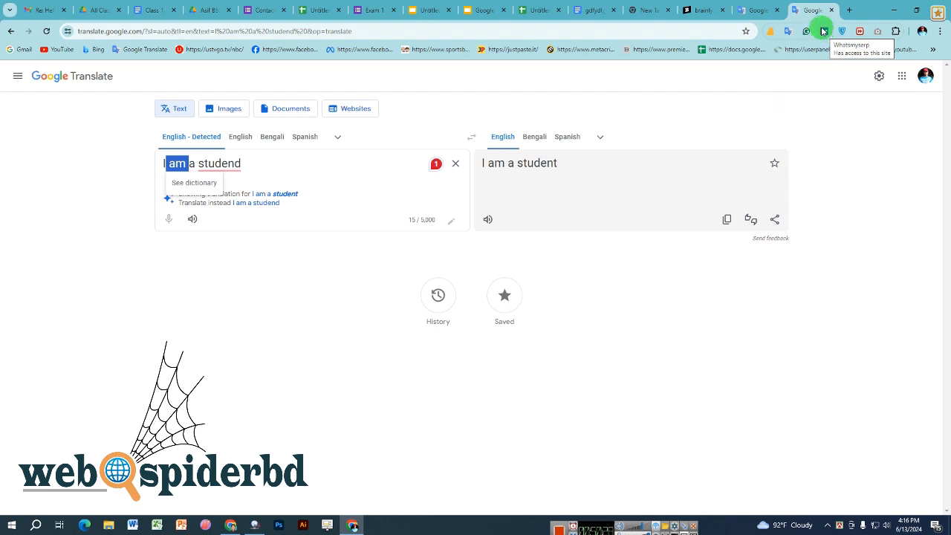
pyautogui.click(850, 10)
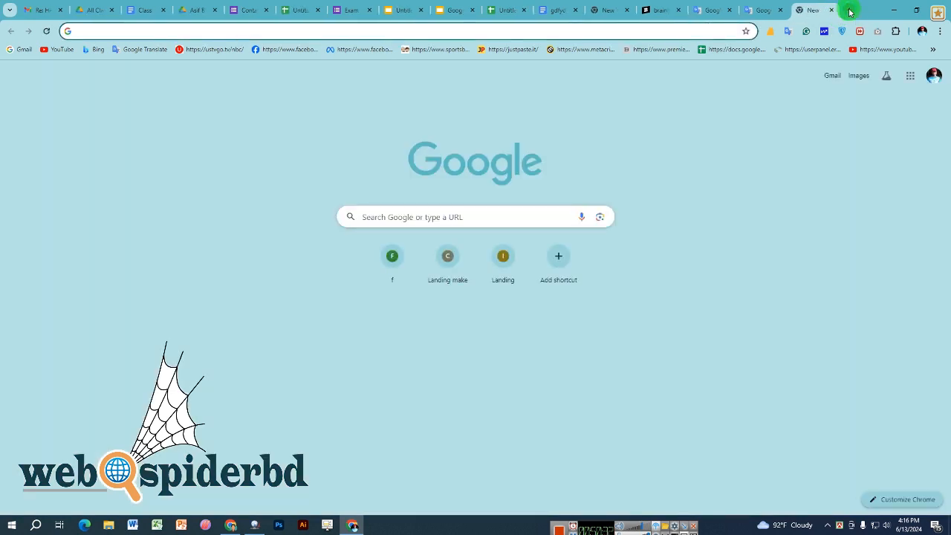
# - Search Google for 'Cat' and scroll through the results
pyautogui.write('Cat')
pyautogui.press('Delete')
pyautogui.press('Return')
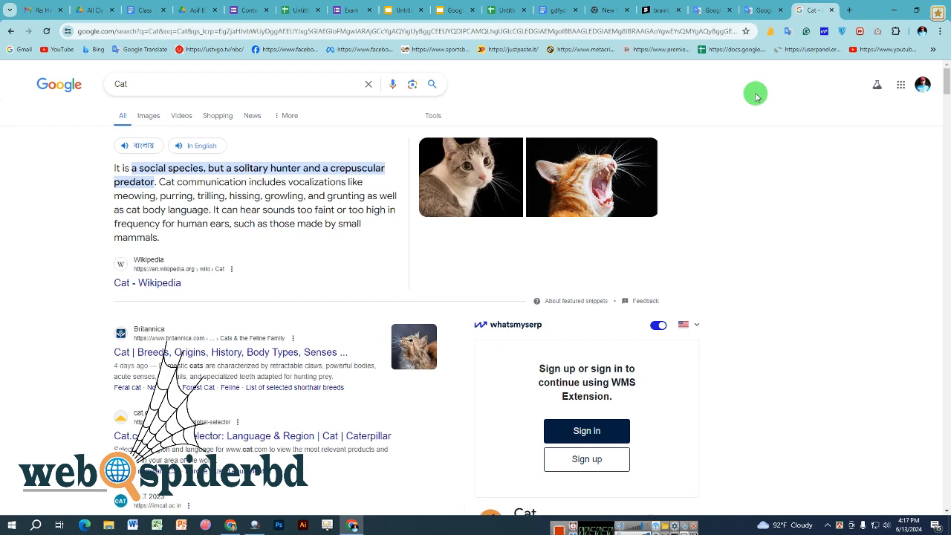
pyautogui.scroll(-1, 755, 96)
pyautogui.scroll(-3, 699, 293)
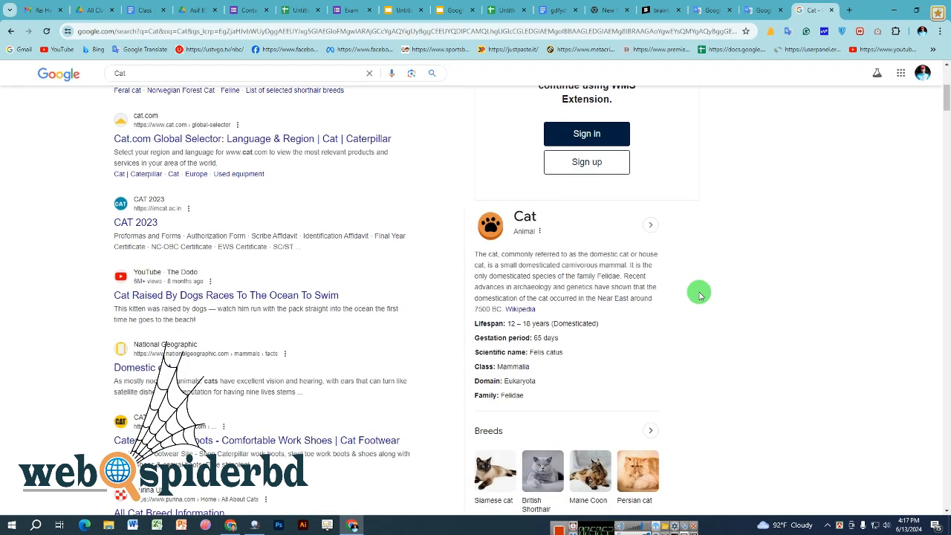
pyautogui.scroll(2, 700, 295)
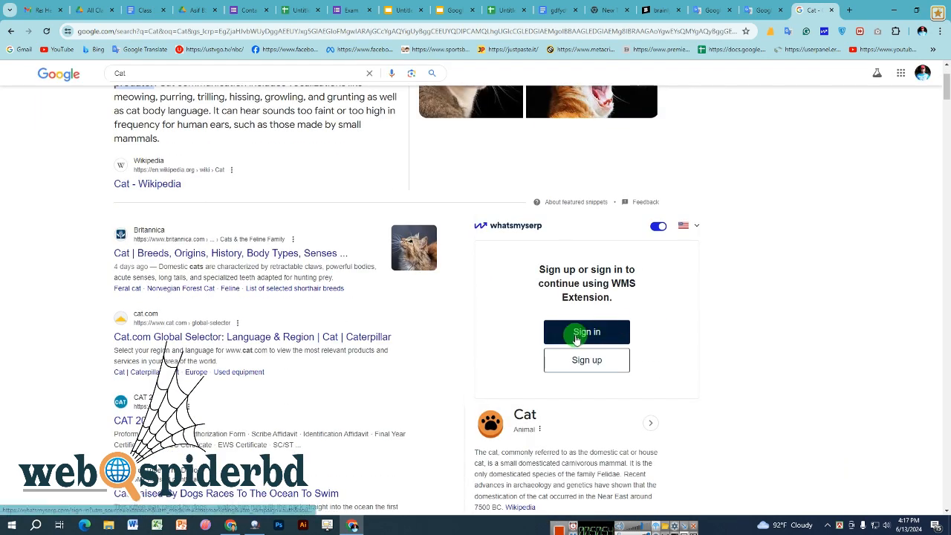
pyautogui.scroll(1, 584, 333)
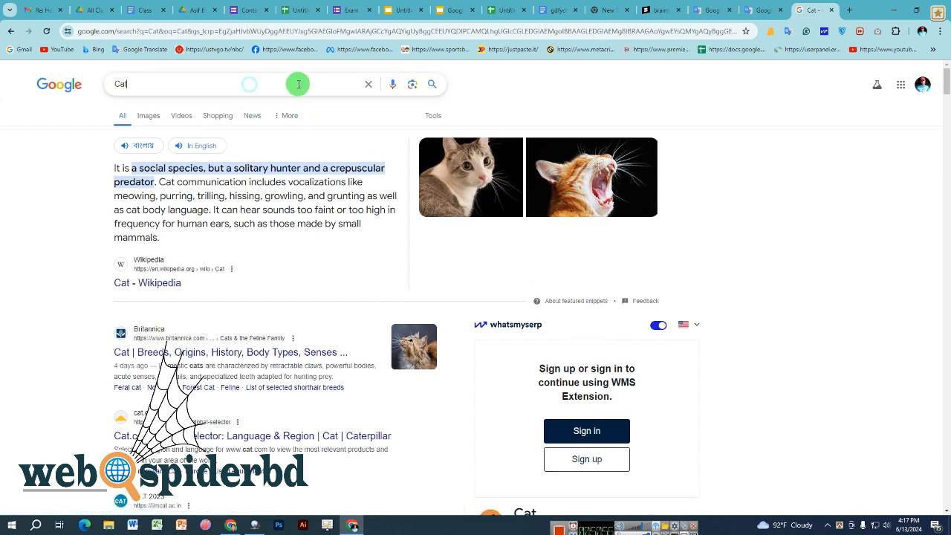
# - Look over the related Cat search suggestions and results, then open a new tab with Ctrl+T
pyautogui.click(361, 84)
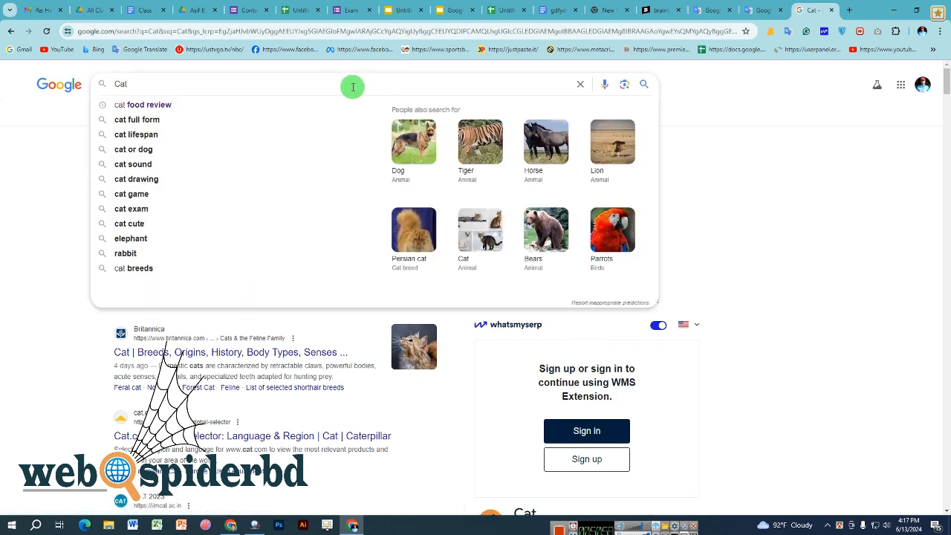
pyautogui.click(26, 160)
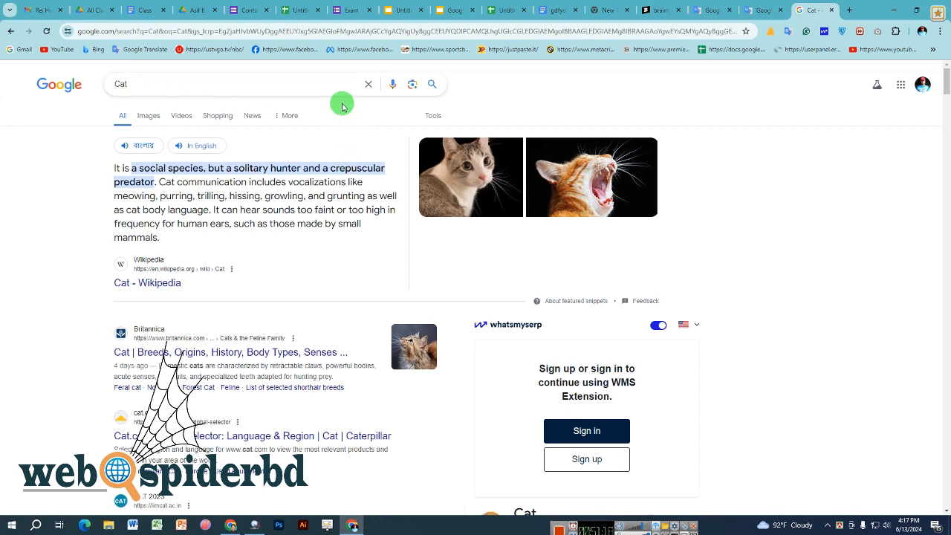
pyautogui.scroll(-2, 350, 87)
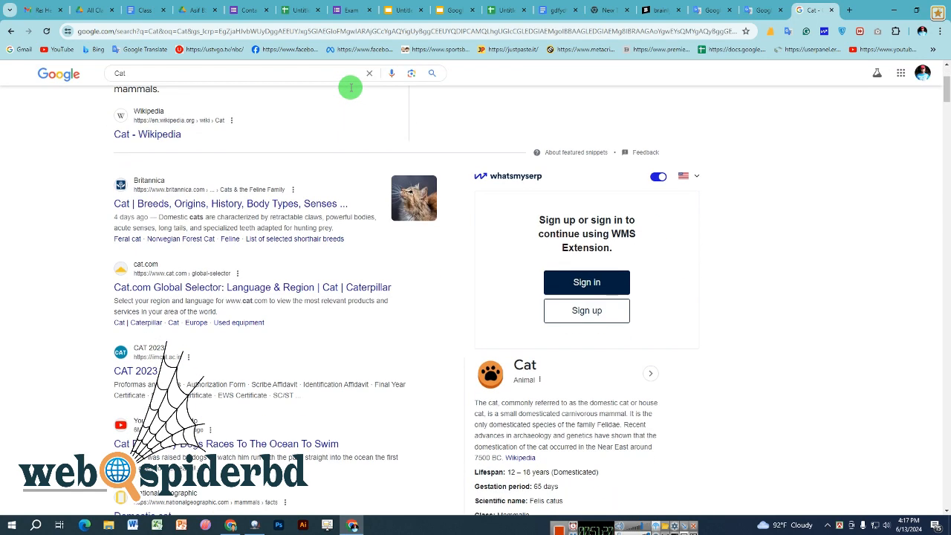
pyautogui.scroll(2, 351, 88)
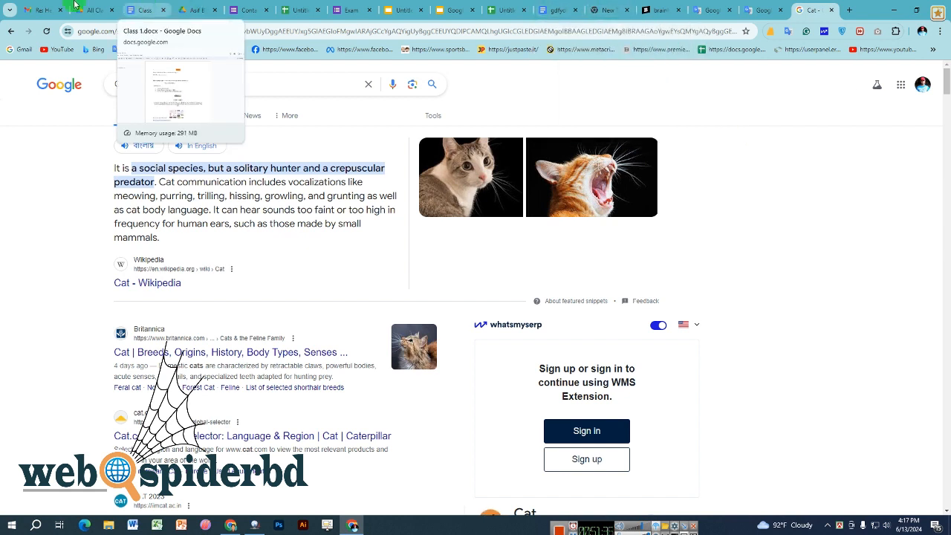
pyautogui.scroll(-3, 117, 208)
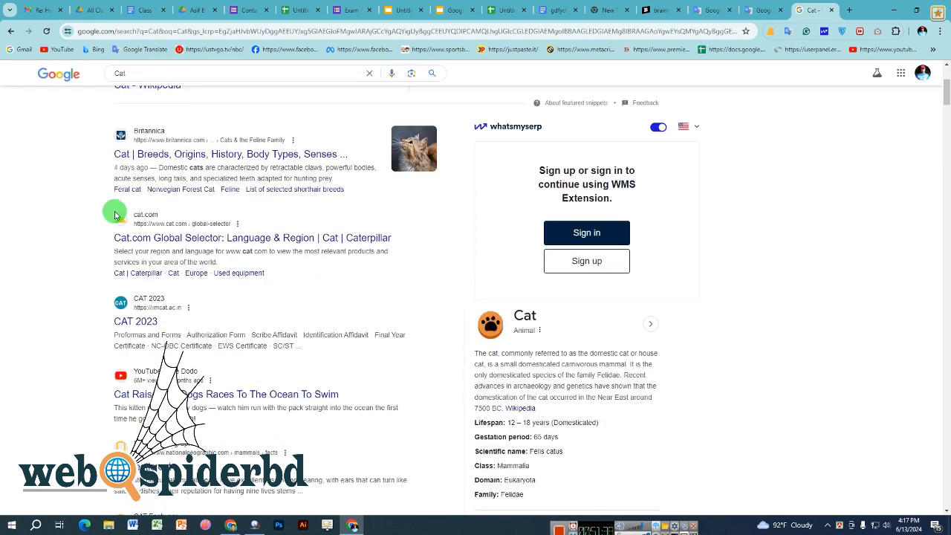
pyautogui.scroll(3, 149, 206)
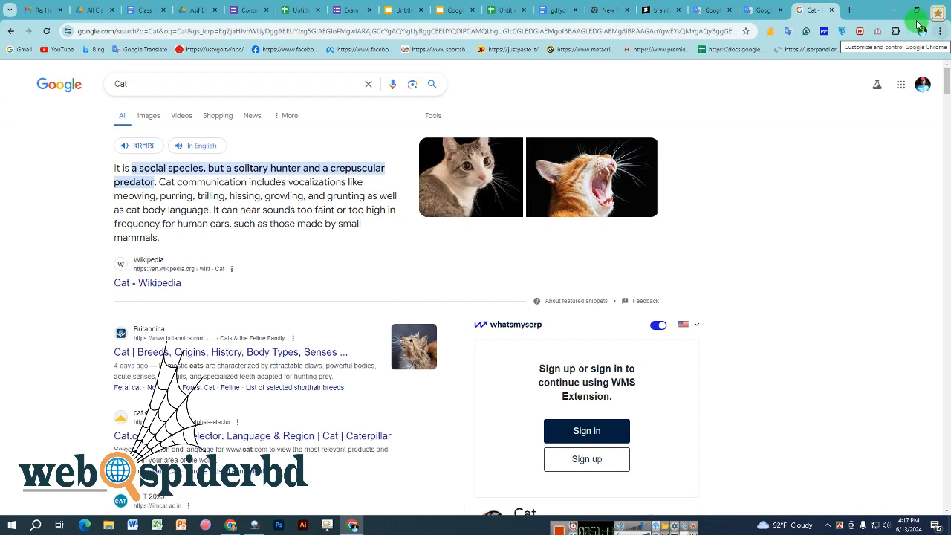
pyautogui.hotkey('ctrl', 't')
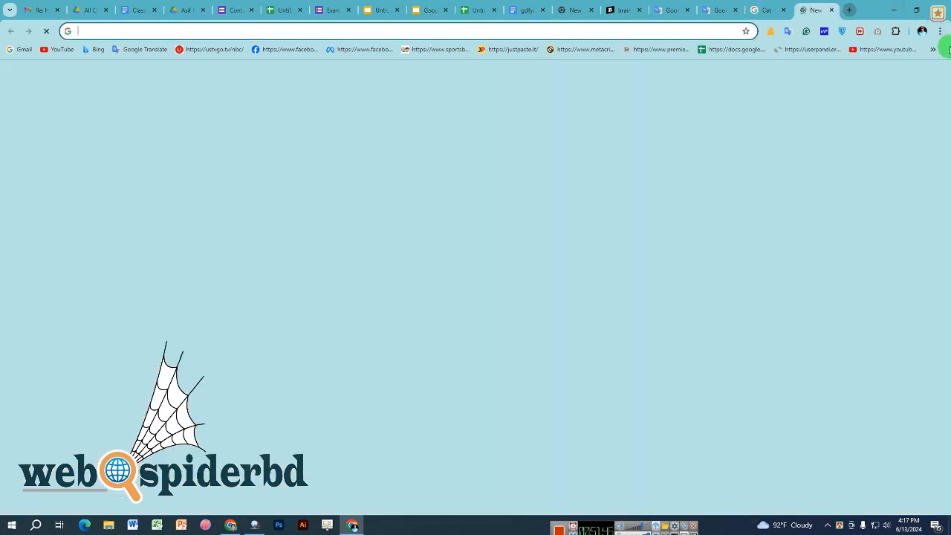
# - Go to Extensions > Manage Extensions and scroll the installed extensions list
pyautogui.click(940, 30)
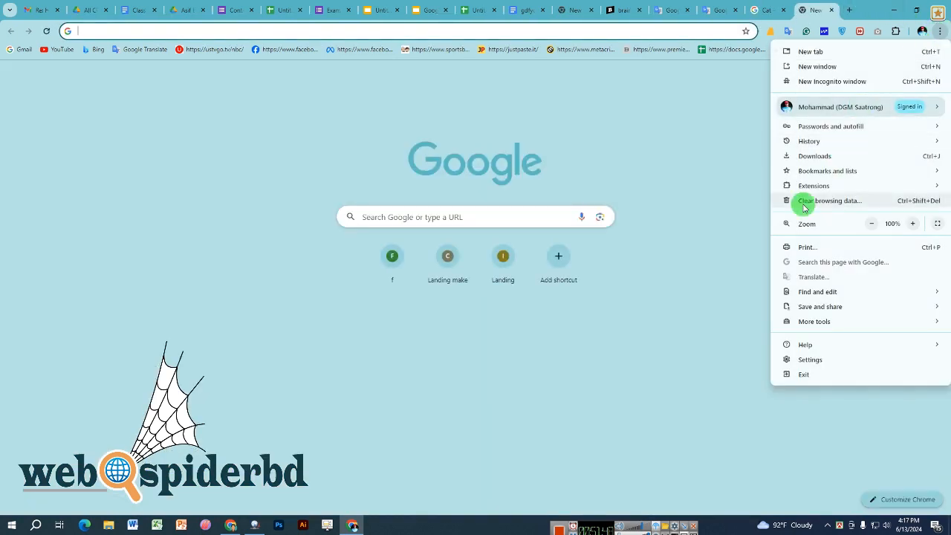
pyautogui.moveTo(818, 191)
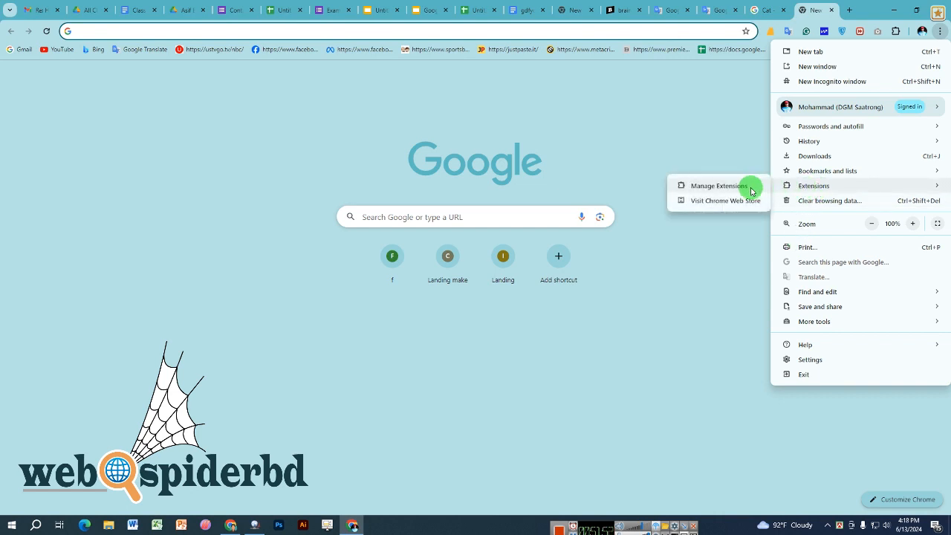
pyautogui.click(718, 186)
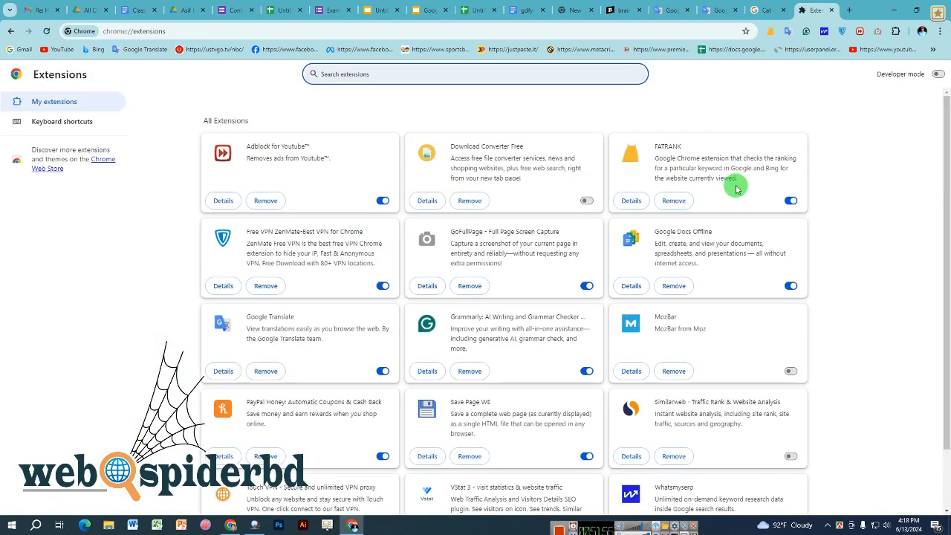
pyautogui.scroll(-2, 449, 260)
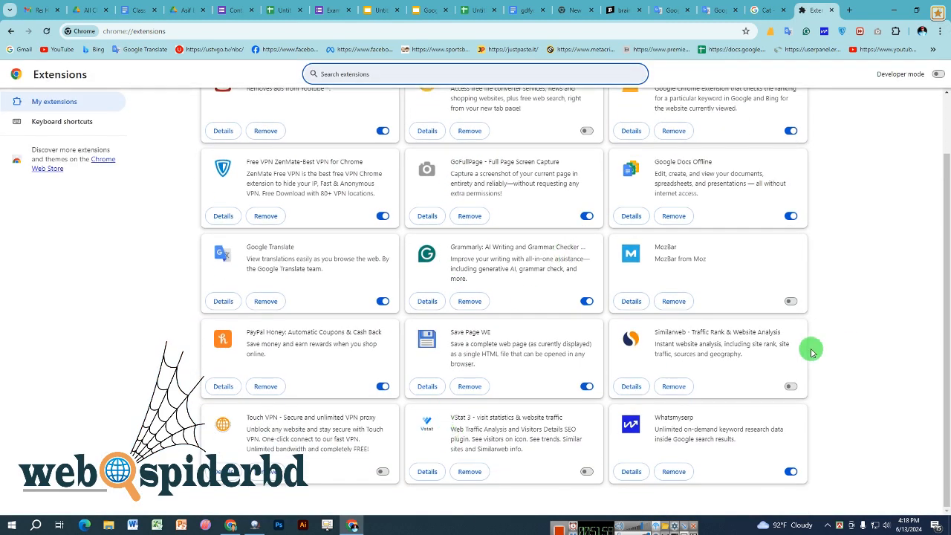
pyautogui.scroll(2, 554, 240)
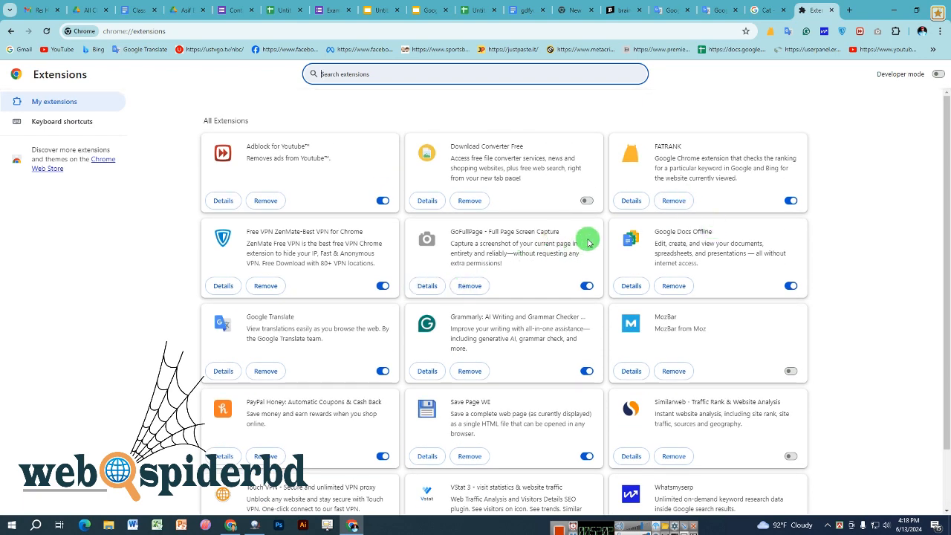
# - Remove the Adblock for Youtube extension and close its uninstall page
pyautogui.click(269, 202)
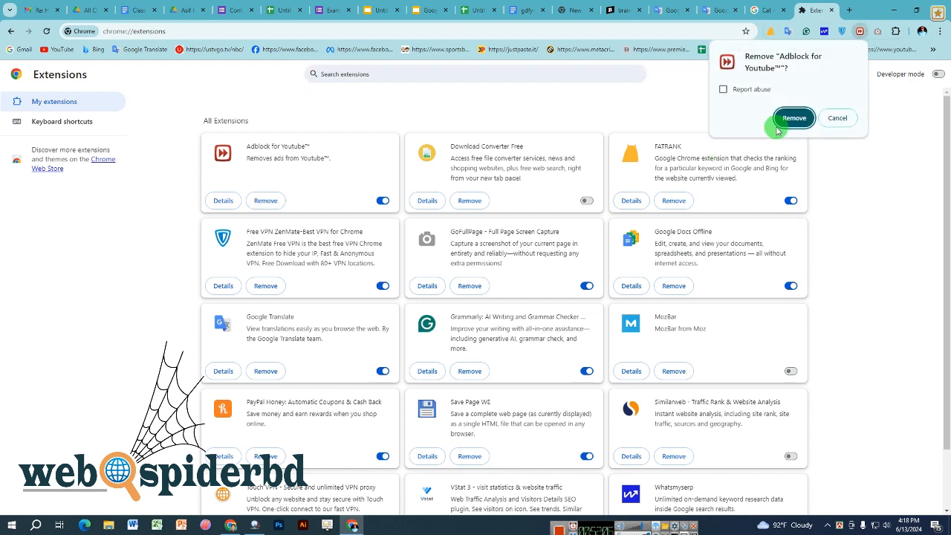
pyautogui.click(779, 124)
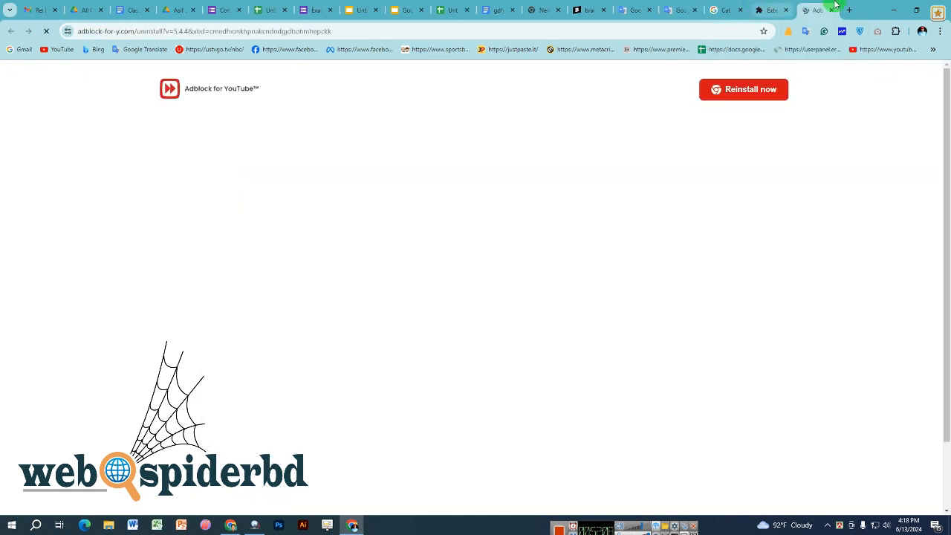
pyautogui.click(833, 10)
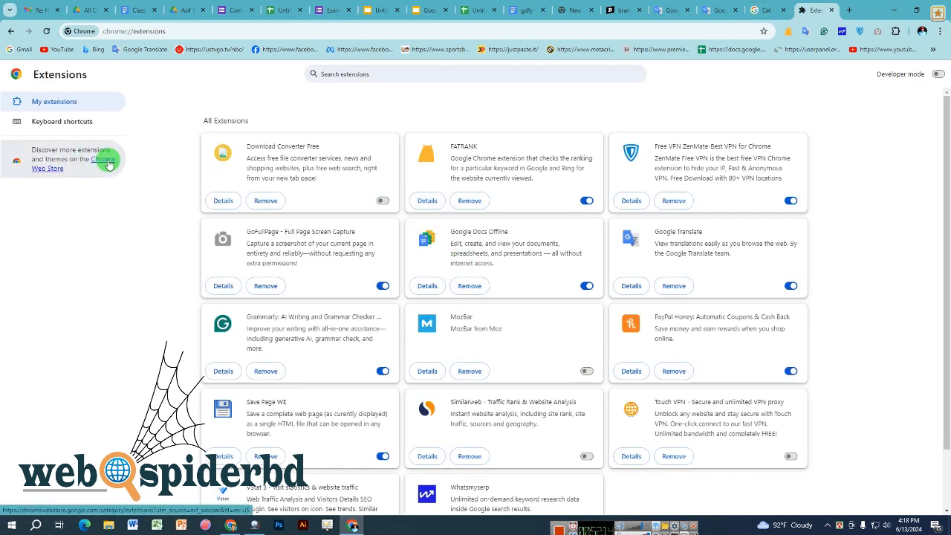
# - Open the Chrome Web Store and browse its Extensions page
pyautogui.click(46, 173)
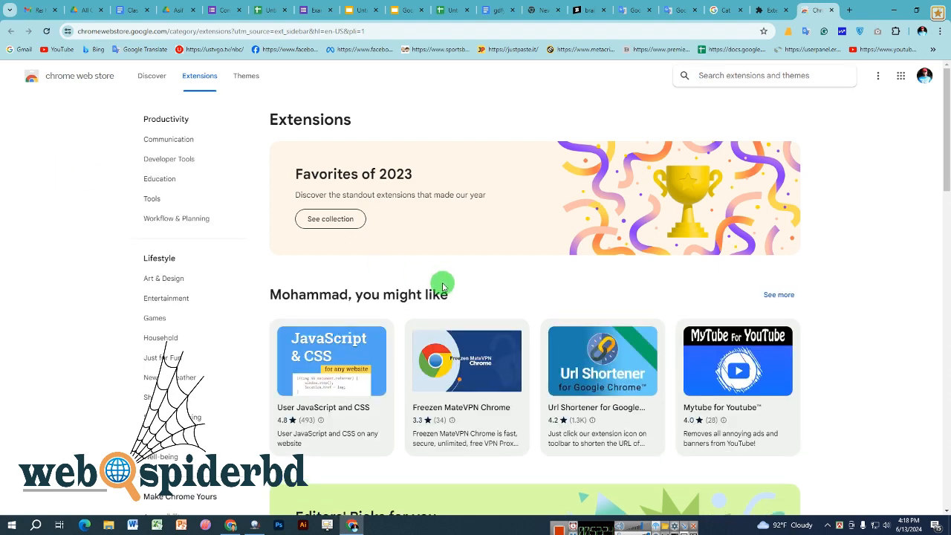
pyautogui.scroll(-5, 446, 287)
pyautogui.scroll(-11, 447, 288)
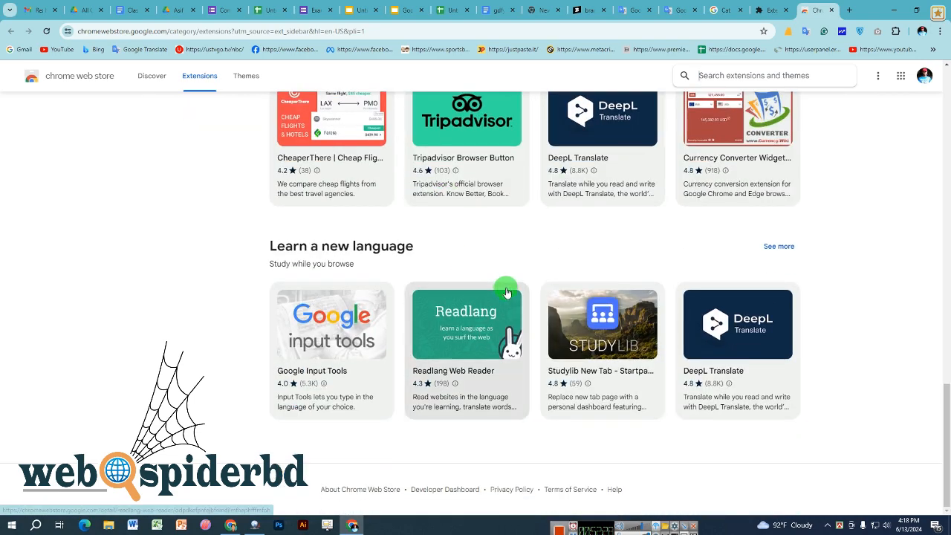
pyautogui.scroll(9, 506, 290)
pyautogui.scroll(6, 506, 292)
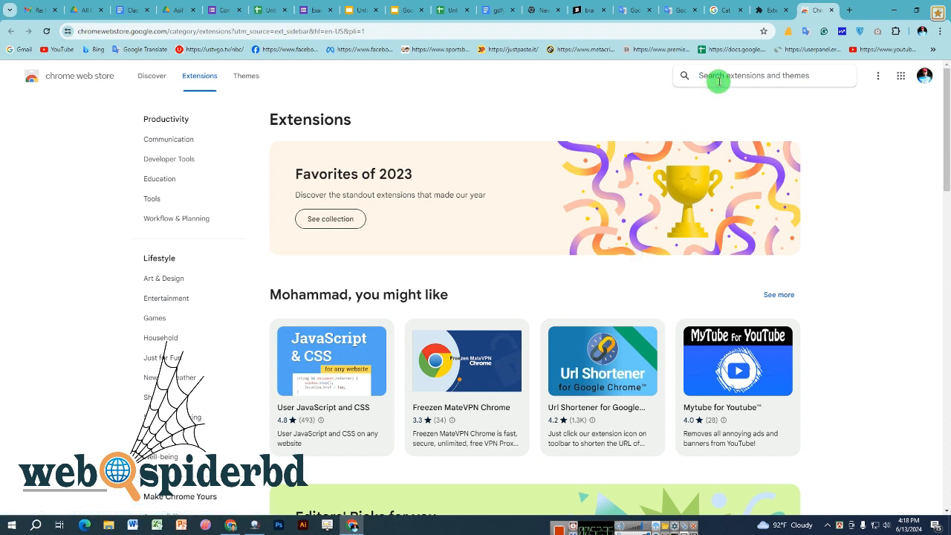
# - Glance at the Google Translate tab, then return to the Web Store and focus its search box
pyautogui.click(676, 6)
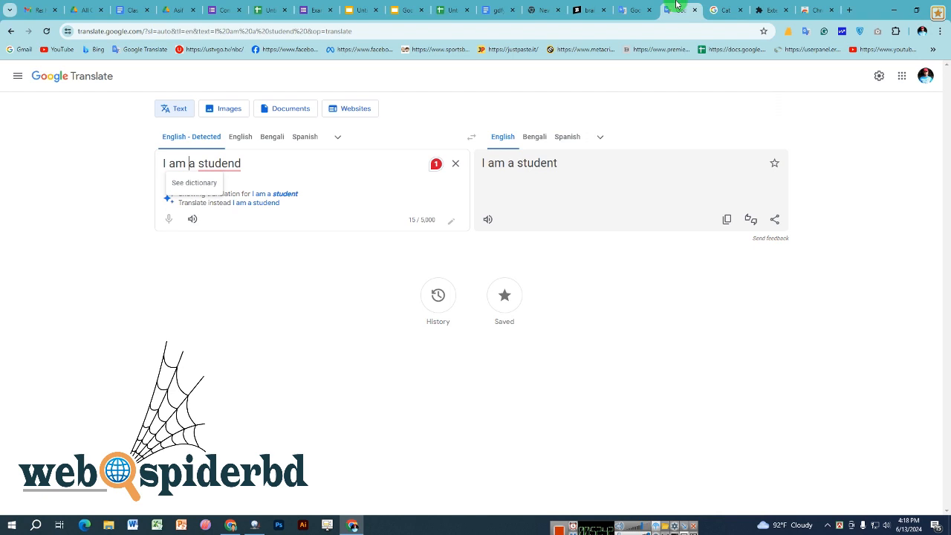
pyautogui.click(817, 10)
pyautogui.click(738, 77)
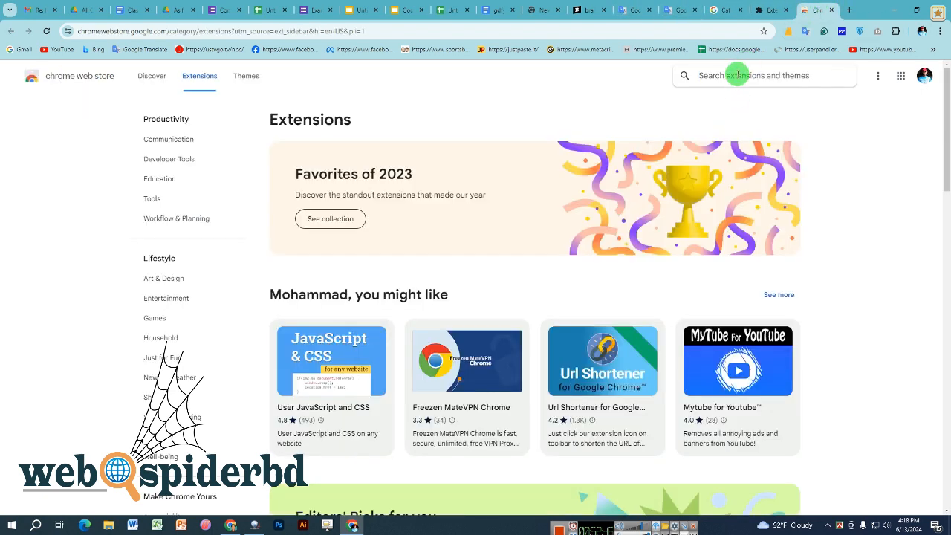
# - Search the Chrome Web Store for 'google translator'
pyautogui.write('go')
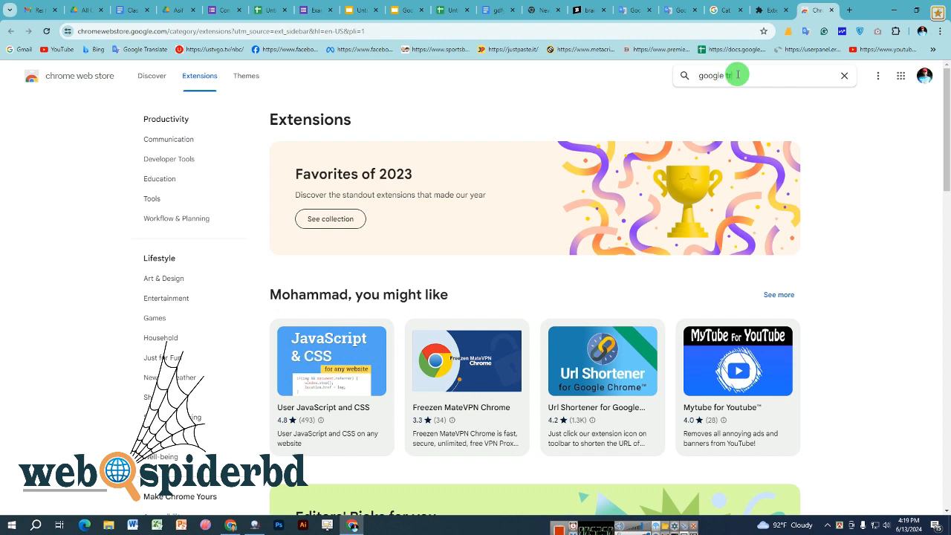
pyautogui.write('ogle translator')
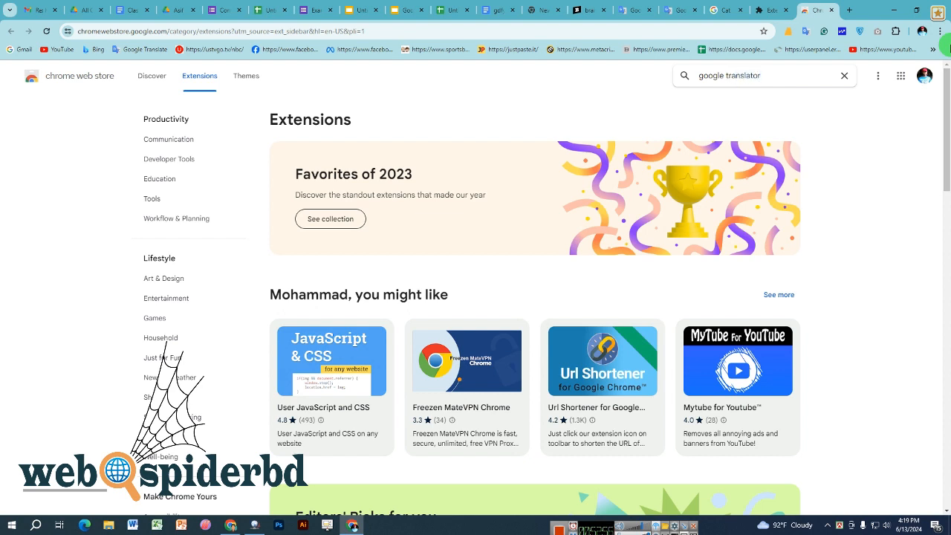
pyautogui.press('Return')
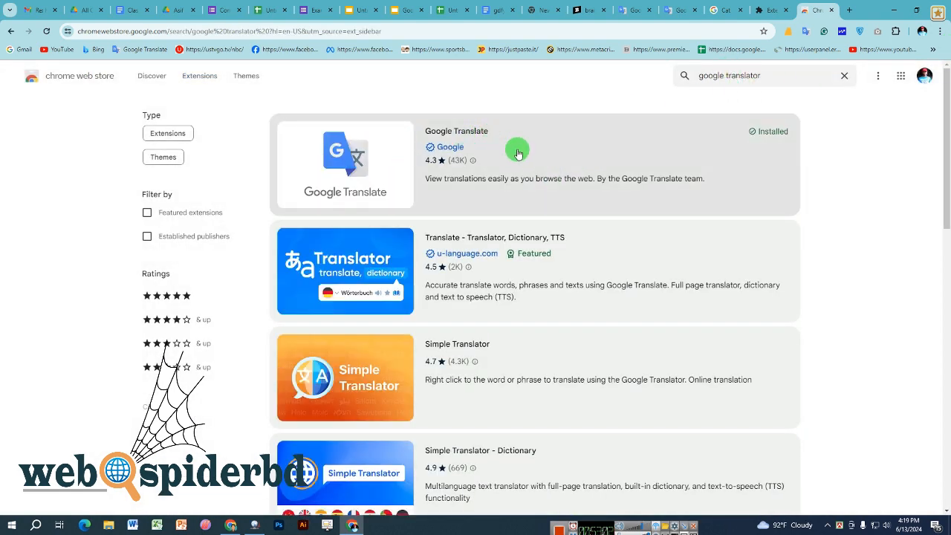
# - Look through the search results and open the Simple Translator extension's details page
pyautogui.click(533, 156)
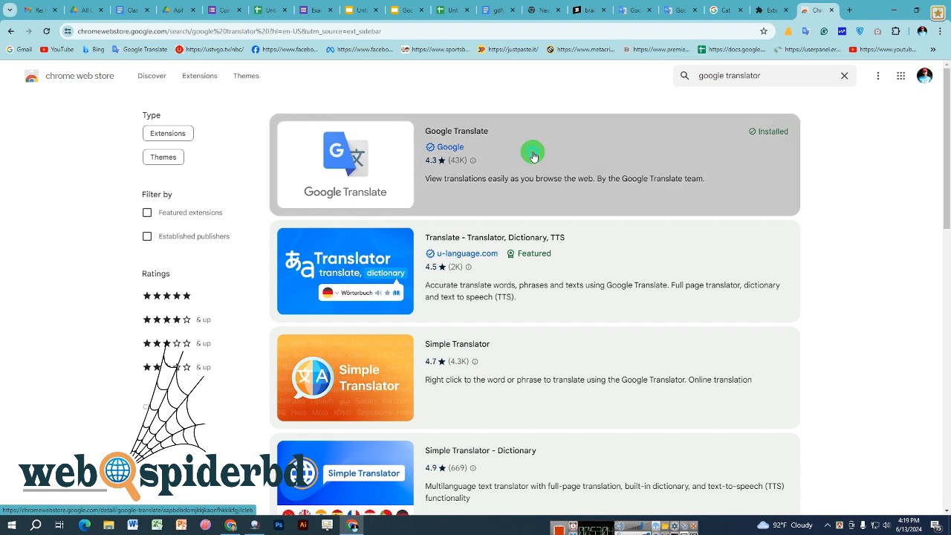
pyautogui.moveTo(533, 156); pyautogui.dragTo(747, 140)
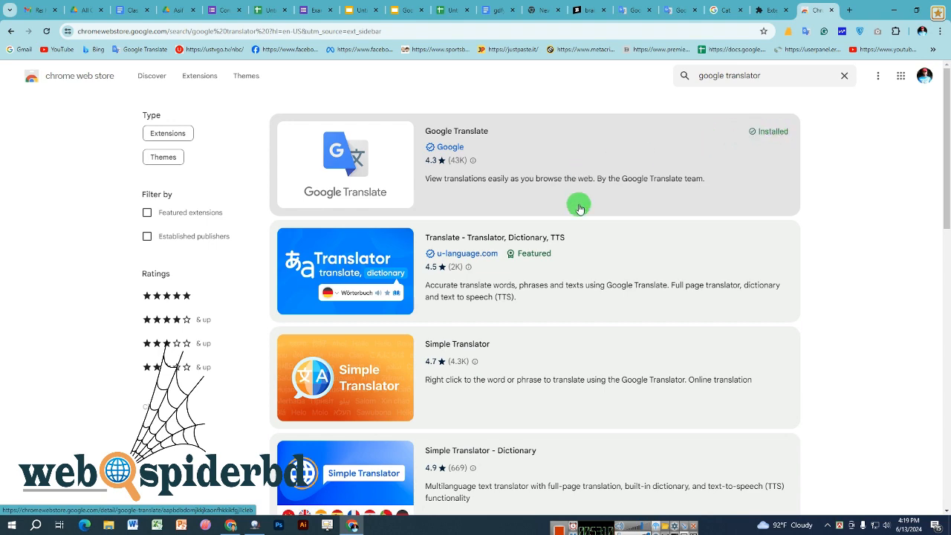
pyautogui.scroll(-1, 535, 349)
pyautogui.scroll(1, 491, 217)
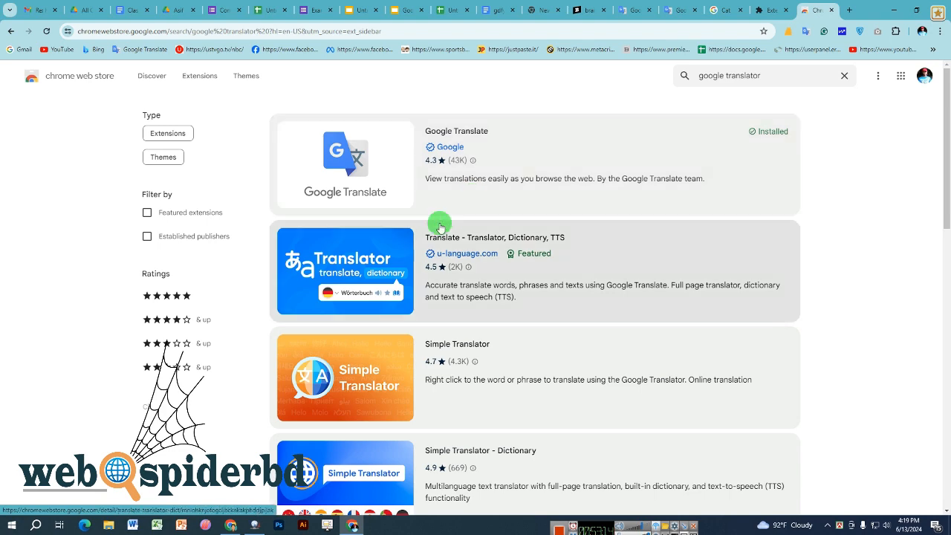
pyautogui.scroll(-3, 438, 228)
pyautogui.scroll(3, 441, 316)
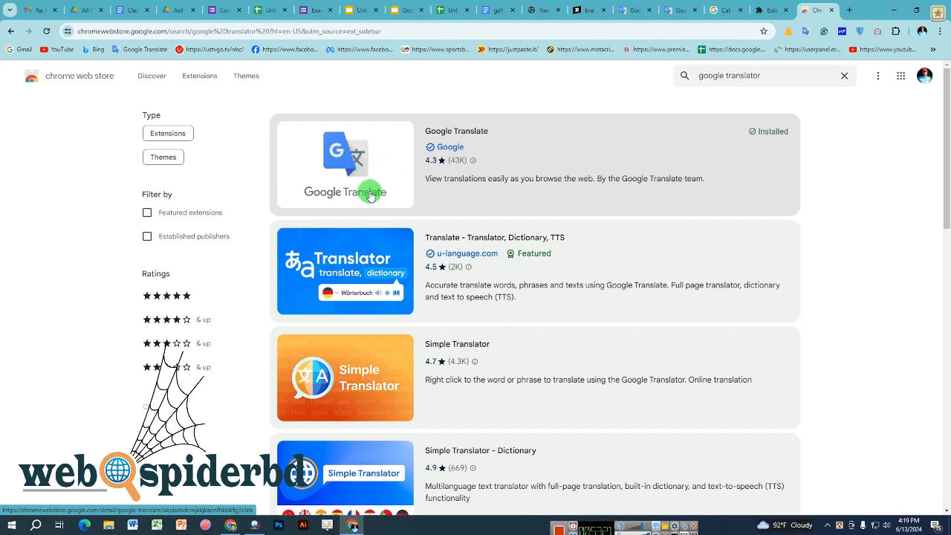
pyautogui.scroll(-2, 372, 189)
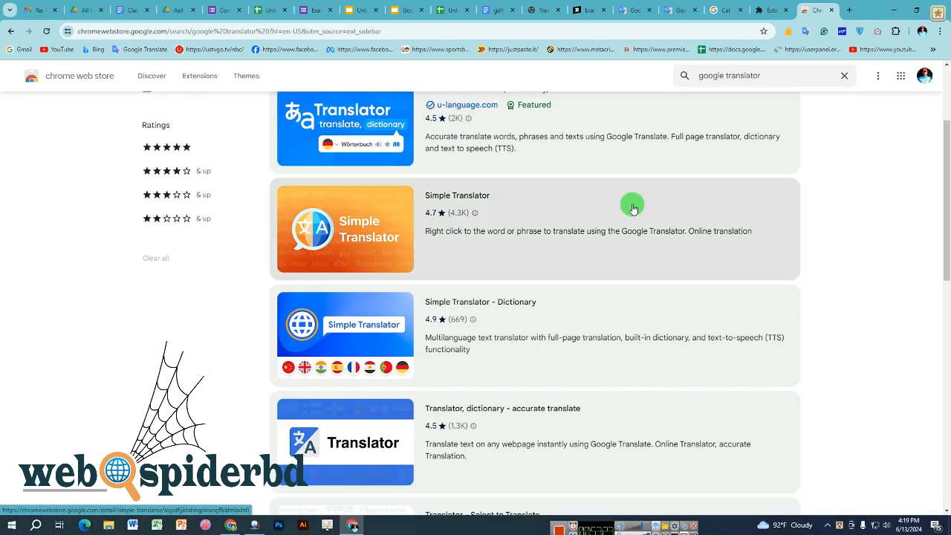
pyautogui.click(634, 209)
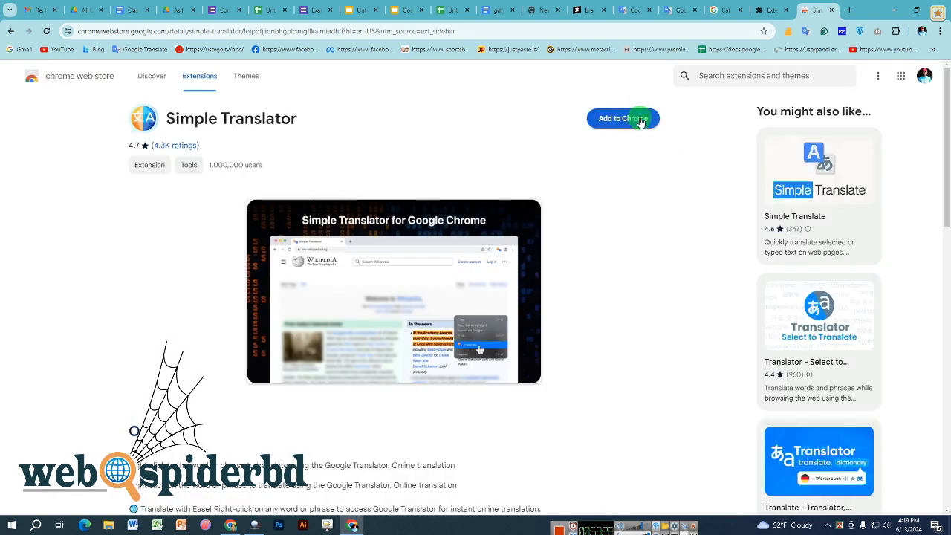
# - Add Simple Translator to Chrome, confirm the installation, and check the downloads bubble
pyautogui.click(638, 119)
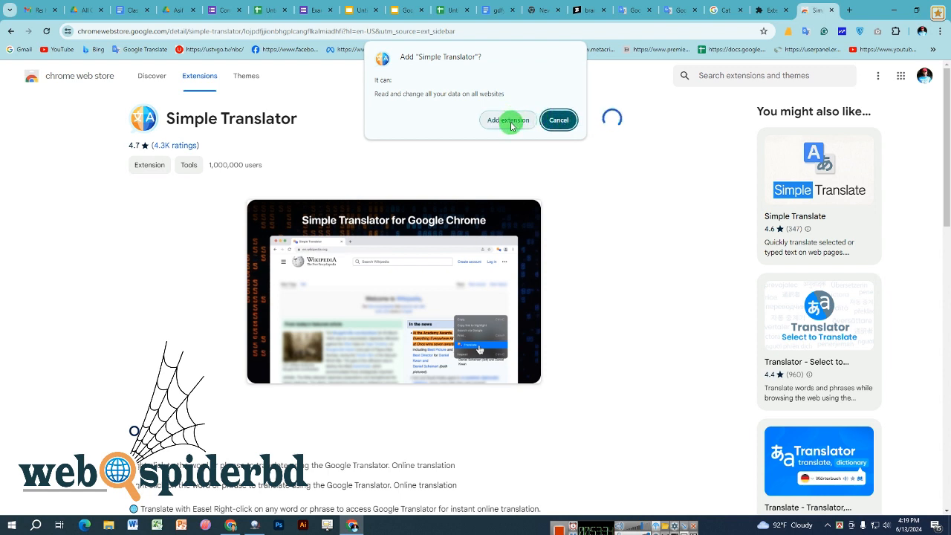
pyautogui.click(509, 123)
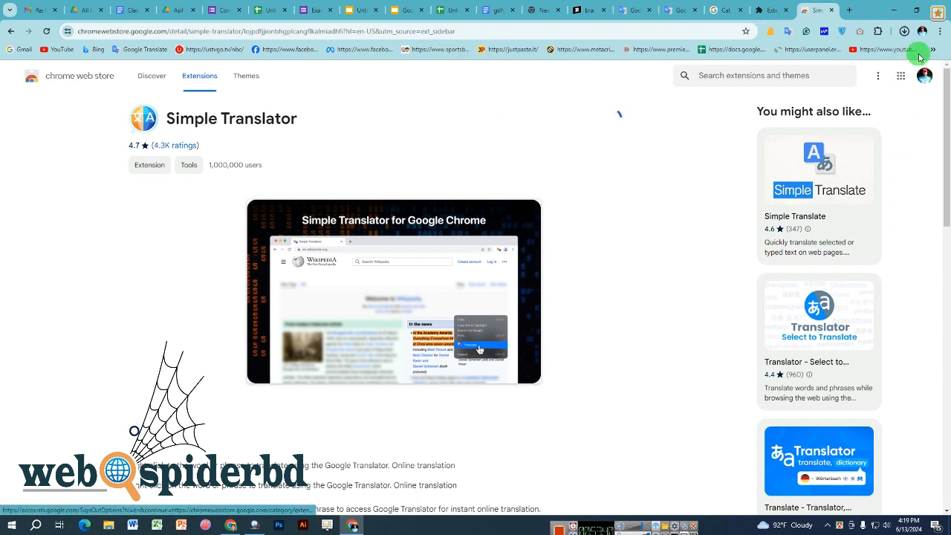
pyautogui.click(906, 32)
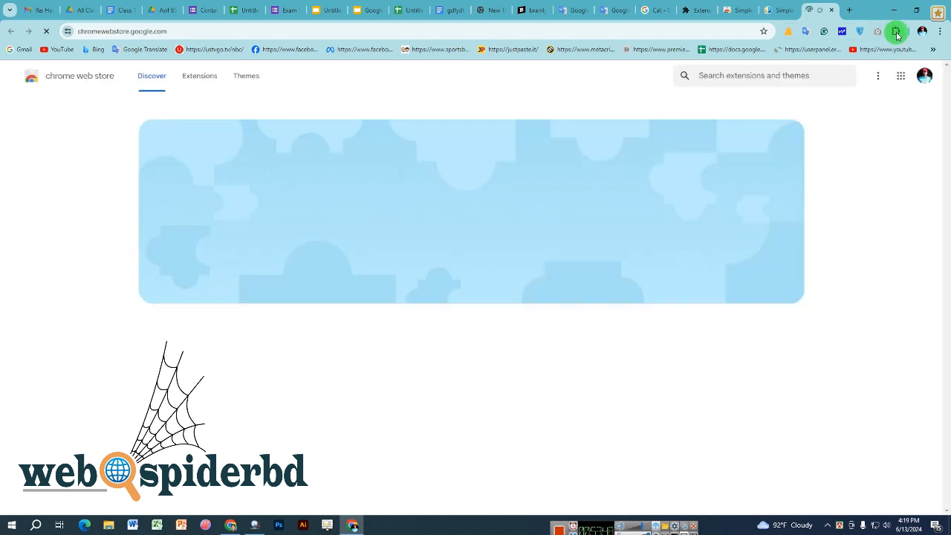
# - Pin Simple Translator to the toolbar from the Extensions menu
pyautogui.click(897, 32)
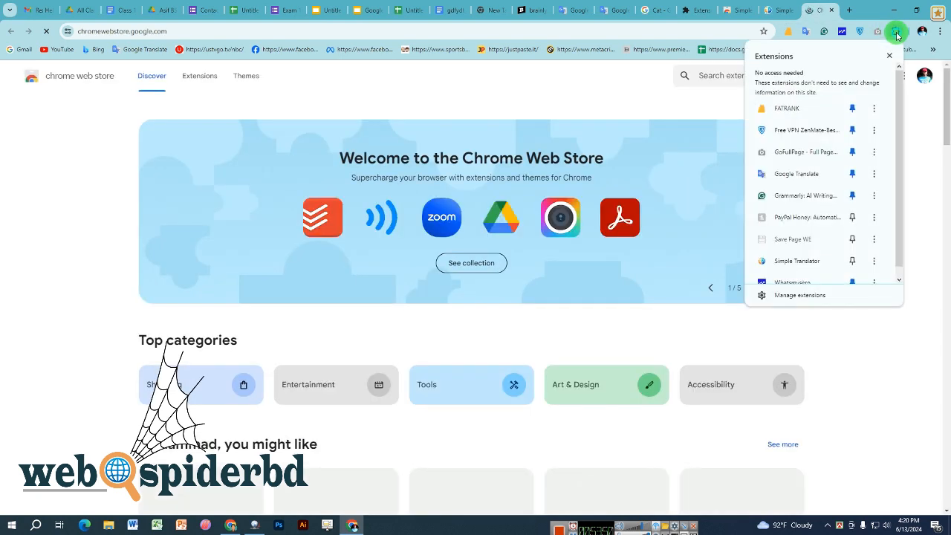
pyautogui.scroll(-1, 825, 181)
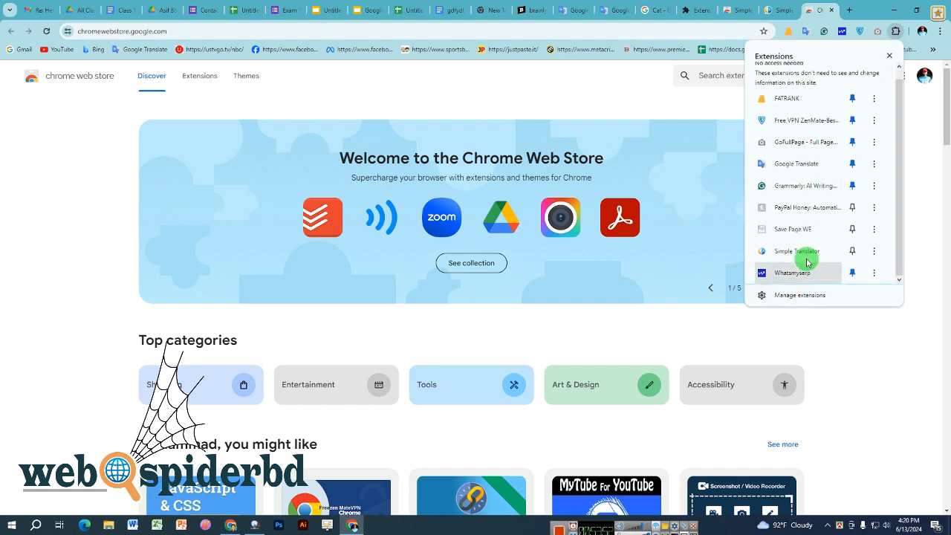
pyautogui.click(854, 252)
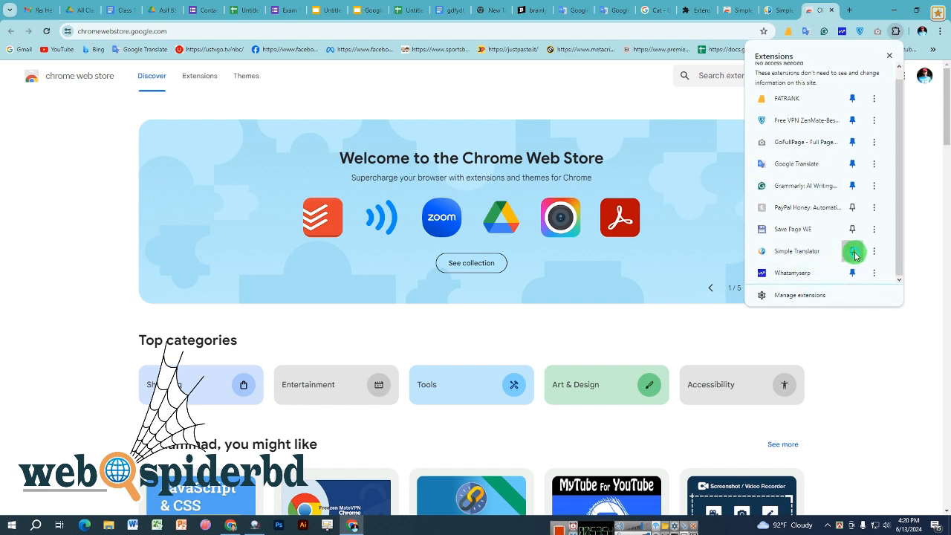
pyautogui.click(922, 225)
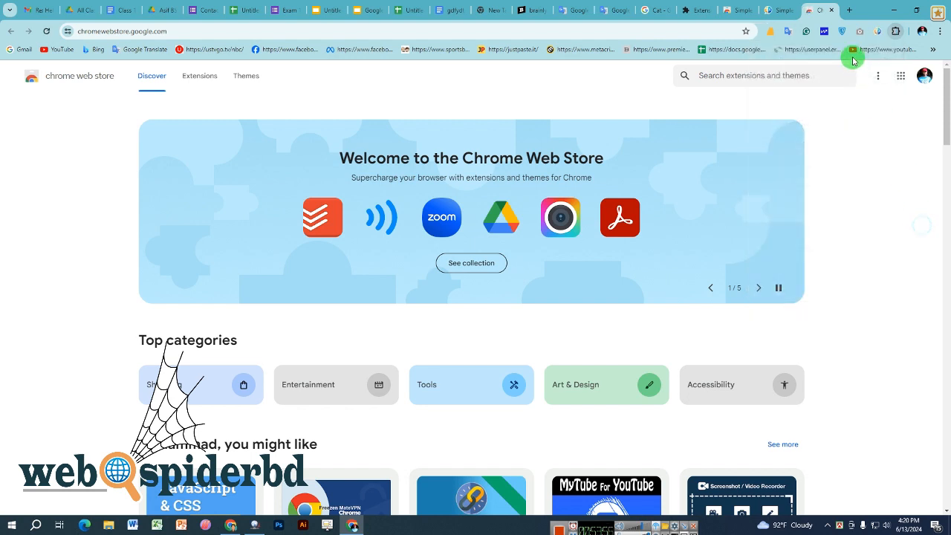
# - Pin PayPal Honey to the toolbar as well
pyautogui.click(896, 33)
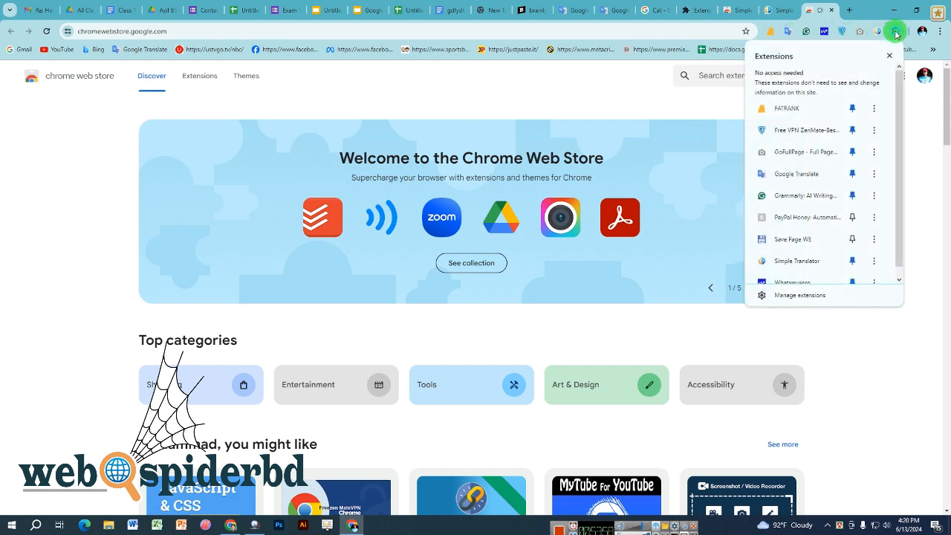
pyautogui.scroll(-1, 819, 183)
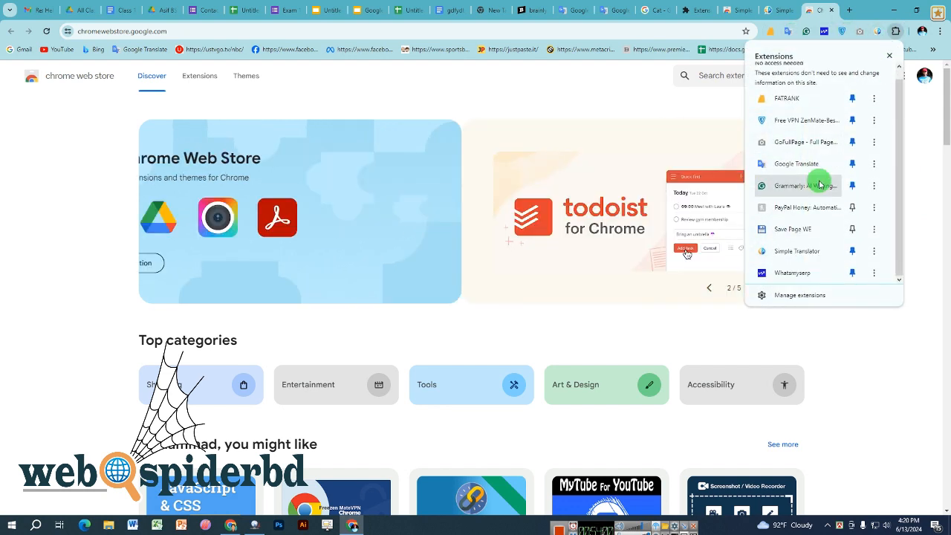
pyautogui.click(852, 206)
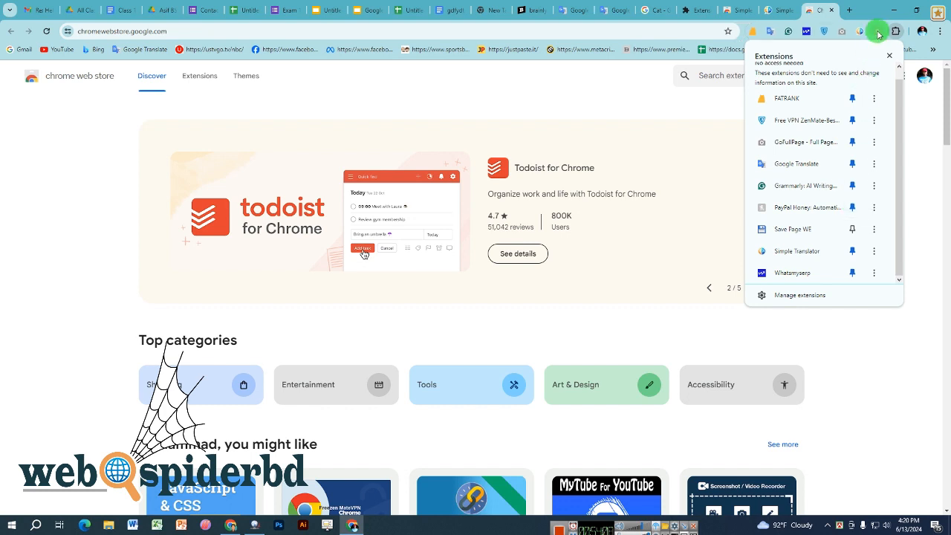
pyautogui.click(865, 327)
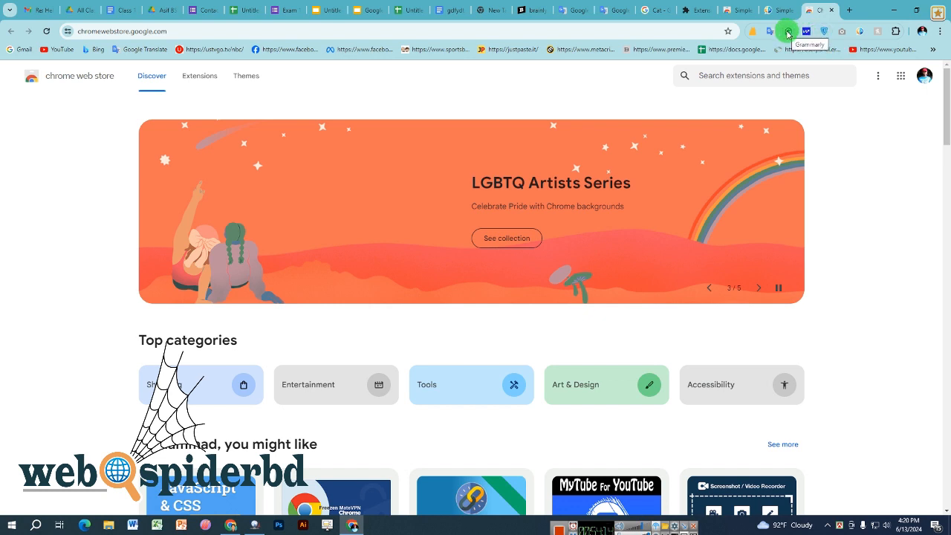
# - Click into the store's search box and briefly check the Windows clock and calendar
pyautogui.click(777, 76)
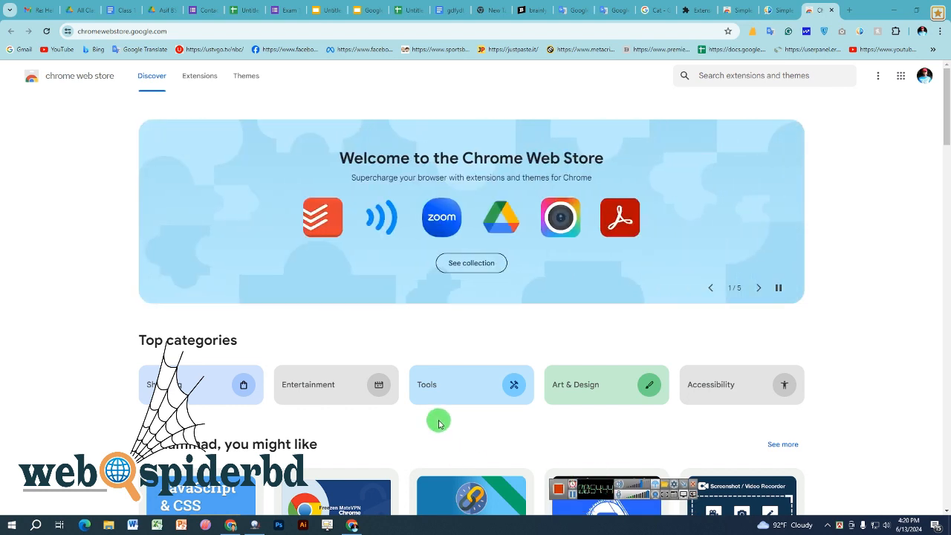
pyautogui.click(908, 527)
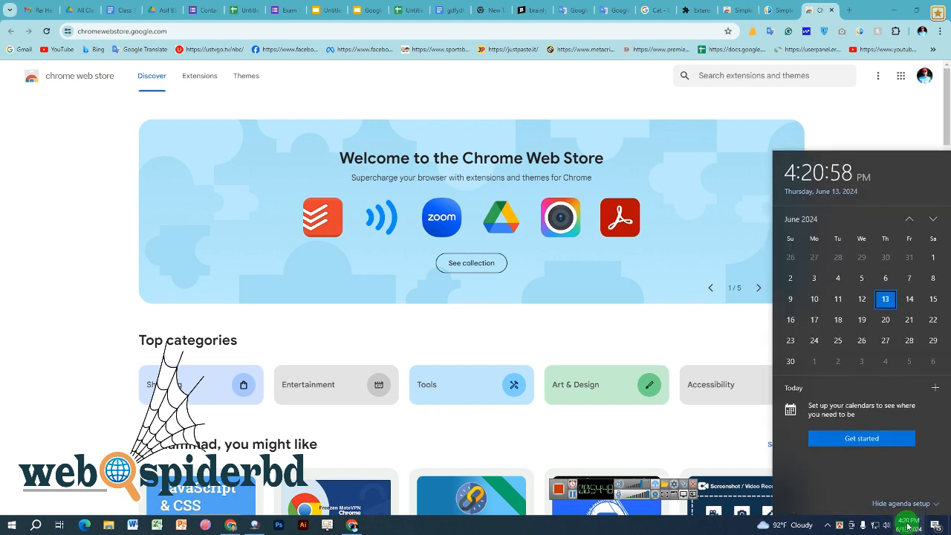
pyautogui.click(908, 527)
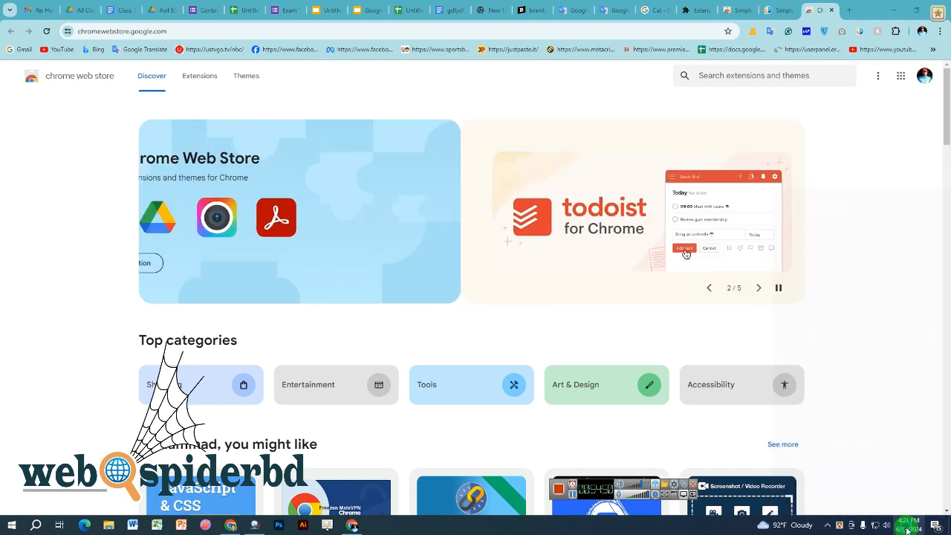